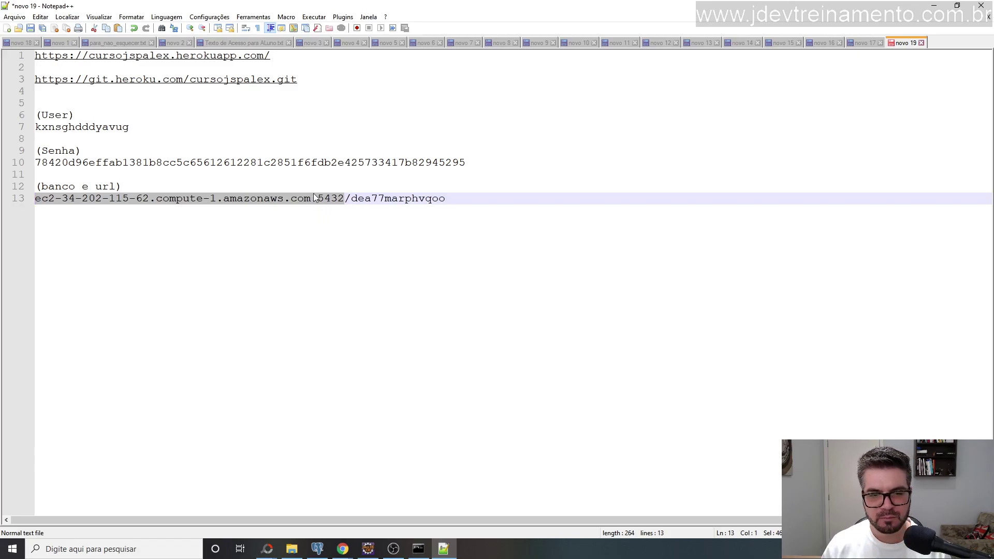
# Check the Java connection class's local database URL and the Heroku config output in the terminal.
pyautogui.click(367, 547)
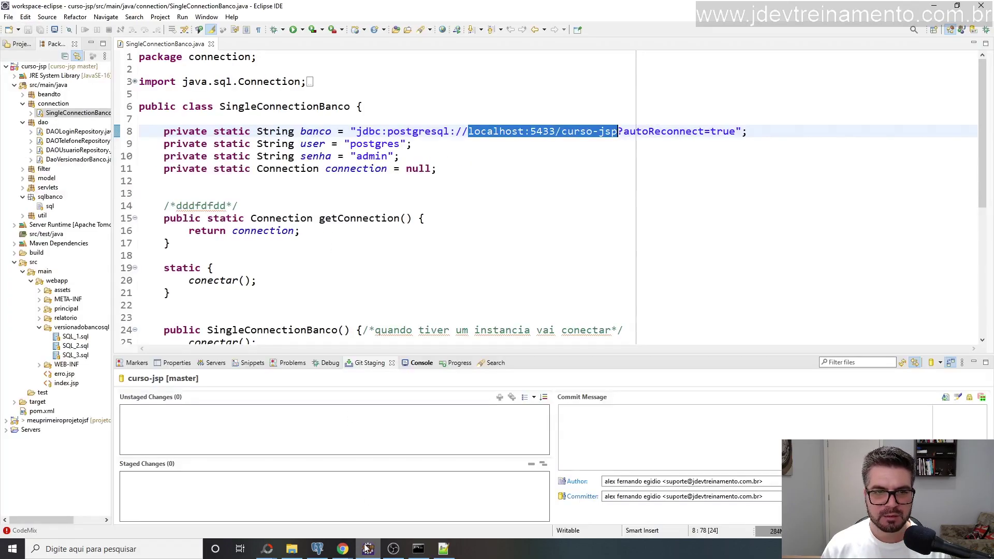
pyautogui.click(539, 129)
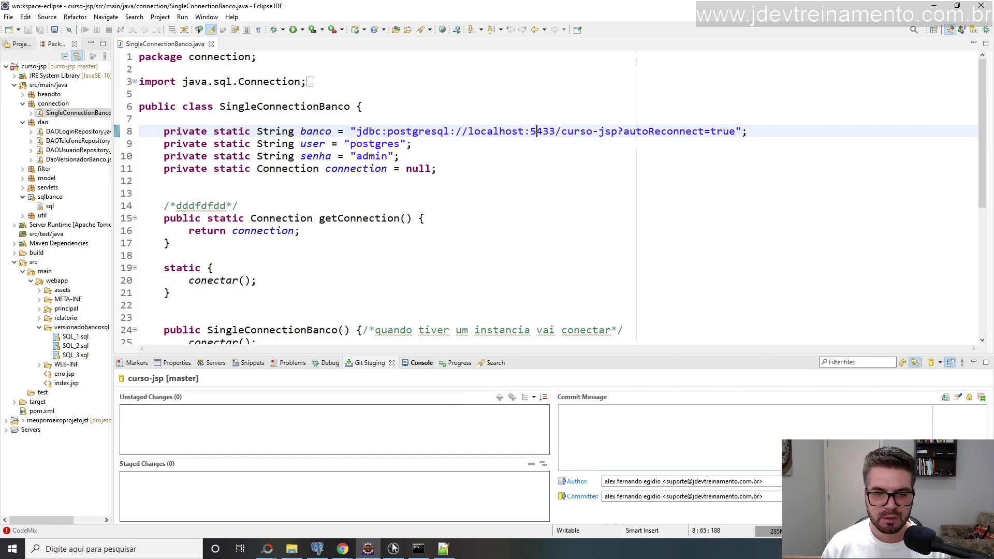
pyautogui.moveTo(393, 554)
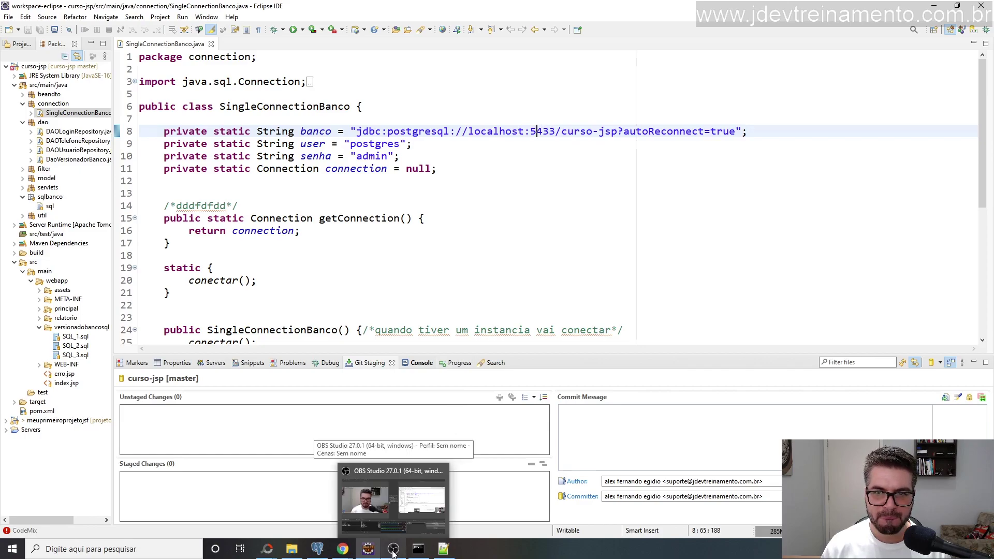
pyautogui.click(419, 550)
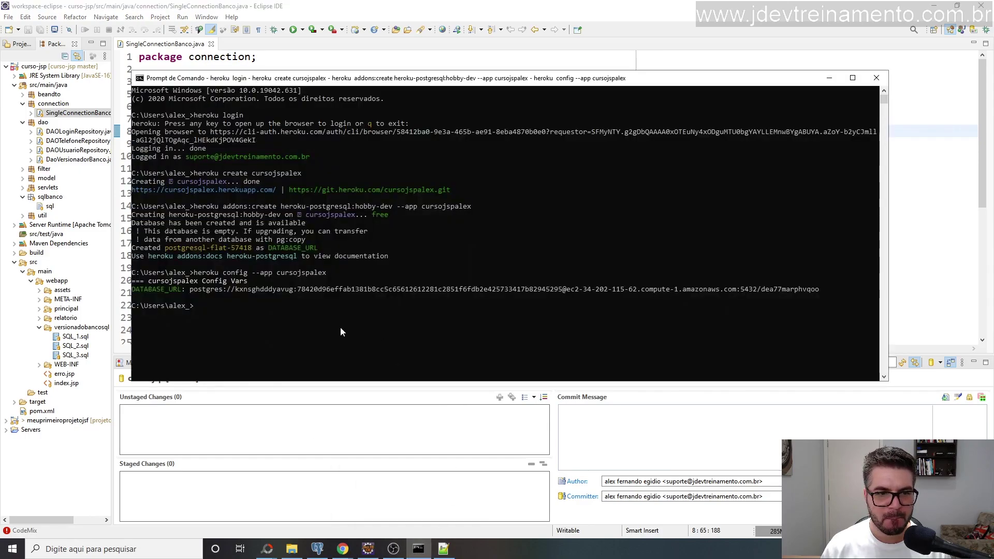
pyautogui.click(443, 550)
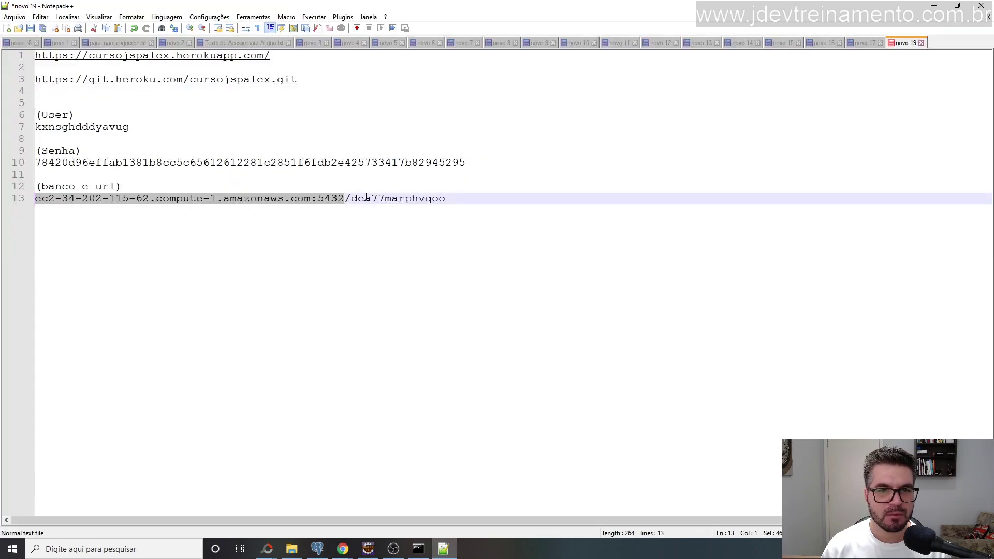
# Examine the host, database name dea77marphvqoo and user lines in the Heroku credential notes.
pyautogui.moveTo(352, 198); pyautogui.dragTo(28, 199)
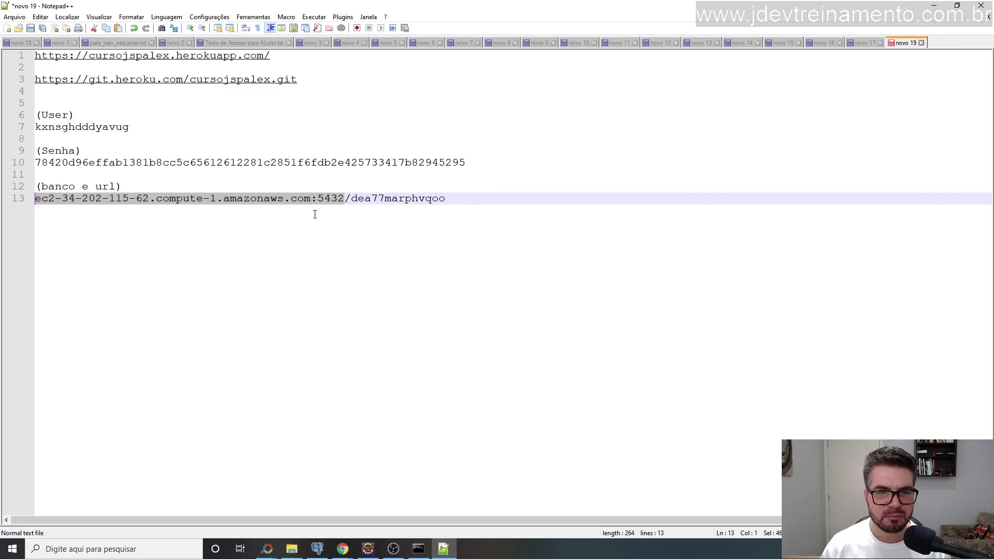
pyautogui.moveTo(348, 201); pyautogui.dragTo(450, 199)
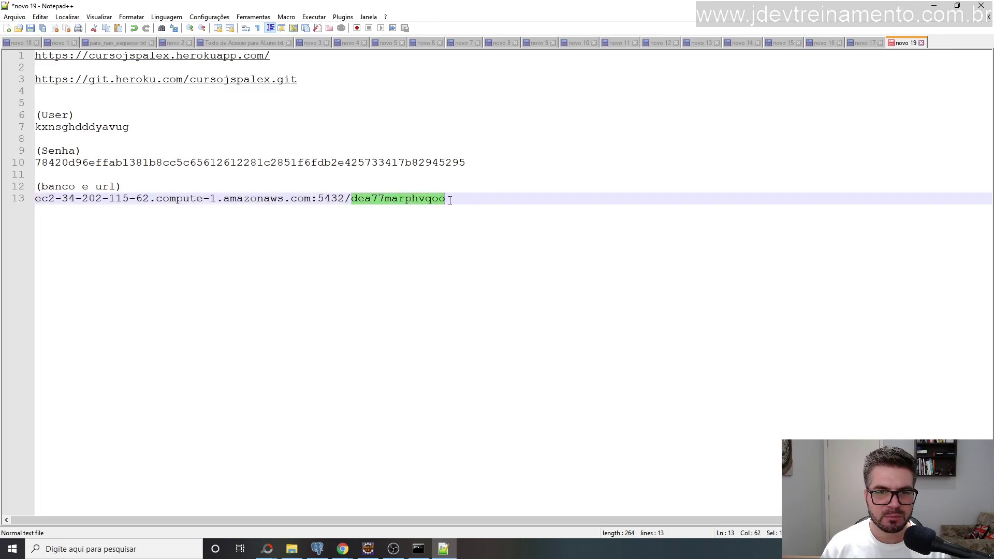
pyautogui.click(85, 167)
pyautogui.click(74, 130)
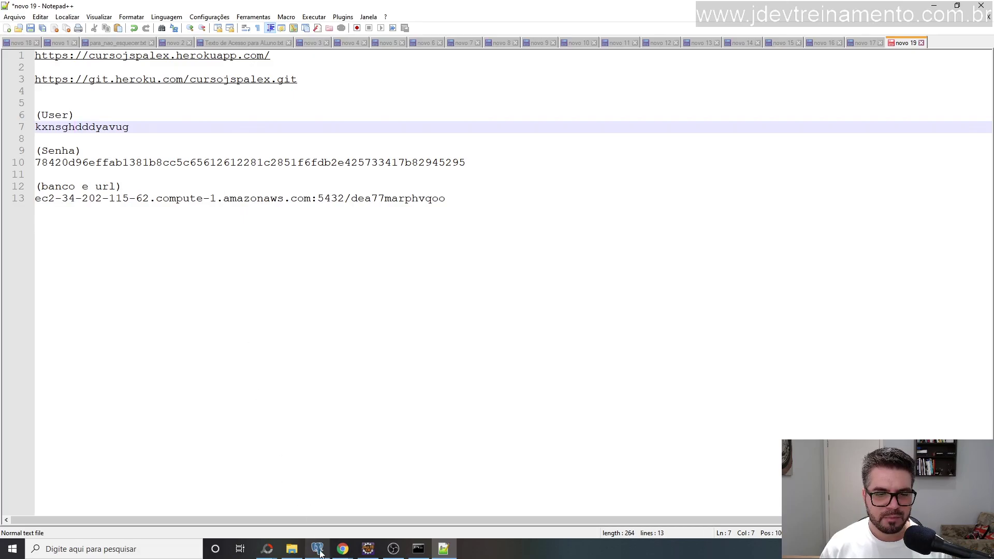
pyautogui.moveTo(317, 549)
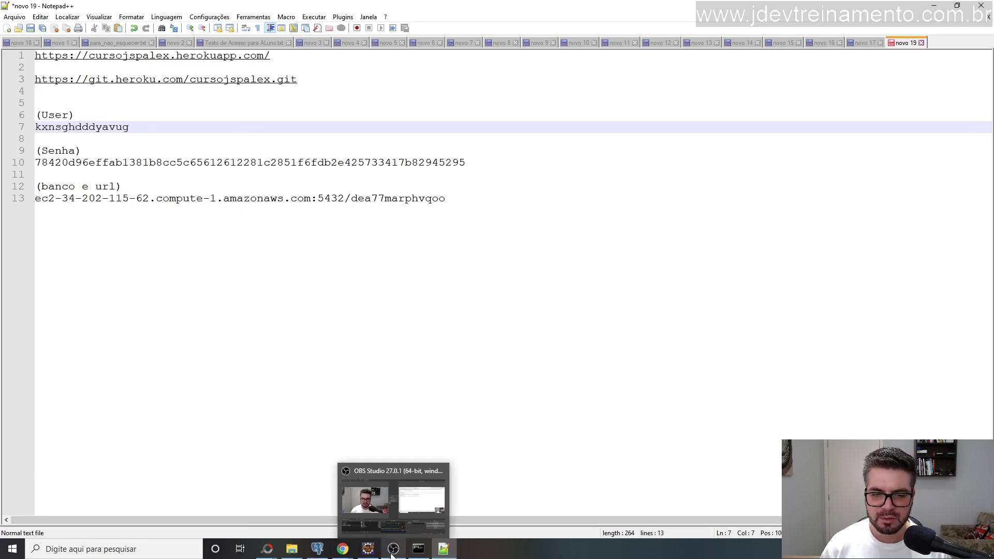
pyautogui.click(149, 140)
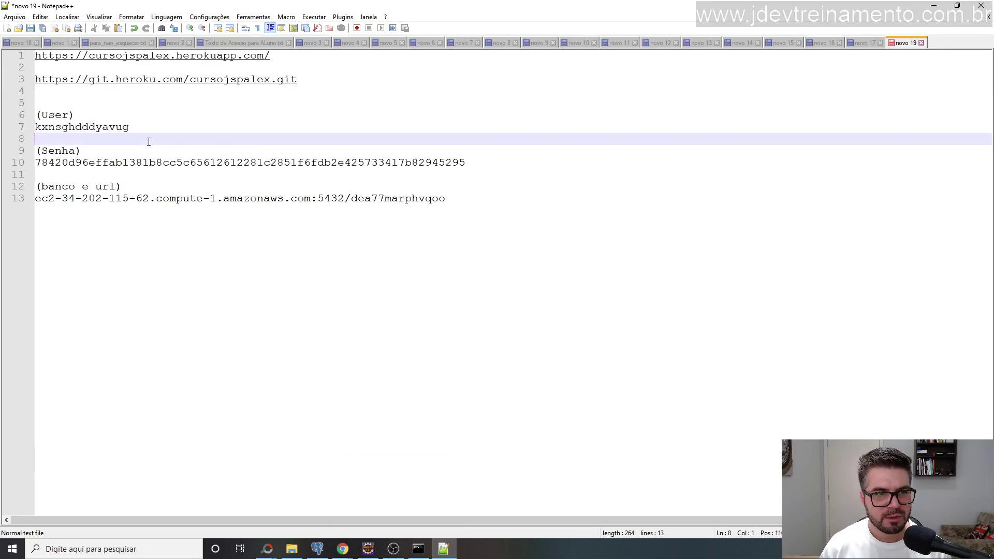
pyautogui.rightClick(156, 131)
pyautogui.click(153, 134)
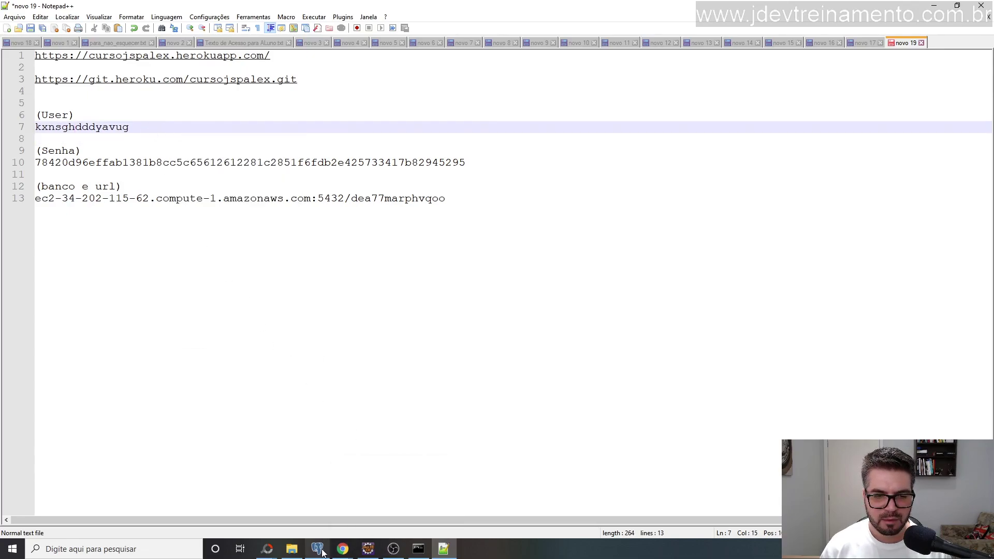
pyautogui.moveTo(318, 549)
# In pgAdmin III, add a server under the Servers group and name it 'Banco Curso Jsp Heroku'.
pyautogui.click(310, 520)
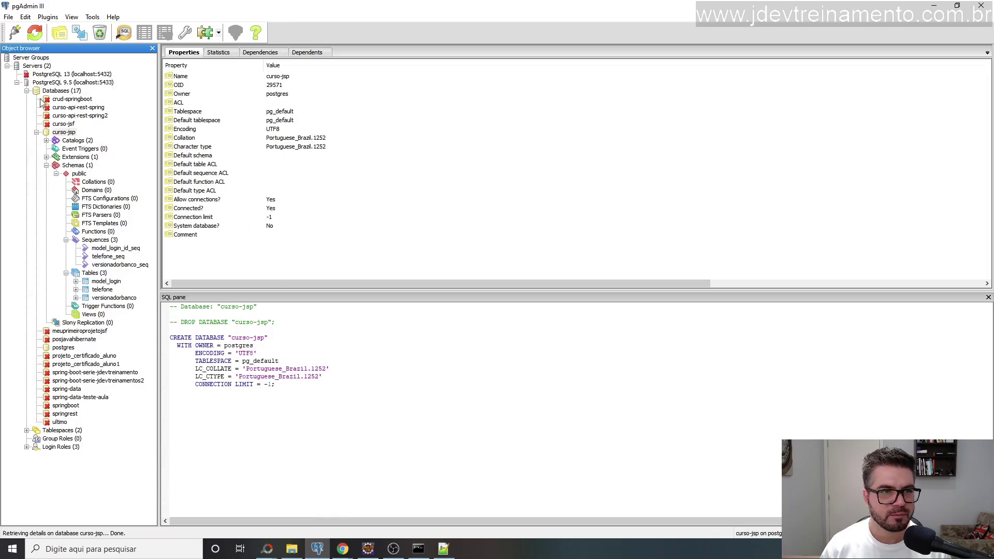
pyautogui.click(17, 83)
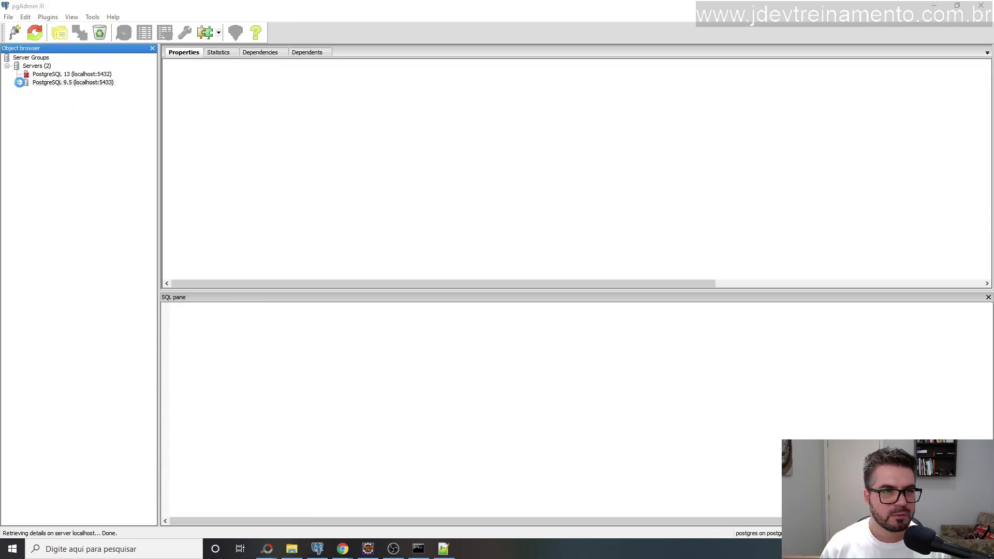
pyautogui.click(45, 67)
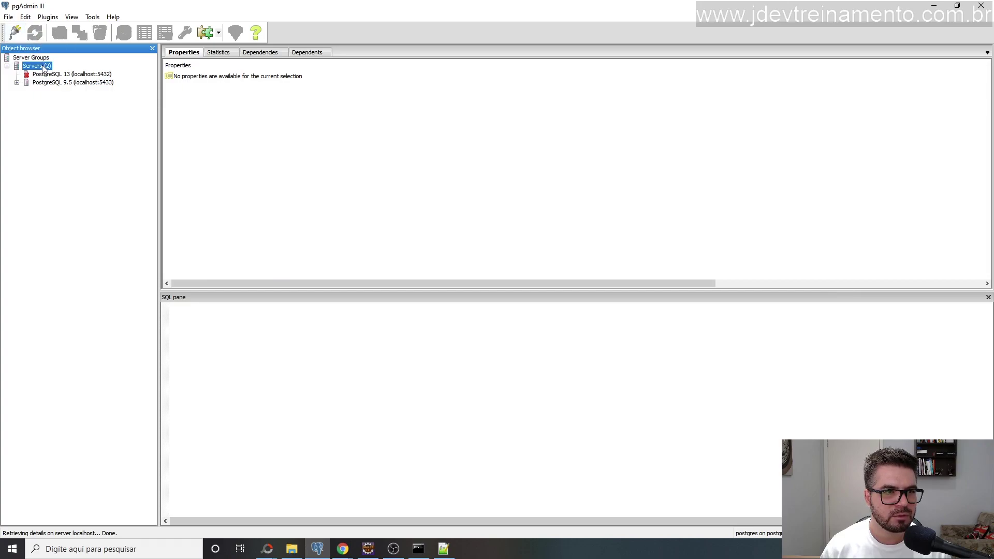
pyautogui.click(15, 34)
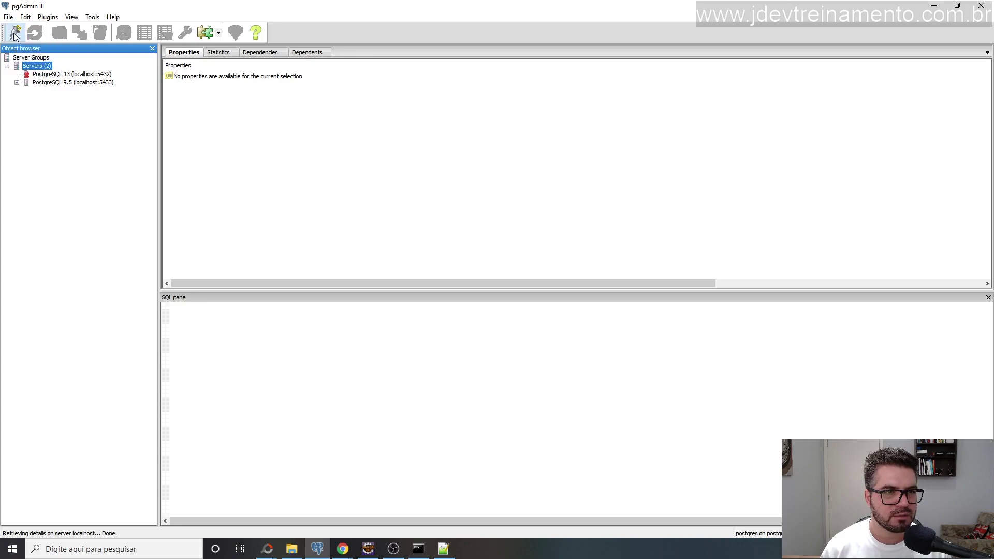
pyautogui.moveTo(477, 159); pyautogui.dragTo(453, 139)
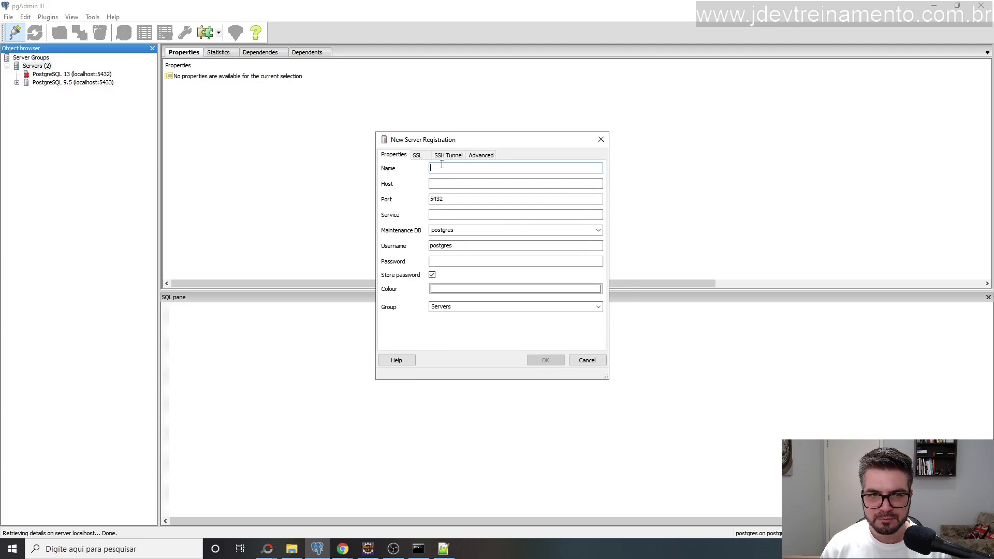
pyautogui.write('Co')
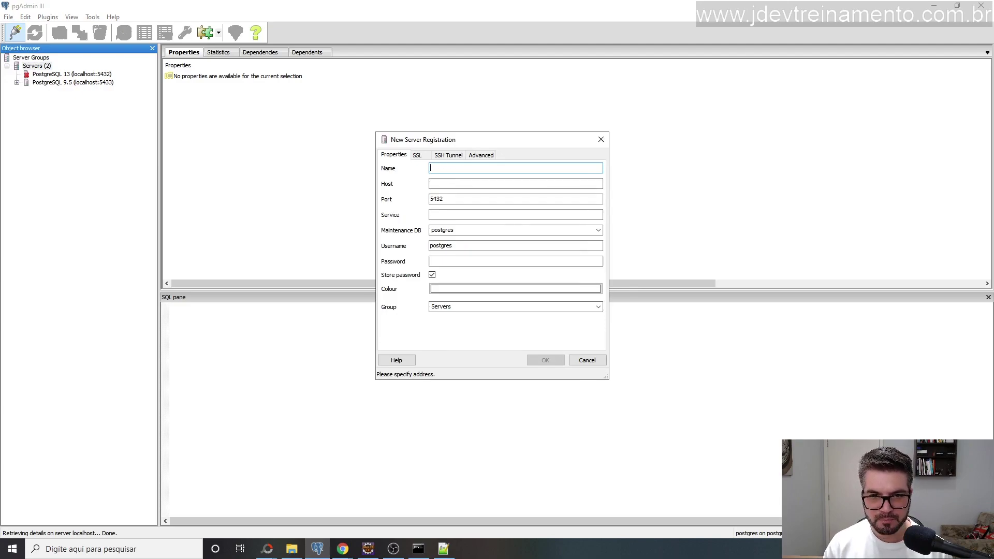
pyautogui.write('Banco')
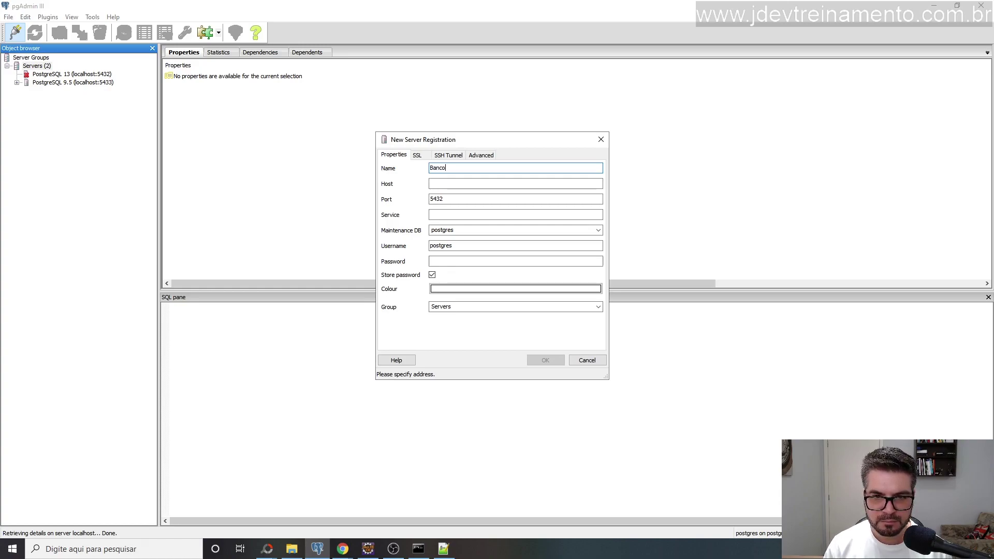
pyautogui.write(' Curso Jsp')
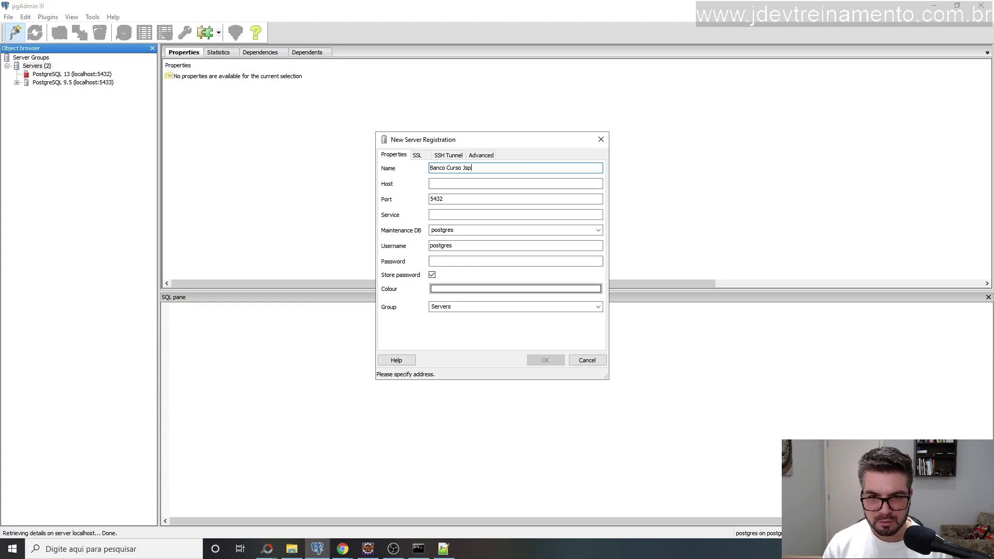
pyautogui.write(' Heroku')
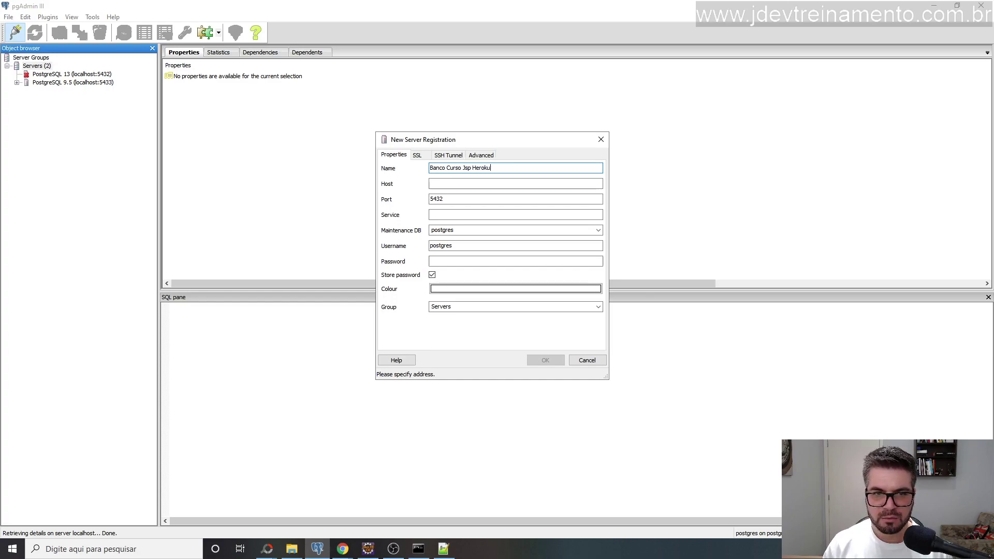
pyautogui.click(443, 184)
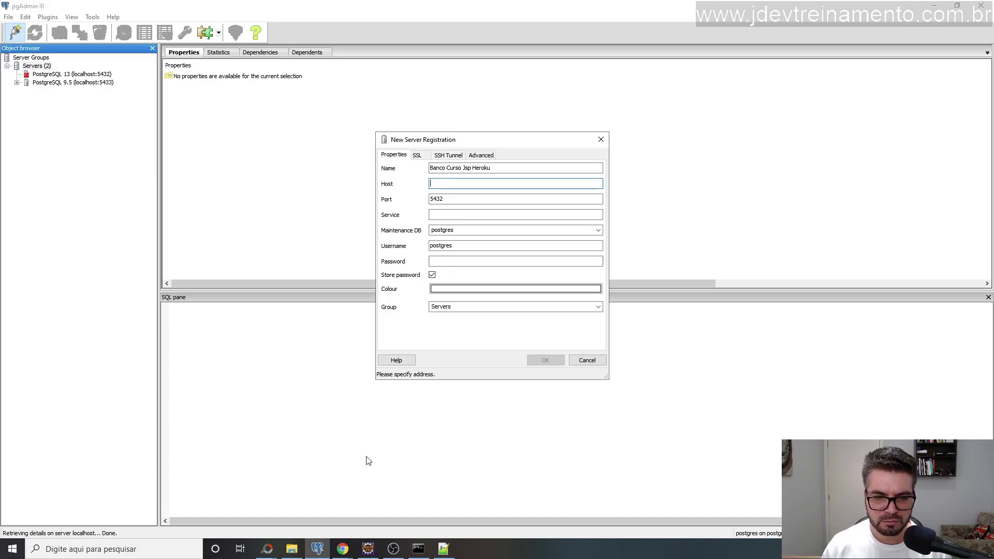
# Copy host ec2-34-202-115-62.compute-1.amazonaws.com from line 13 of the notes into the Host field.
pyautogui.click(443, 549)
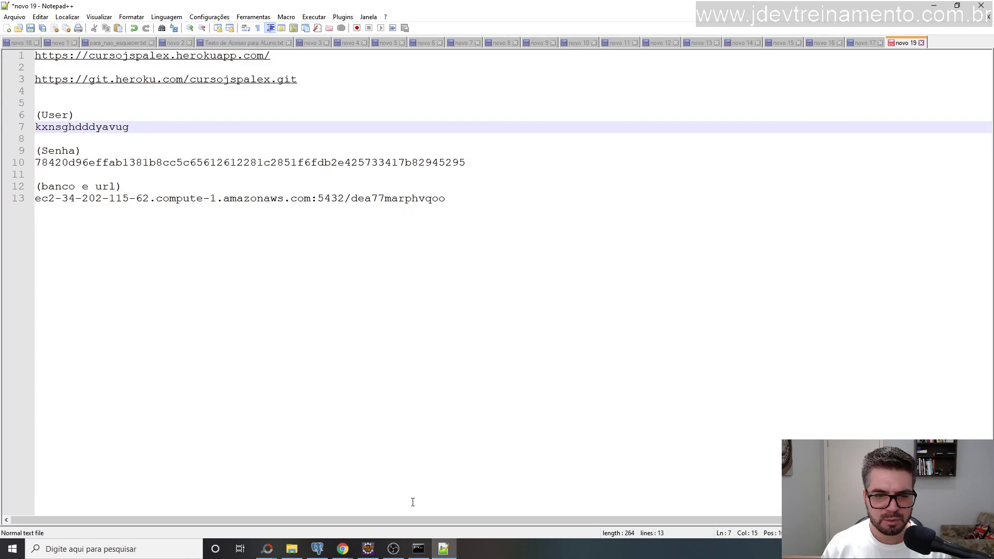
pyautogui.click(318, 549)
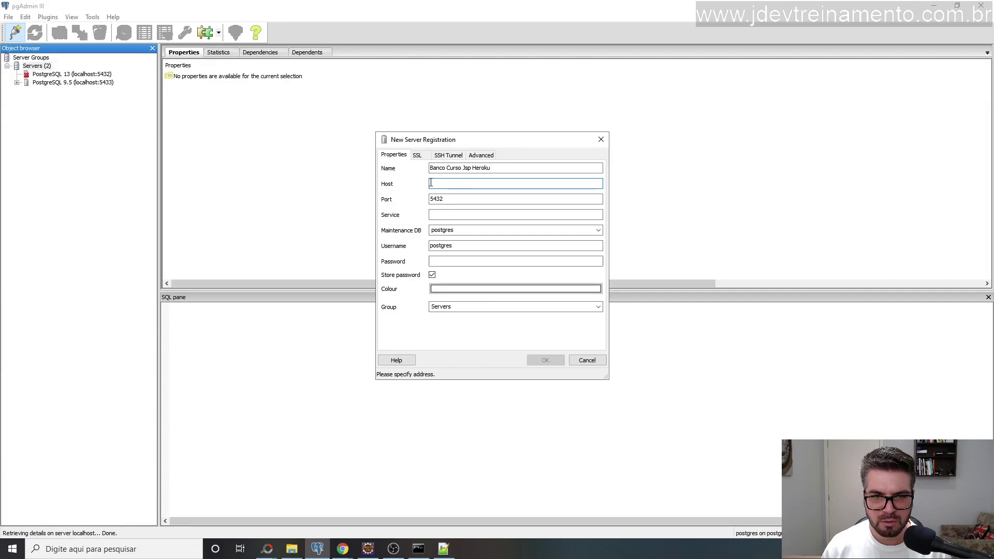
pyautogui.click(445, 549)
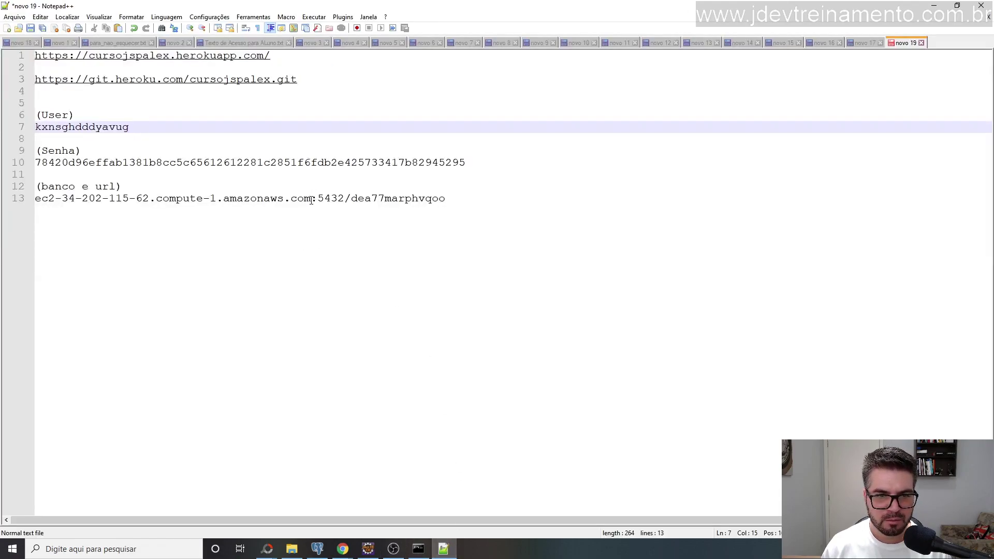
pyautogui.moveTo(311, 200); pyautogui.dragTo(35, 202)
pyautogui.hotkey('ctrl', 'c')
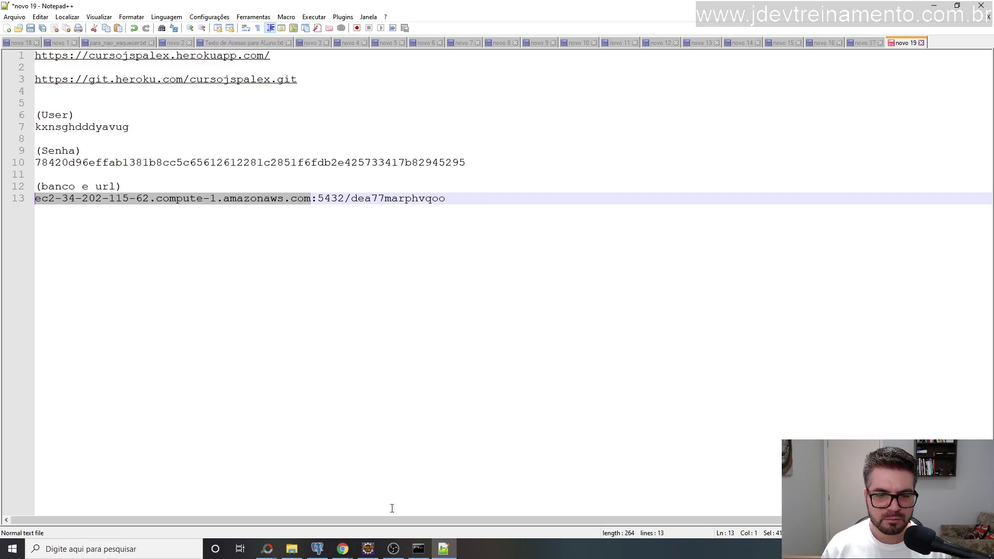
pyautogui.click(317, 549)
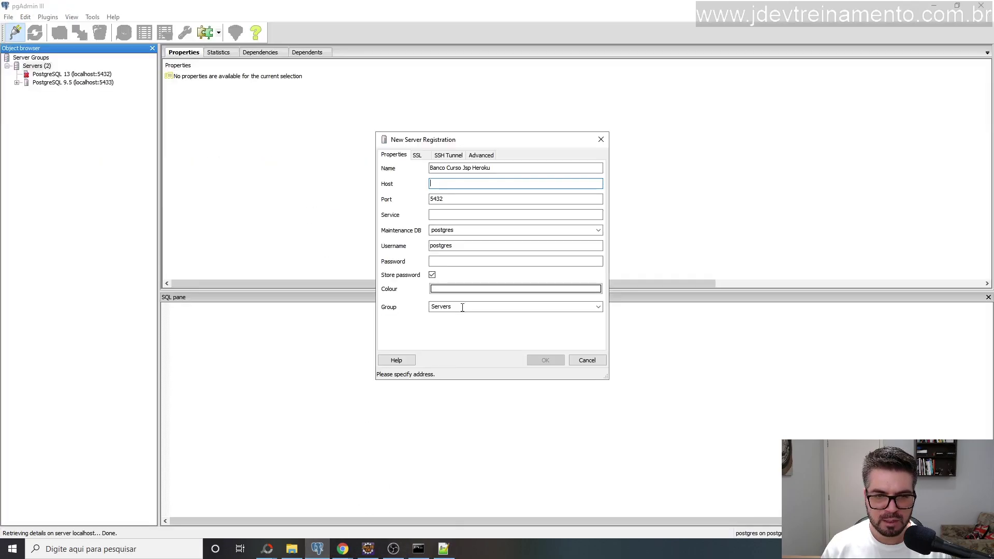
pyautogui.hotkey('ctrl', 'v')
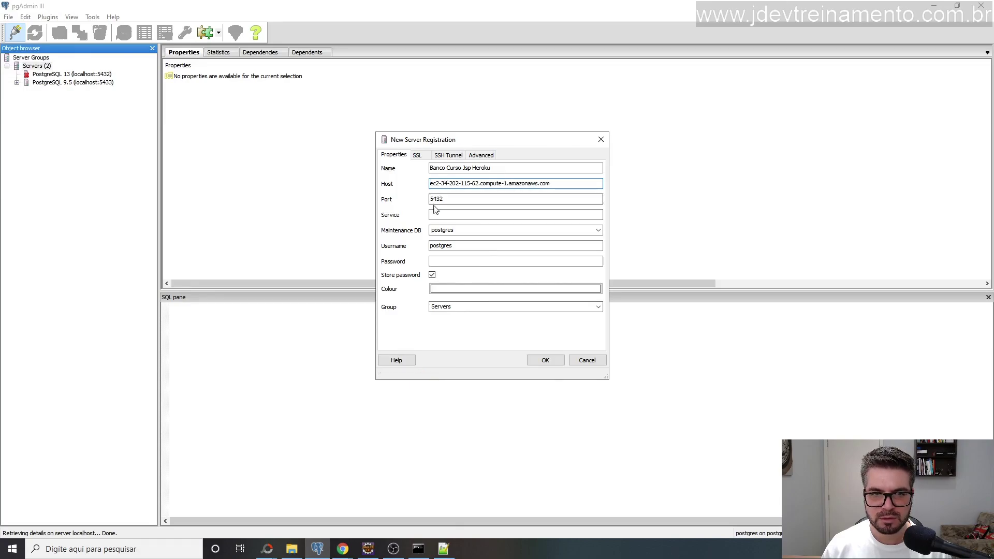
pyautogui.click(443, 549)
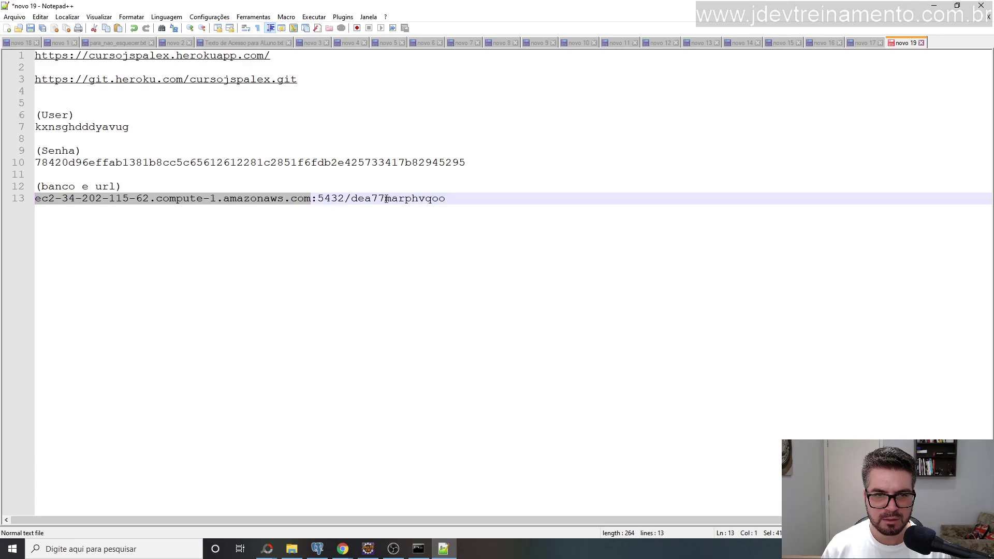
# Recheck the database name dea77marphvqoo in the notes and the Java connection class.
pyautogui.doubleClick(386, 199)
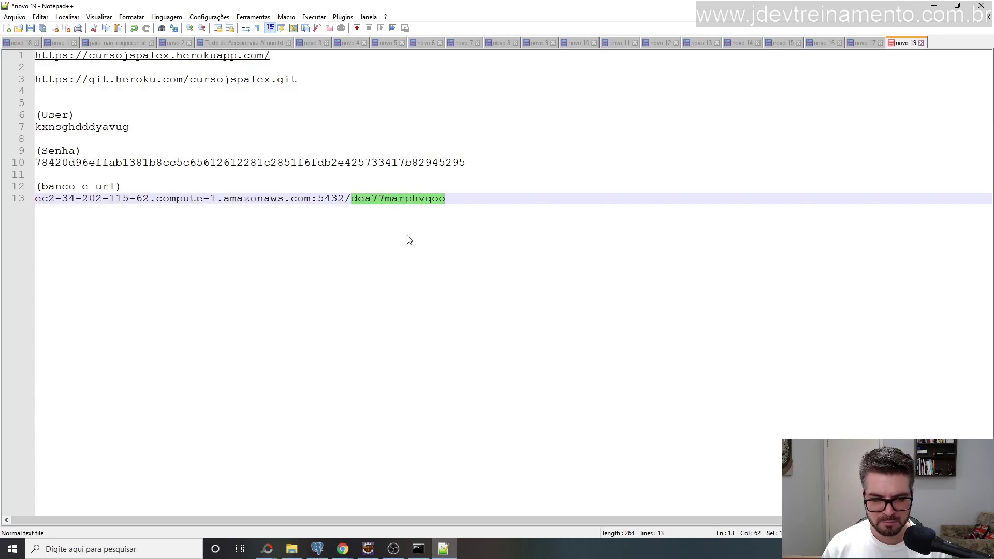
pyautogui.click(370, 550)
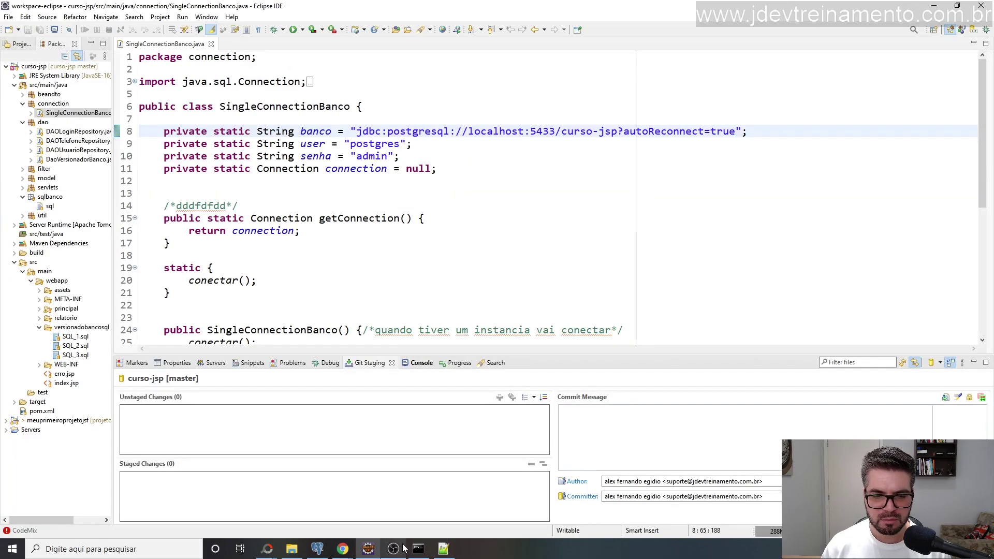
pyautogui.click(317, 549)
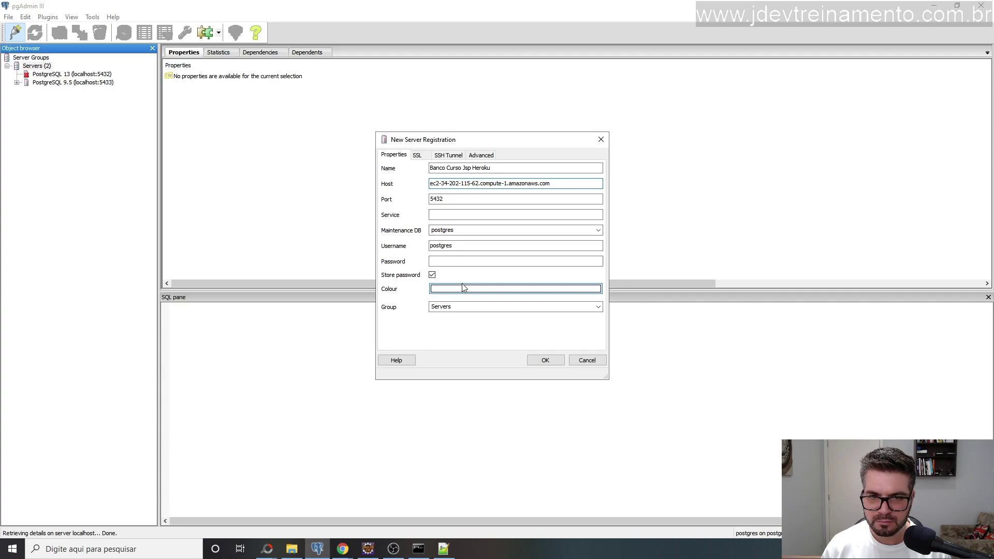
# Review the registration's SSL options and Service field, then leave pgAdmin for another window.
pyautogui.click(418, 156)
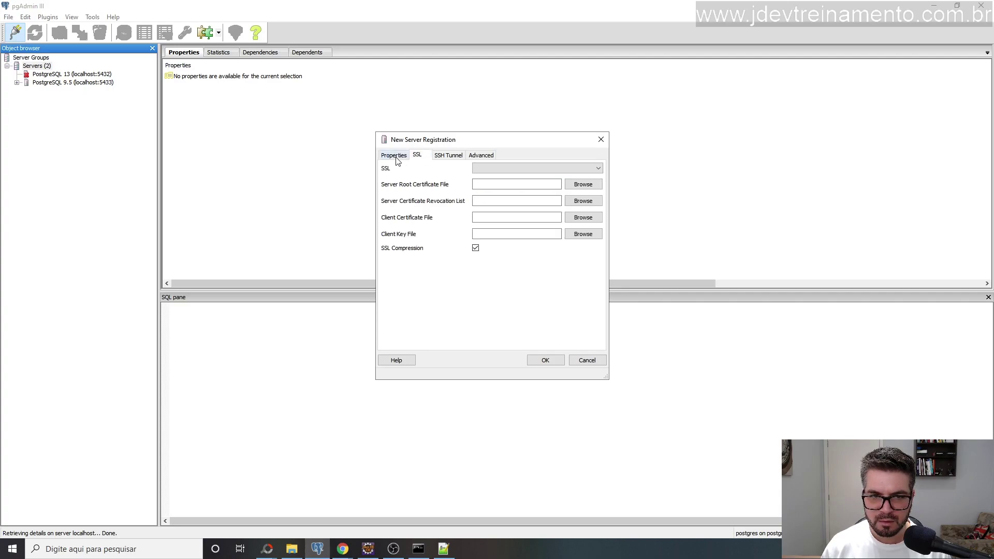
pyautogui.click(397, 157)
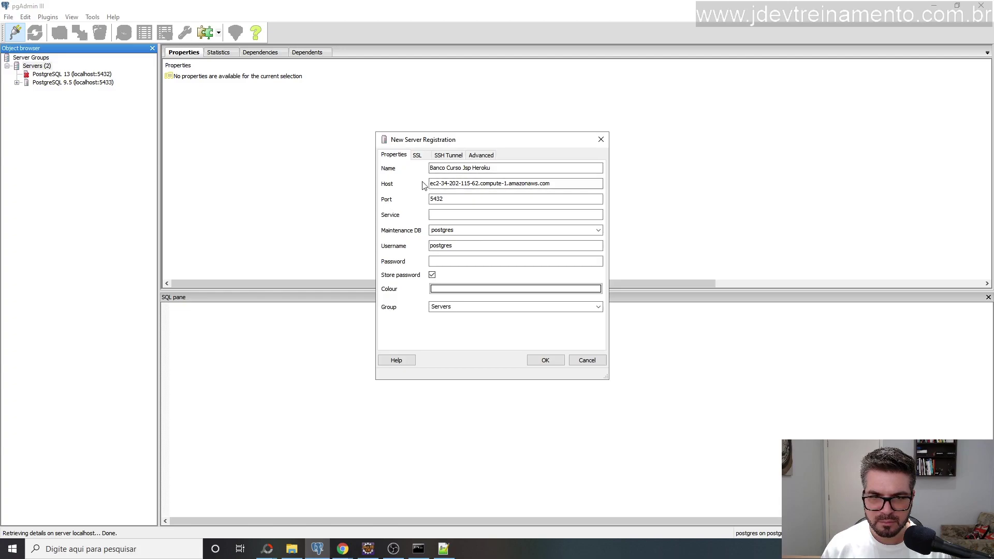
pyautogui.click(448, 216)
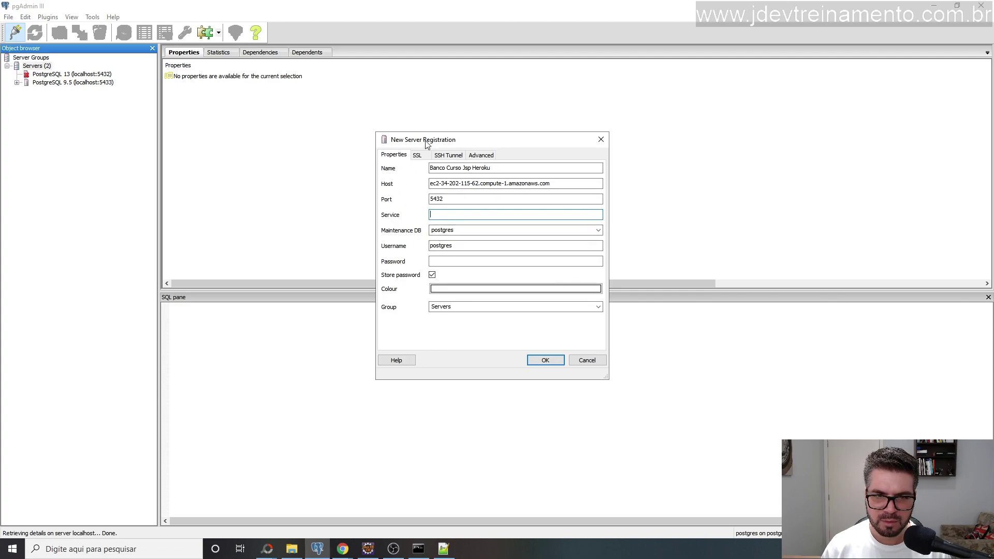
pyautogui.moveTo(426, 140); pyautogui.dragTo(423, 136)
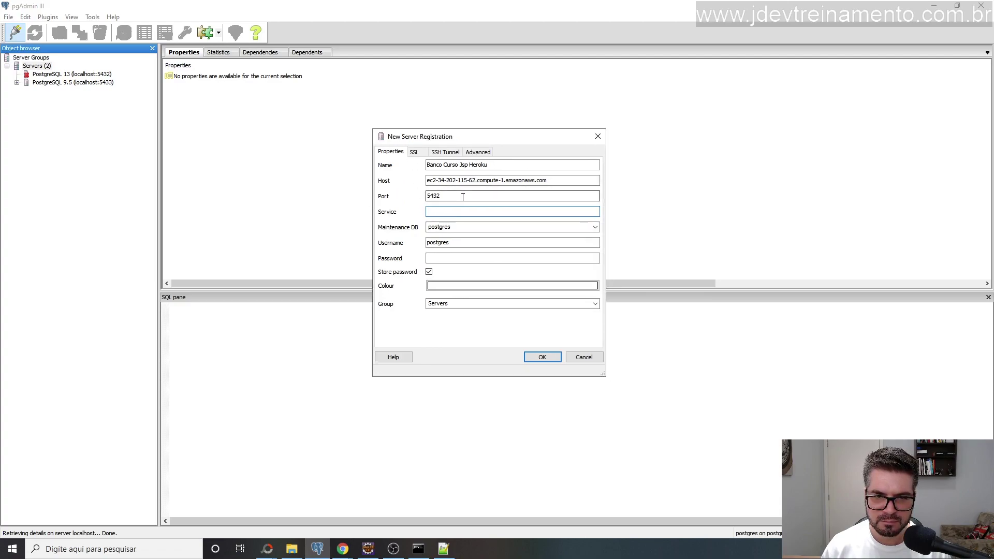
pyautogui.hotkey('alt', 'Tab')
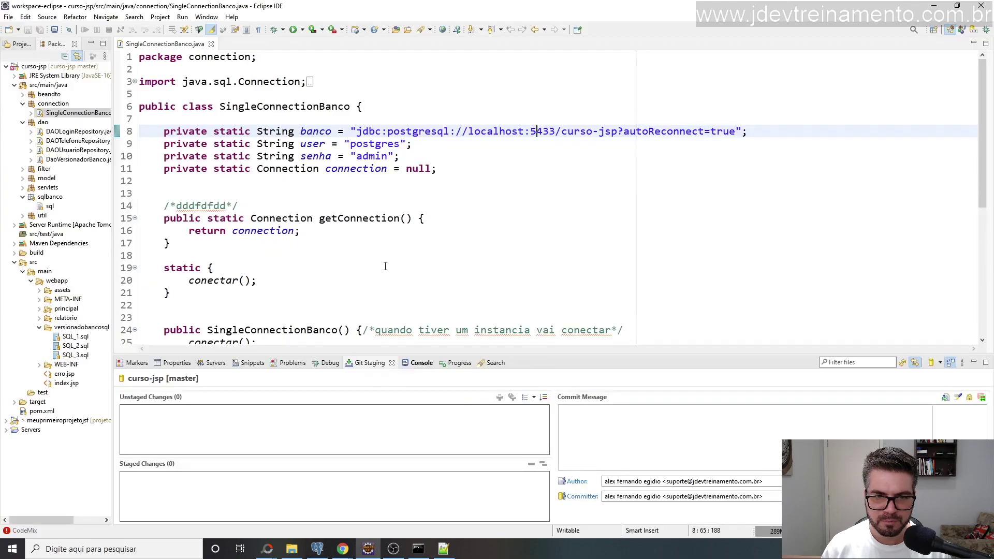
# Replace the default postgres username with the Heroku username copied from the notes.
pyautogui.hotkey('alt', 'Tab')
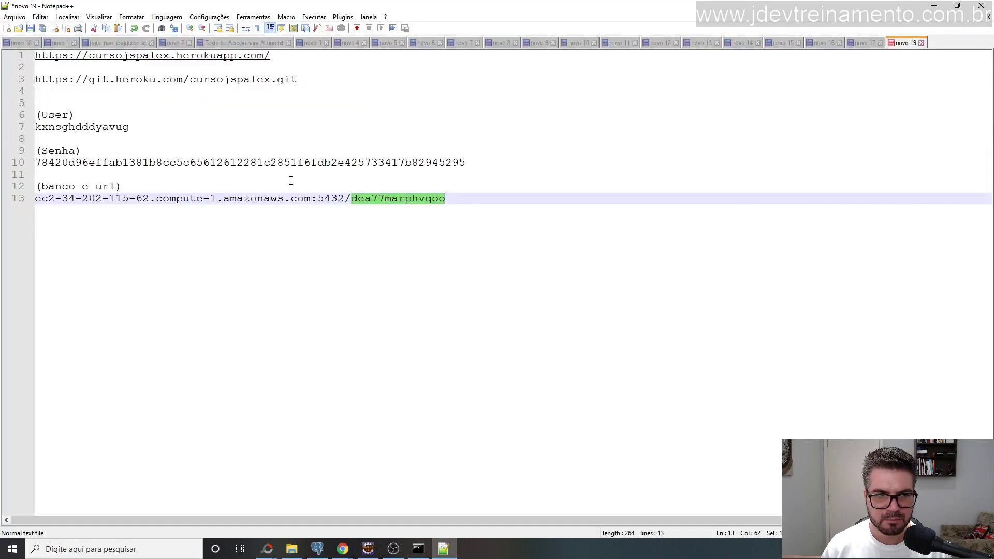
pyautogui.moveTo(139, 128); pyautogui.dragTo(17, 130)
pyautogui.hotkey('ctrl', 'c')
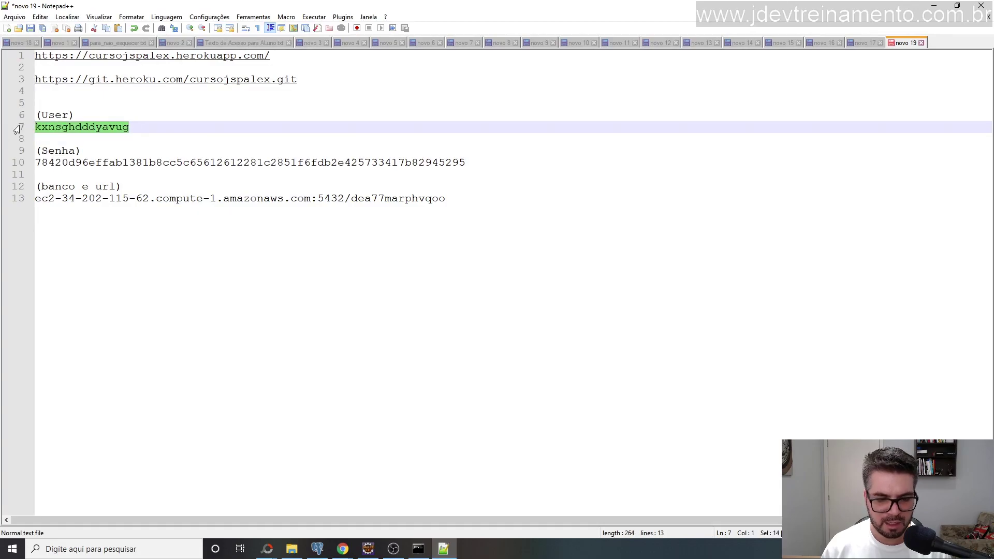
pyautogui.click(318, 547)
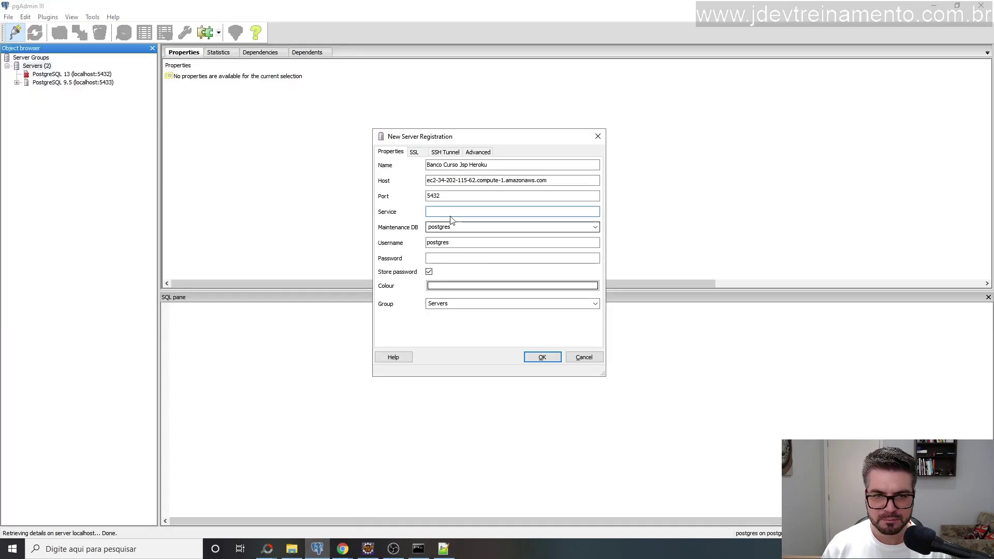
pyautogui.doubleClick(443, 245)
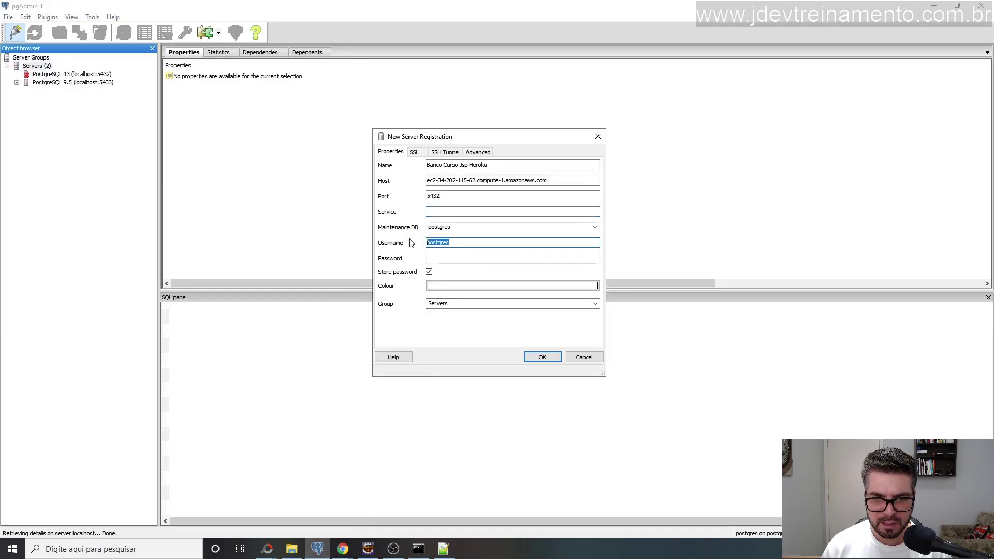
pyautogui.hotkey('ctrl', 'v')
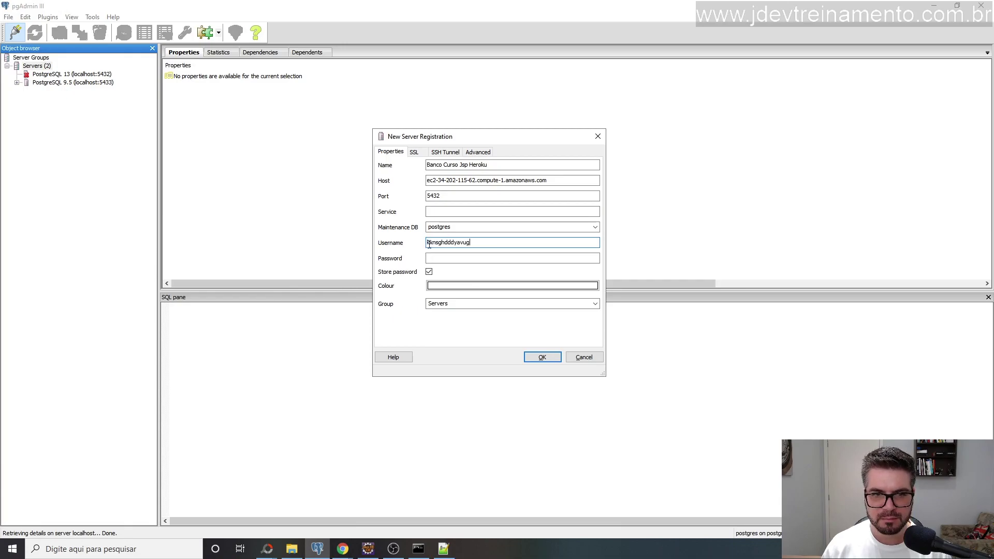
# Paste the Heroku password, submit, and dismiss the 'permission denied for database postgres' error.
pyautogui.hotkey('alt', 'Tab')
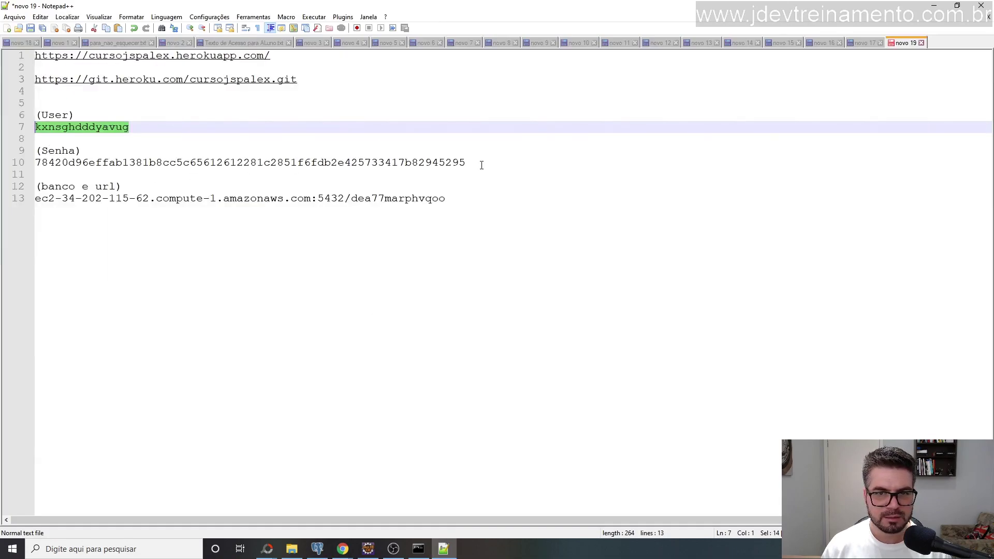
pyautogui.moveTo(482, 165); pyautogui.dragTo(17, 168)
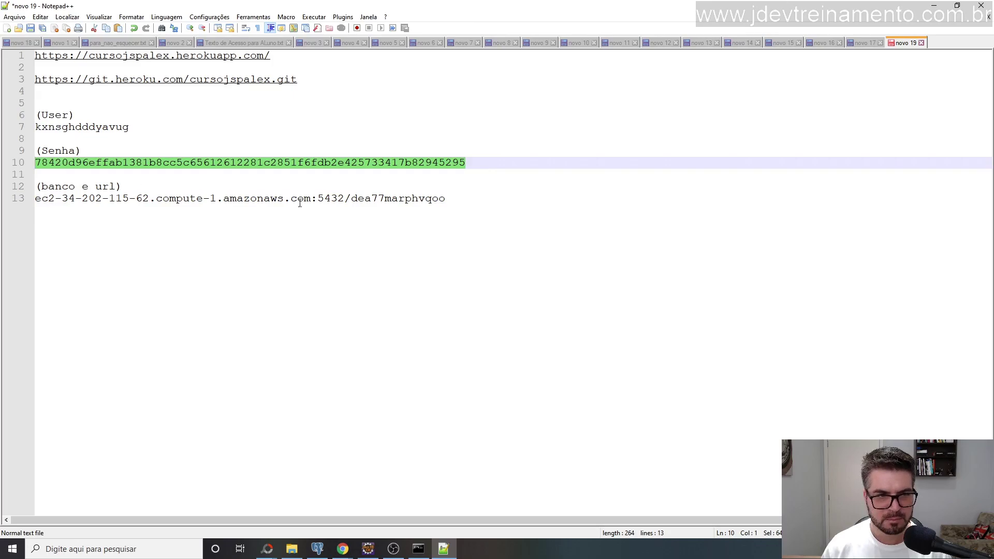
pyautogui.hotkey('alt', 'Tab')
pyautogui.click(449, 259)
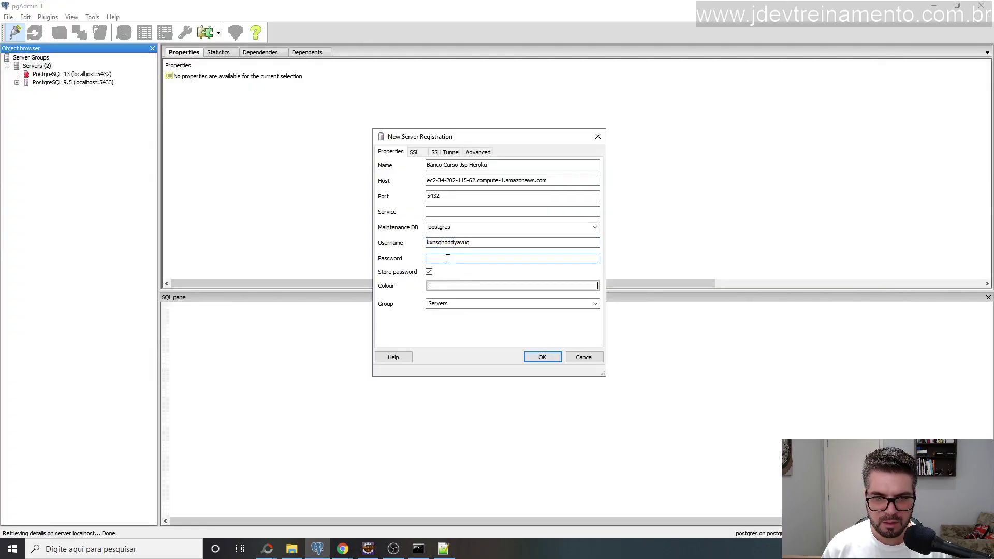
pyautogui.hotkey('ctrl', 'v')
pyautogui.click(542, 358)
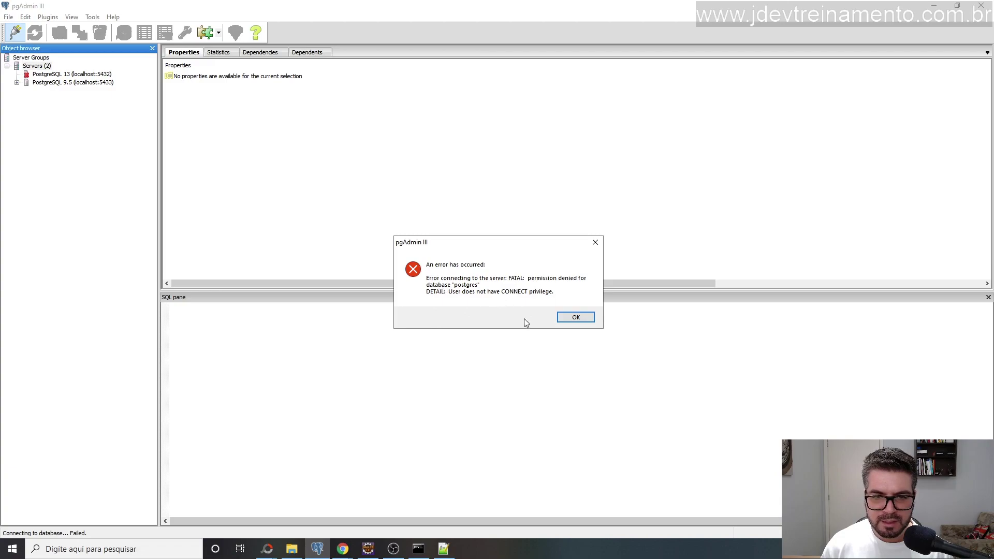
pyautogui.click(570, 317)
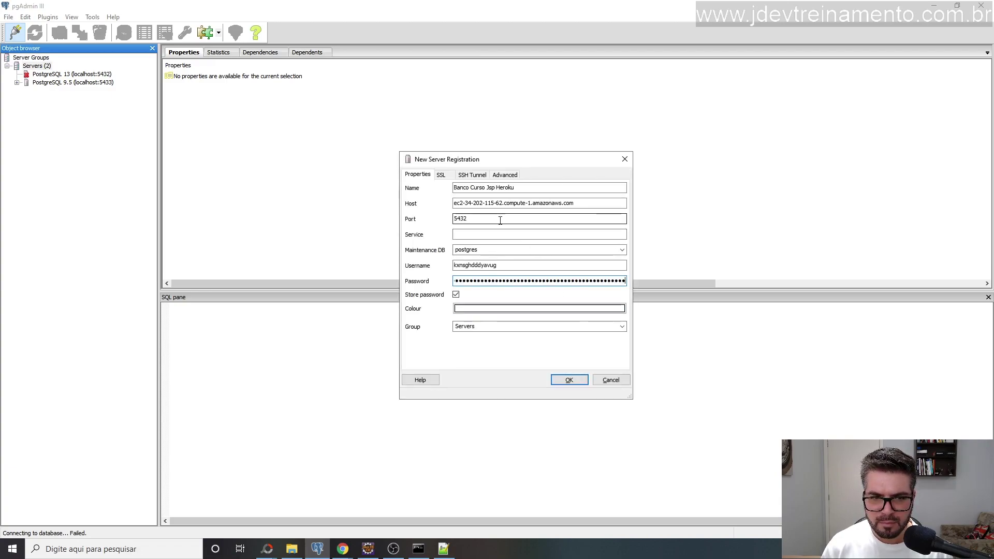
# Replace maintenance database postgres with dea77marphvqoo copied from the notes and resubmit.
pyautogui.doubleClick(492, 250)
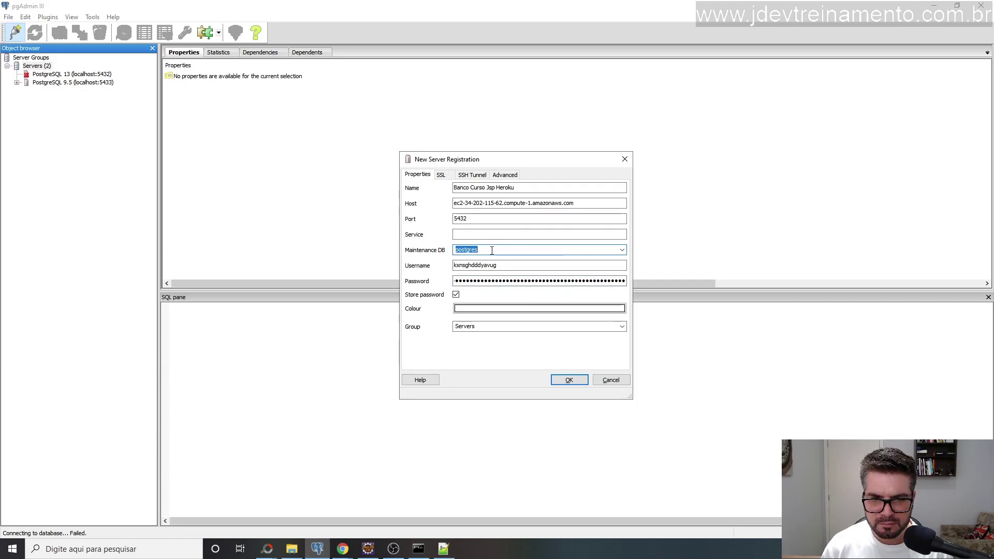
pyautogui.moveTo(496, 249); pyautogui.dragTo(454, 250)
pyautogui.click(443, 549)
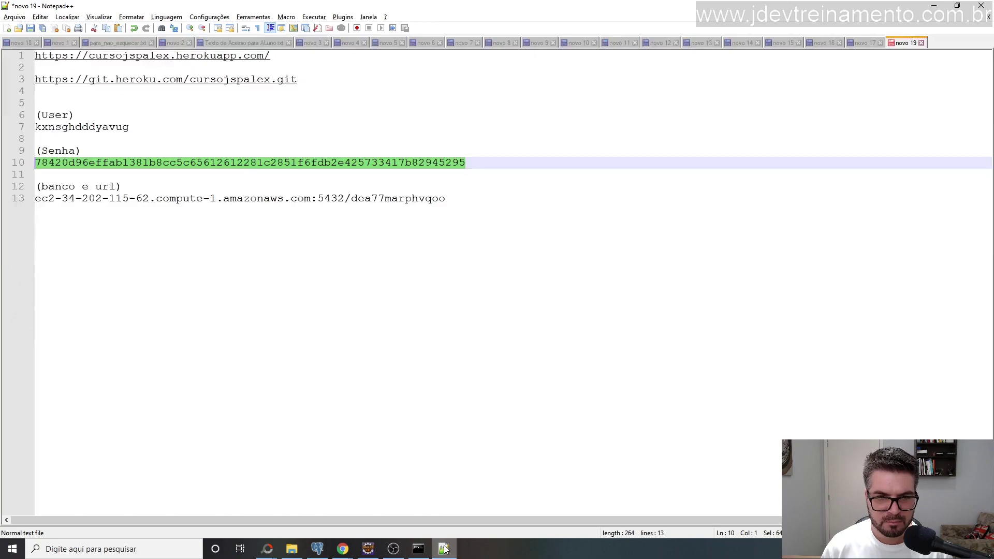
pyautogui.moveTo(351, 198); pyautogui.dragTo(460, 200)
pyautogui.hotkey('ctrl', 'c')
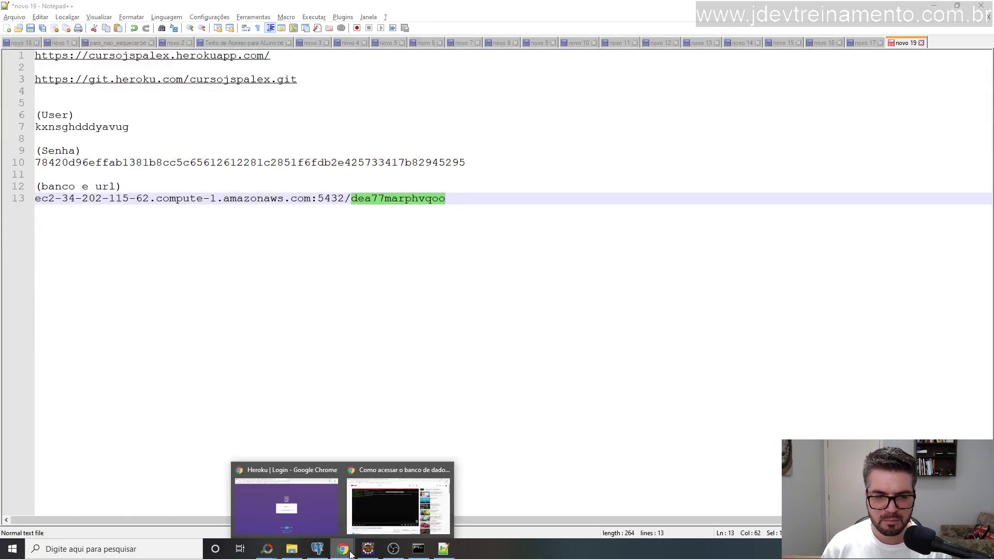
pyautogui.click(317, 549)
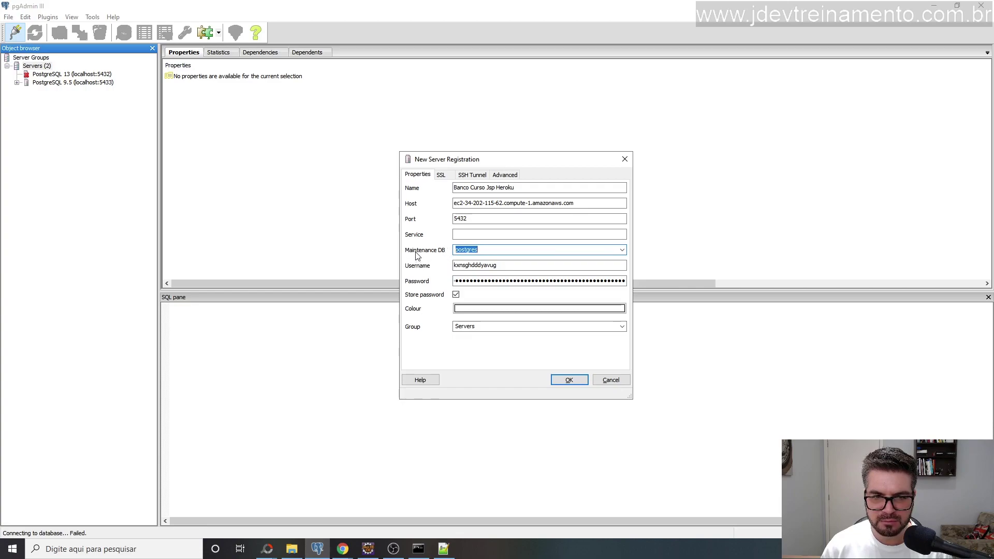
pyautogui.click(487, 250)
pyautogui.doubleClick(487, 250)
pyautogui.hotkey('ctrl', 'v')
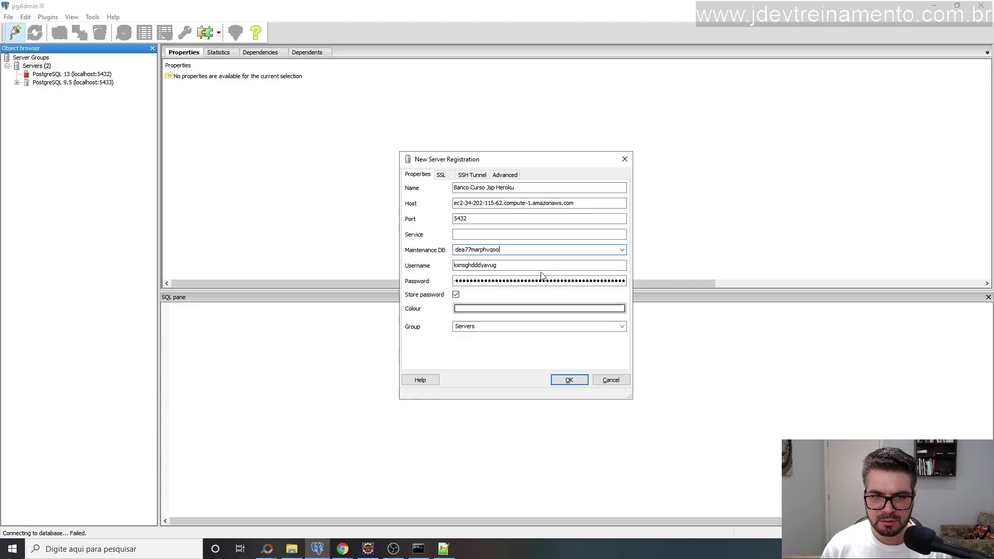
pyautogui.click(567, 381)
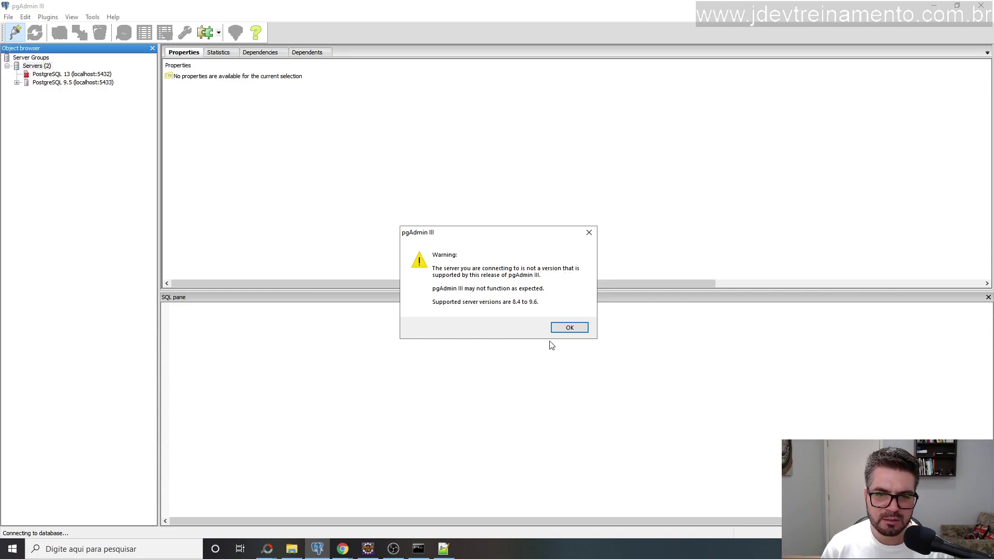
# Acknowledge the unsupported-version warning, then dismiss the missing-function and repeated column-not-found errors.
pyautogui.click(561, 328)
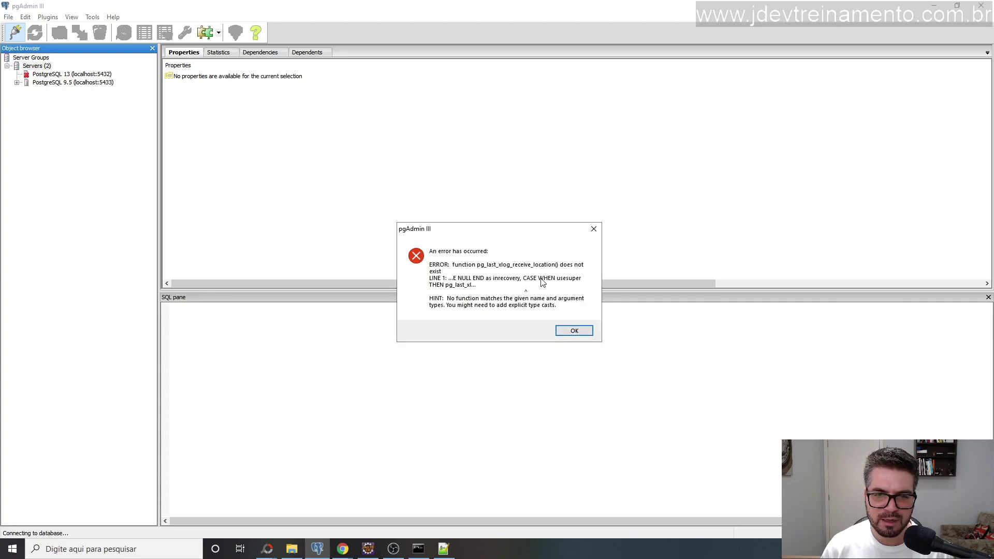
pyautogui.click(578, 332)
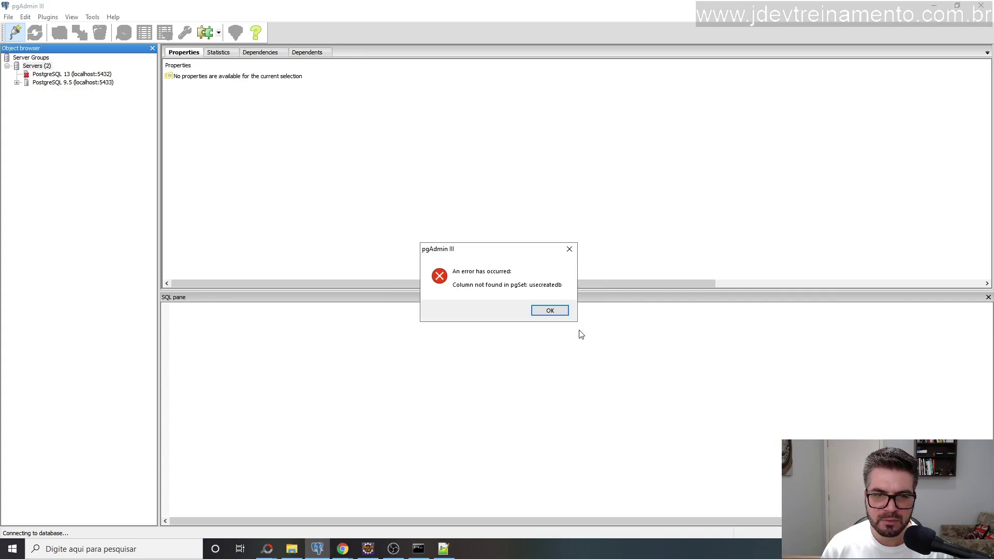
pyautogui.click(549, 311)
pyautogui.click(550, 311)
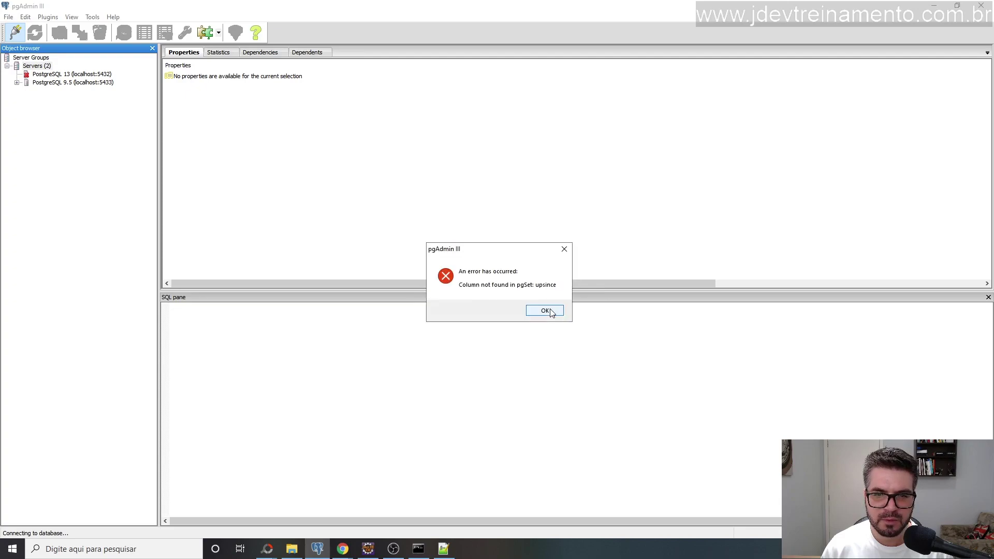
pyautogui.click(551, 310)
pyautogui.click(550, 311)
pyautogui.click(550, 311)
pyautogui.click(550, 311)
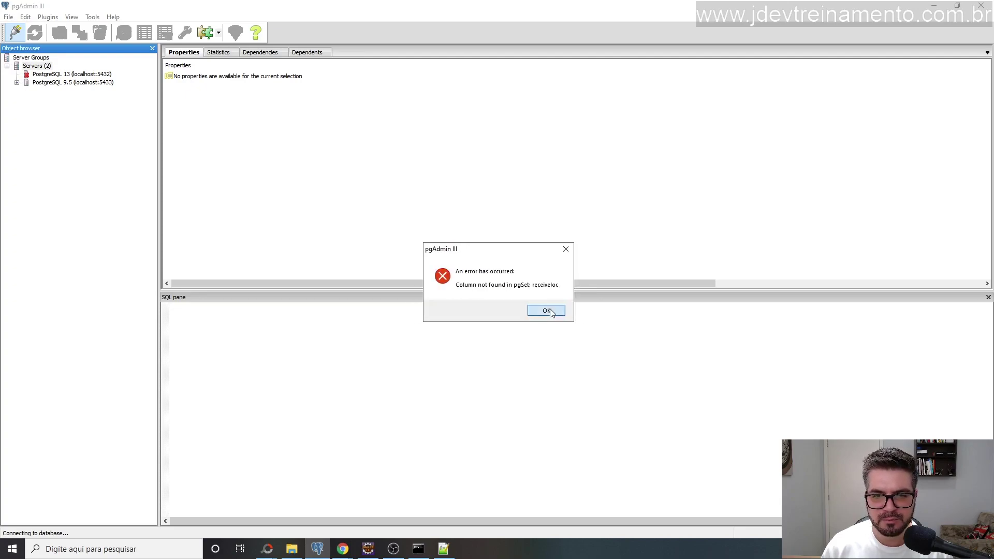
pyautogui.click(550, 311)
pyautogui.click(551, 311)
pyautogui.click(550, 311)
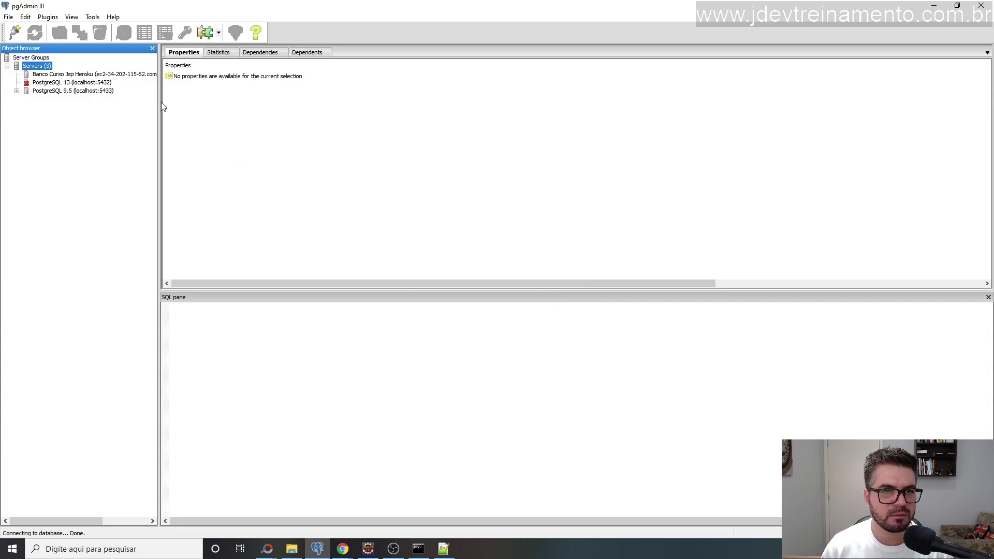
# Widen the Object browser, connect to Banco Curso Jsp Heroku and expand its Databases (2357) list.
pyautogui.moveTo(159, 103); pyautogui.dragTo(223, 110)
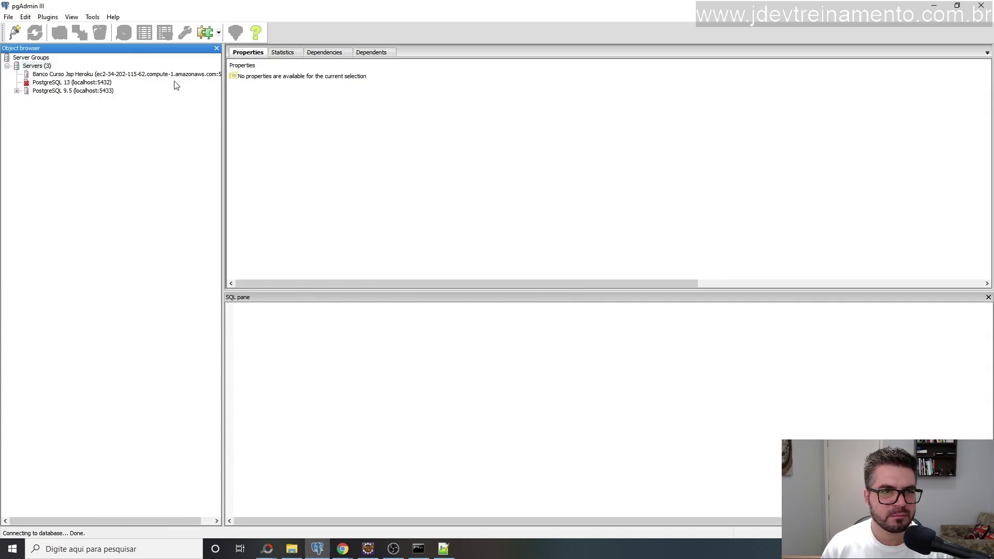
pyautogui.doubleClick(62, 75)
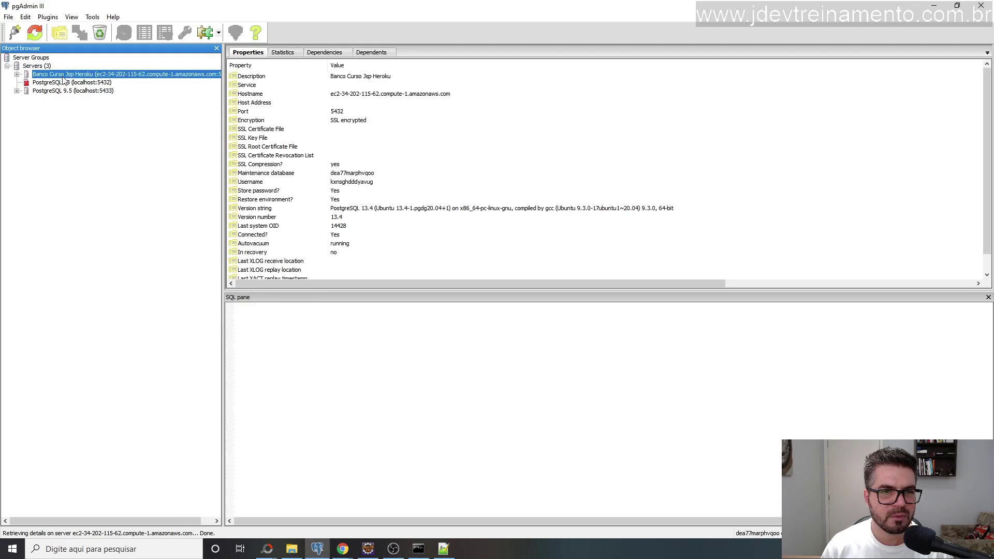
pyautogui.click(17, 74)
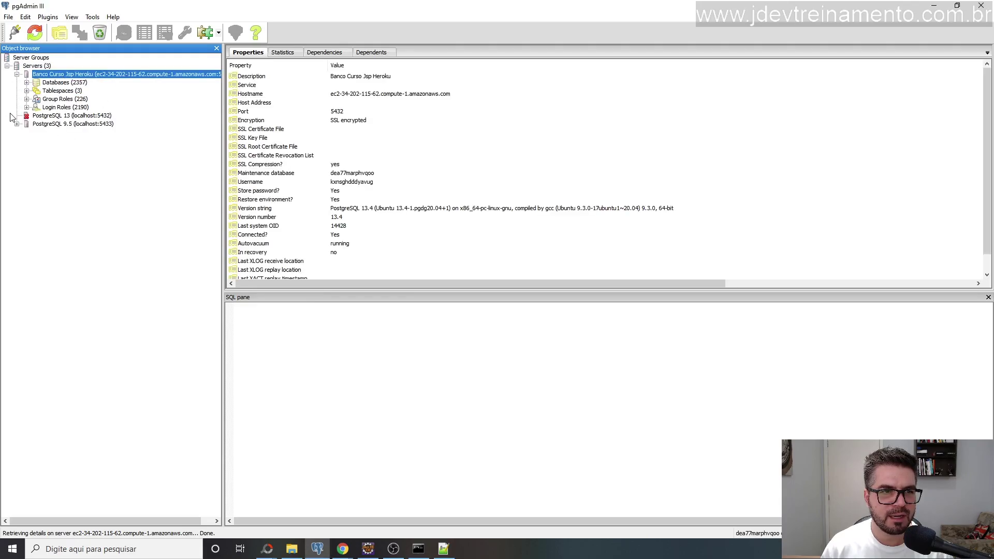
pyautogui.click(27, 82)
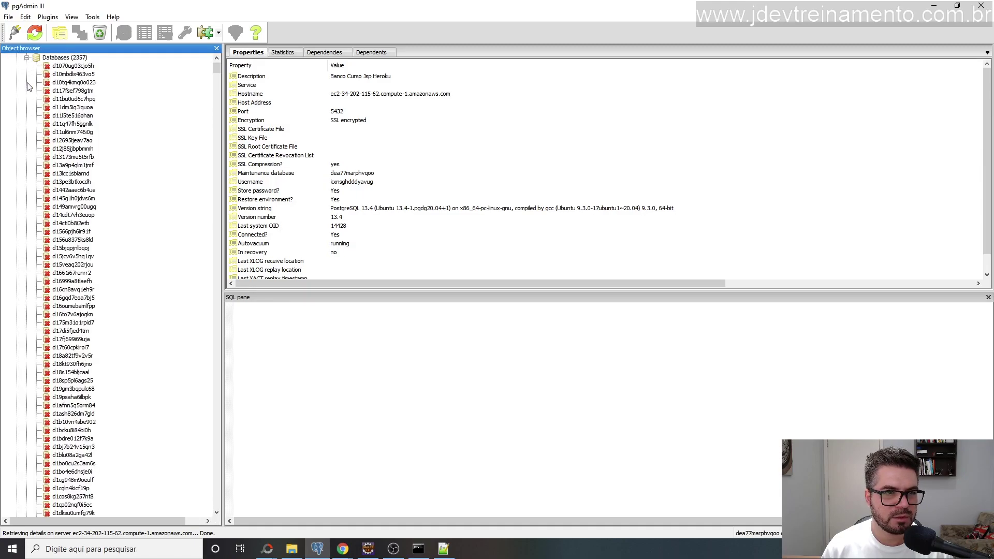
pyautogui.scroll(3, 117, 217)
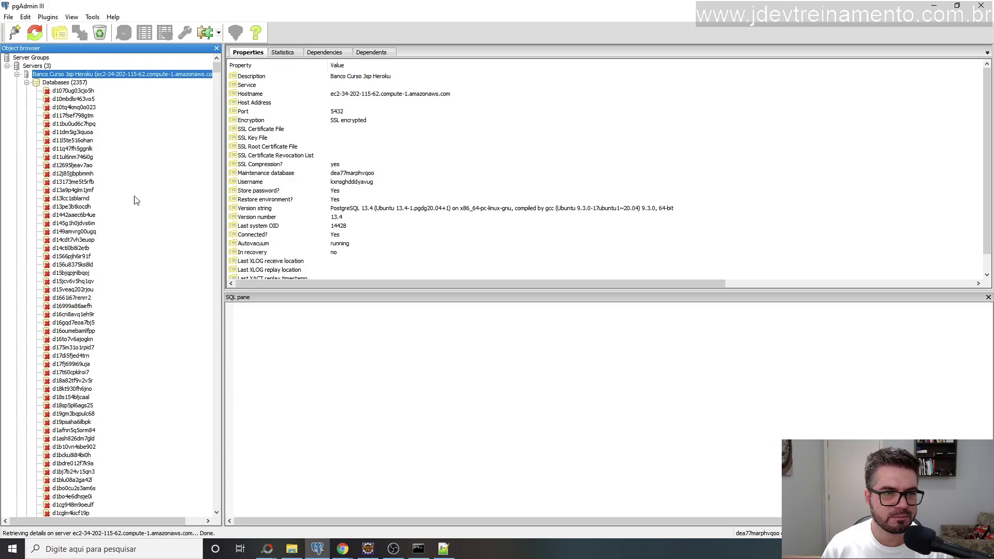
pyautogui.click(26, 83)
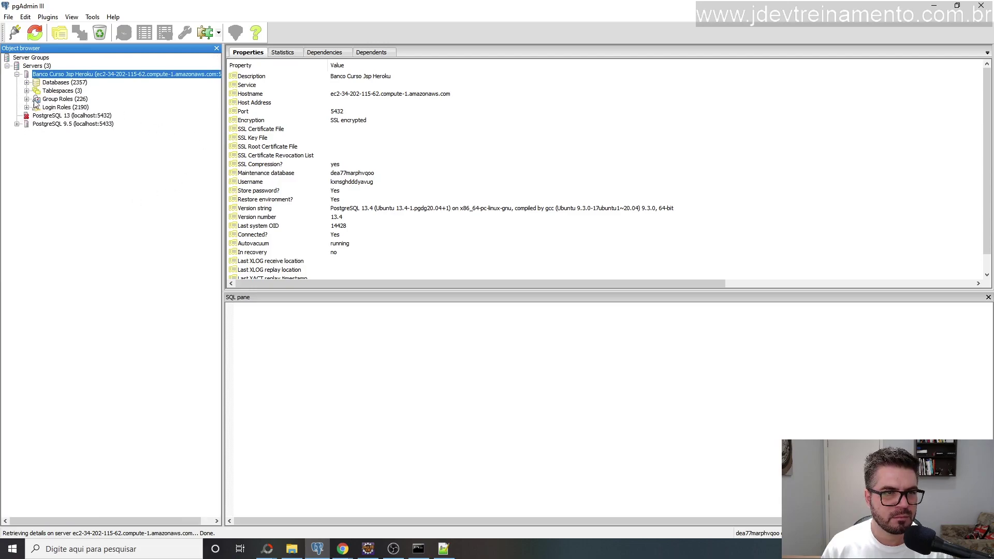
pyautogui.click(26, 83)
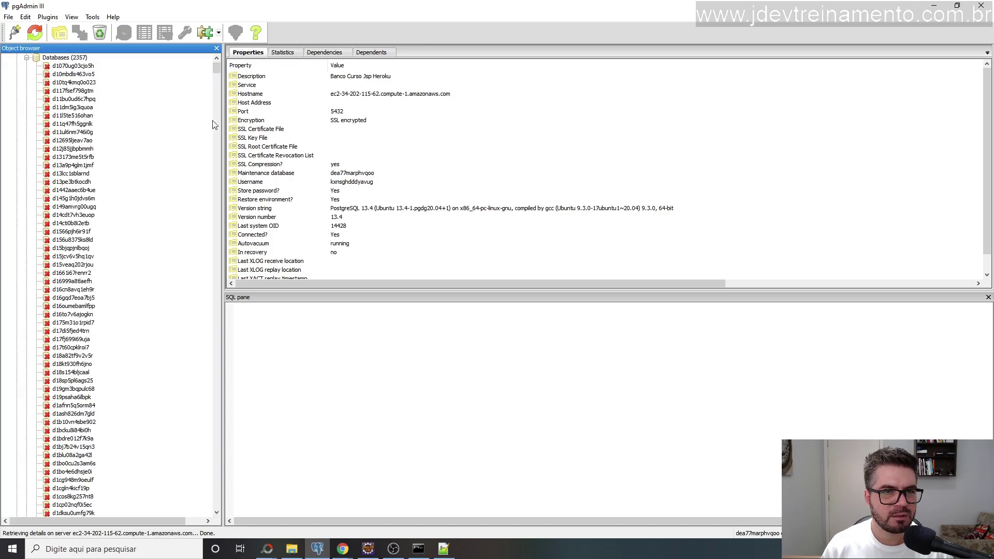
pyautogui.moveTo(214, 67); pyautogui.dragTo(197, 445)
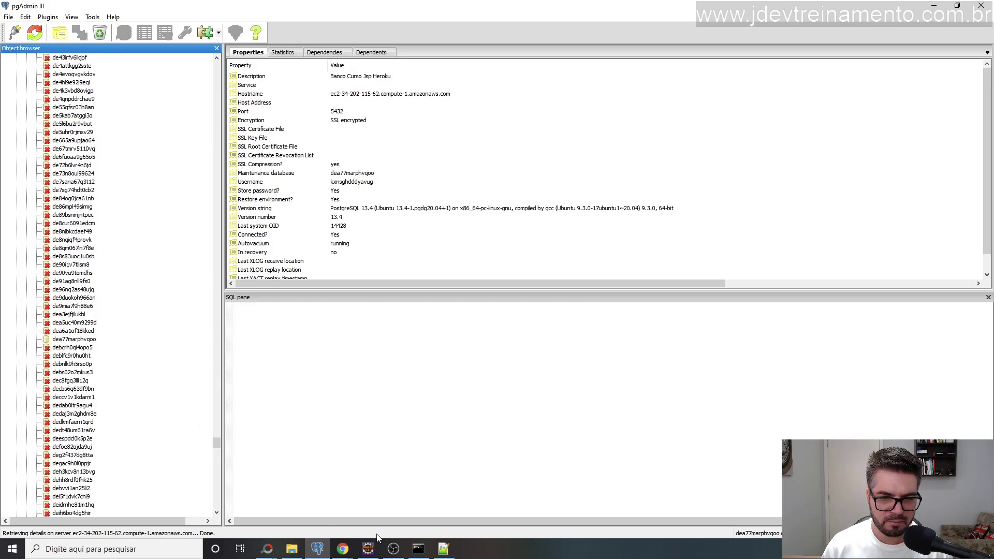
# Confirm the database name in the notes and open dea77marphvqoo in the Object browser.
pyautogui.click(443, 549)
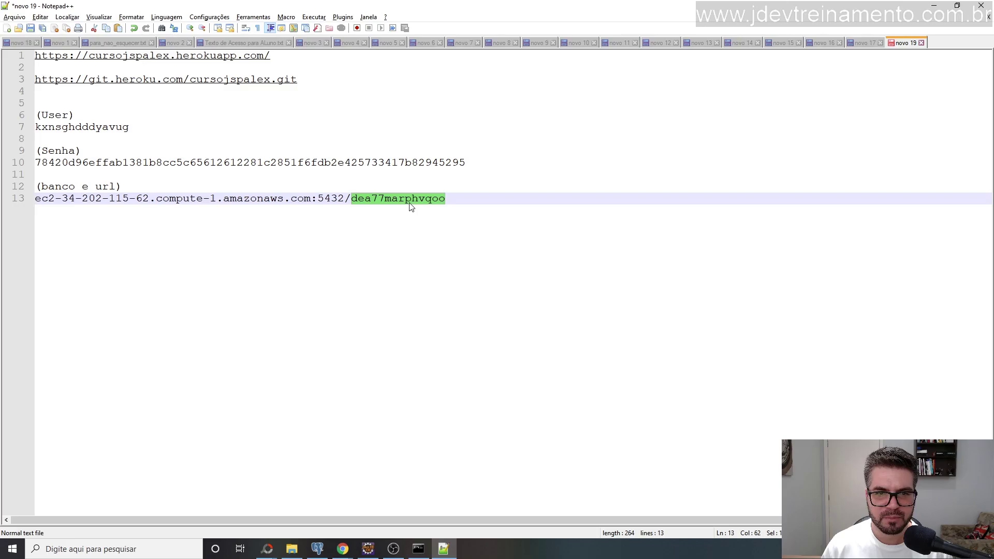
pyautogui.hotkey('alt', 'Tab')
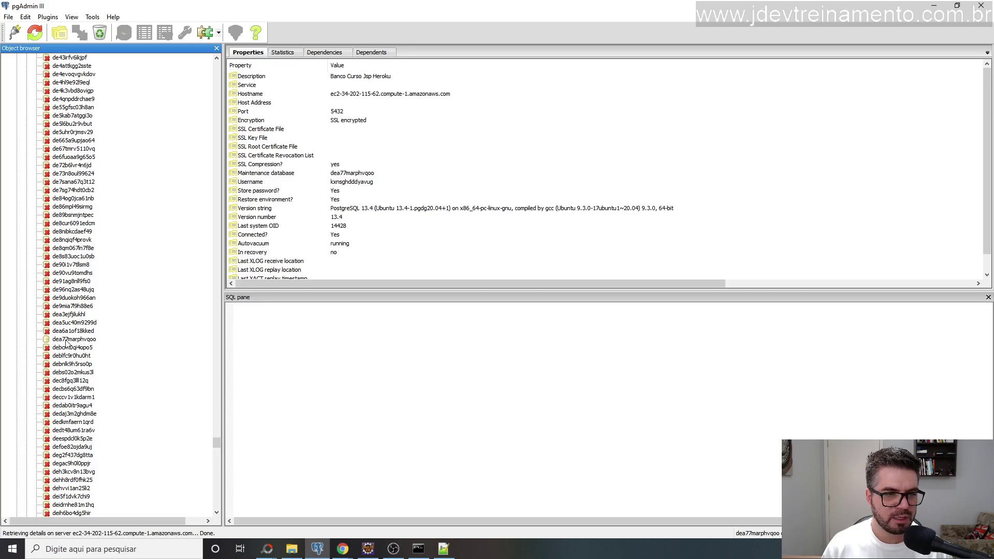
pyautogui.click(66, 340)
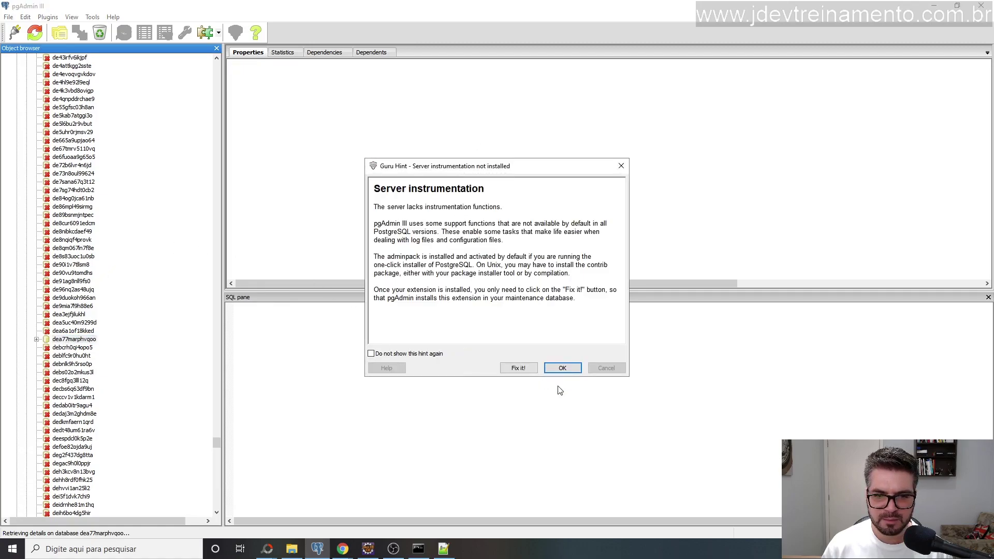
# Dismiss the Guru Hint, open a Query tool on dea77marphvqoo, and minimize it.
pyautogui.click(558, 368)
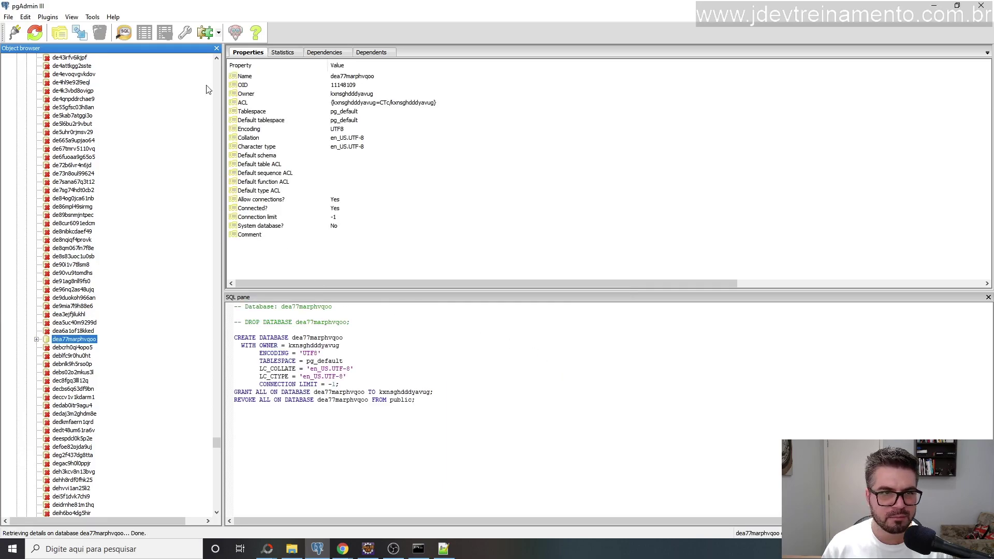
pyautogui.click(128, 39)
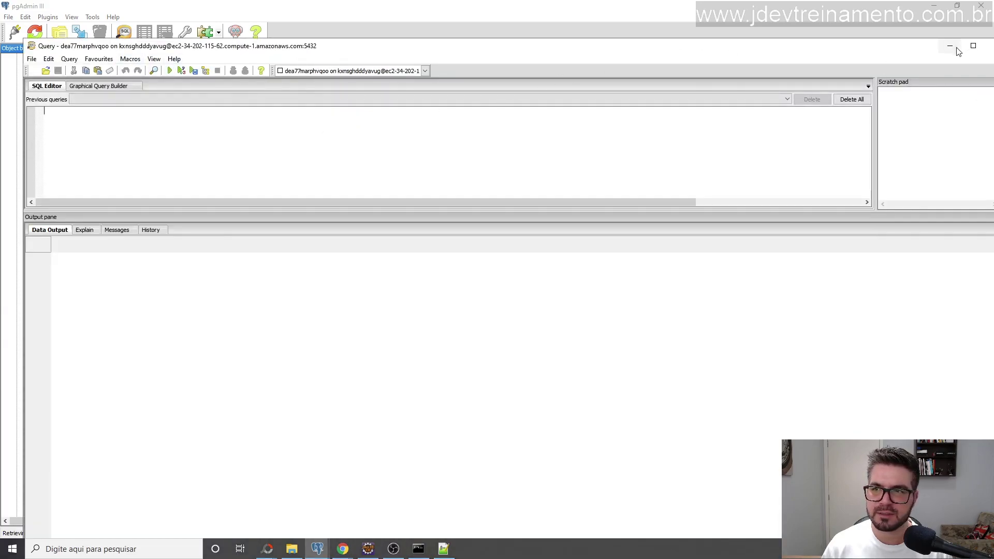
pyautogui.click(950, 45)
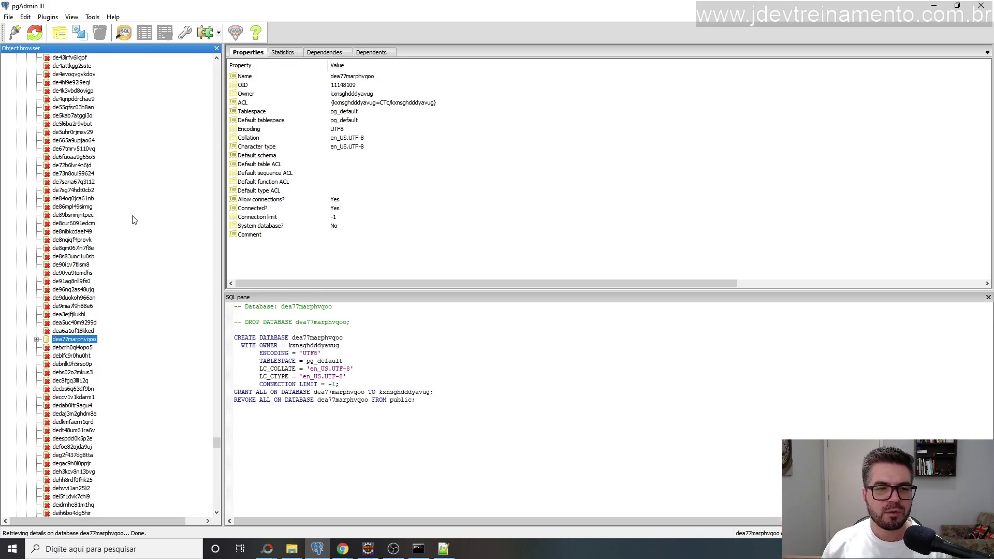
# Scroll through the Object browser's database list, then bring up the Windows search panel.
pyautogui.scroll(18, 127, 236)
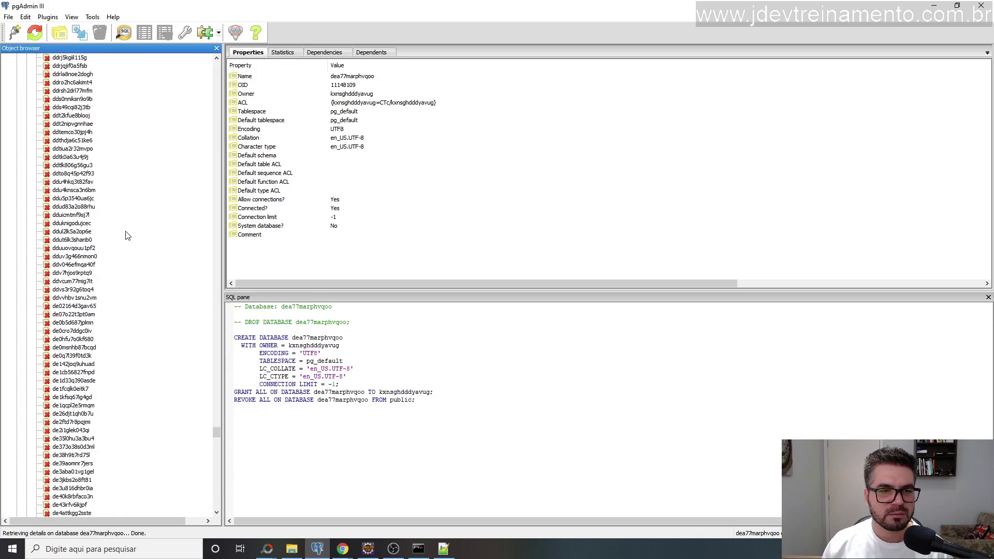
pyautogui.scroll(20, 127, 235)
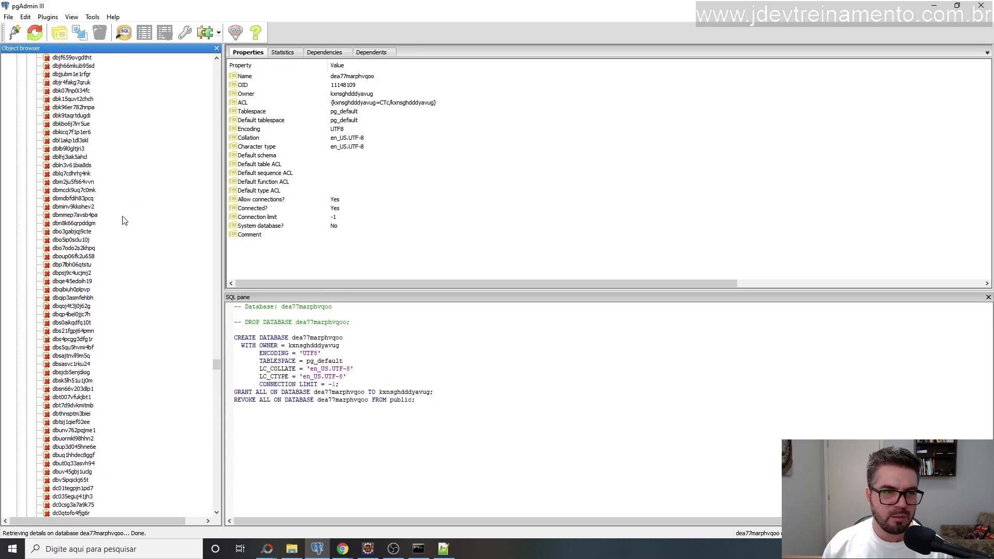
pyautogui.scroll(20, 124, 221)
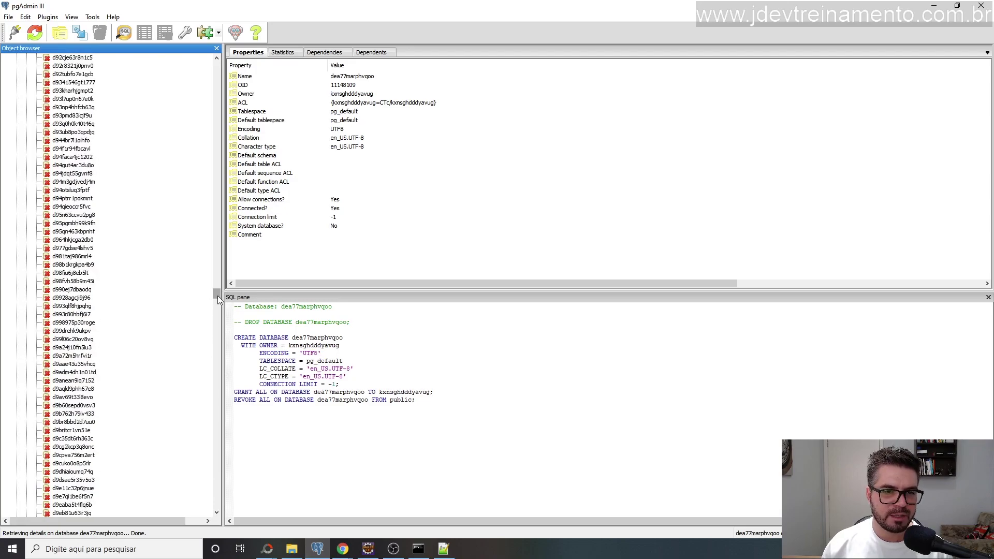
pyautogui.moveTo(217, 296); pyautogui.dragTo(255, 68)
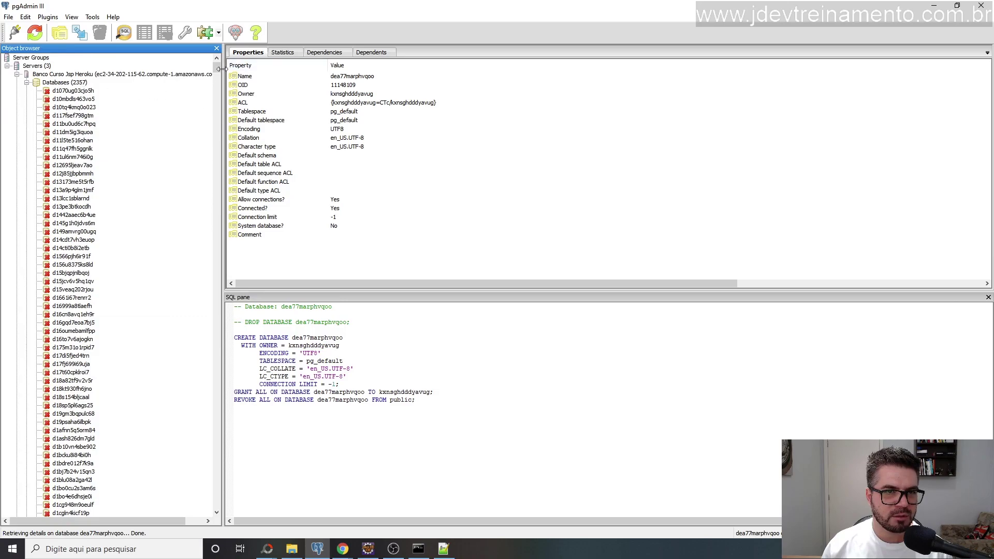
pyautogui.moveTo(218, 71); pyautogui.dragTo(220, 444)
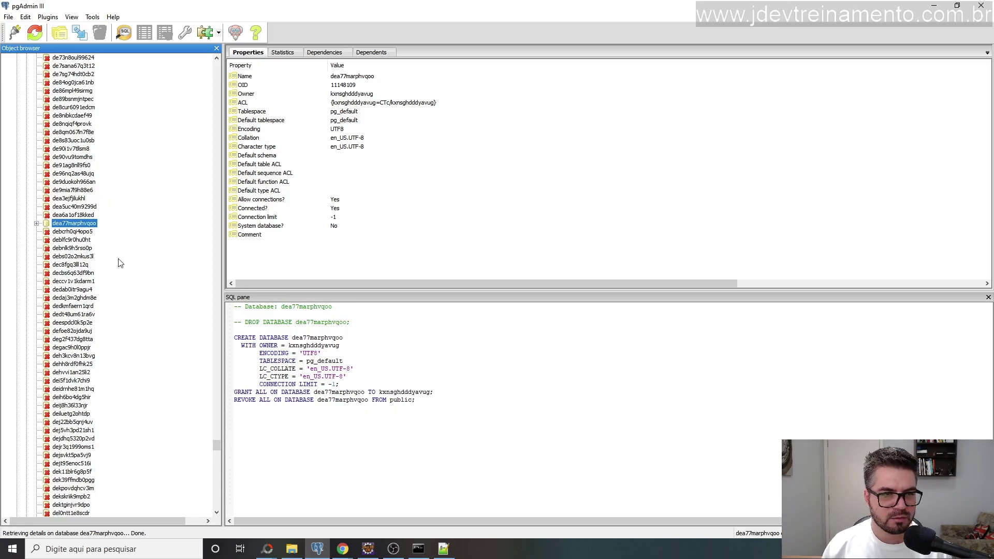
pyautogui.scroll(9, 75, 214)
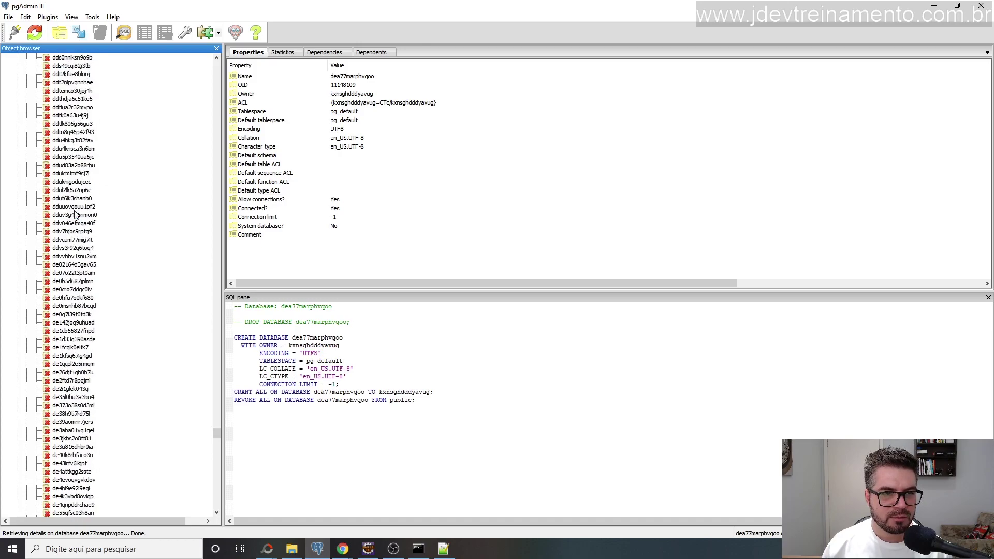
pyautogui.scroll(-12, 99, 224)
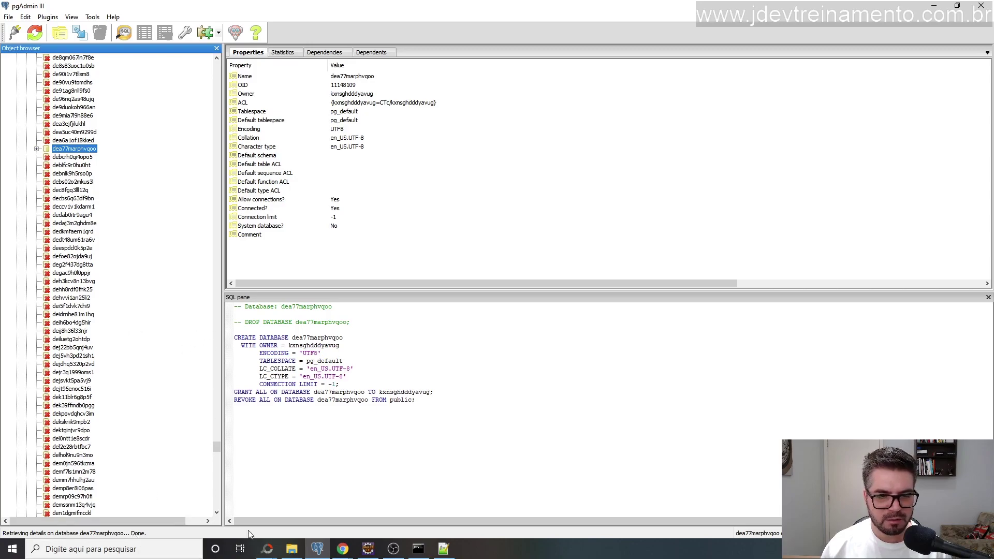
pyautogui.click(179, 552)
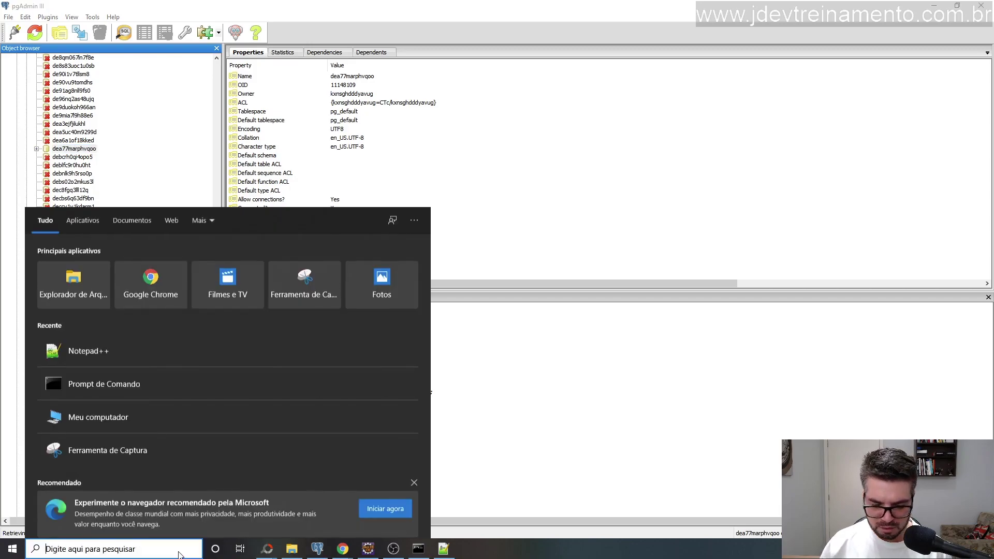
# Launch pgAdmin III and connect to the local PostgreSQL 9.5 server, listing its databases.
pyautogui.write('pg')
pyautogui.press('Escape')
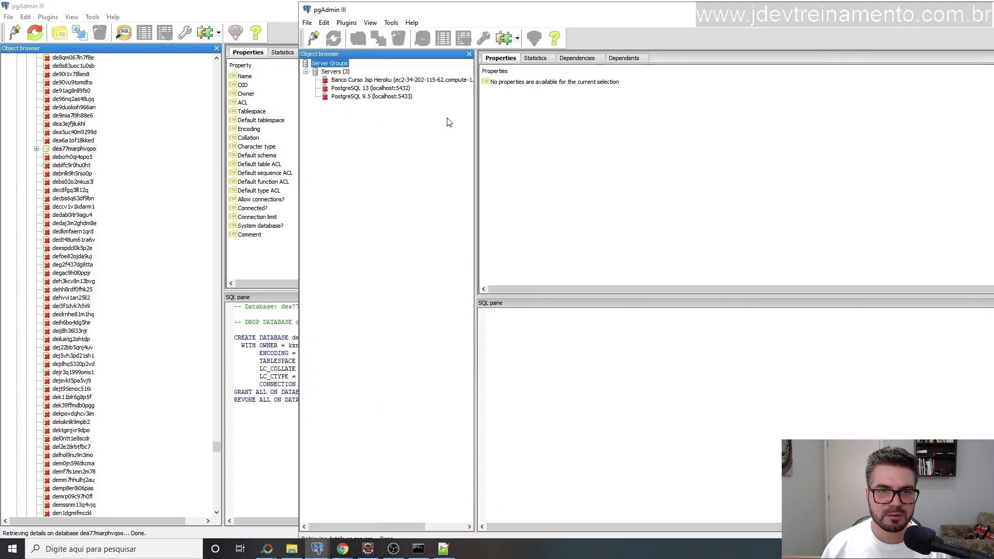
pyautogui.doubleClick(353, 97)
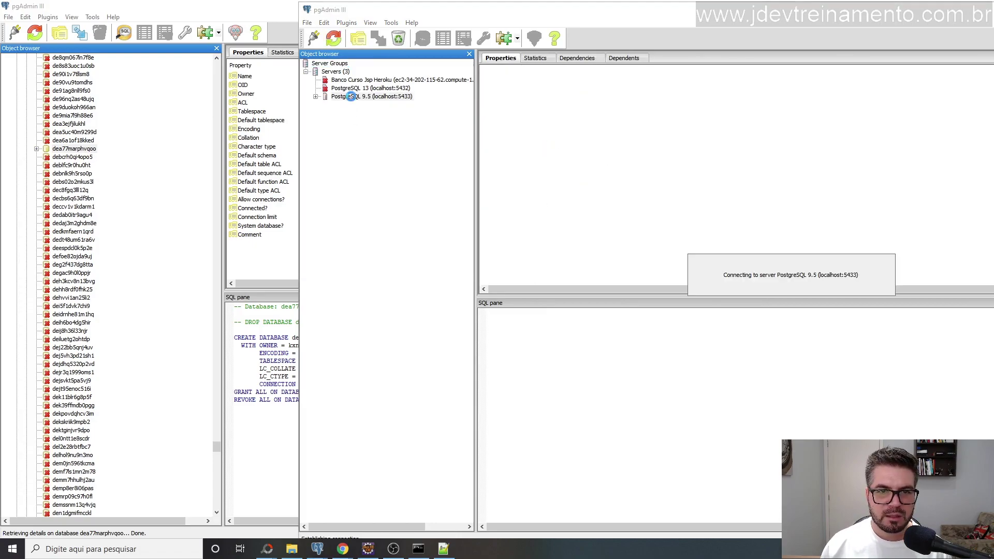
pyautogui.click(325, 105)
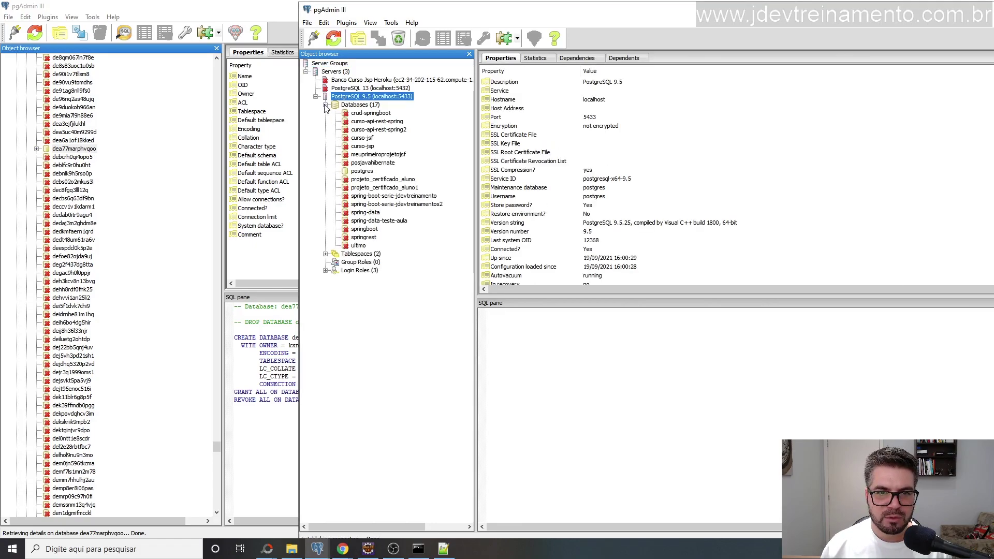
# Expand curso-jsp's public schema to show its sequences and tables model_login, telefone and versionadorbanco, then select curso-jsp.
pyautogui.doubleClick(363, 146)
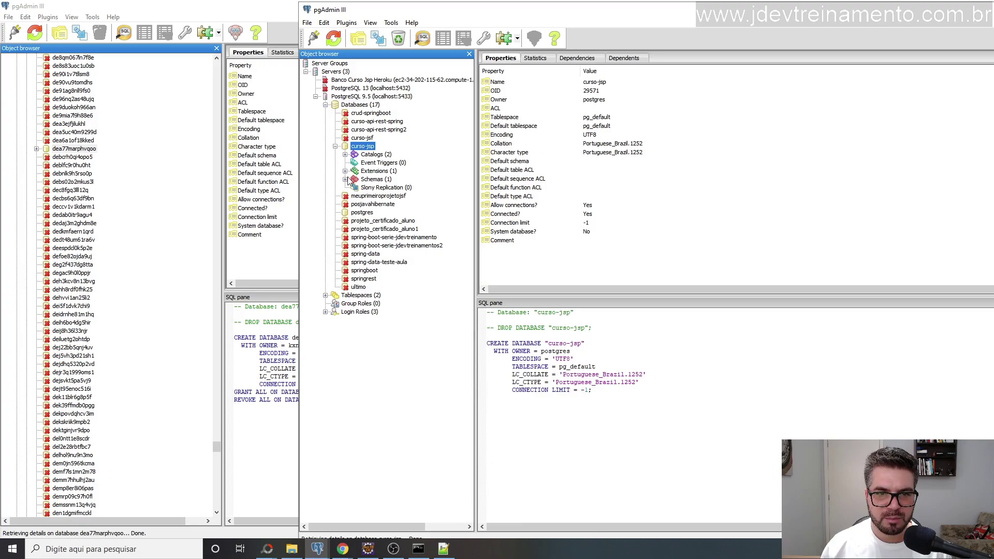
pyautogui.click(345, 179)
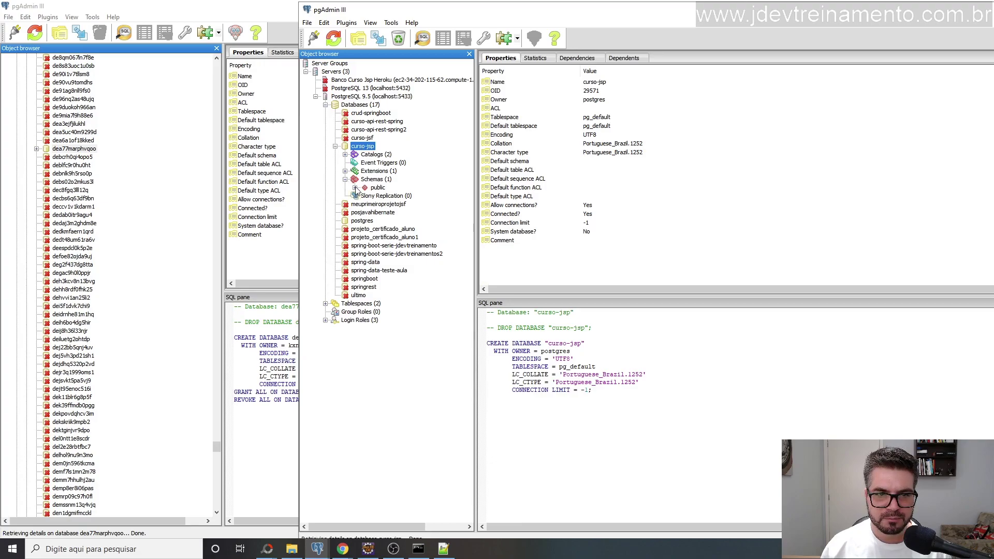
pyautogui.click(355, 188)
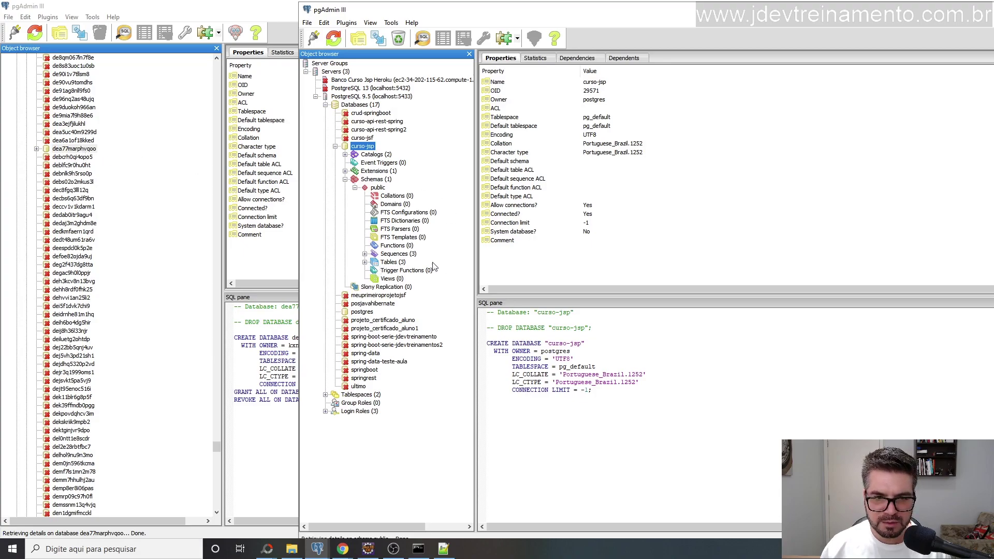
pyautogui.click(365, 254)
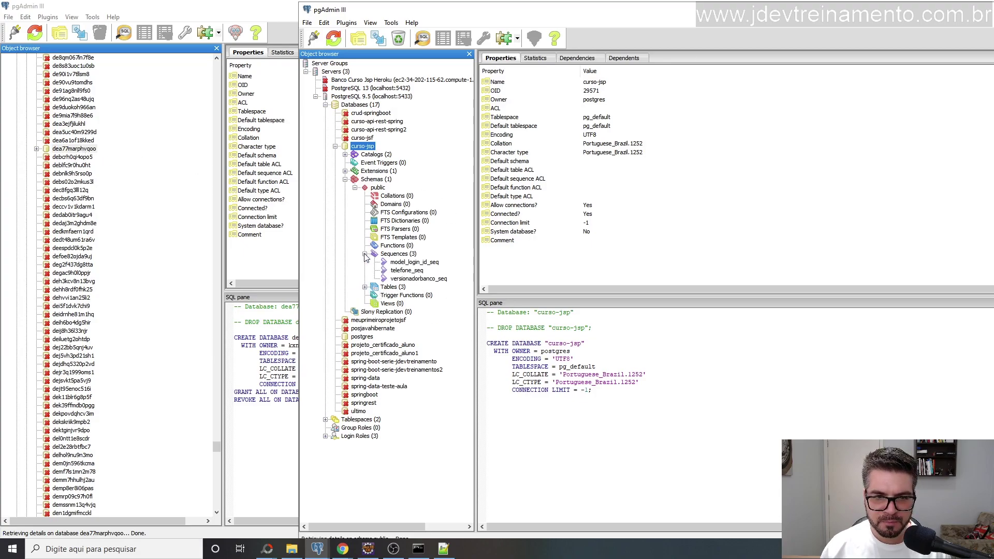
pyautogui.click(365, 287)
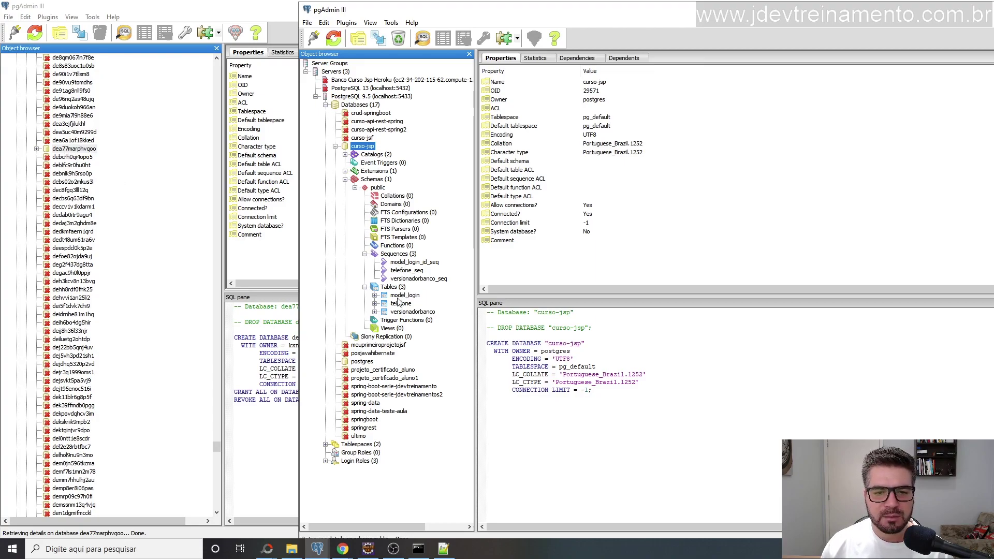
pyautogui.click(394, 549)
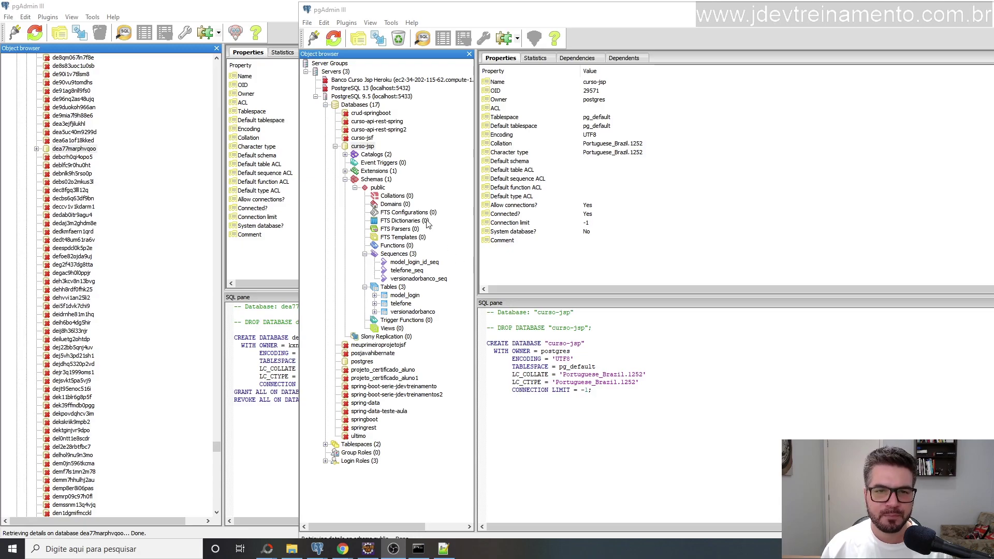
pyautogui.click(371, 152)
pyautogui.click(364, 148)
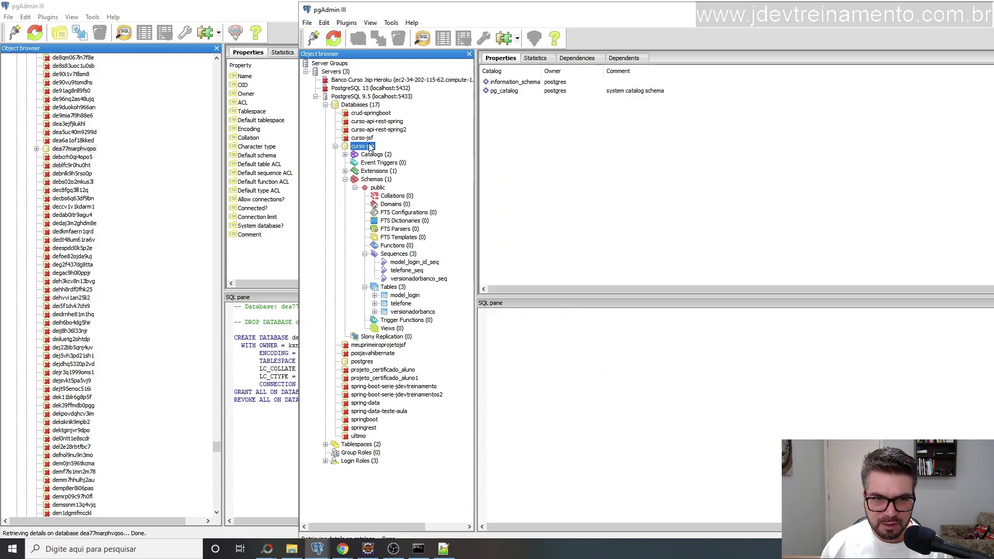
# Start a backup of curso-jsp in Plain format with UTF8 encoding.
pyautogui.rightClick(366, 150)
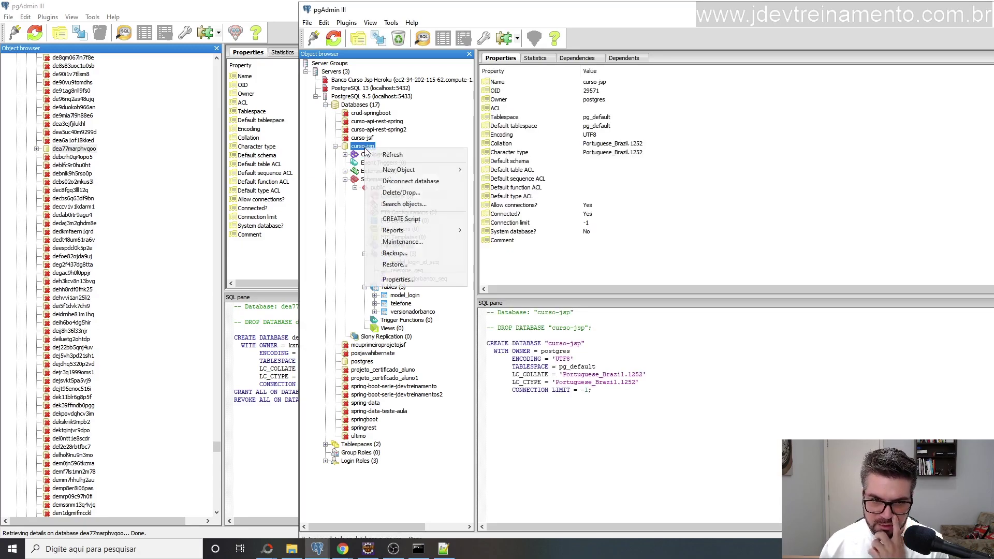
pyautogui.click(399, 254)
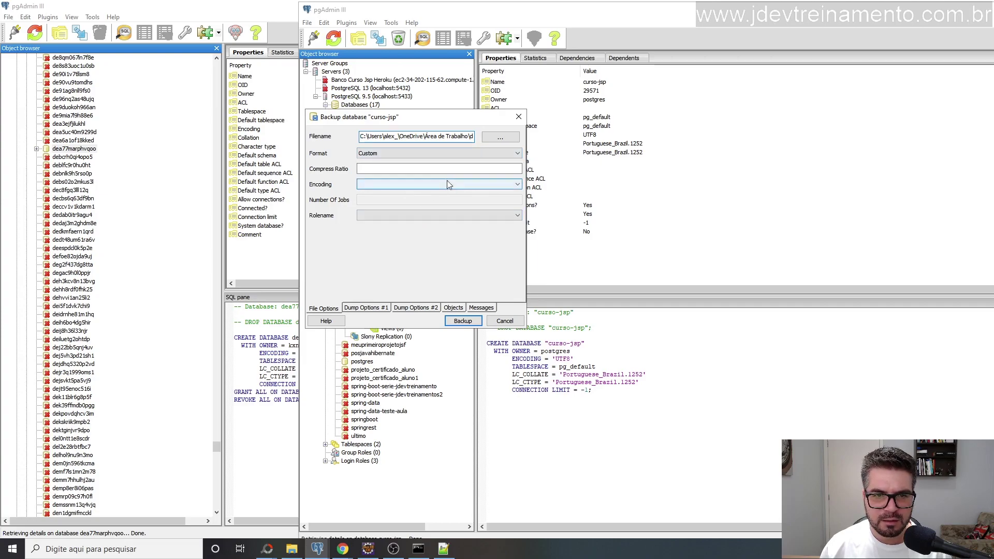
pyautogui.click(455, 153)
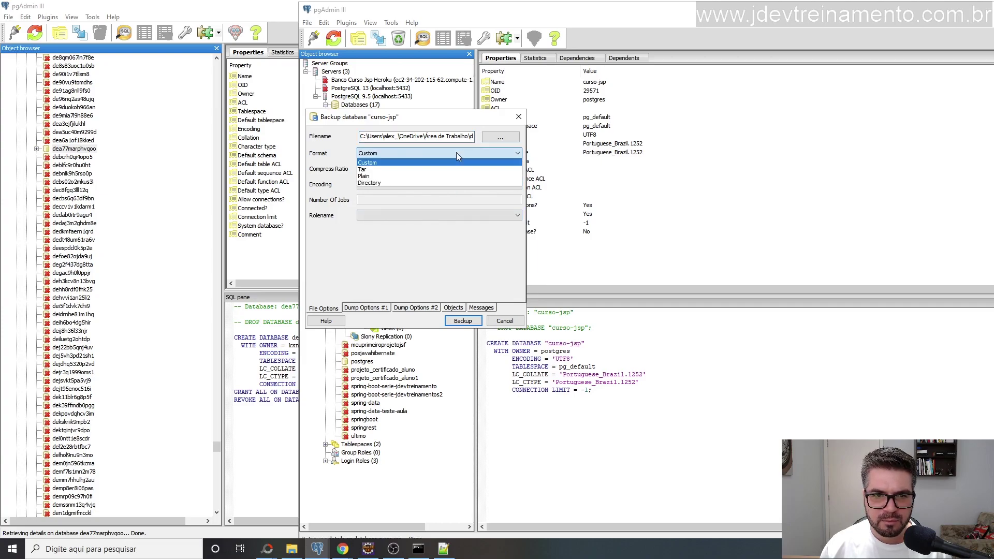
pyautogui.click(379, 176)
pyautogui.click(516, 186)
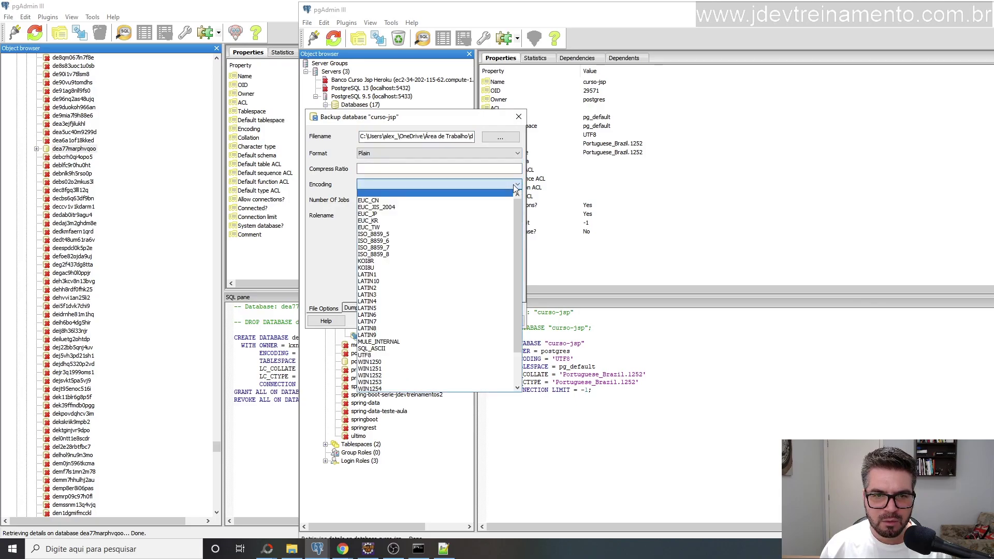
pyautogui.click(386, 356)
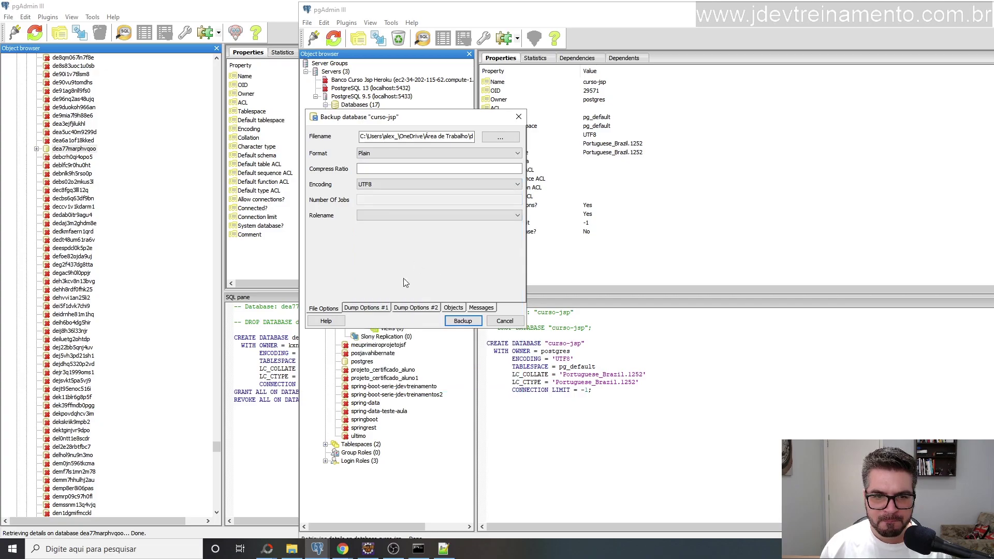
# Include pre-data, data and post-data sections, and enable Use Column Inserts and Use Insert commands.
pyautogui.click(361, 309)
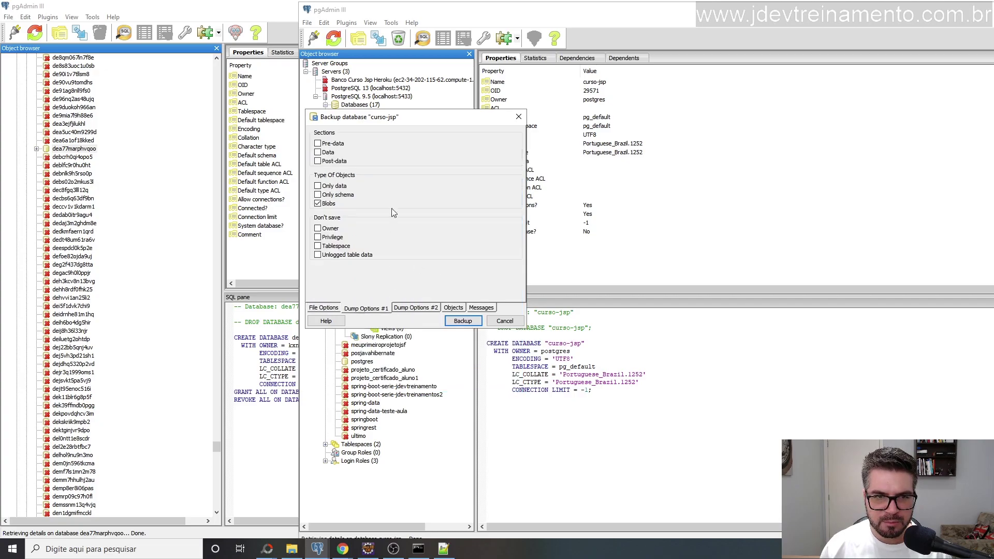
pyautogui.click(328, 153)
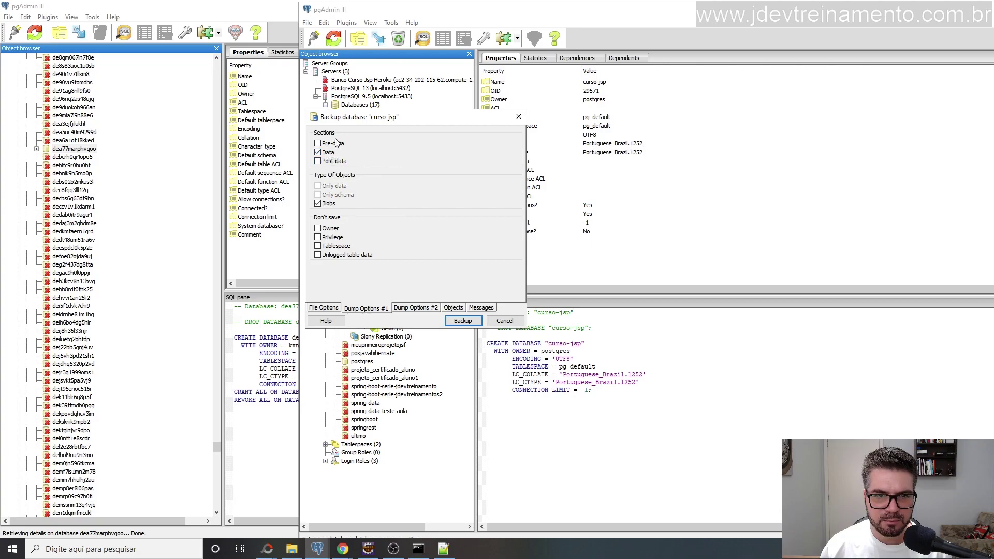
pyautogui.click(336, 144)
pyautogui.click(330, 161)
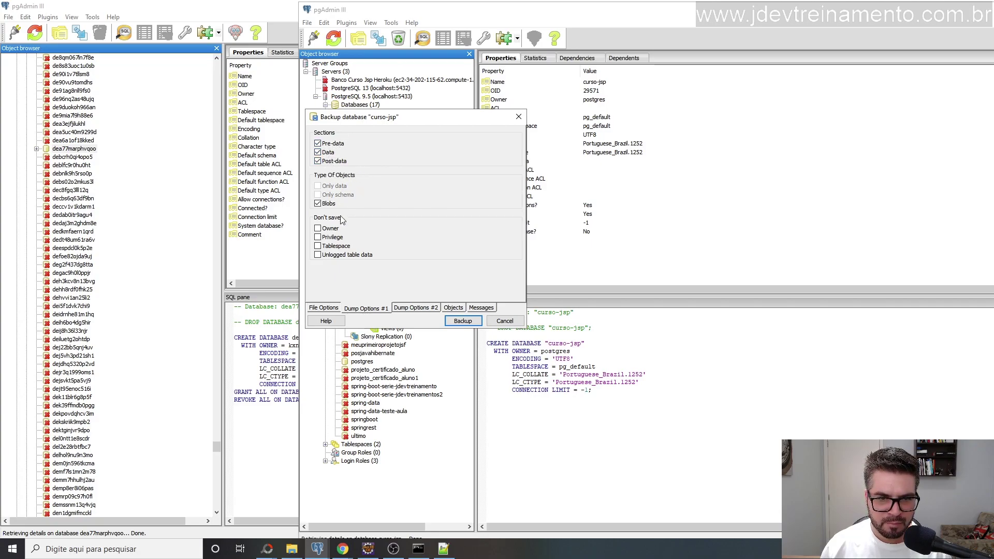
pyautogui.click(410, 309)
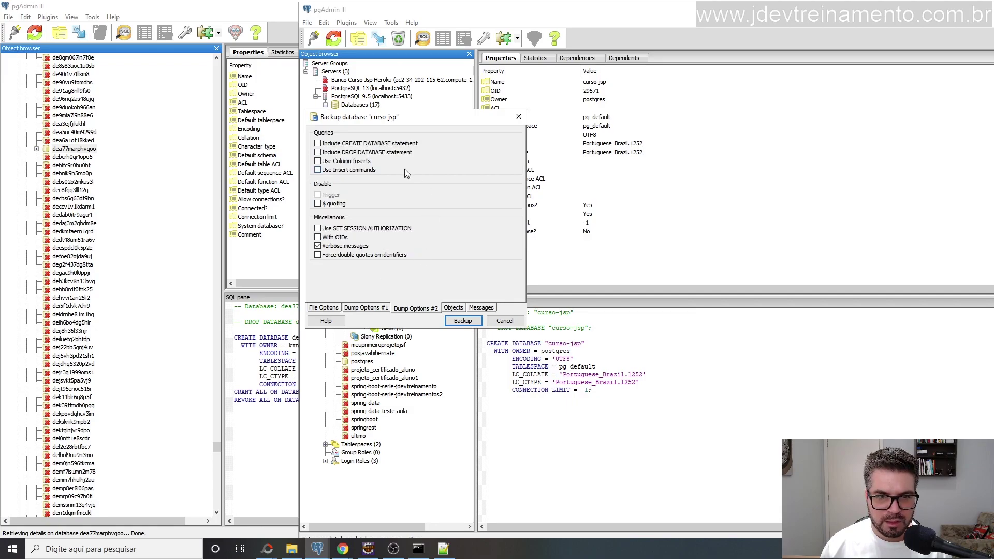
pyautogui.click(341, 163)
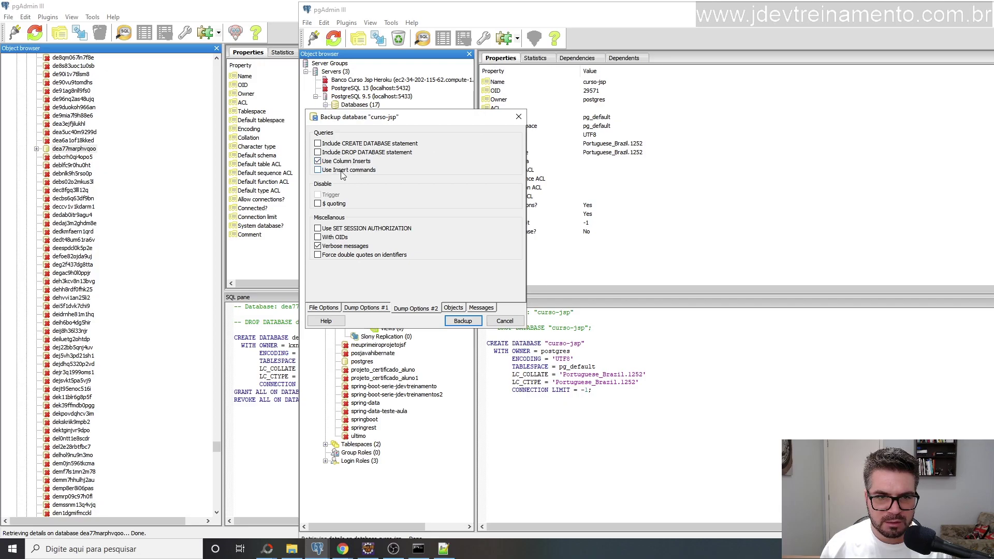
pyautogui.click(343, 174)
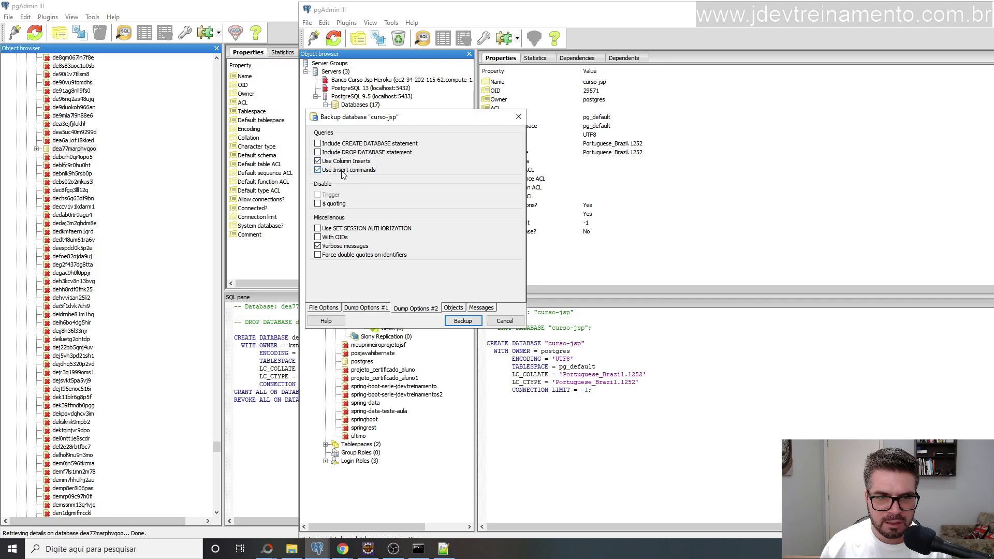
pyautogui.click(454, 308)
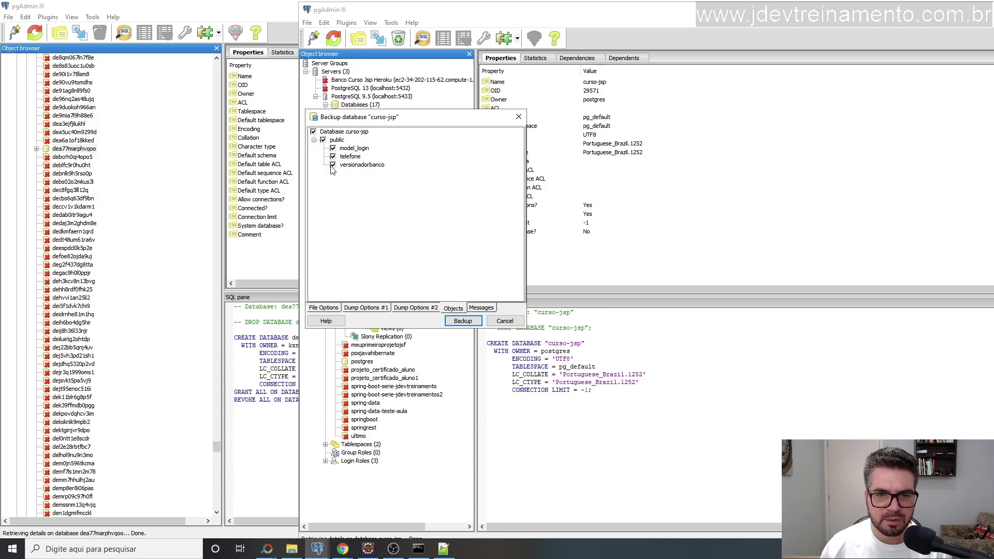
# Set the backup file to 'backup banco' in the Área de Trabalho desktop folder.
pyautogui.click(324, 308)
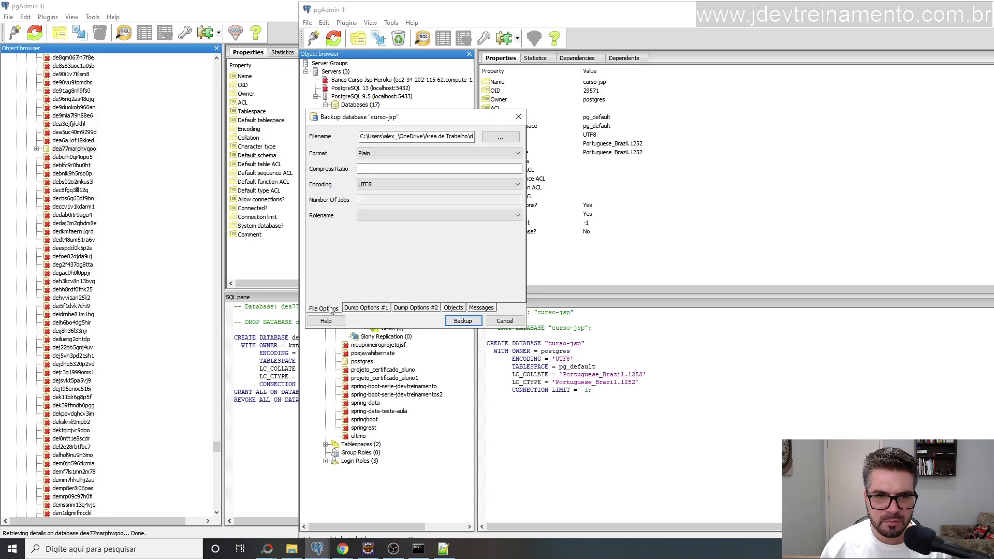
pyautogui.click(499, 137)
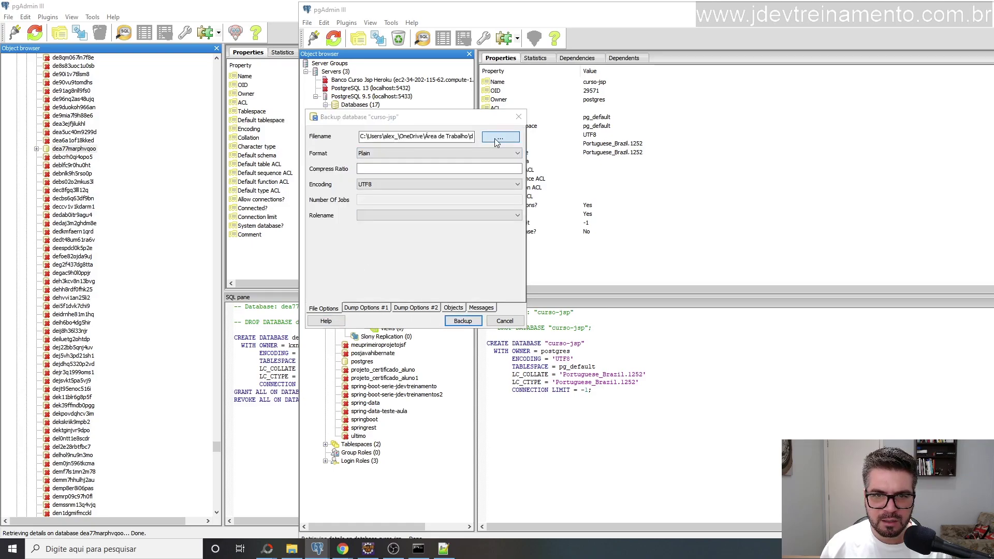
pyautogui.click(355, 202)
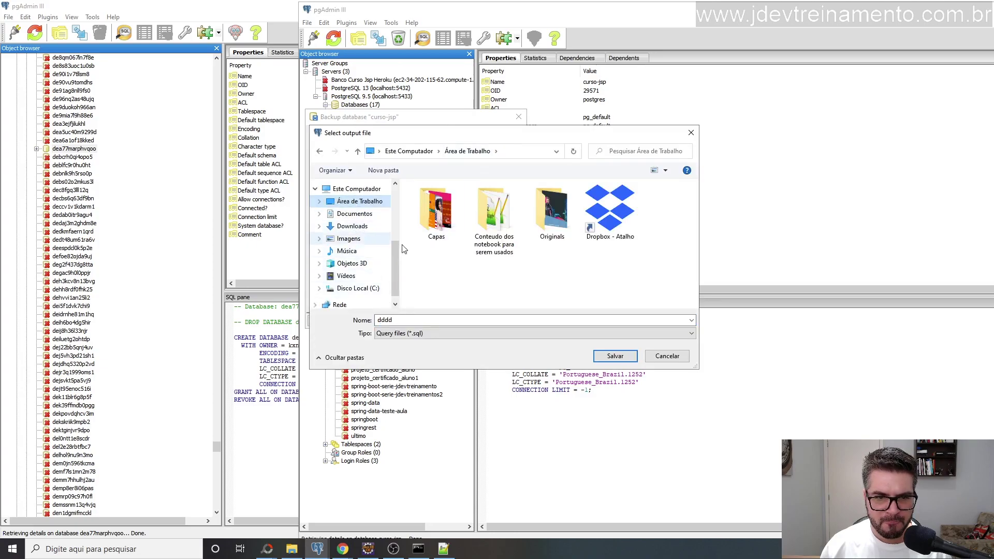
pyautogui.doubleClick(403, 321)
pyautogui.write('backup')
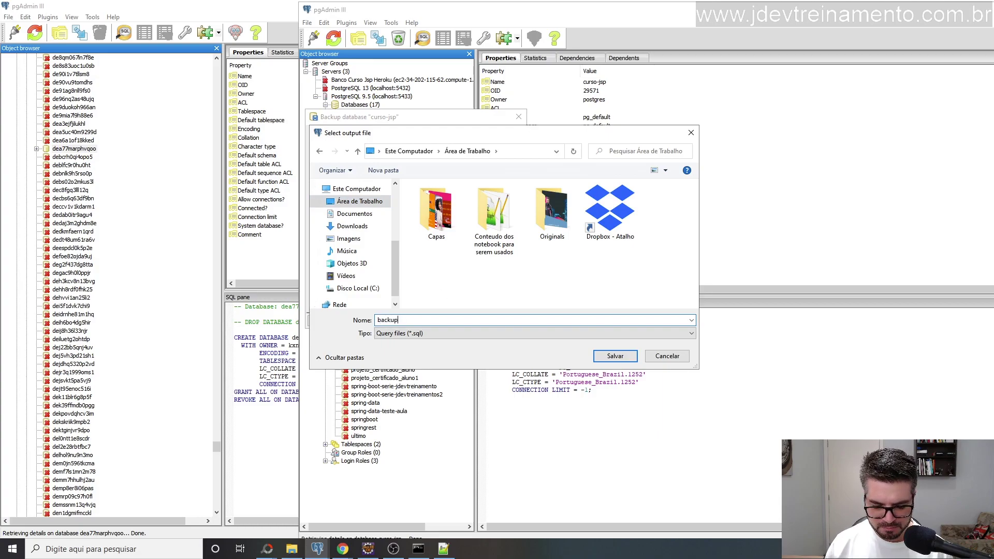
pyautogui.write(' banco')
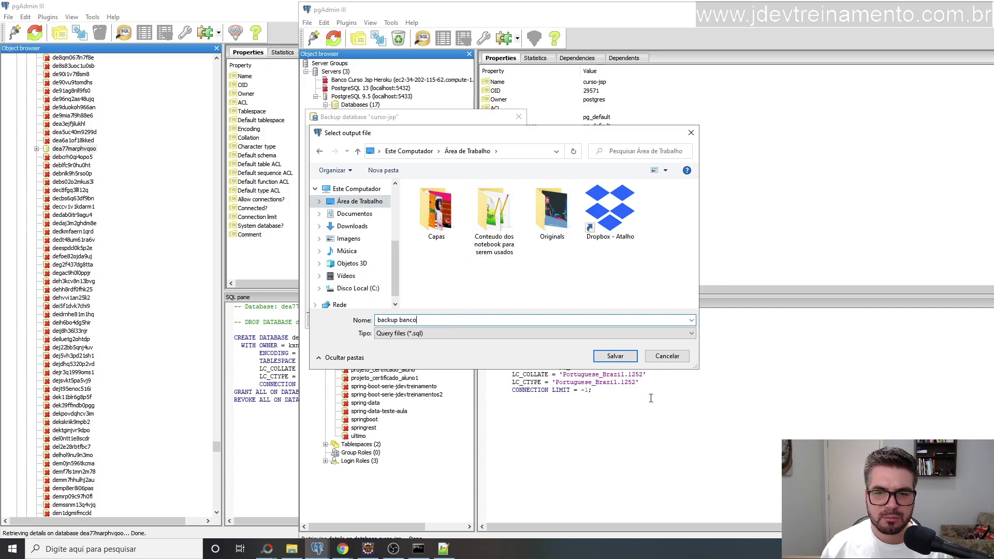
pyautogui.click(625, 359)
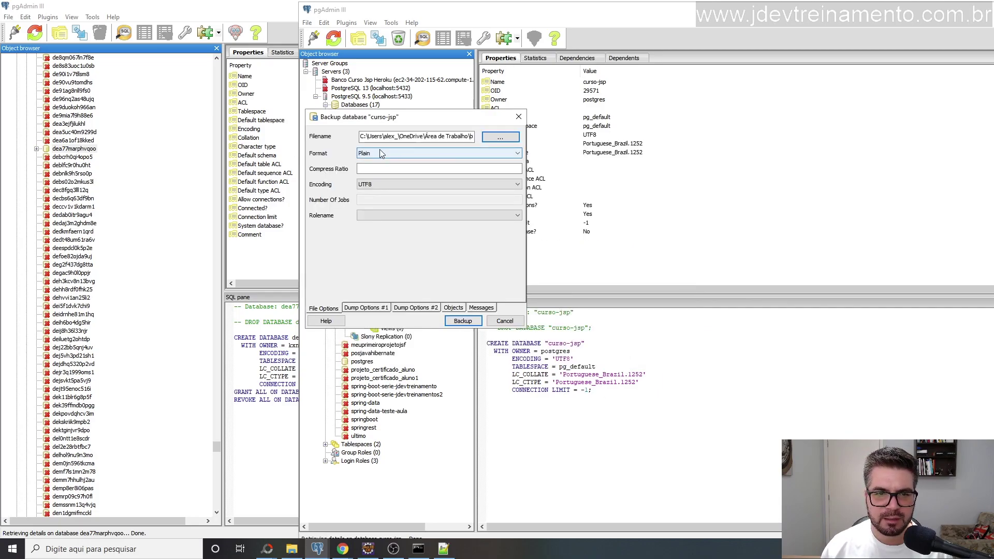
# Recheck the backup options, run the curso-jsp backup, and close the finished backup window.
pyautogui.click(366, 308)
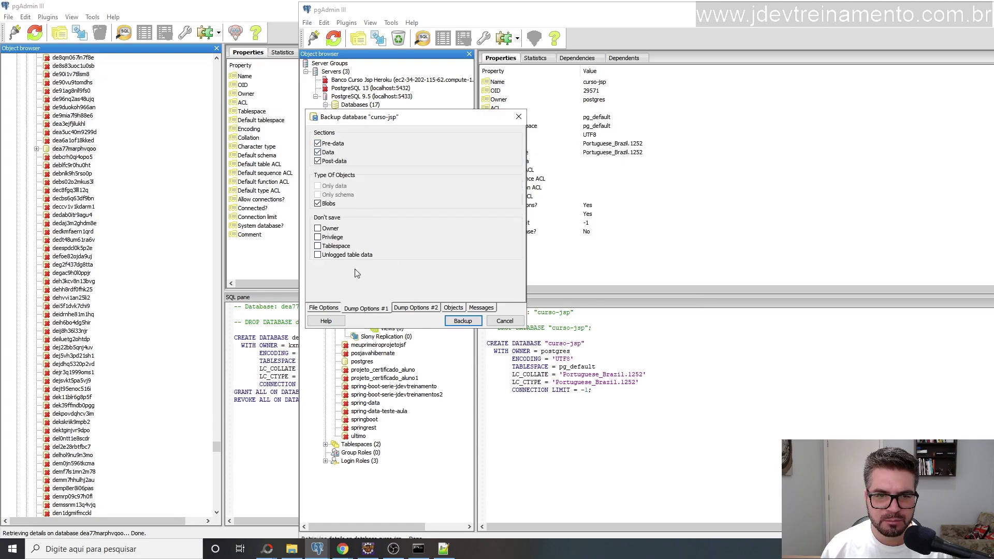
pyautogui.click(411, 308)
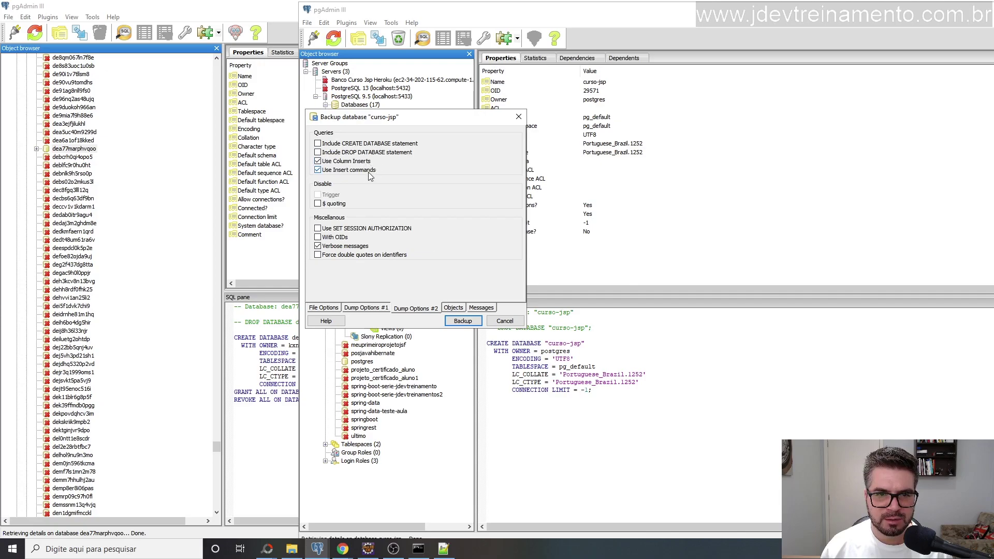
pyautogui.click(452, 308)
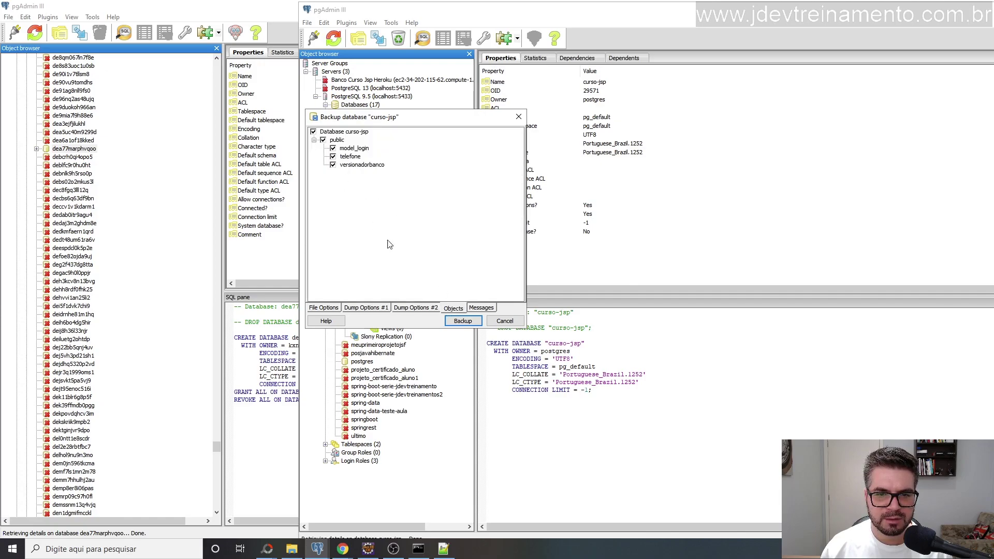
pyautogui.click(462, 321)
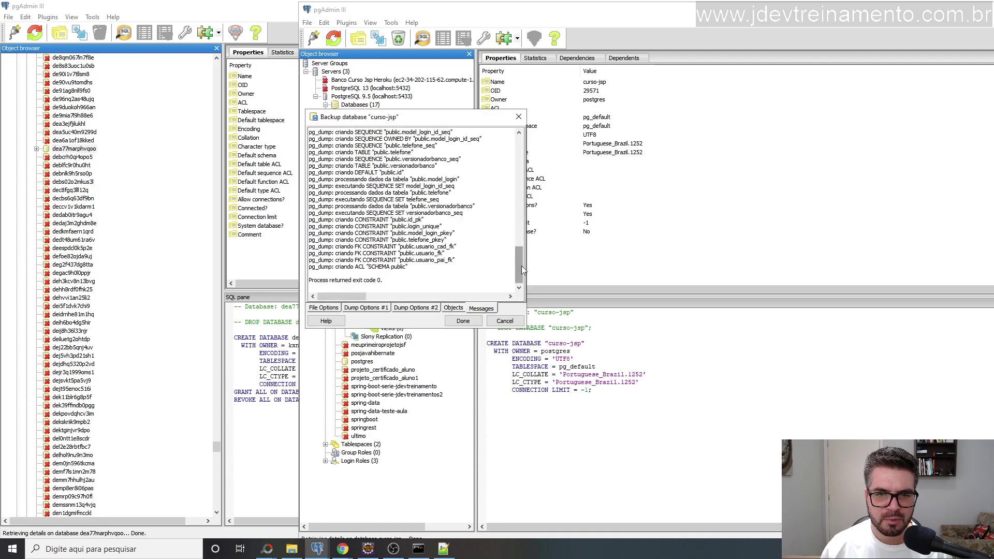
pyautogui.moveTo(523, 272); pyautogui.dragTo(521, 119)
pyautogui.click(518, 117)
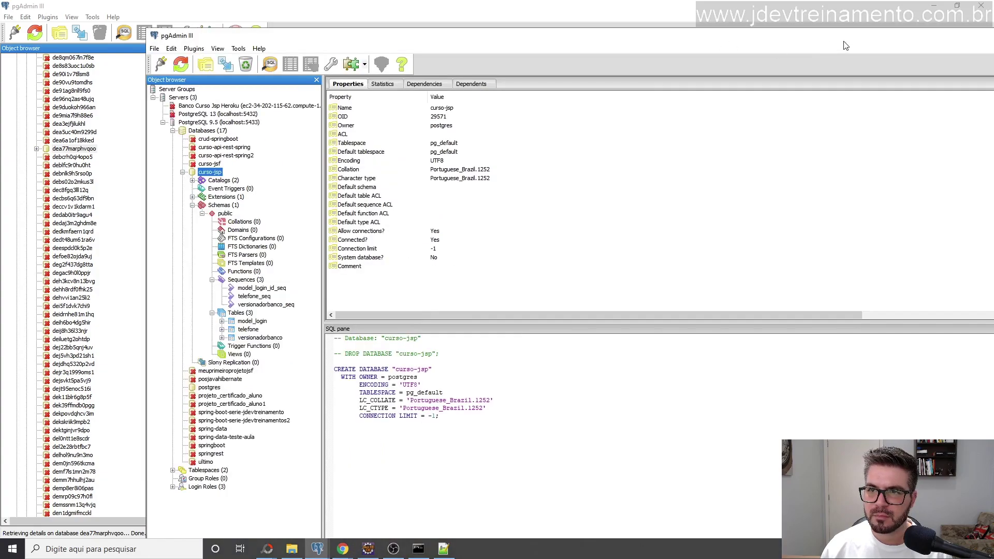
# Minimize both pgAdmin windows, the text editor, Eclipse, the browser and the command prompt.
pyautogui.doubleClick(720, 10)
pyautogui.click(934, 7)
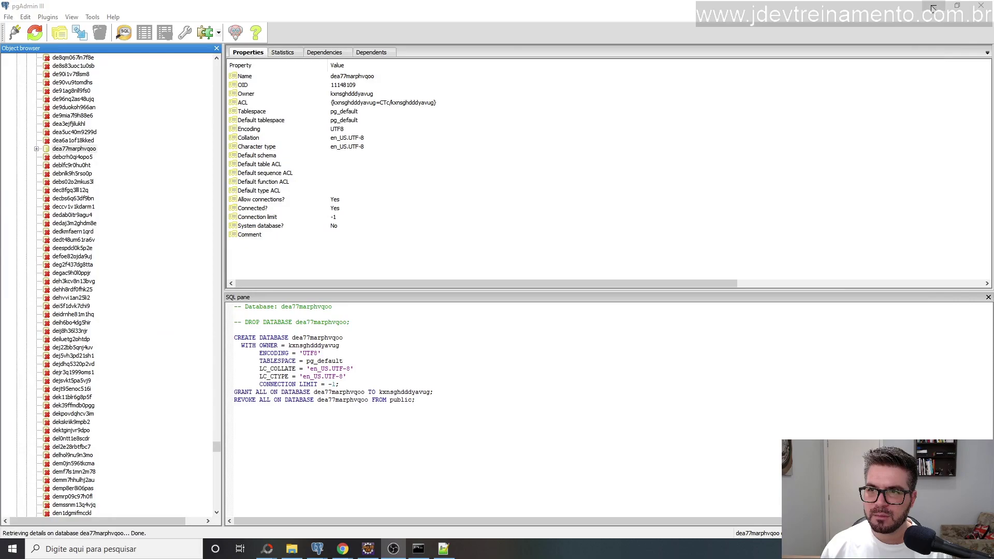
pyautogui.click(934, 6)
pyautogui.click(932, 6)
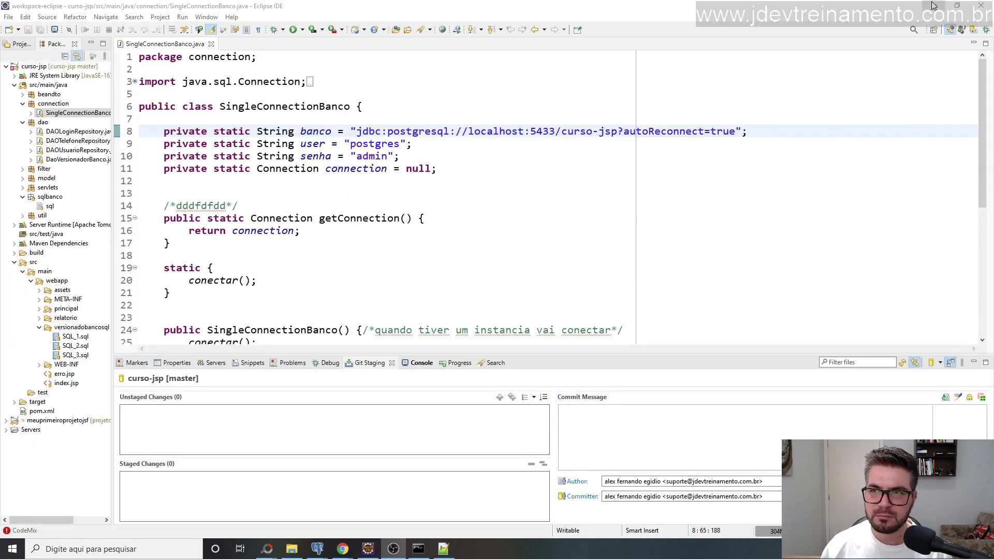
pyautogui.click(932, 7)
pyautogui.click(931, 9)
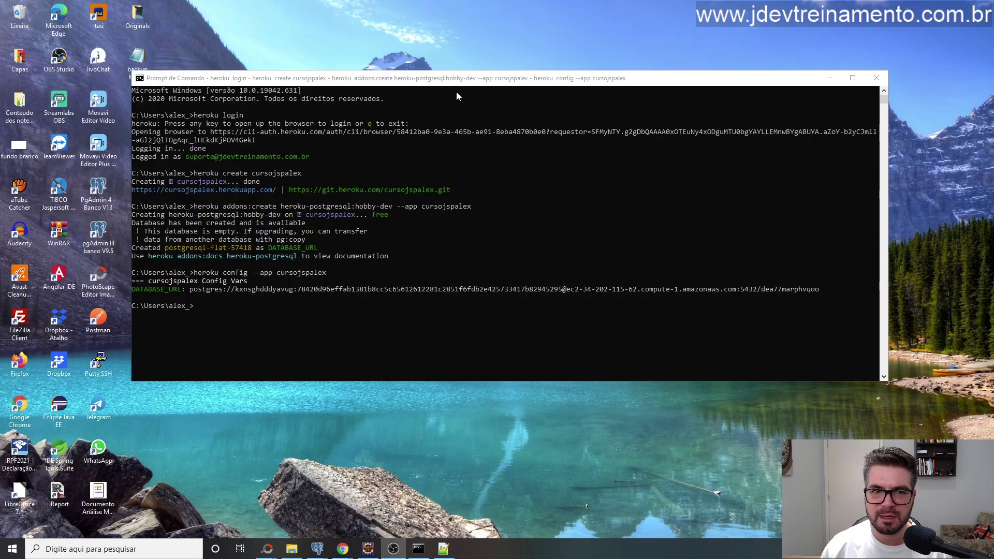
pyautogui.click(829, 78)
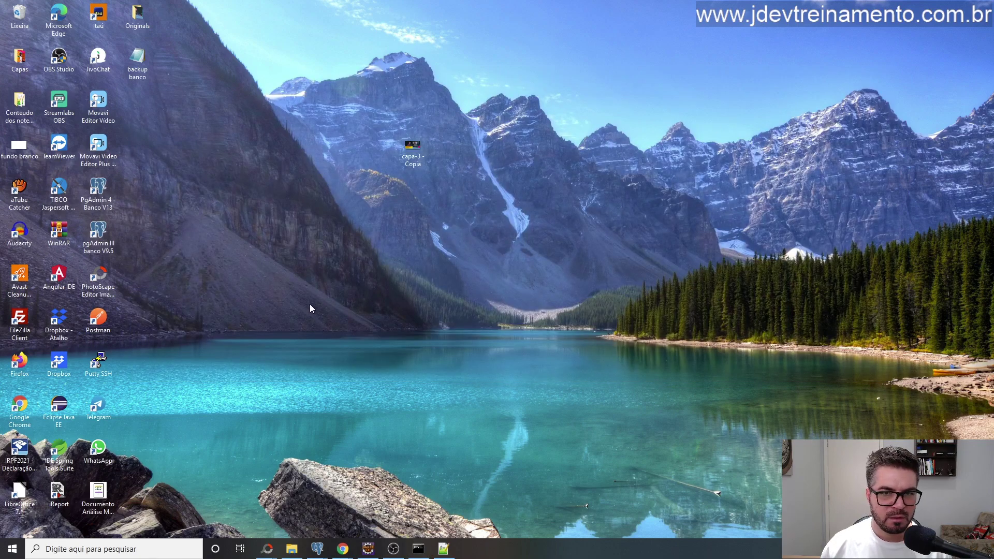
# Refresh the desktop and bring up the context menu for the backup banco file.
pyautogui.press('F5')
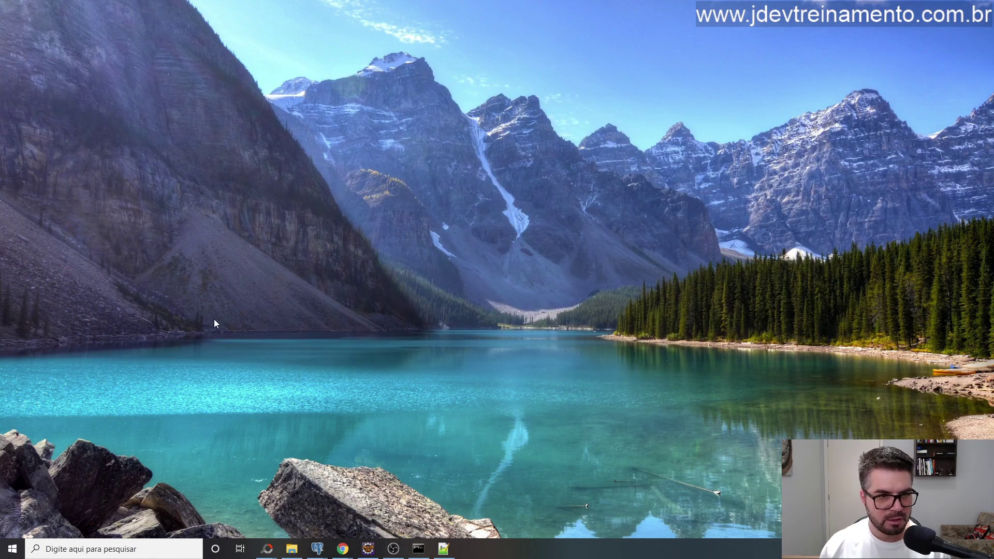
pyautogui.click(144, 66)
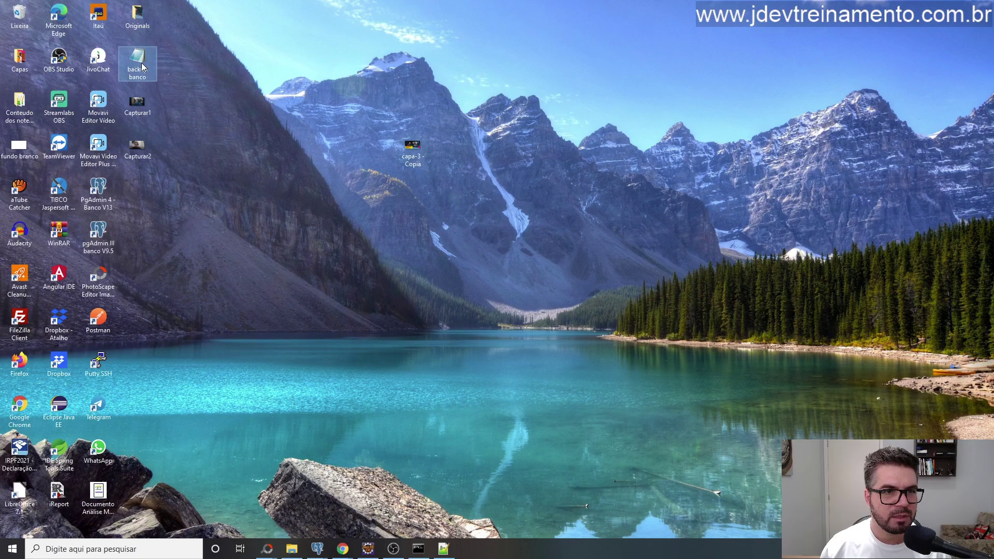
pyautogui.rightClick(143, 66)
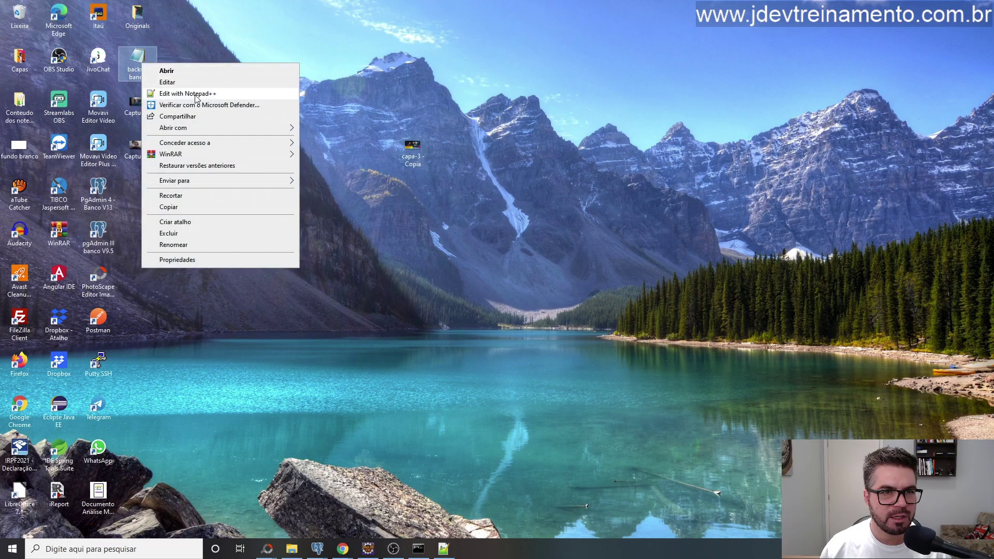
pyautogui.click(196, 97)
pyautogui.scroll(-3, 246, 178)
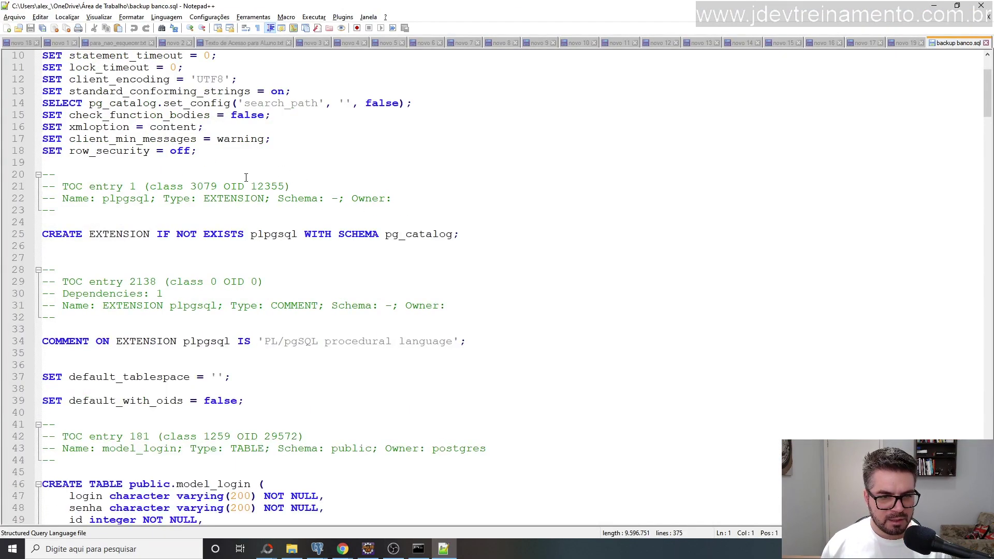
pyautogui.scroll(3, 126, 232)
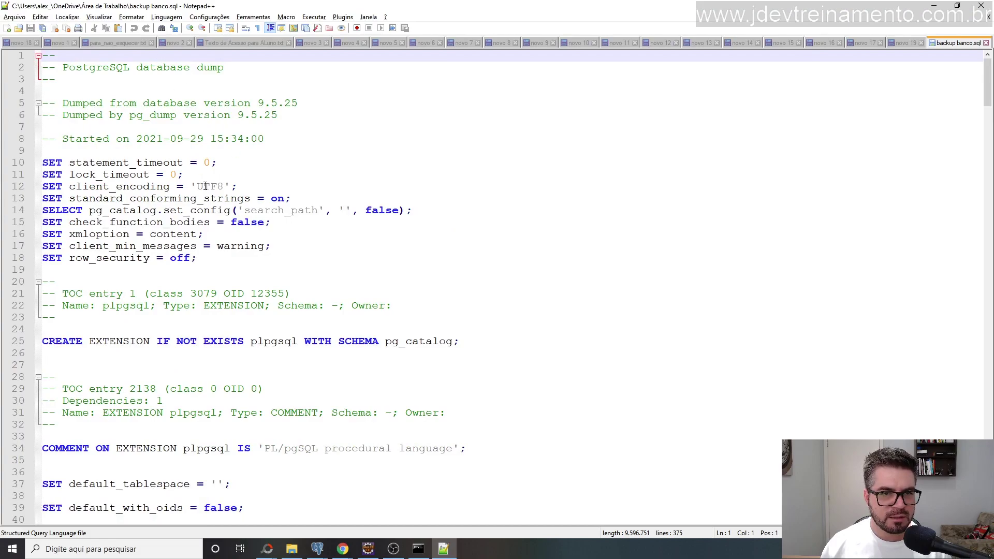
pyautogui.scroll(-9, 206, 186)
pyautogui.scroll(-3, 185, 159)
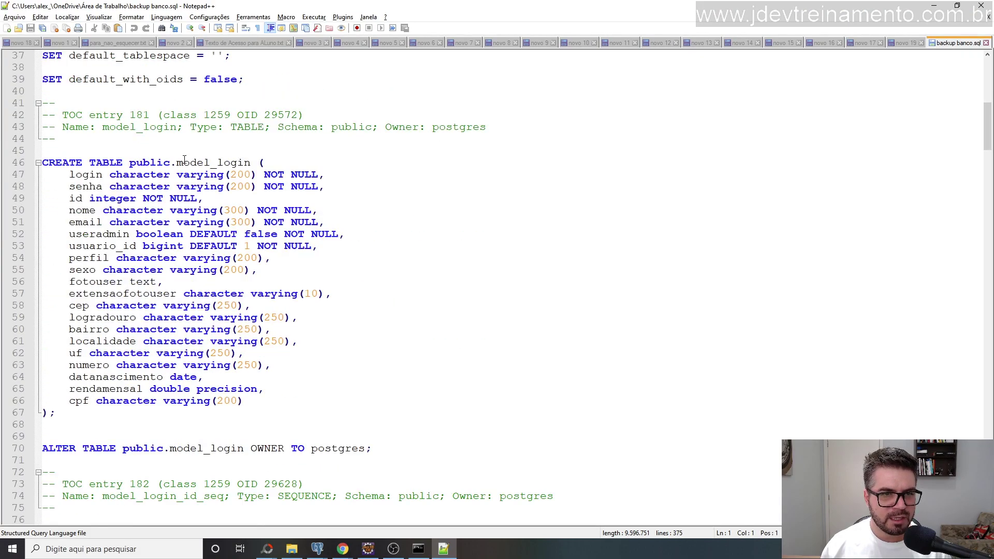
pyautogui.scroll(-3, 237, 209)
pyautogui.scroll(6, 96, 250)
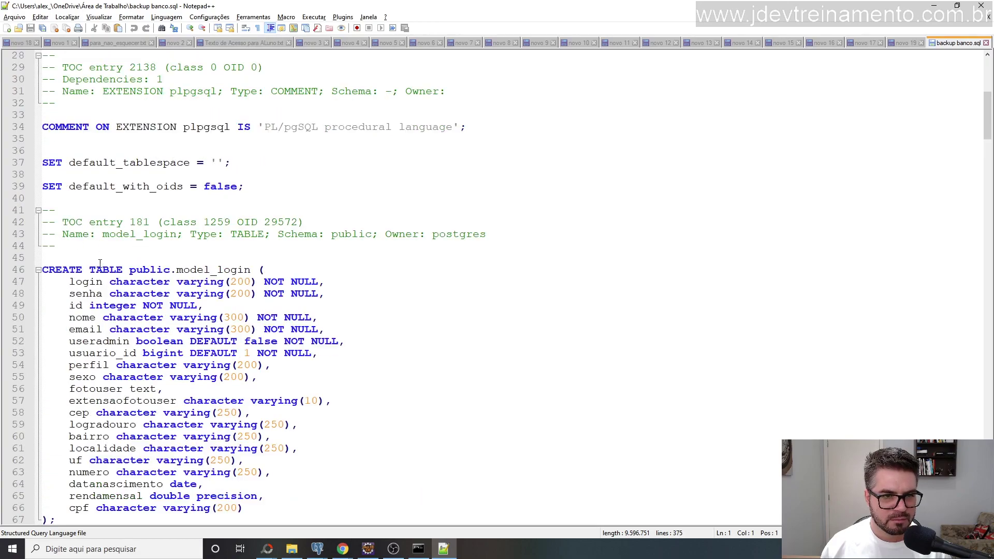
pyautogui.click(38, 270)
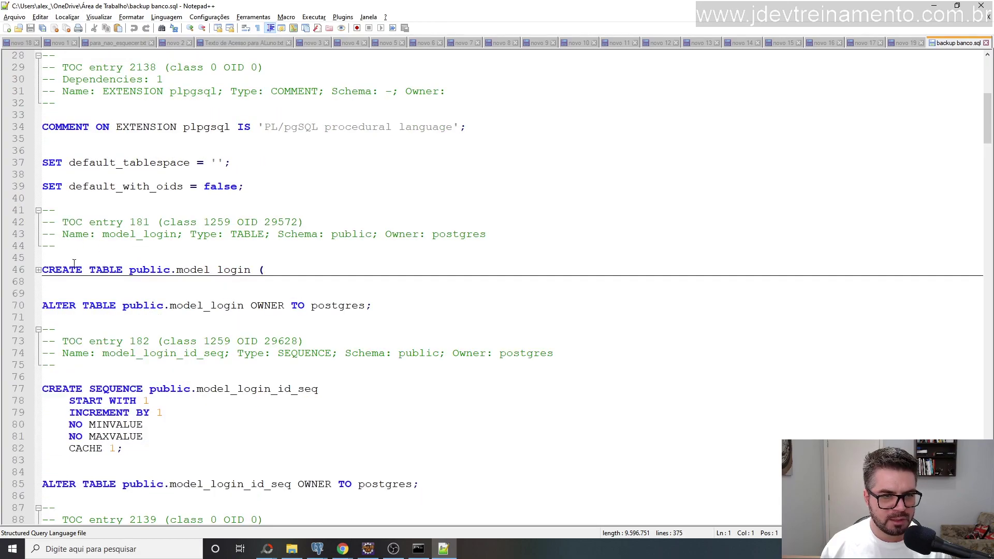
pyautogui.click(38, 270)
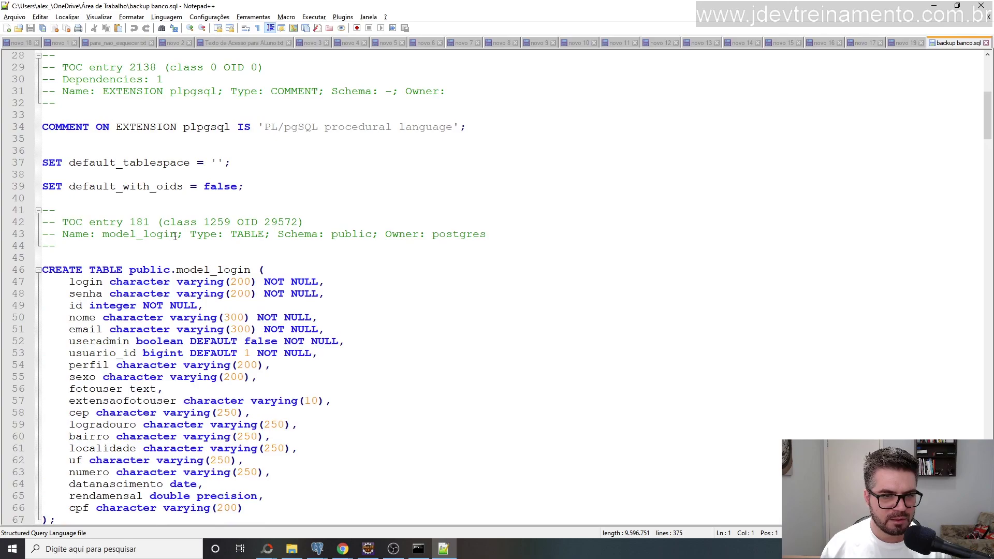
pyautogui.scroll(-3, 107, 214)
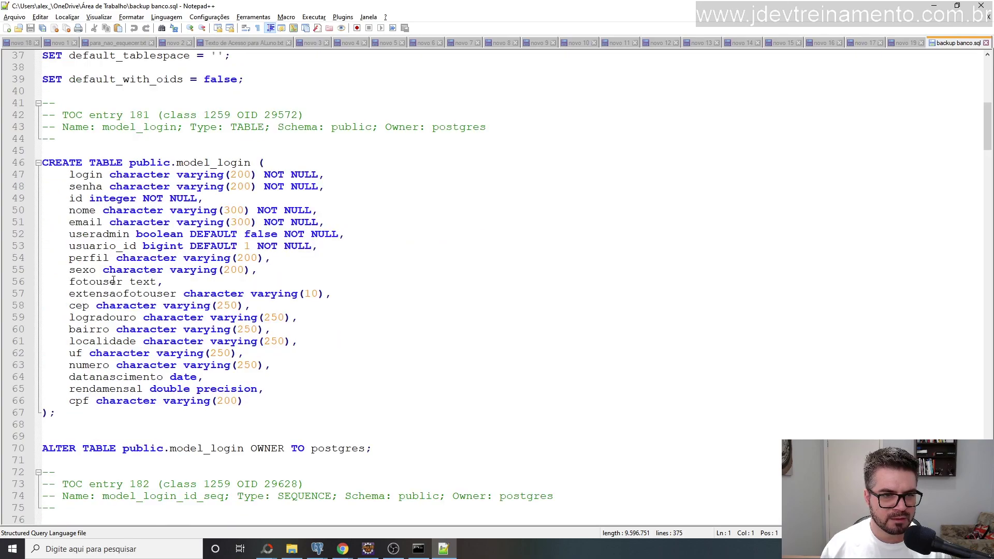
pyautogui.scroll(6, 114, 280)
pyautogui.moveTo(87, 356); pyautogui.dragTo(24, 29)
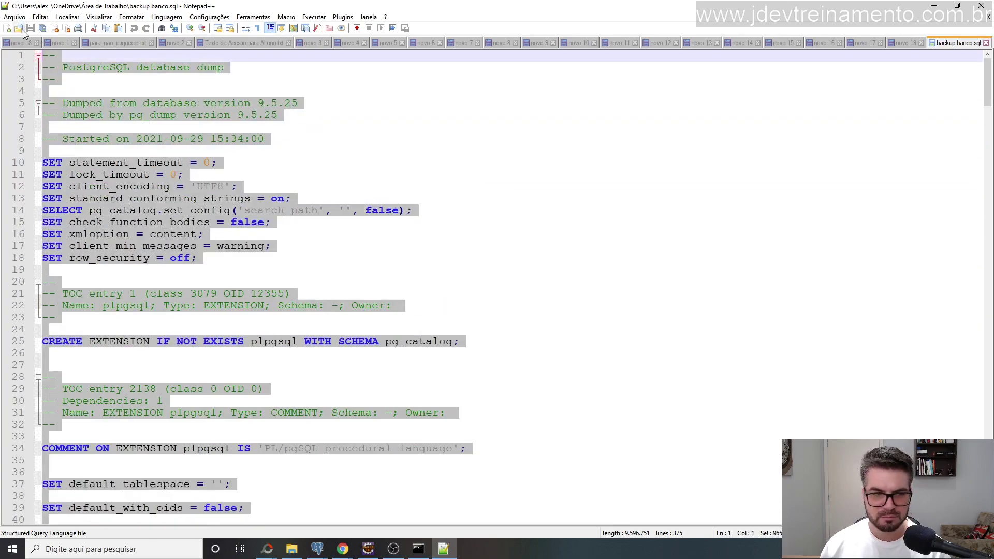
# Delete the dump's header settings and the model_login OWNER TO postgres statement.
pyautogui.press('Delete')
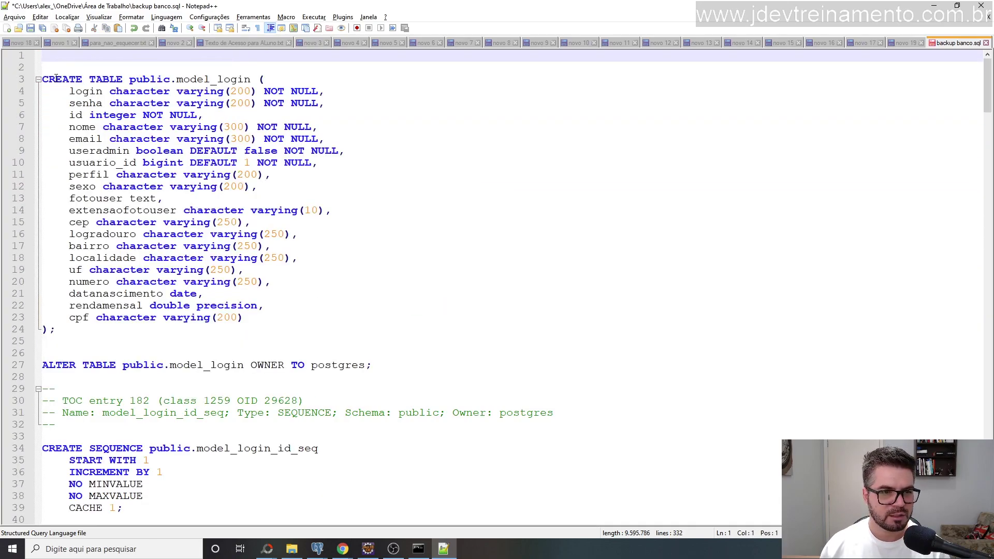
pyautogui.scroll(-3, 131, 233)
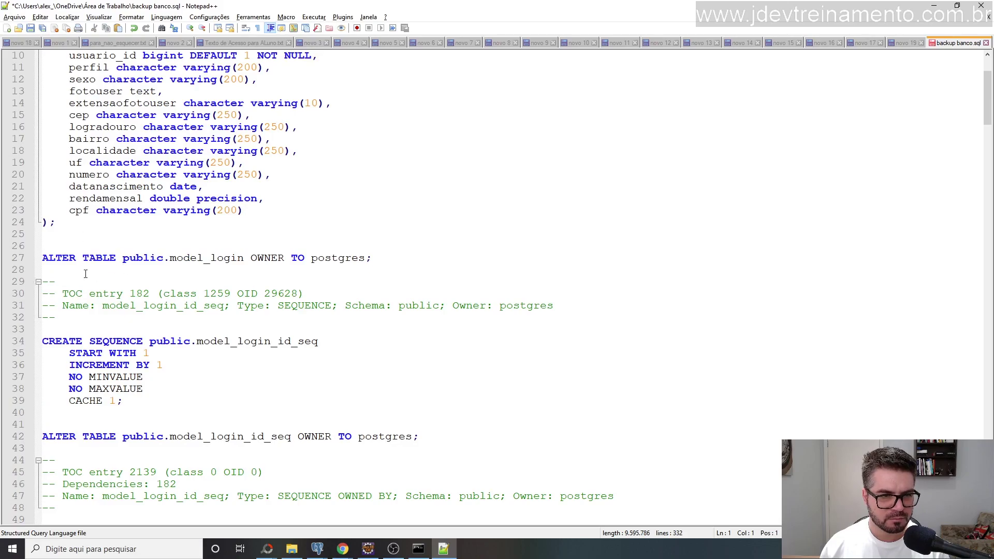
pyautogui.moveTo(60, 268); pyautogui.dragTo(32, 257)
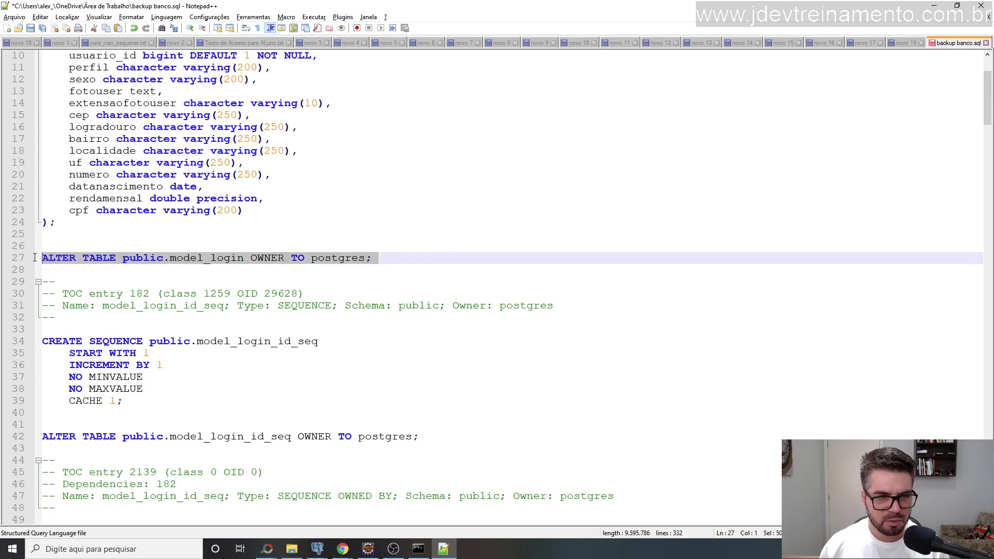
pyautogui.press('Delete')
# Delete the model_login_id_seq OWNER TO postgres statement.
pyautogui.scroll(-3, 63, 233)
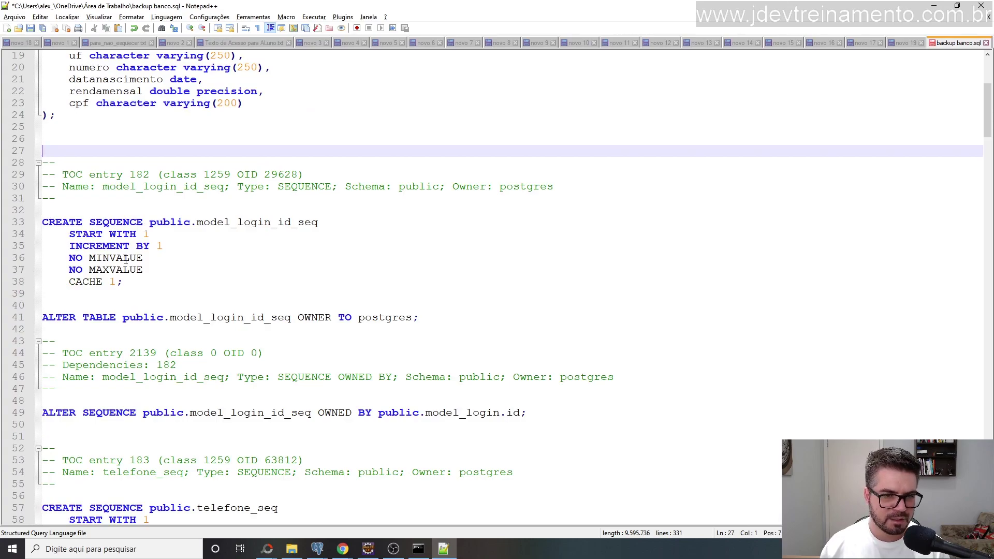
pyautogui.scroll(-3, 142, 236)
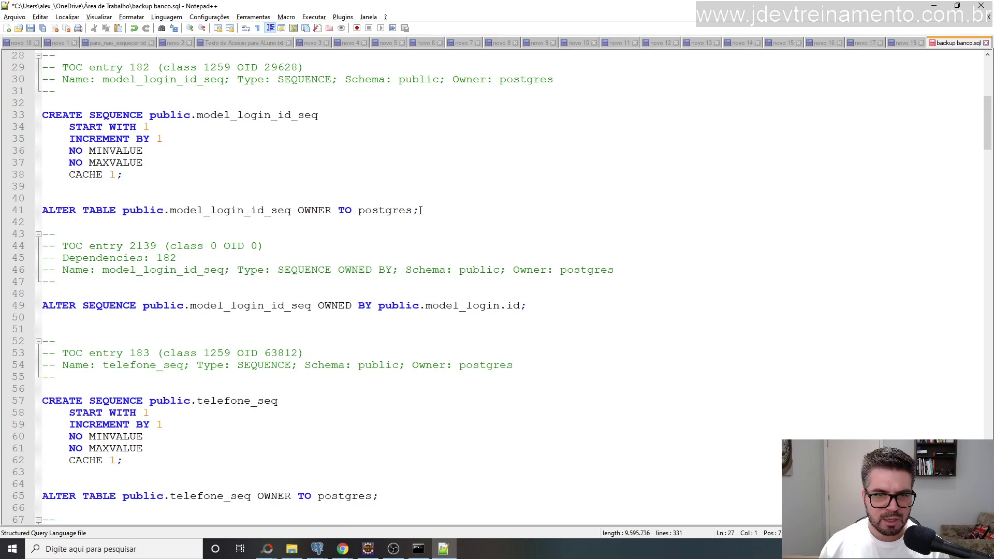
pyautogui.moveTo(420, 210); pyautogui.dragTo(22, 207)
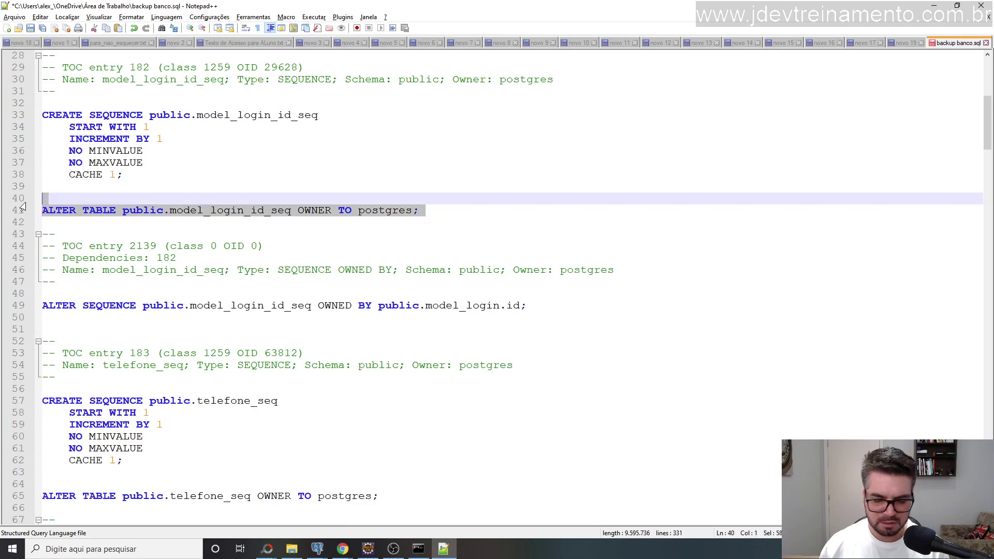
pyautogui.press('Delete')
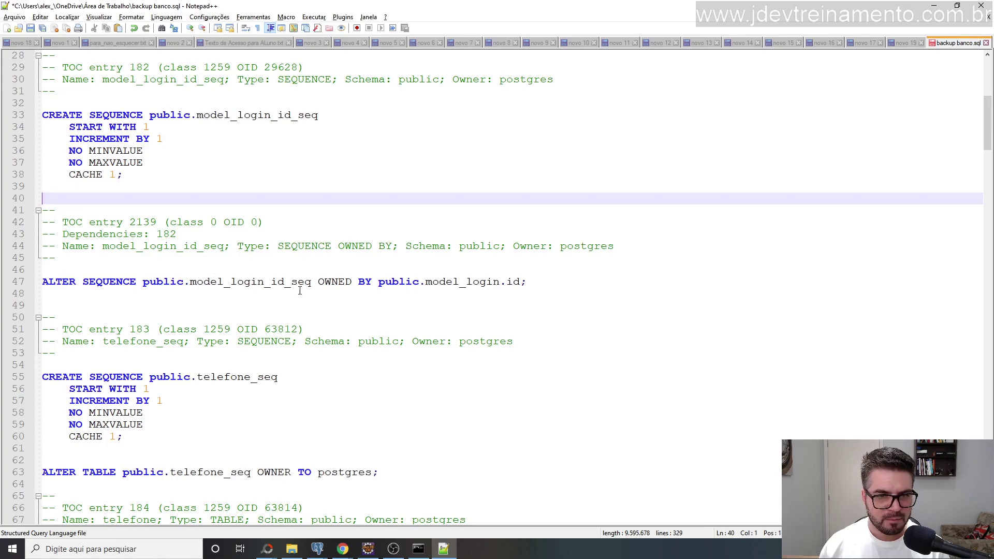
pyautogui.scroll(-3, 92, 291)
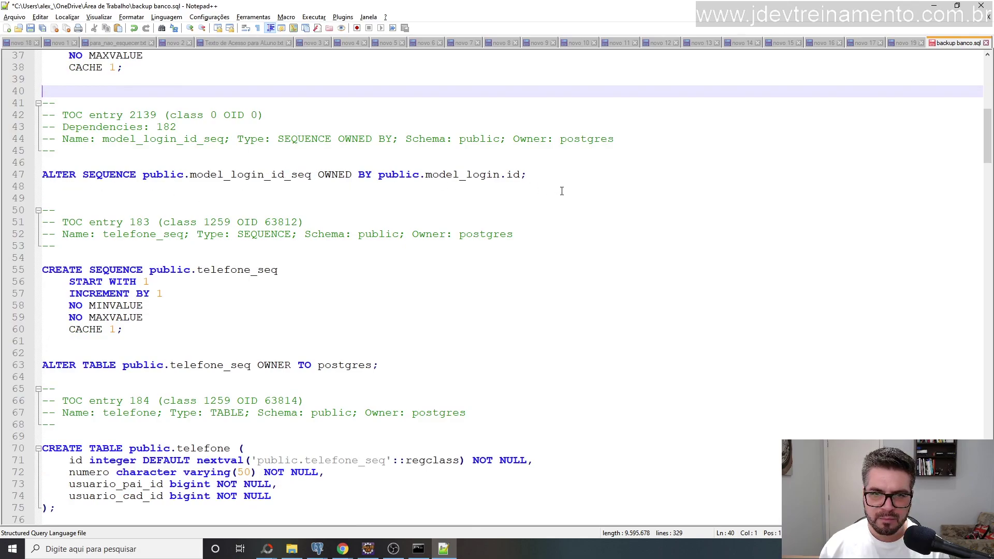
pyautogui.moveTo(59, 175); pyautogui.dragTo(408, 197)
# Delete the OWNER TO postgres statements for telefone_seq and telefone.
pyautogui.click(317, 224)
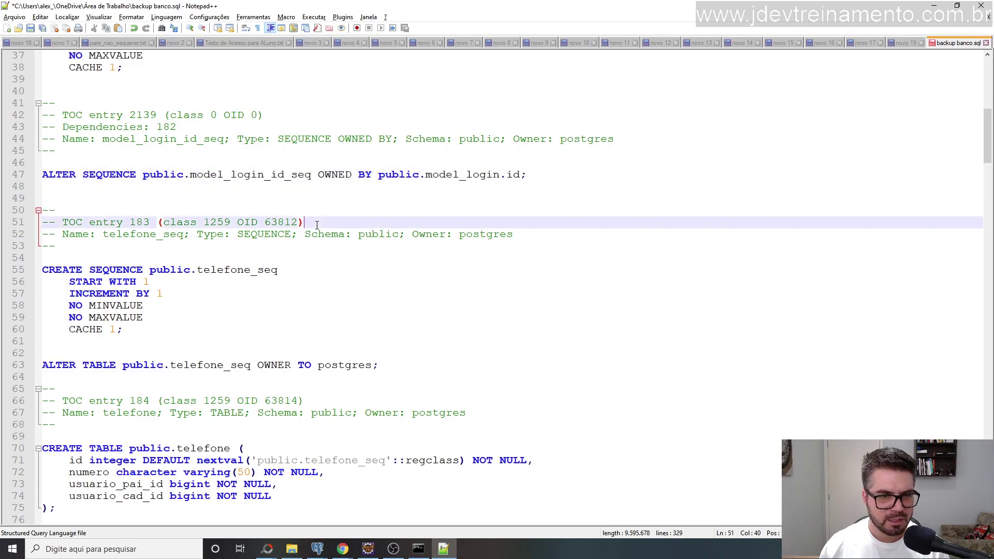
pyautogui.click(50, 266)
pyautogui.scroll(-3, 325, 268)
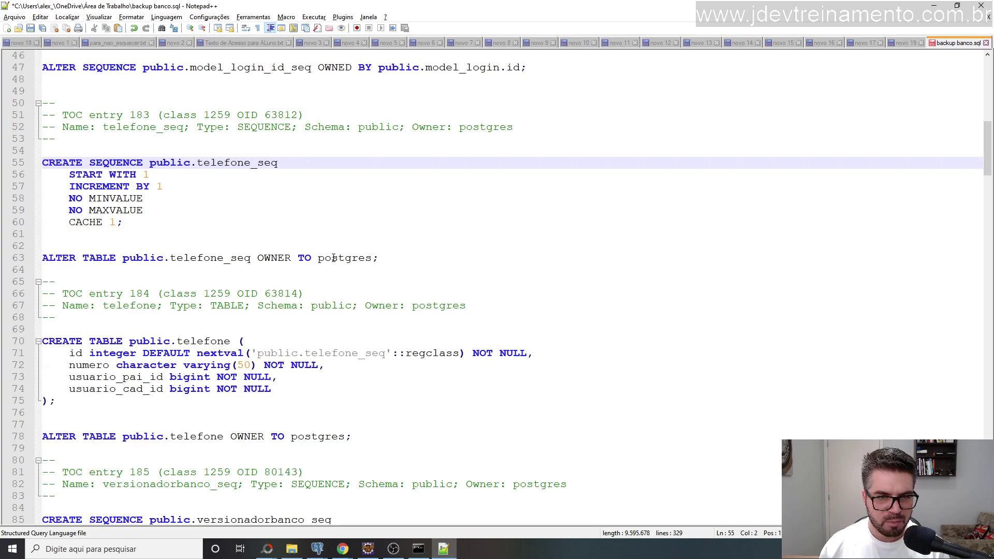
pyautogui.doubleClick(334, 258)
pyautogui.moveTo(334, 257); pyautogui.dragTo(14, 258)
pyautogui.press('Delete')
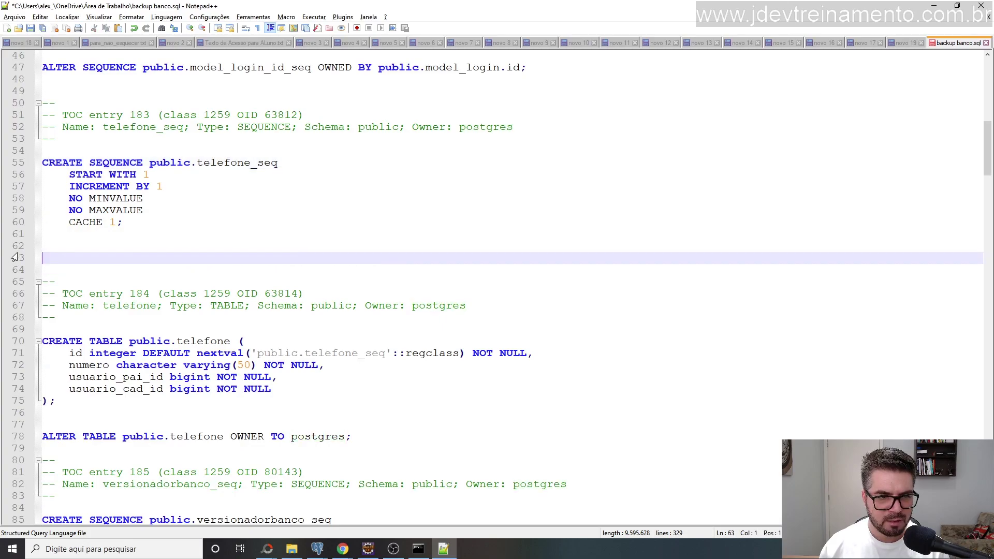
pyautogui.scroll(-6, 284, 232)
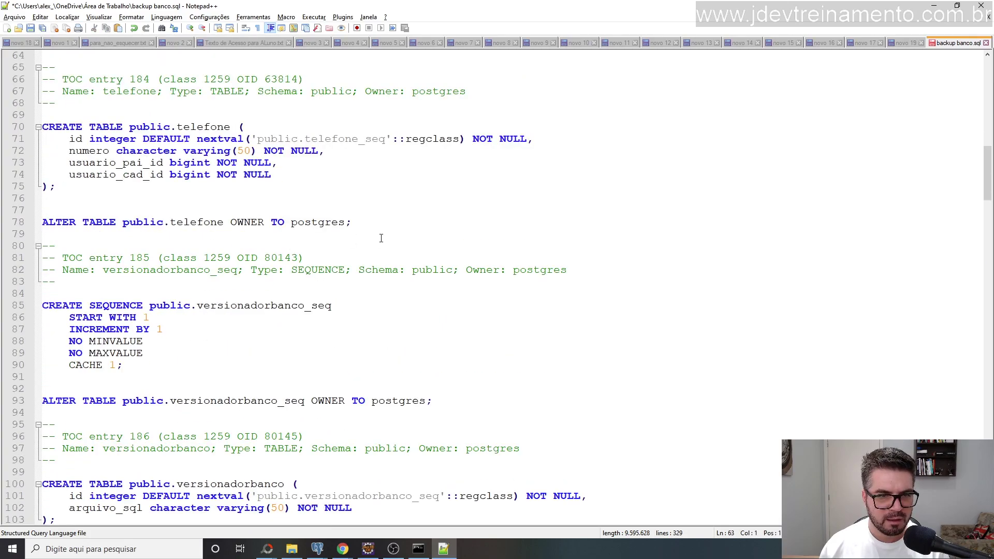
pyautogui.click(362, 220)
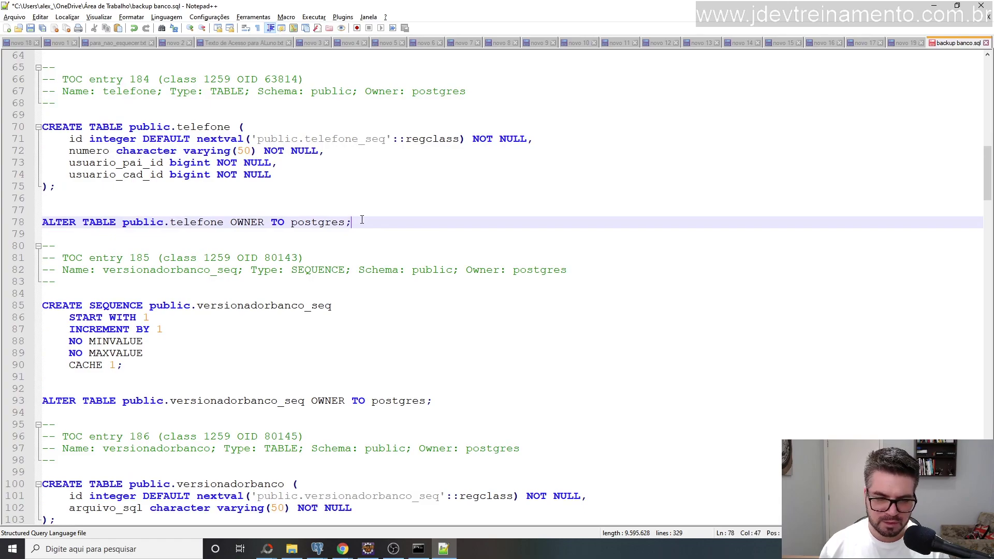
pyautogui.moveTo(352, 222); pyautogui.dragTo(31, 223)
pyautogui.press('Delete')
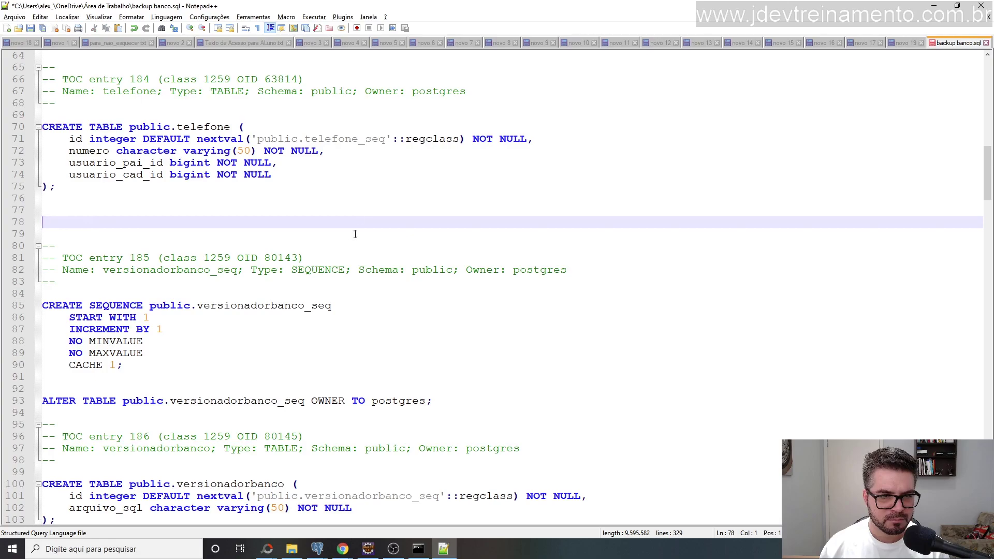
# Delete the versionadorbanco_seq and versionadorbanco OWNER TO postgres statements and the extra blank line.
pyautogui.moveTo(90, 305); pyautogui.dragTo(103, 329)
pyautogui.scroll(-3, 298, 234)
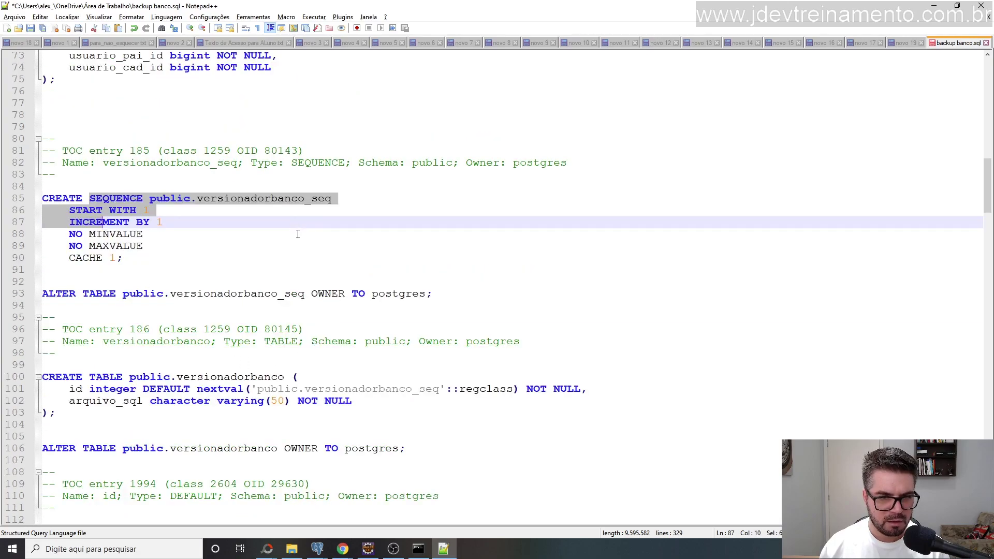
pyautogui.moveTo(466, 293); pyautogui.dragTo(2, 293)
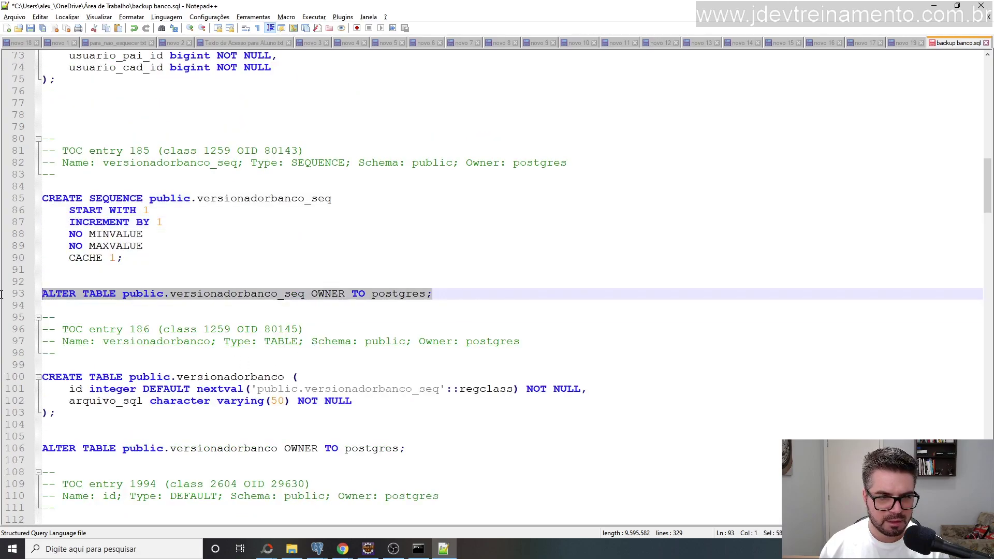
pyautogui.press('Delete')
pyautogui.scroll(-3, 344, 236)
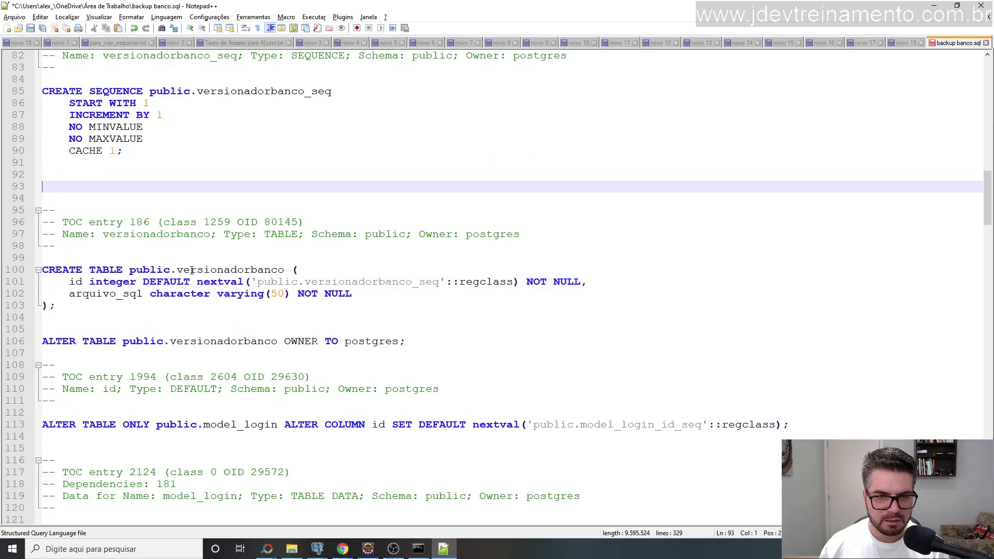
pyautogui.scroll(-3, 200, 227)
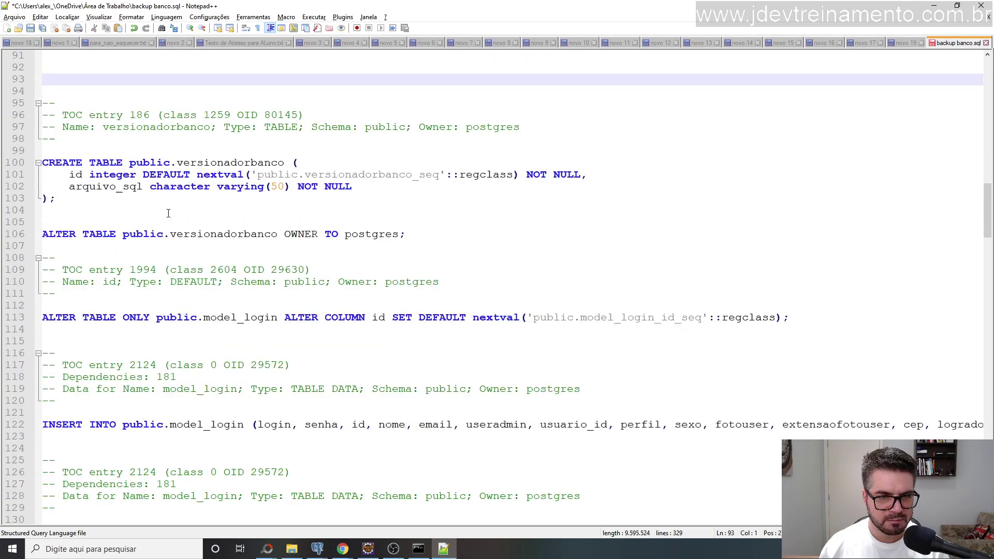
pyautogui.scroll(-3, 207, 270)
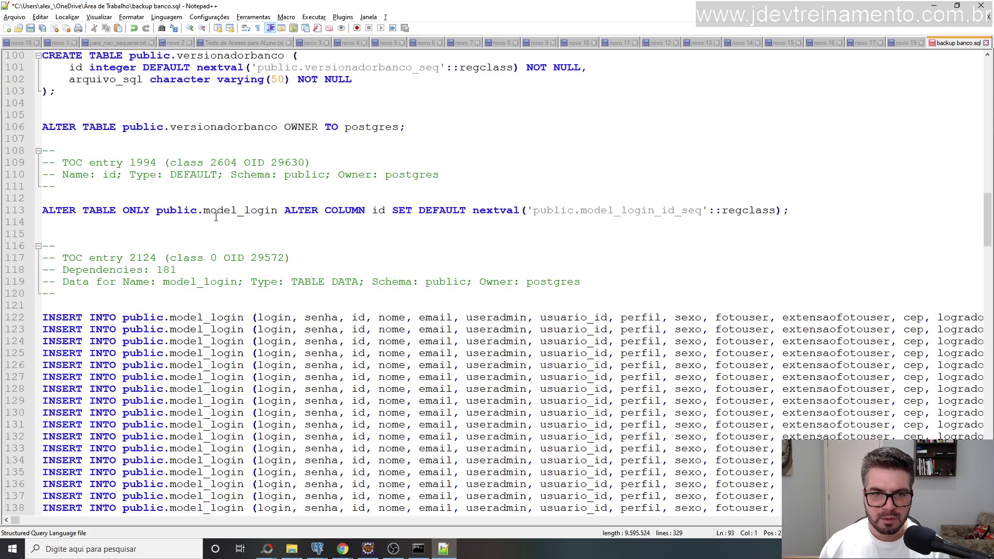
pyautogui.scroll(3, 273, 176)
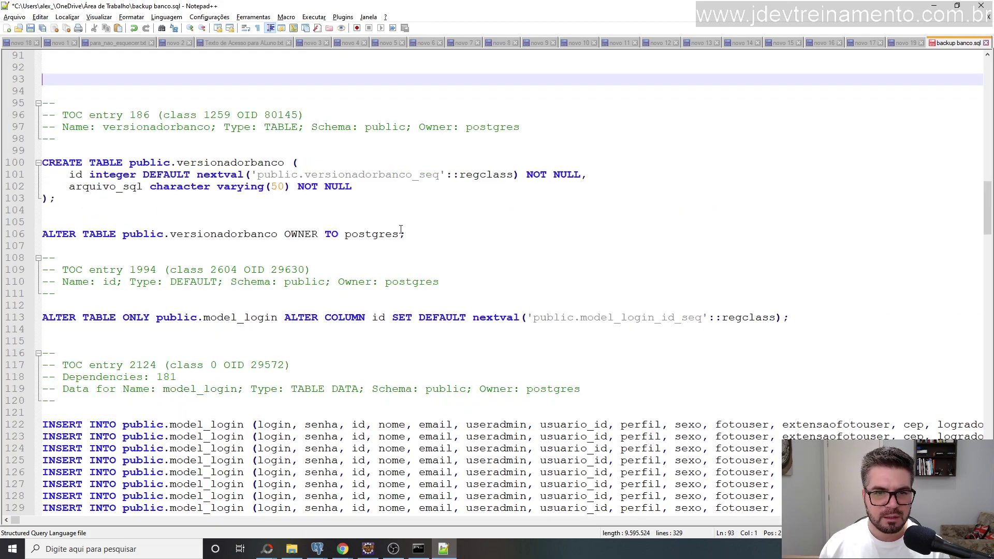
pyautogui.click(422, 236)
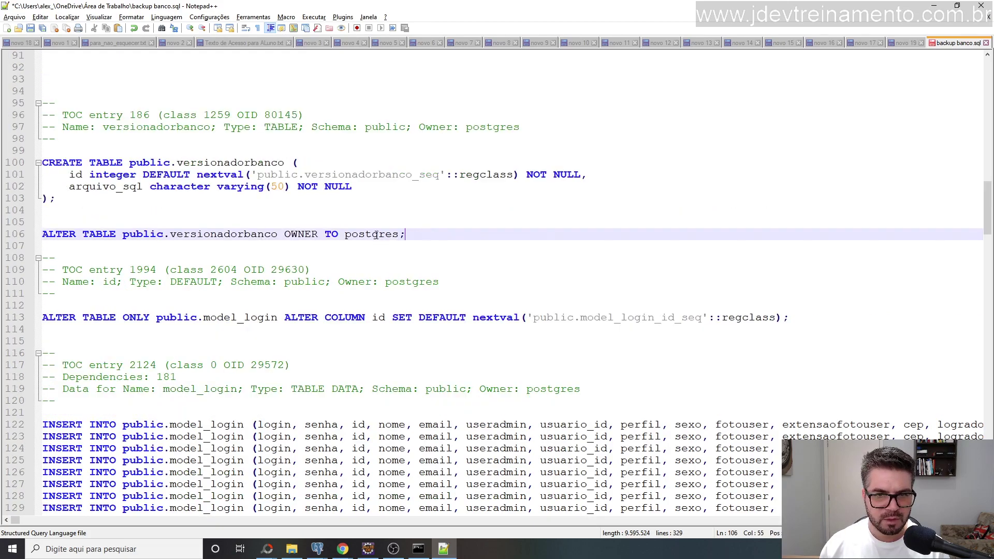
pyautogui.keyDown('shift'); pyautogui.click(61, 234); pyautogui.keyUp('shift')
pyautogui.keyDown('shift'); pyautogui.click(37, 232); pyautogui.keyUp('shift')
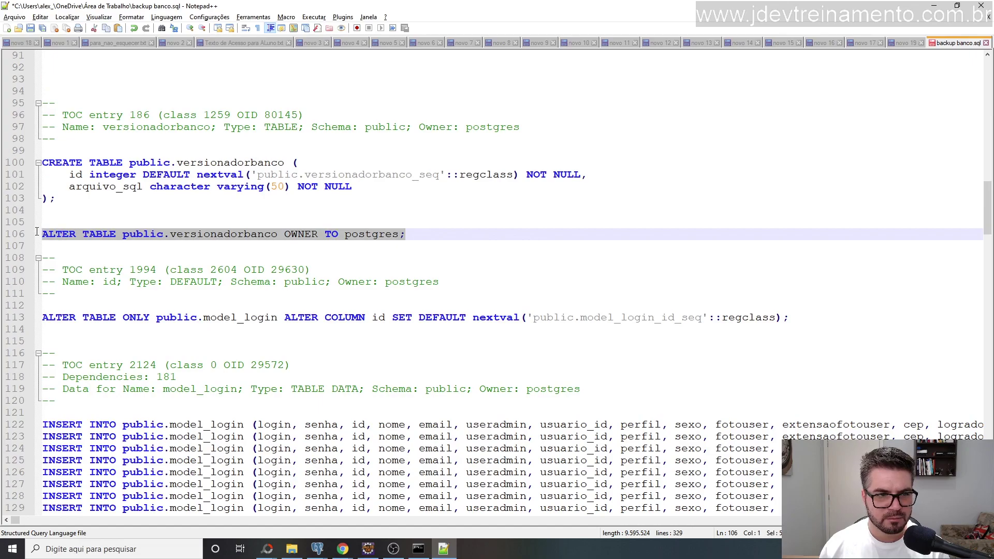
pyautogui.press('Delete')
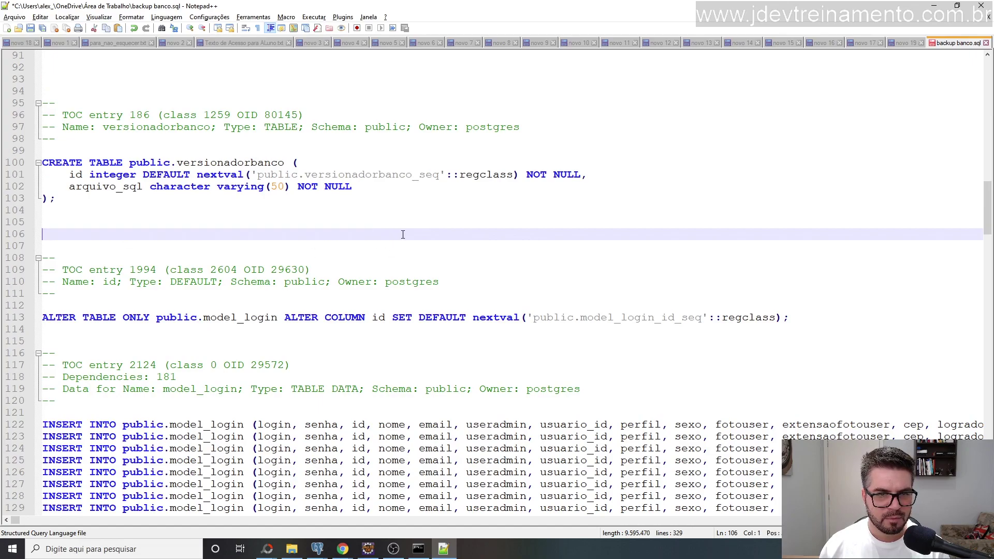
pyautogui.press('BackSpace')
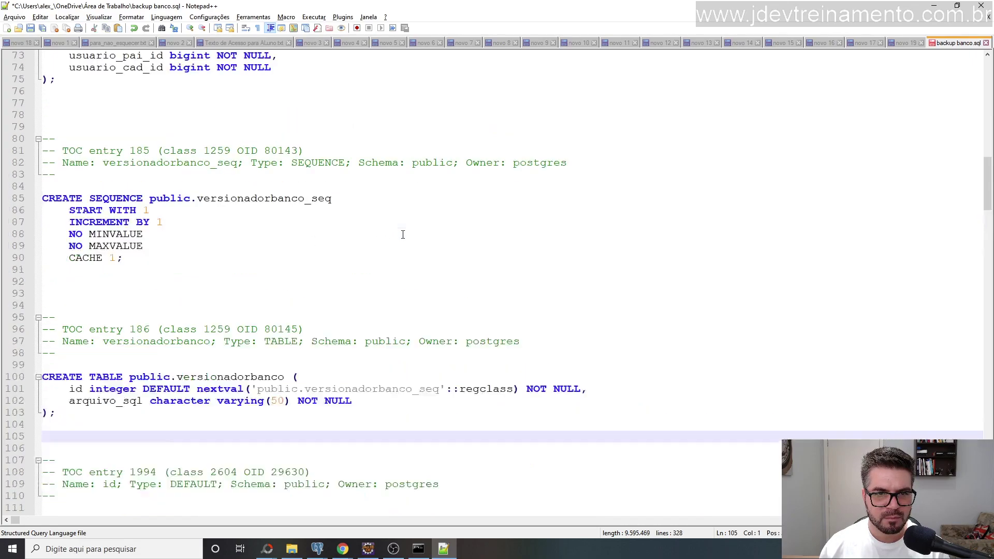
pyautogui.scroll(-12, 403, 235)
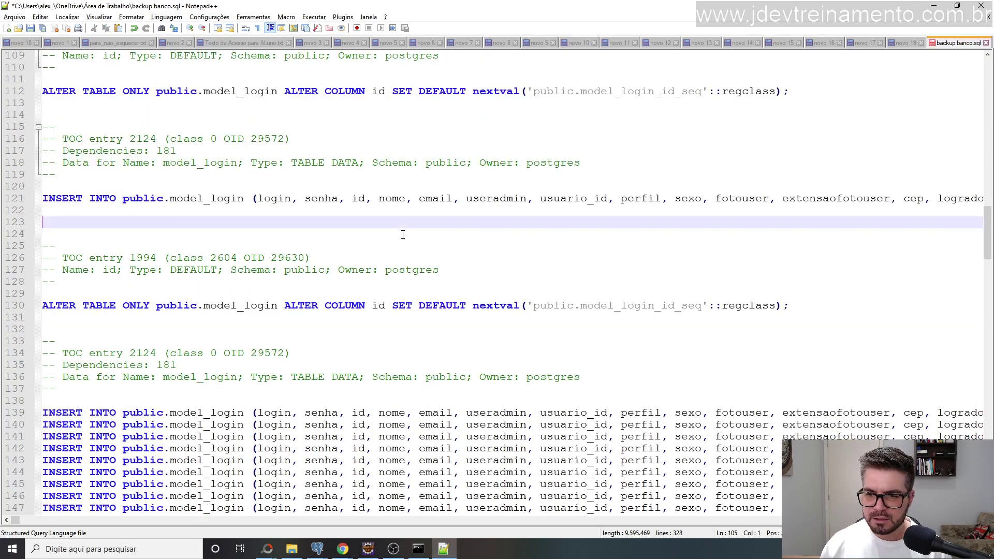
pyautogui.scroll(-12, 403, 234)
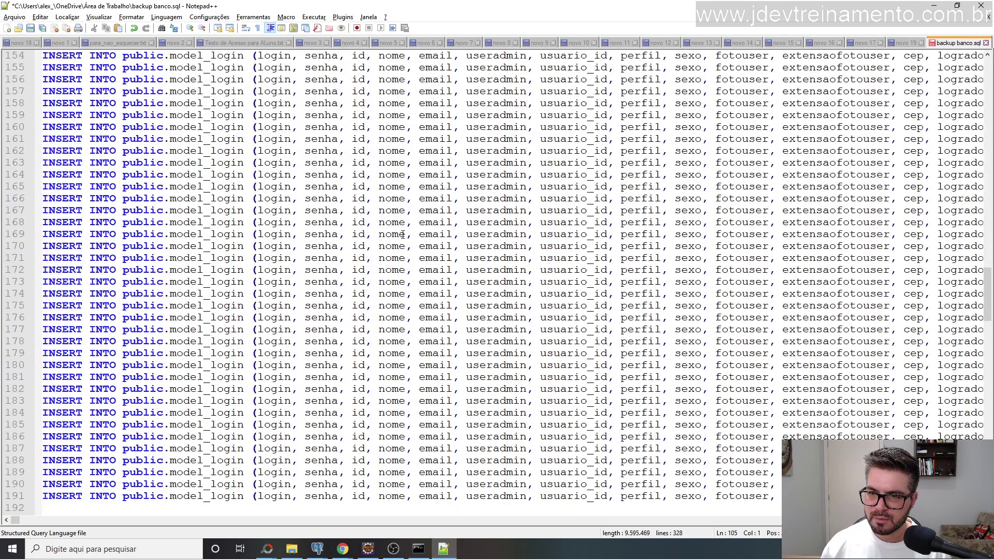
pyautogui.scroll(-3, 403, 235)
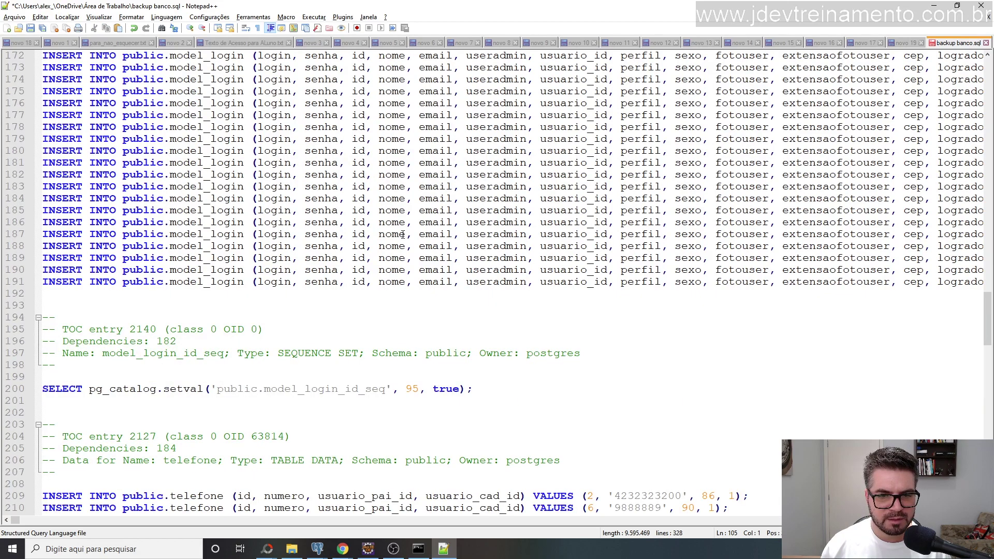
pyautogui.scroll(6, 342, 224)
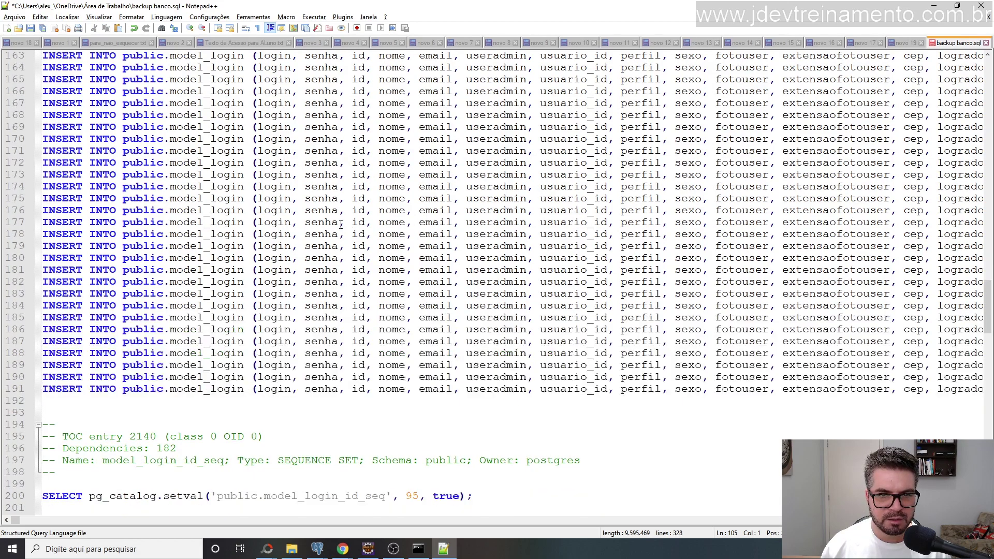
pyautogui.scroll(-9, 337, 224)
pyautogui.scroll(-3, 337, 223)
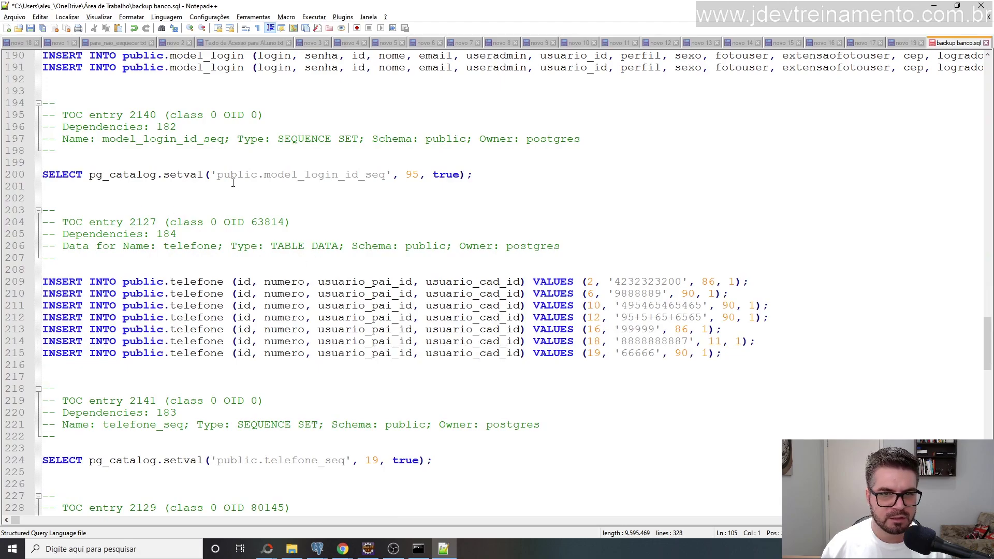
pyautogui.scroll(9, 235, 187)
pyautogui.scroll(-12, 437, 207)
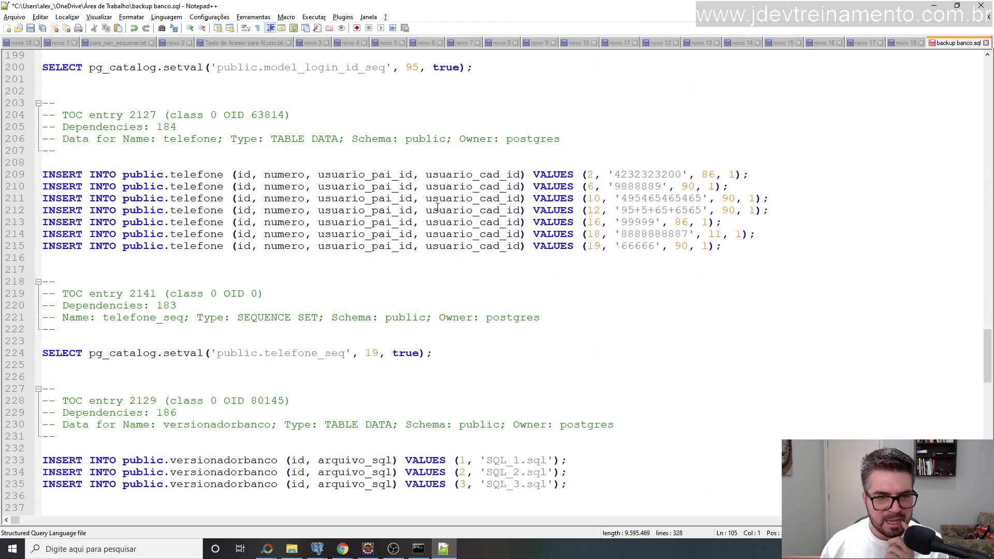
pyautogui.scroll(-3, 206, 234)
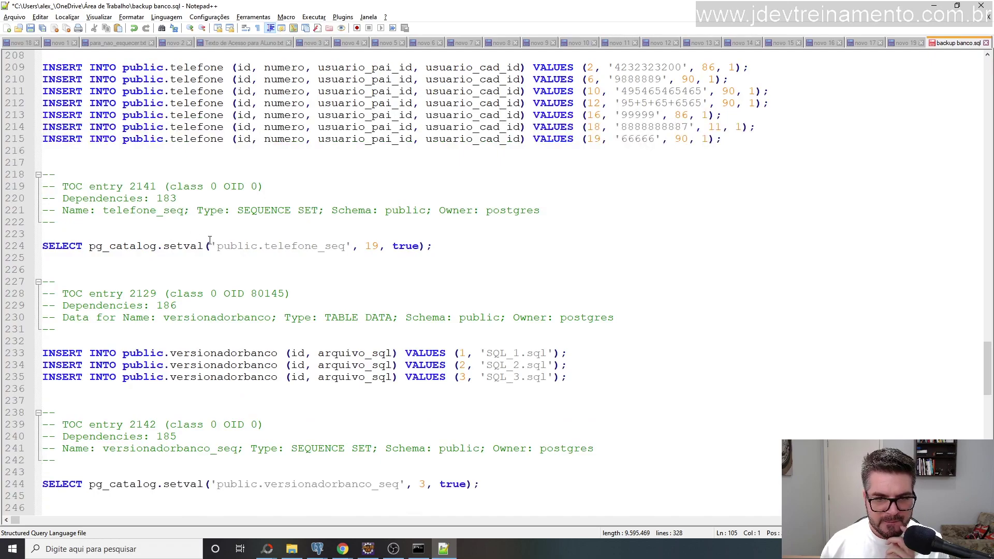
pyautogui.scroll(-6, 189, 351)
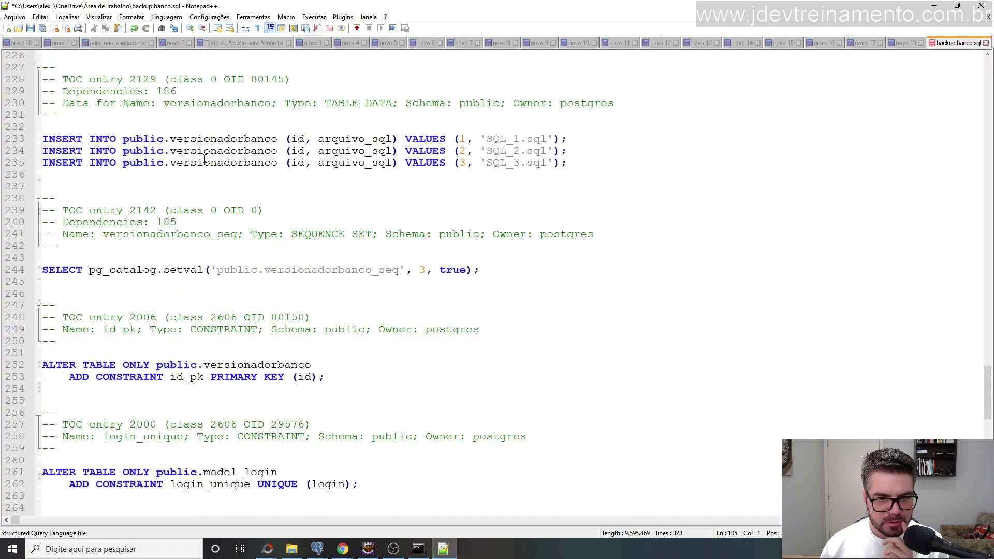
pyautogui.scroll(-3, 265, 268)
pyautogui.scroll(-3, 226, 260)
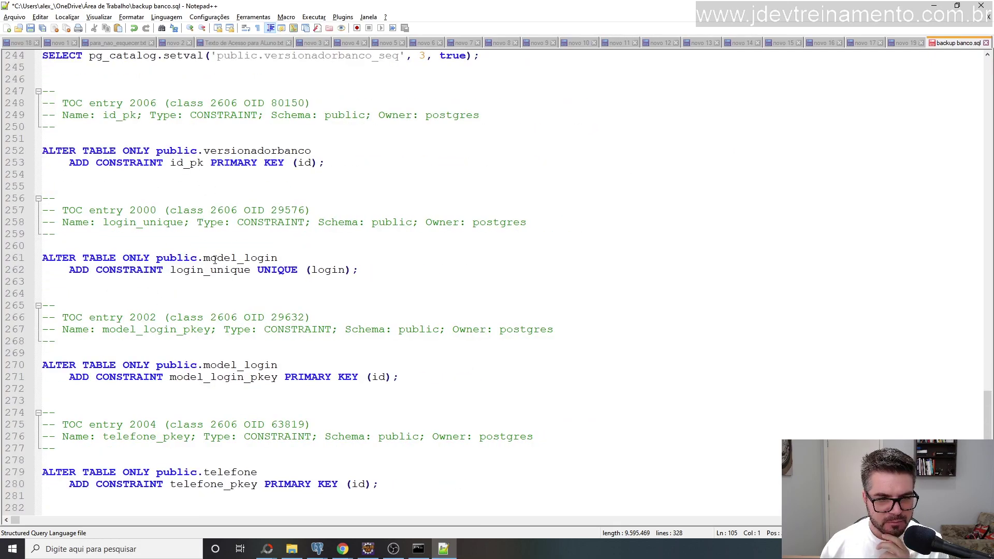
pyautogui.scroll(-3, 186, 279)
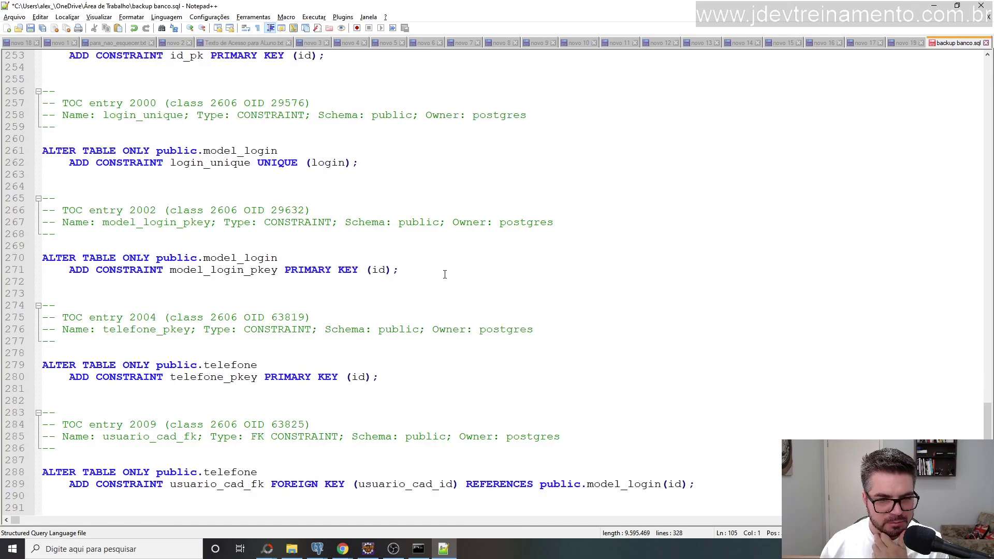
pyautogui.scroll(-6, 445, 274)
pyautogui.scroll(-3, 424, 243)
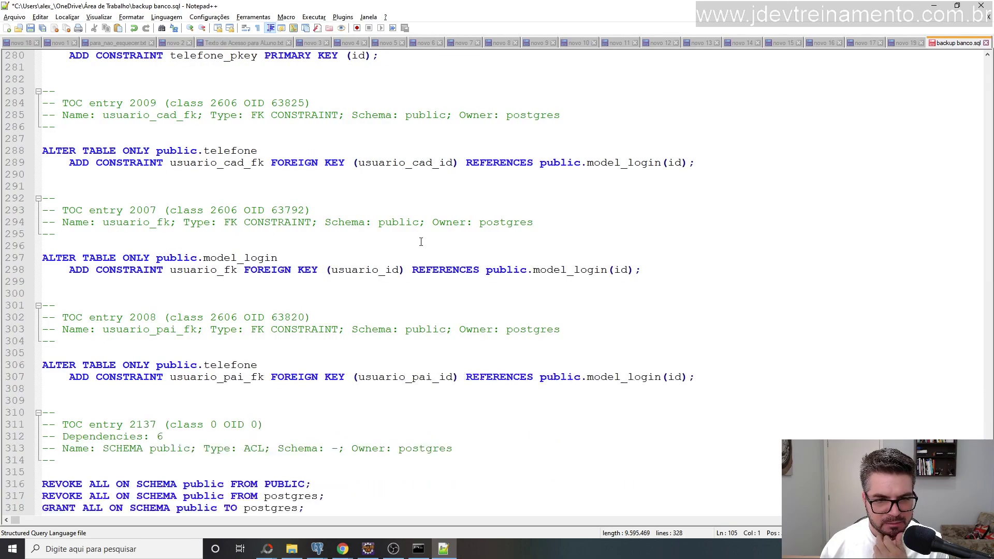
pyautogui.scroll(-3, 374, 264)
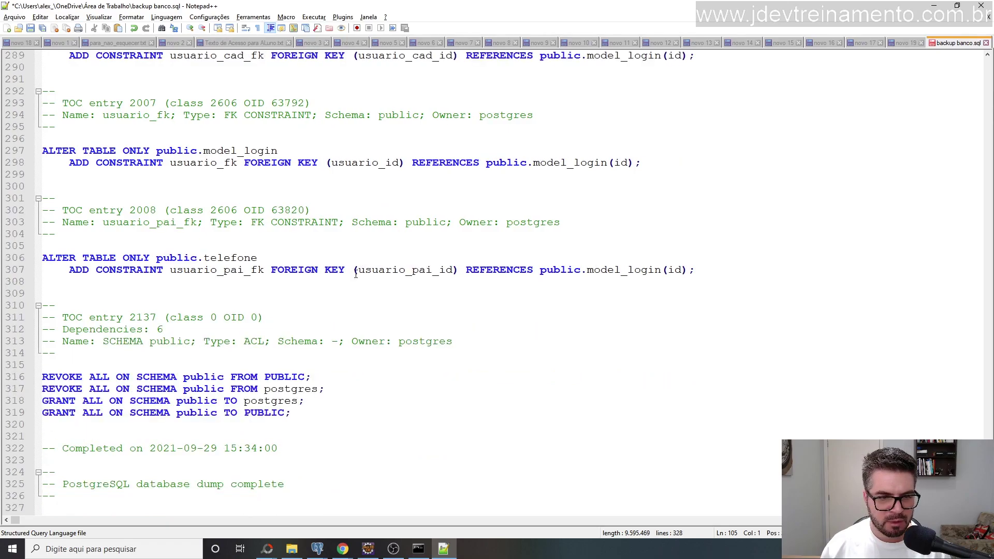
pyautogui.scroll(-1, 249, 301)
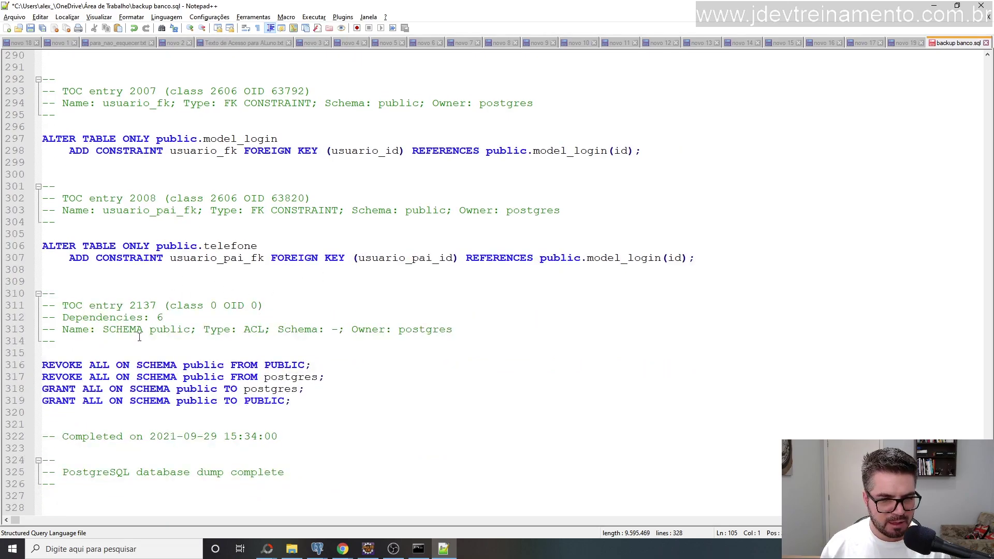
# Delete the schema REVOKE and GRANT permission statements at the end of the dump.
pyautogui.click(44, 367)
pyautogui.moveTo(293, 400); pyautogui.dragTo(23, 356)
pyautogui.press('Delete')
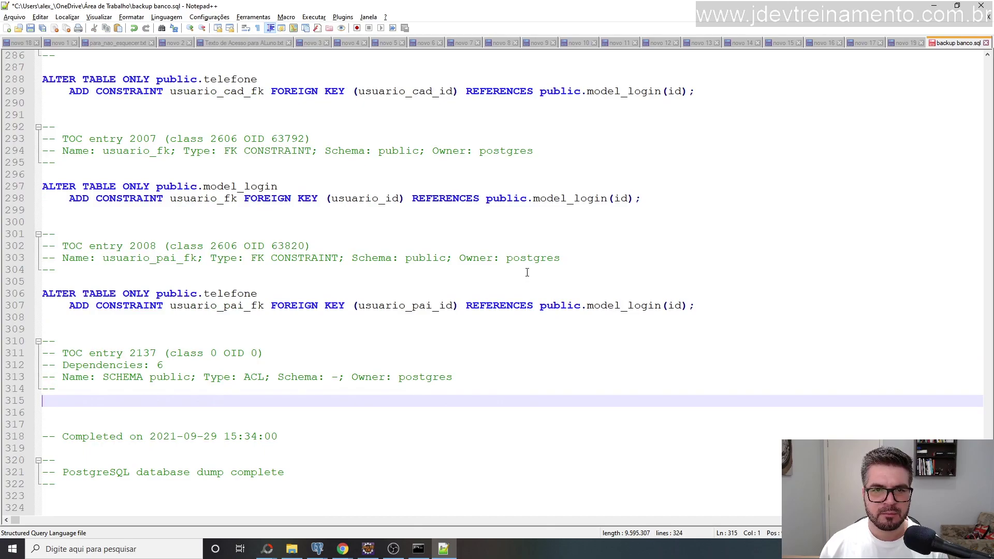
# Scroll through the foreign-key ALTER TABLE constraints down to the 'Completed on' comment.
pyautogui.scroll(9, 527, 272)
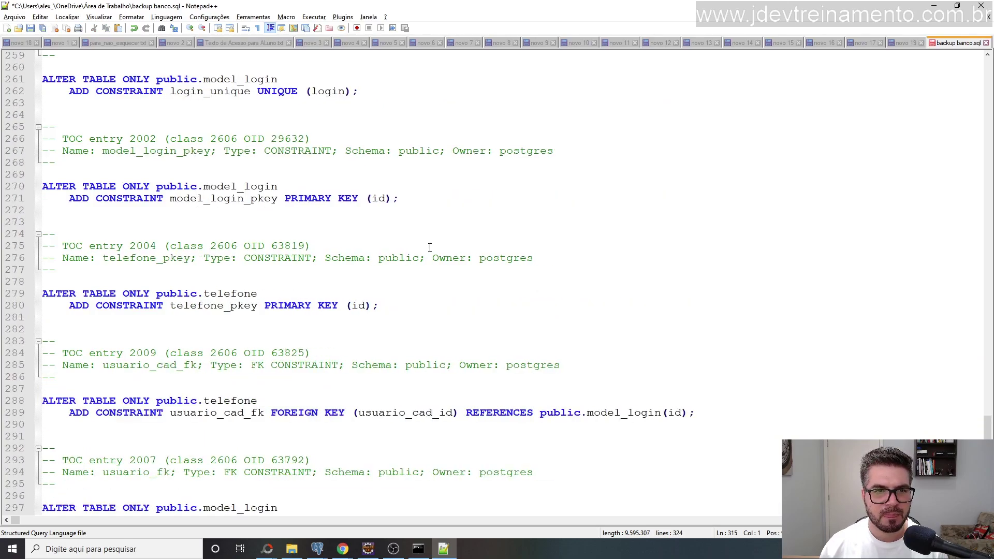
pyautogui.scroll(6, 429, 246)
pyautogui.scroll(12, 277, 216)
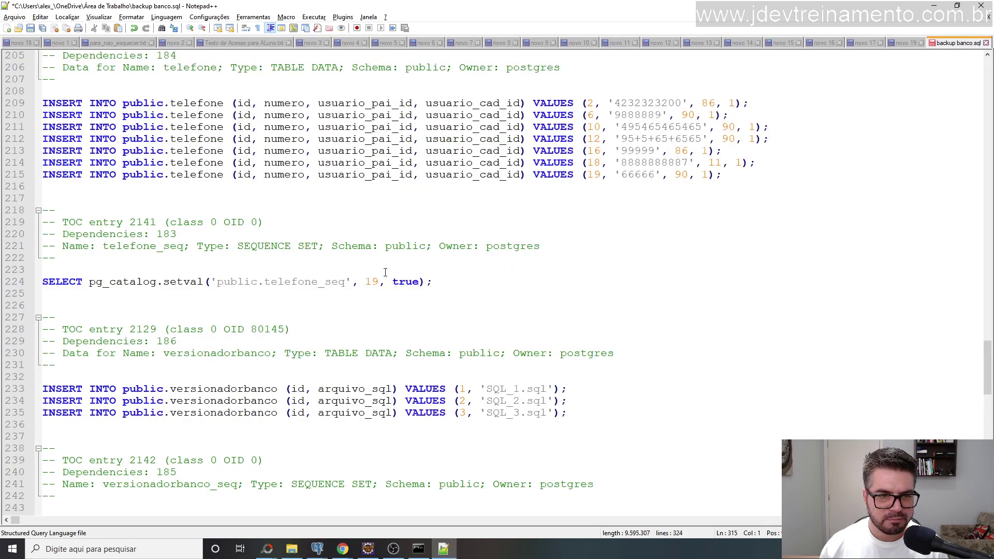
pyautogui.scroll(6, 479, 288)
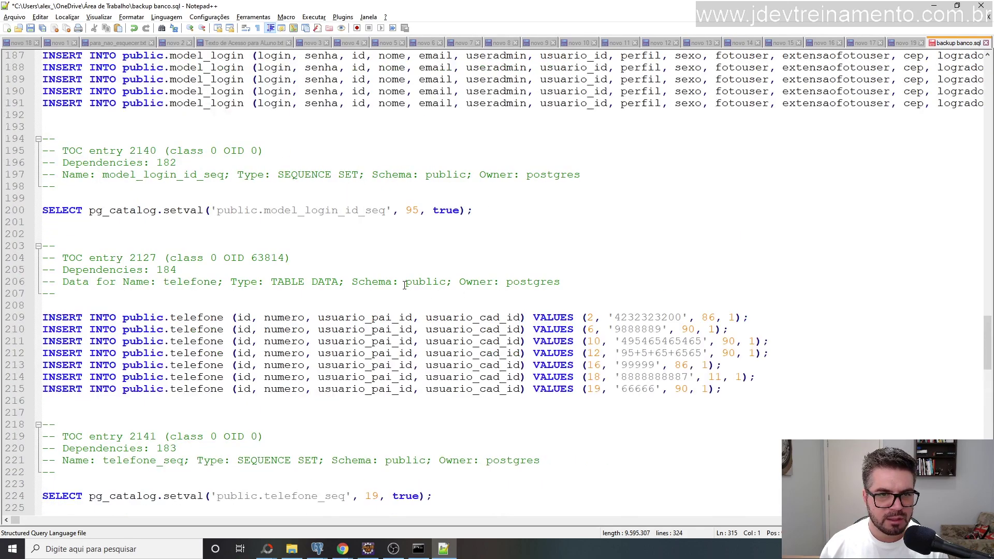
pyautogui.scroll(20, 405, 285)
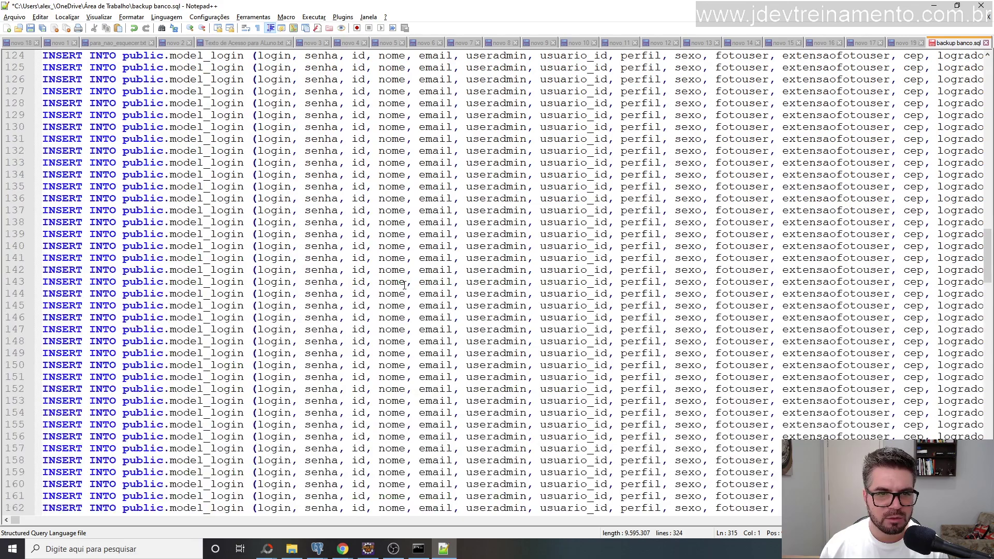
pyautogui.scroll(-6, 404, 285)
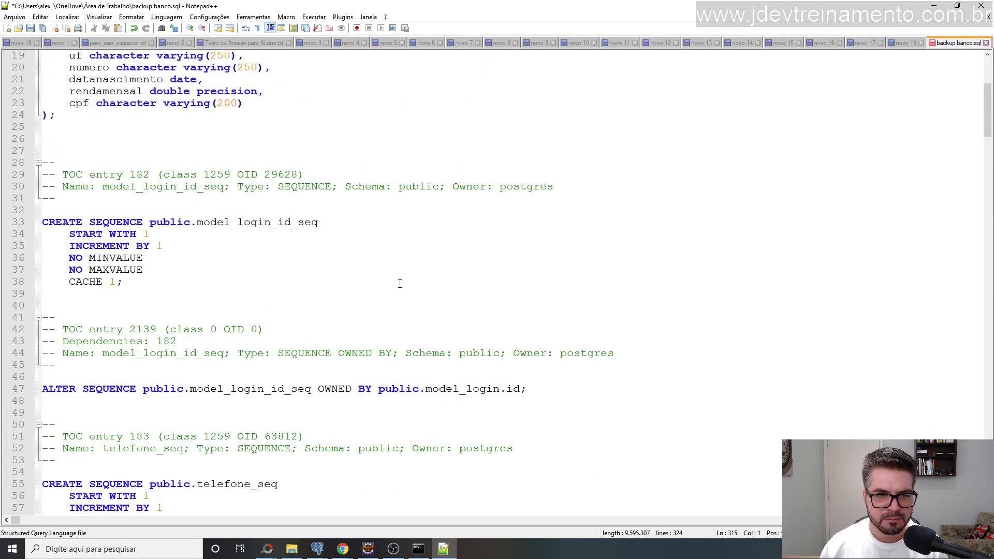
pyautogui.scroll(6, 400, 283)
pyautogui.scroll(-6, 265, 188)
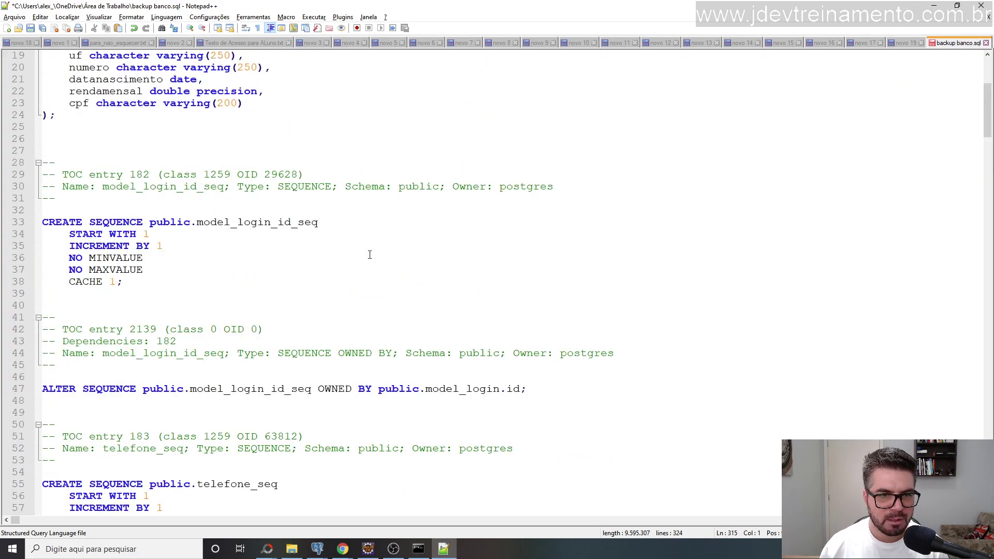
pyautogui.scroll(-3, 342, 249)
pyautogui.scroll(-9, 246, 269)
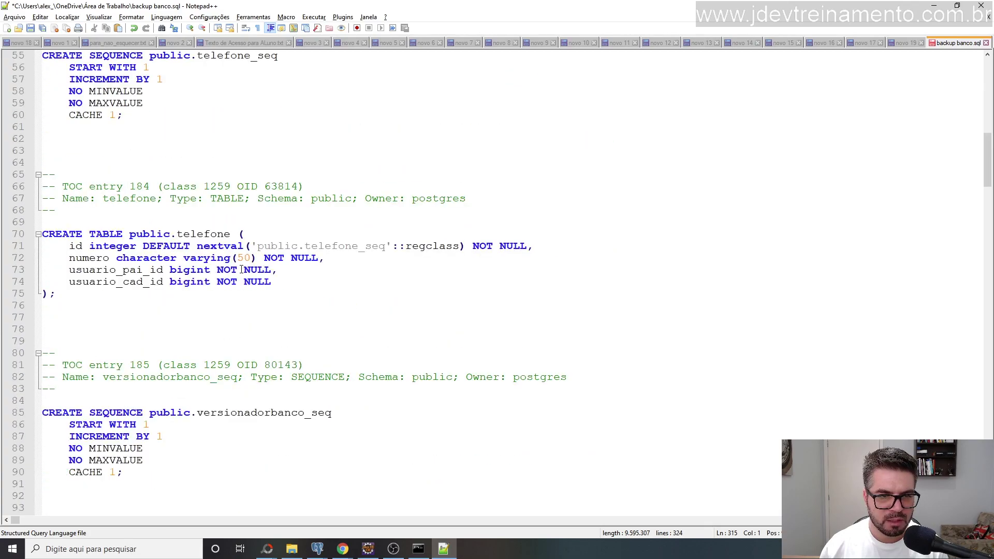
pyautogui.scroll(-9, 243, 259)
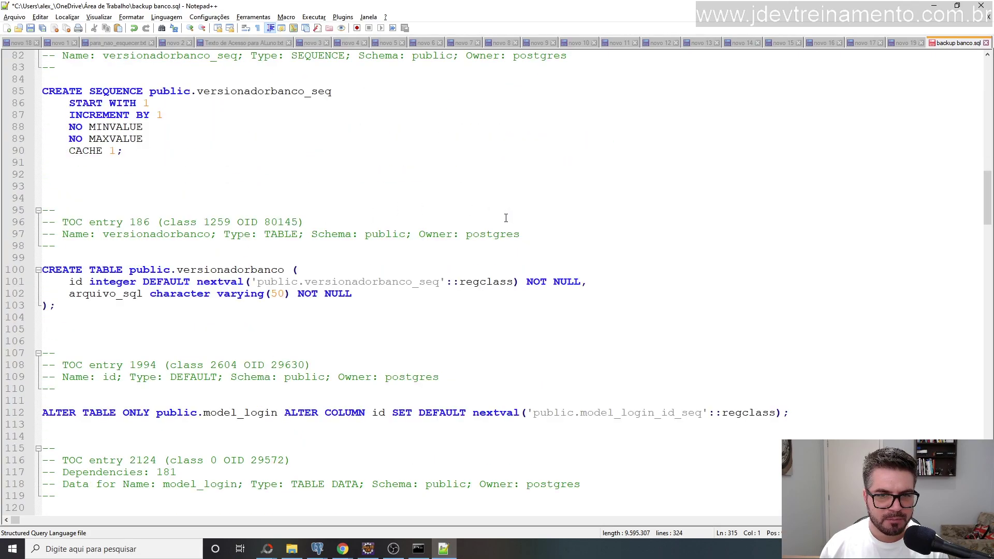
pyautogui.scroll(-6, 506, 218)
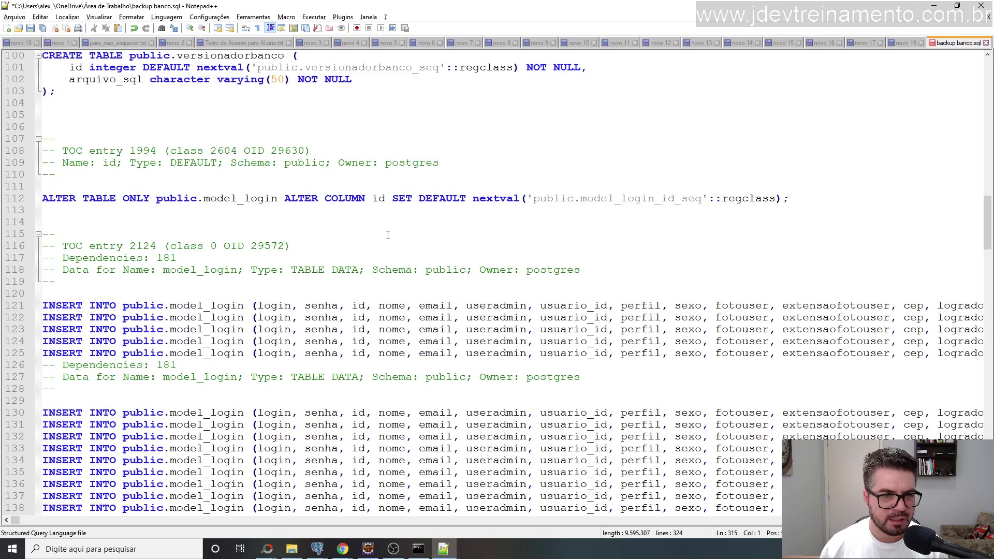
pyautogui.scroll(3, 429, 201)
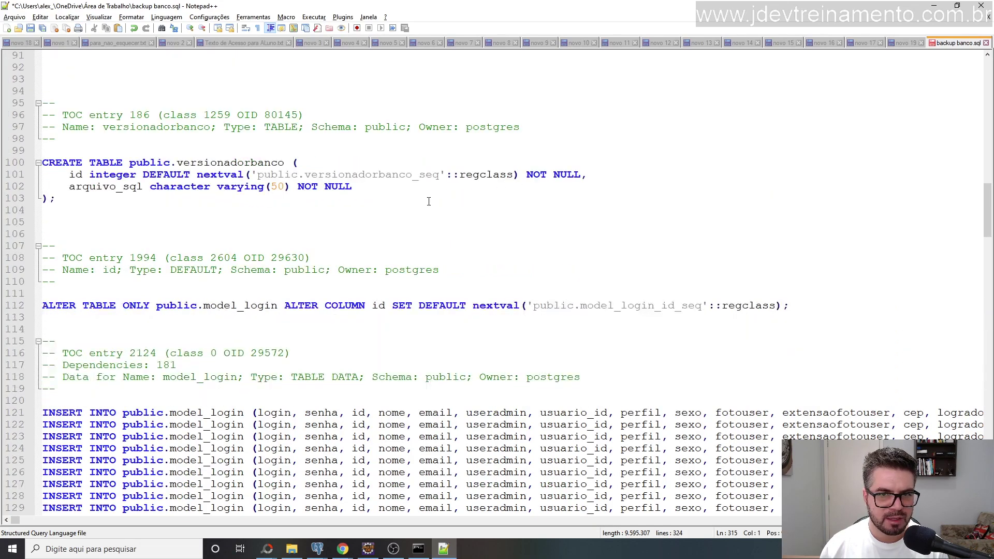
pyautogui.scroll(-20, 429, 201)
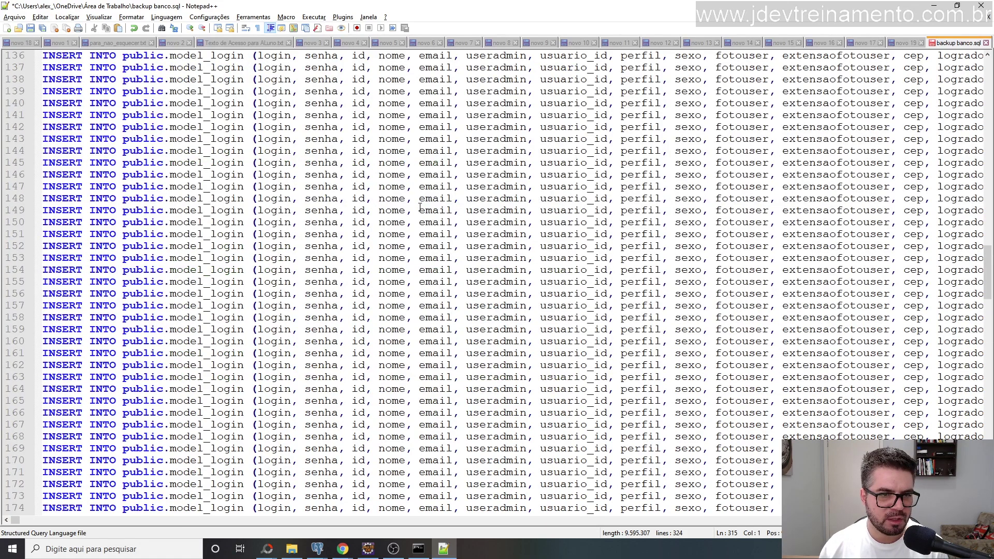
pyautogui.scroll(-6, 417, 208)
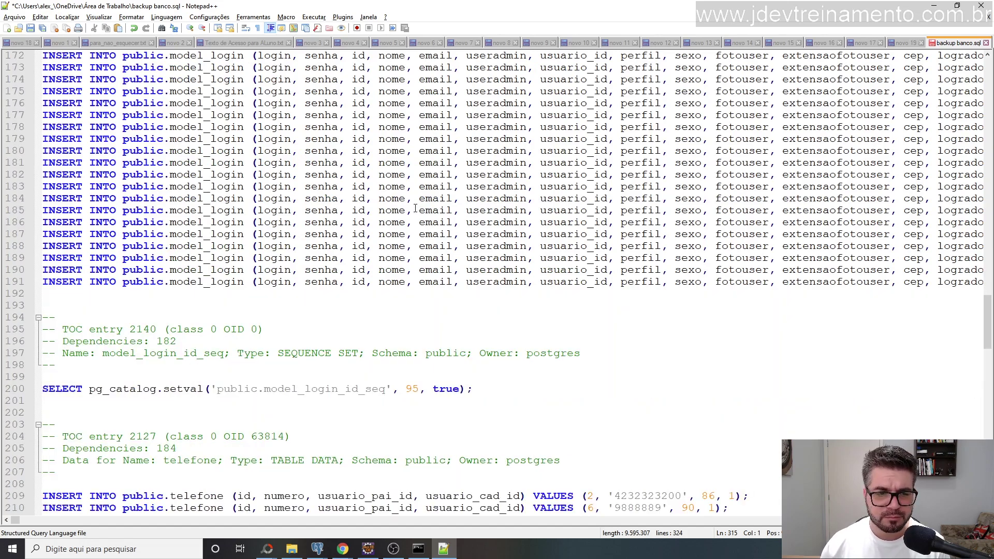
pyautogui.scroll(-3, 510, 227)
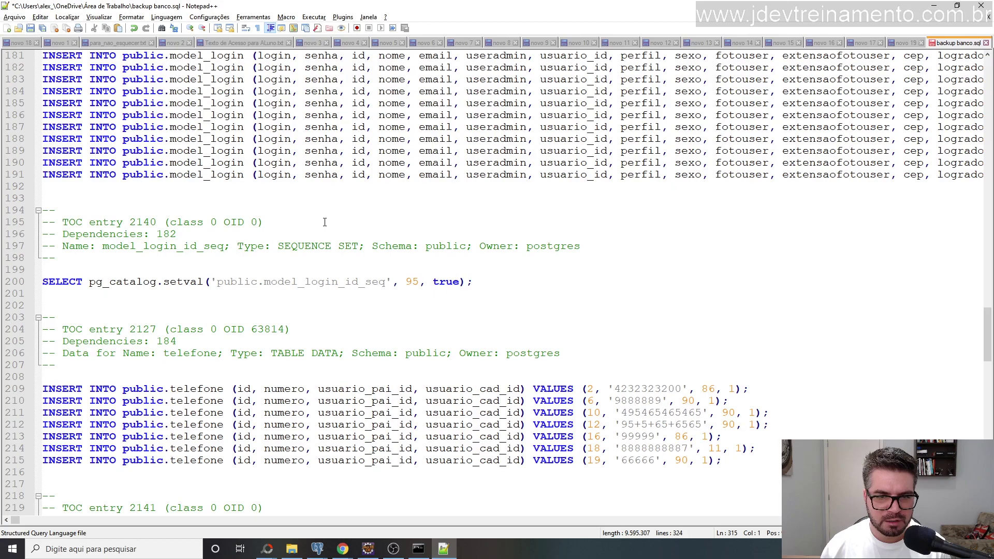
pyautogui.scroll(-3, 325, 222)
pyautogui.scroll(-3, 492, 273)
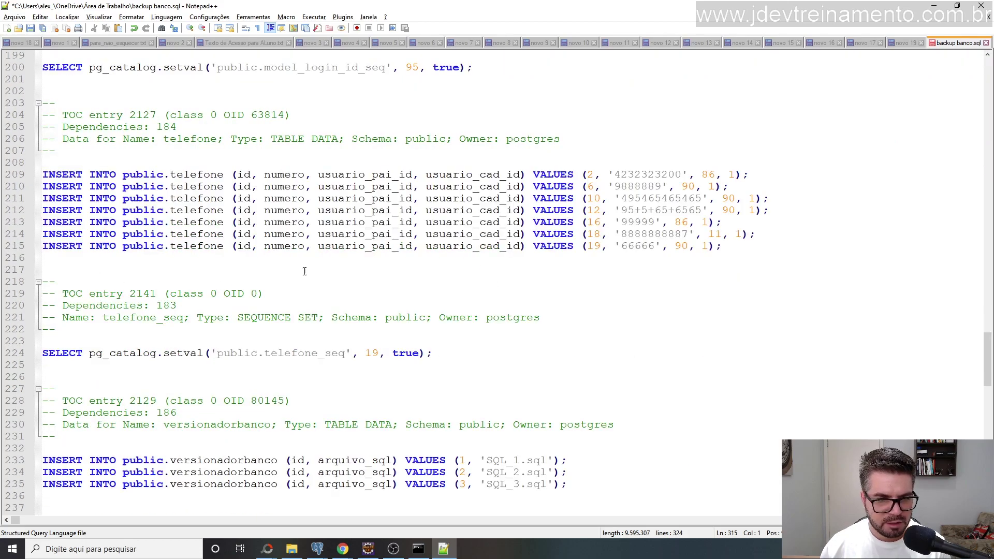
pyautogui.scroll(-6, 305, 271)
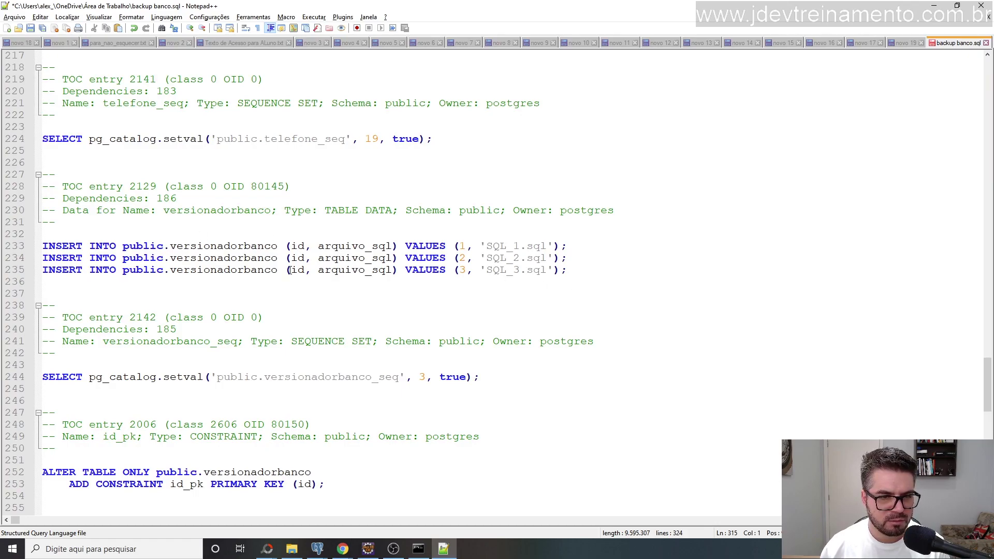
pyautogui.scroll(-6, 289, 270)
pyautogui.scroll(-9, 118, 312)
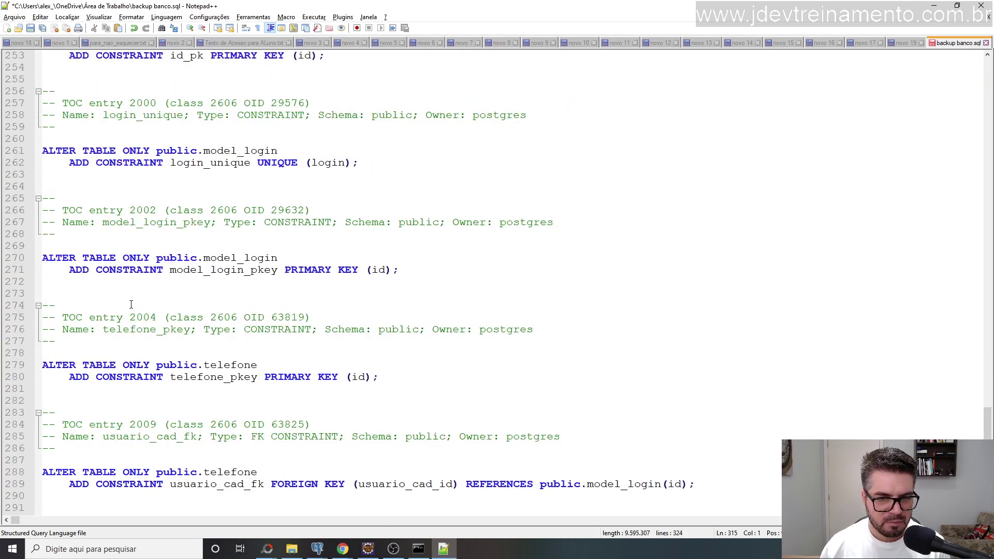
pyautogui.scroll(-6, 250, 295)
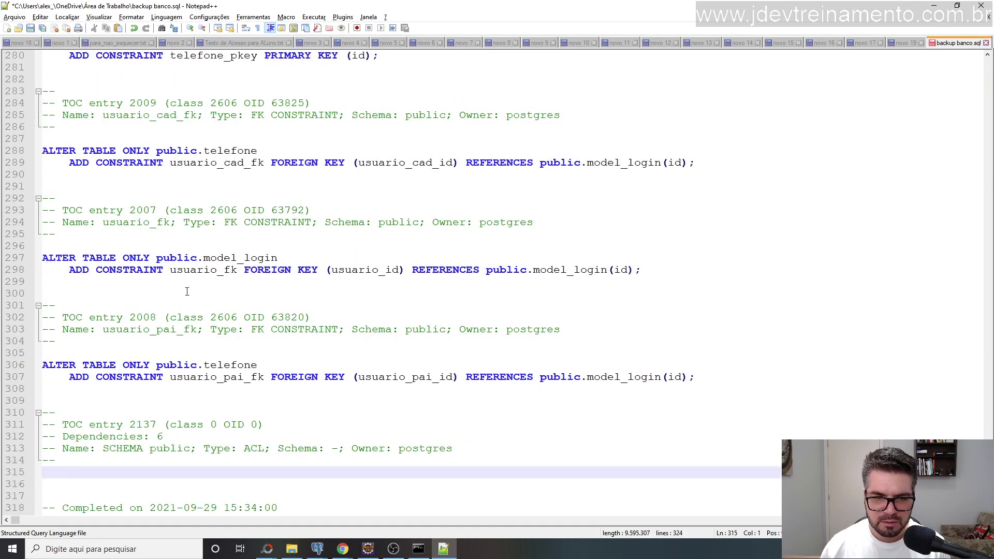
pyautogui.scroll(-2, 181, 294)
# Select and copy the entire backup banco.sql text in Notepad++.
pyautogui.click(474, 363)
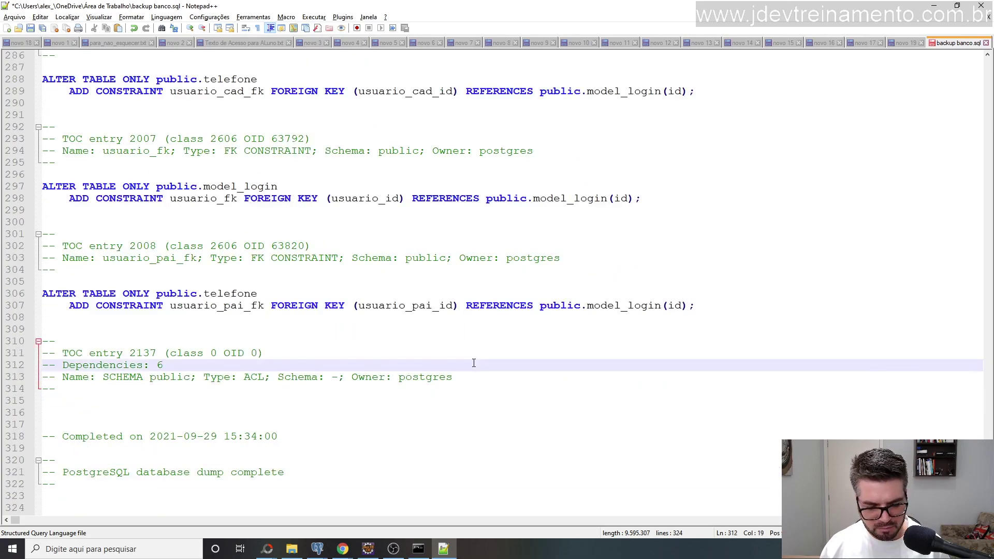
pyautogui.hotkey('ctrl', 'a')
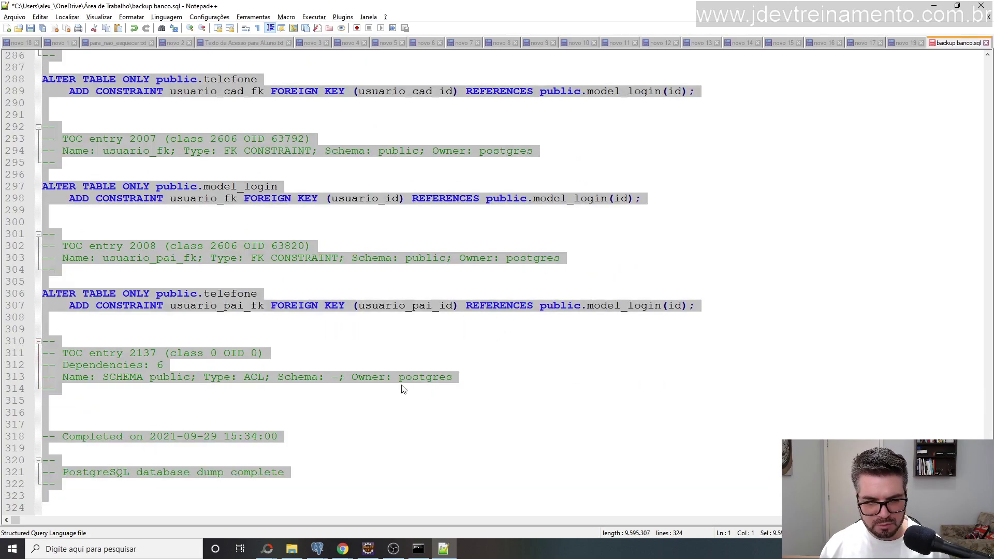
pyautogui.moveTo(325, 551)
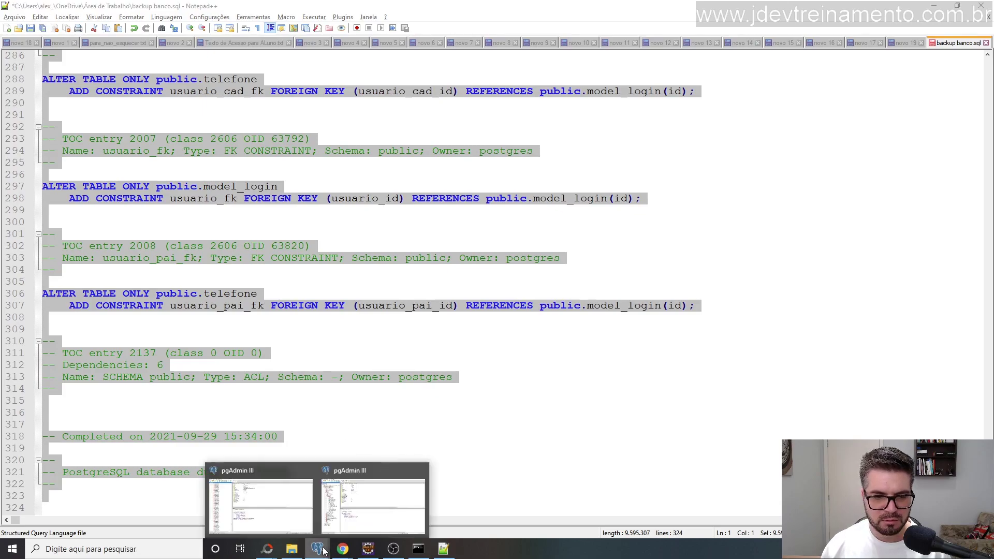
# Paste the dump into a new SQL query window on dea77marphvqoo and scroll back to the top.
pyautogui.click(256, 502)
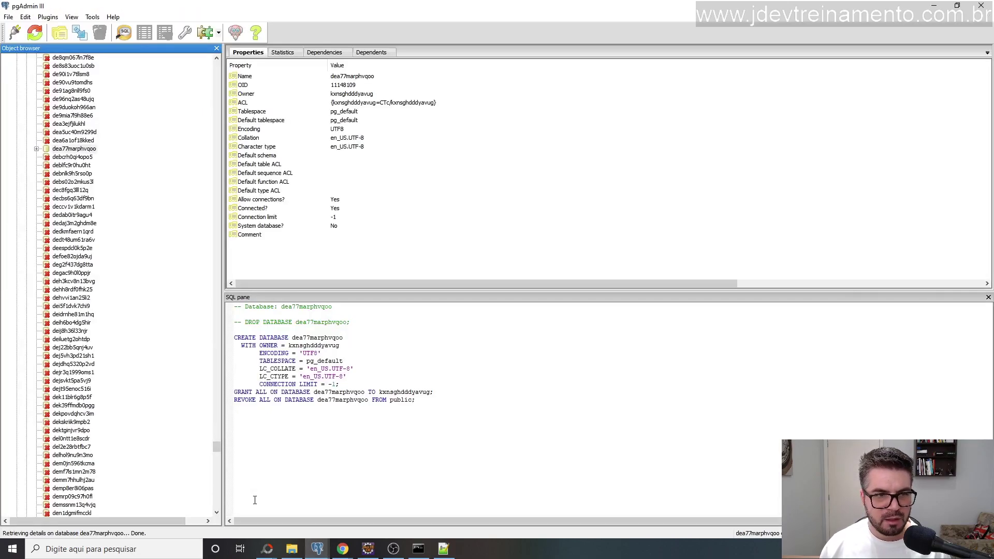
pyautogui.click(71, 150)
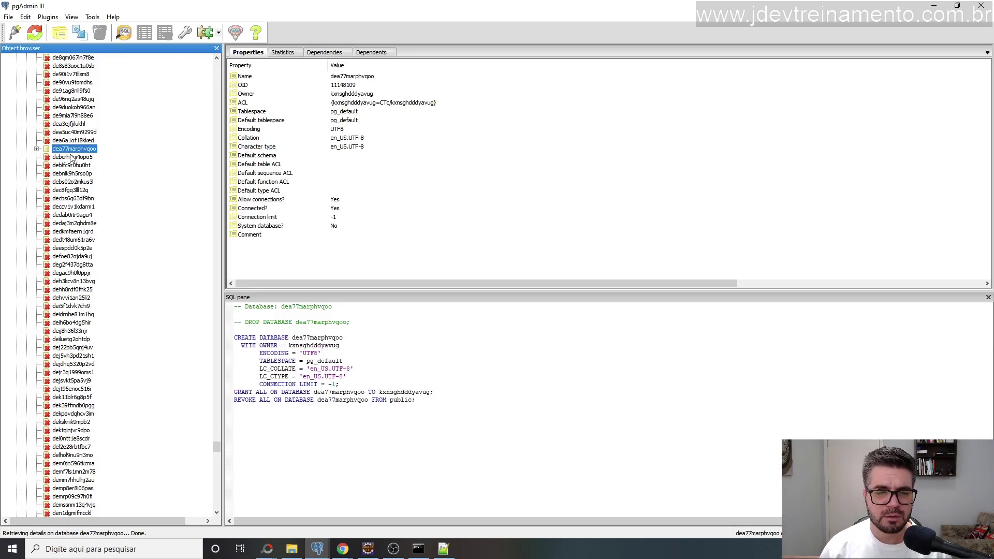
pyautogui.click(124, 32)
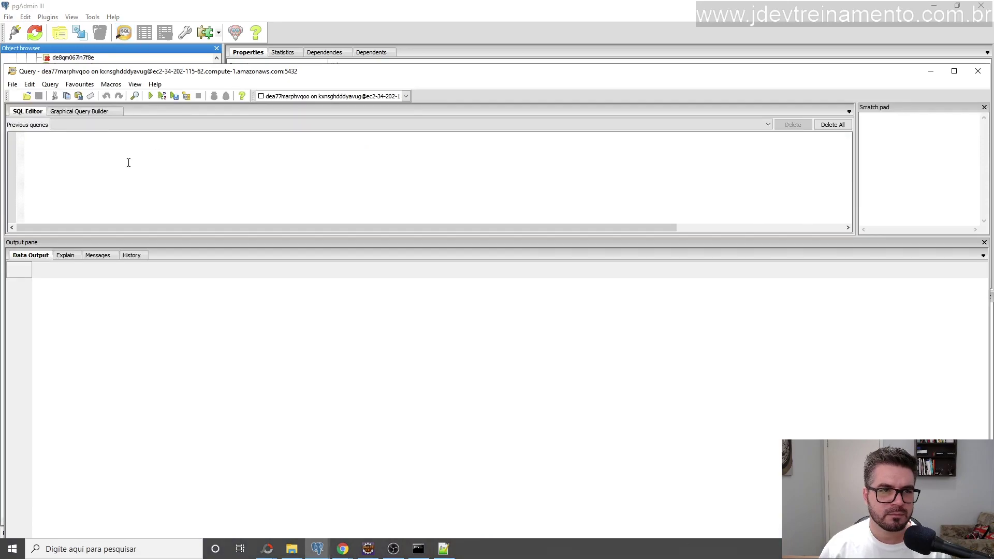
pyautogui.hotkey('ctrl', 'v')
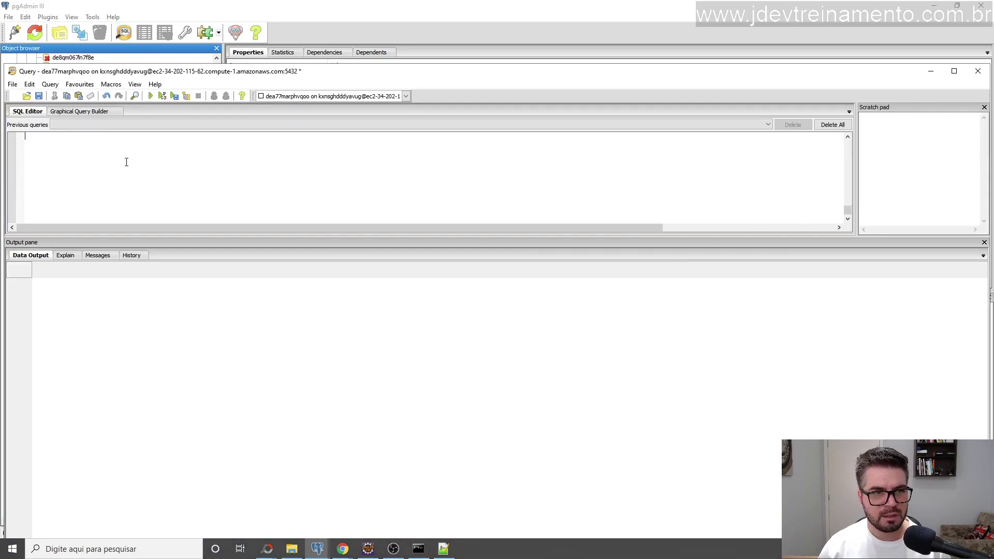
pyautogui.scroll(5, 478, 192)
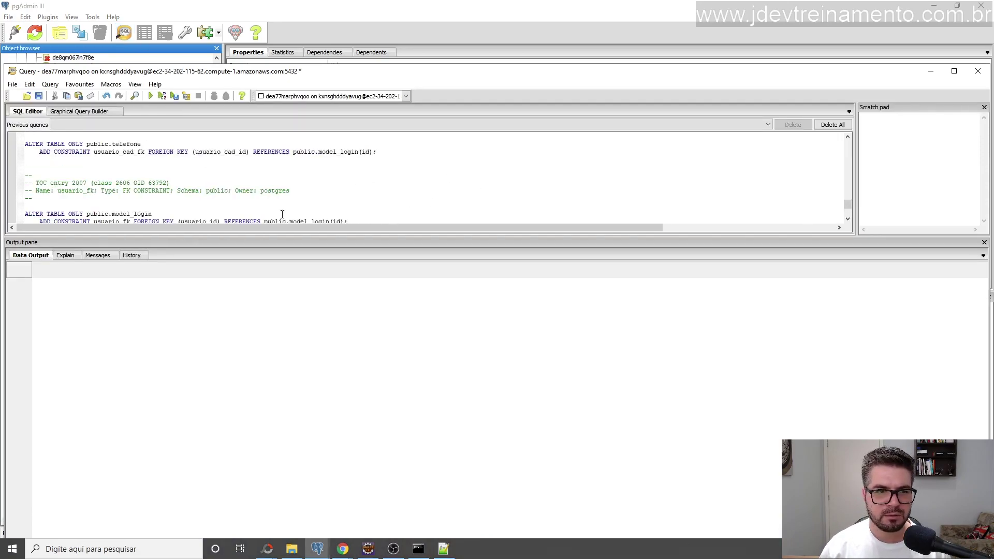
pyautogui.moveTo(259, 236); pyautogui.dragTo(263, 291)
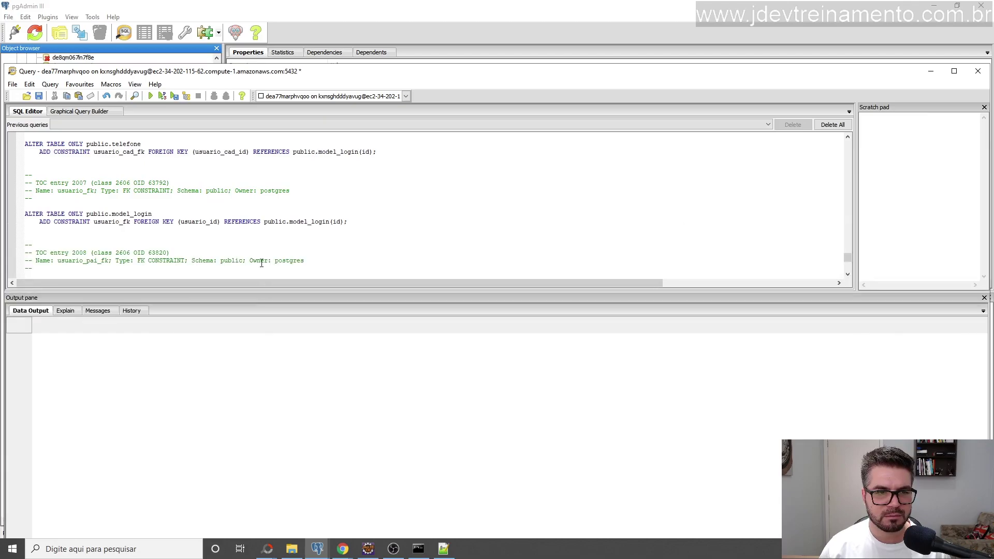
pyautogui.scroll(5, 245, 238)
pyautogui.scroll(10, 245, 238)
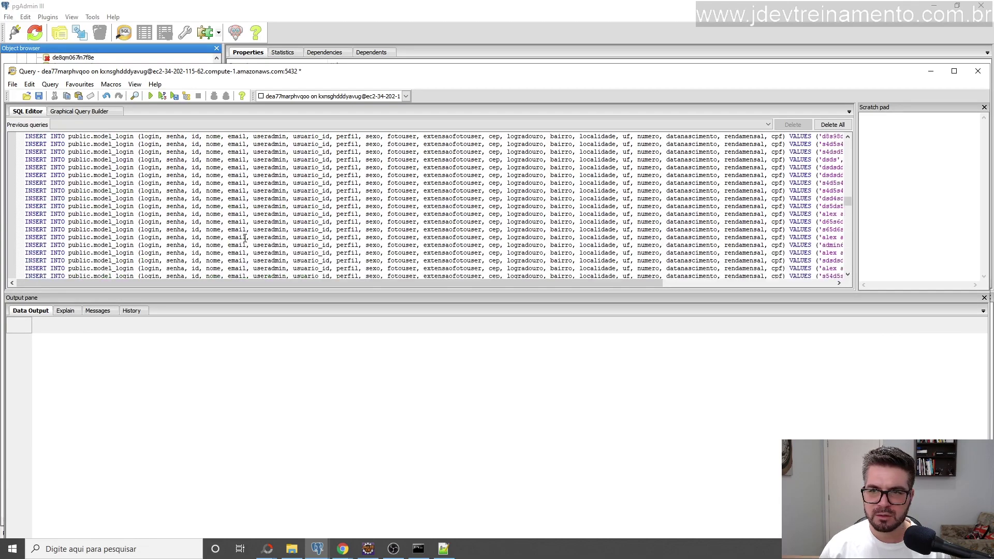
pyautogui.scroll(8, 245, 238)
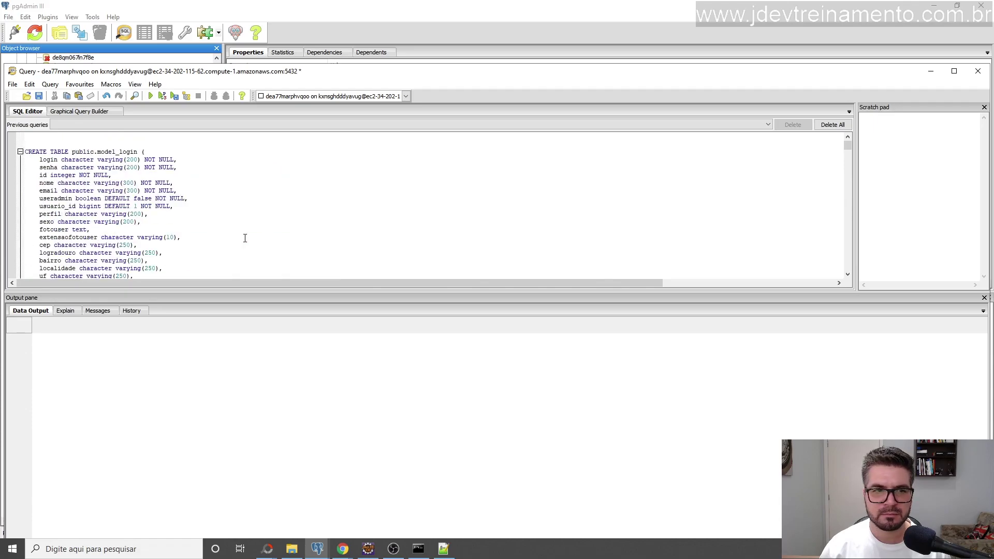
# Execute the pasted dump as a pgScript on dea77marphvqoo and maximize the query window to read messages.
pyautogui.click(162, 98)
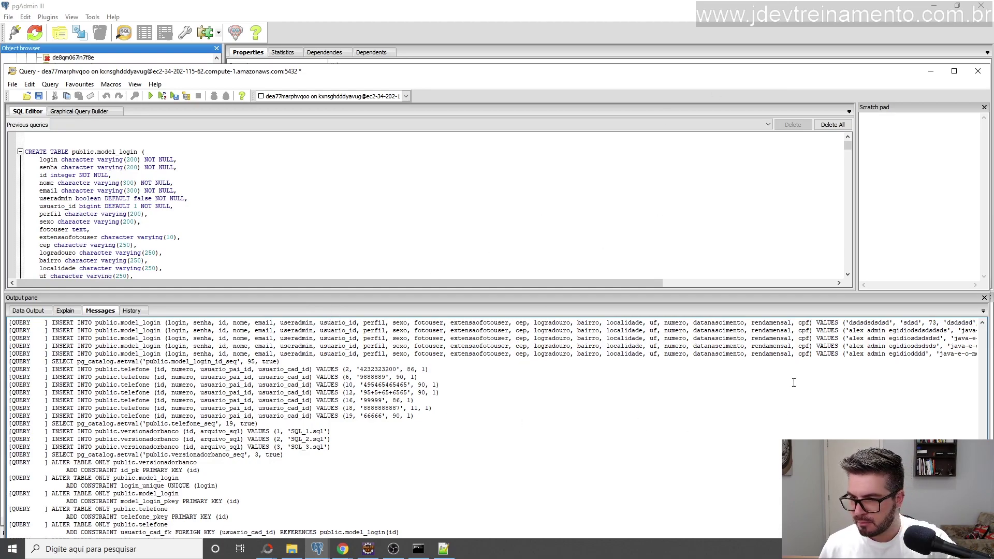
pyautogui.click(954, 71)
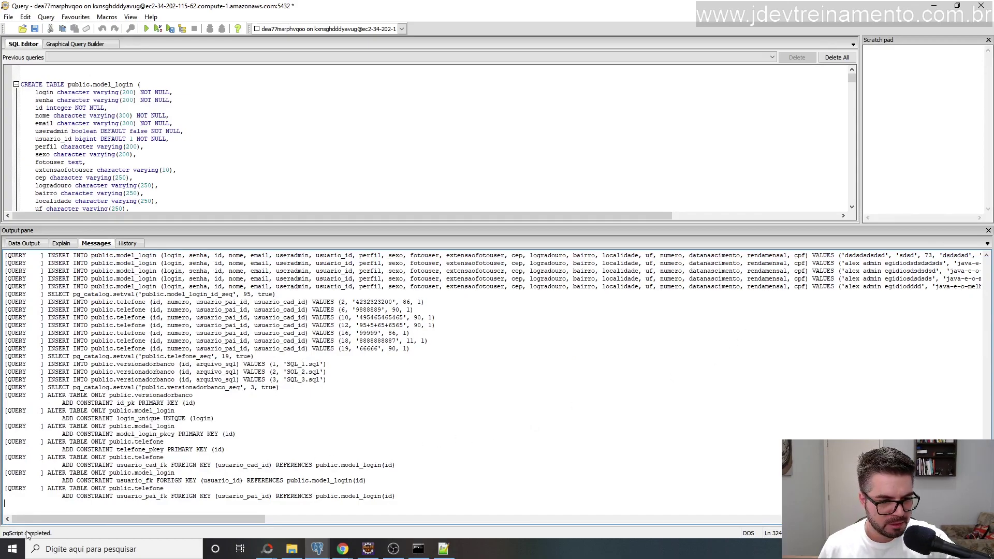
pyautogui.scroll(6, 131, 426)
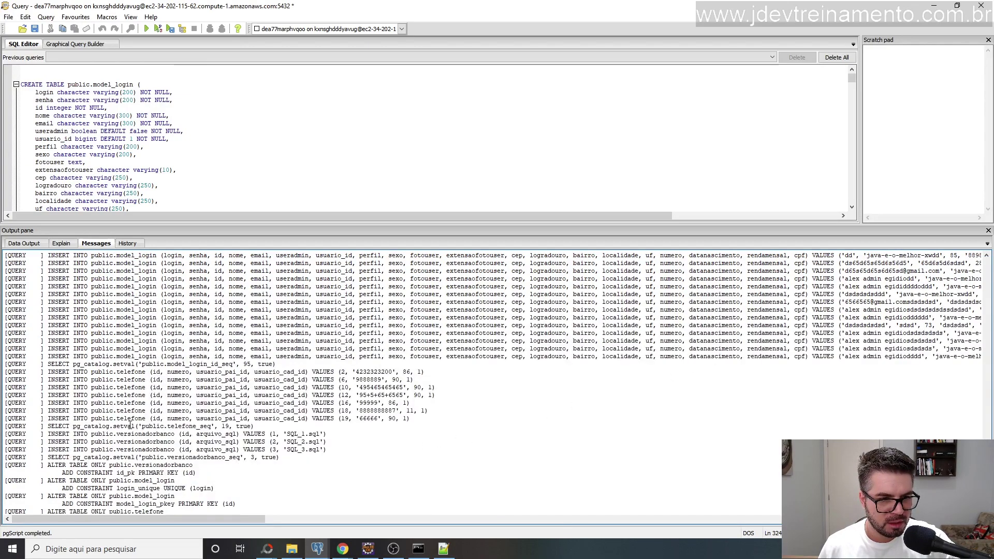
pyautogui.scroll(10, 130, 426)
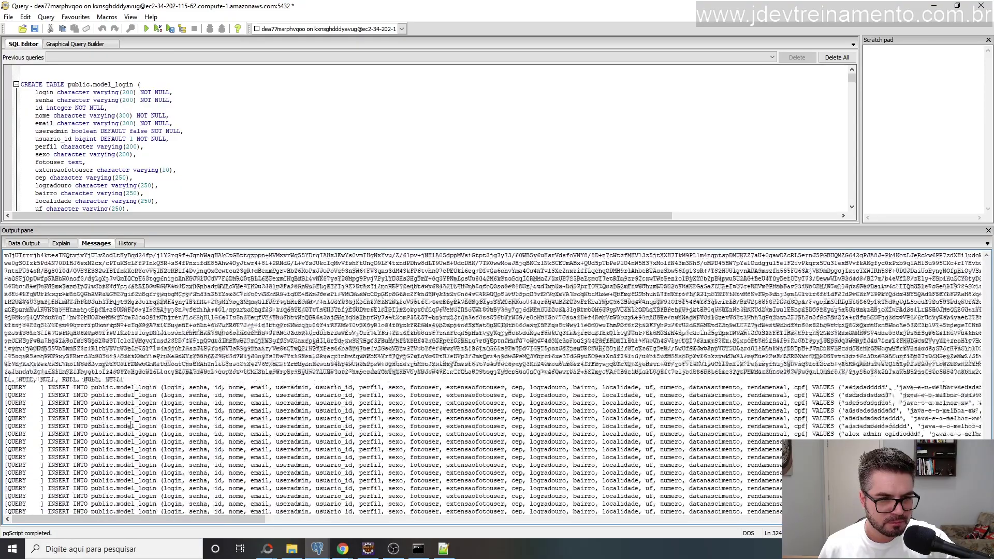
pyautogui.moveTo(70, 294); pyautogui.dragTo(133, 377)
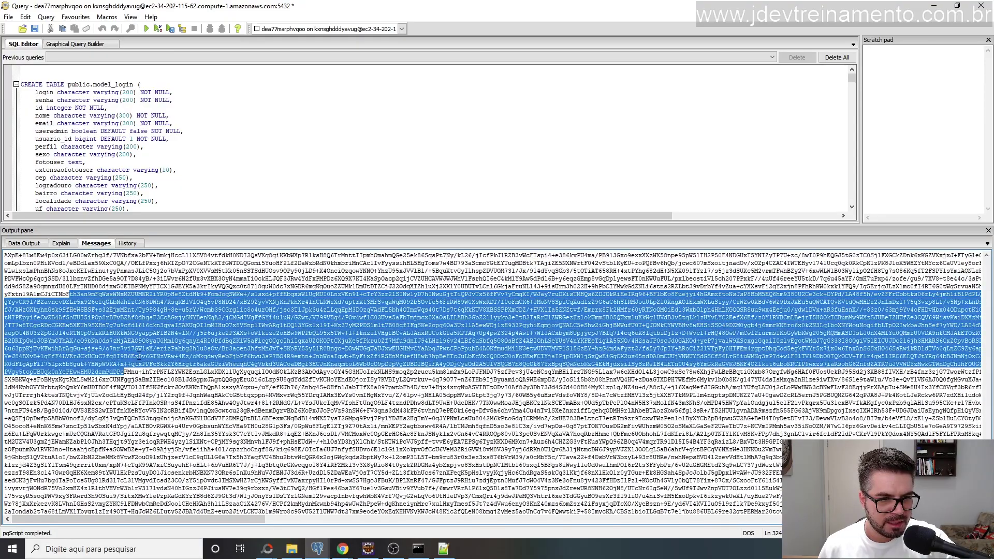
pyautogui.scroll(-18, 133, 355)
pyautogui.scroll(6, 134, 355)
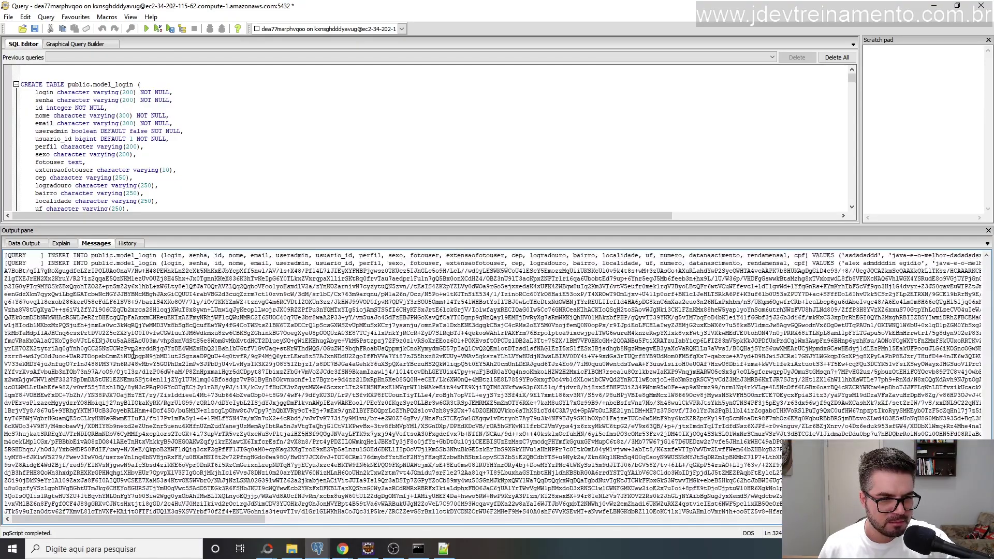
pyautogui.scroll(15, 209, 380)
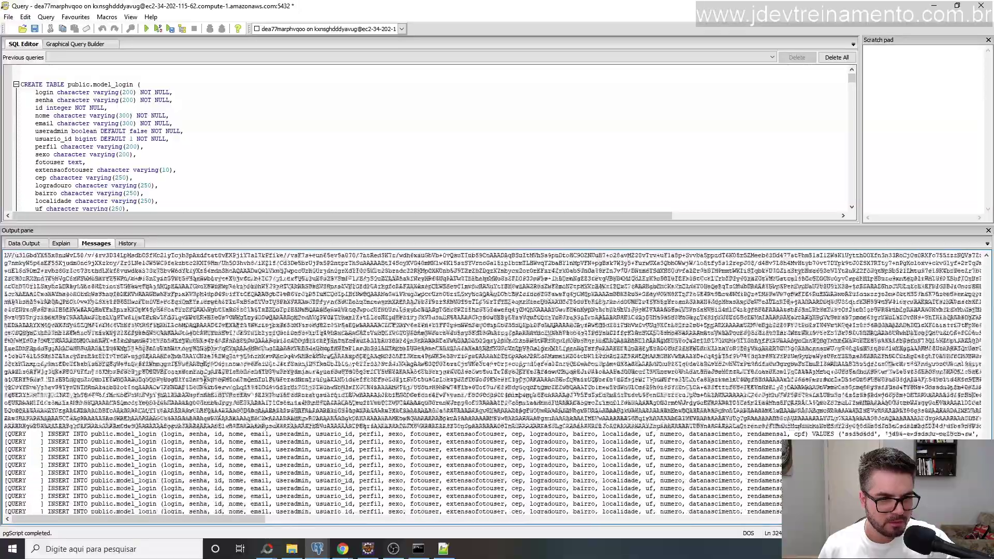
pyautogui.scroll(15, 205, 380)
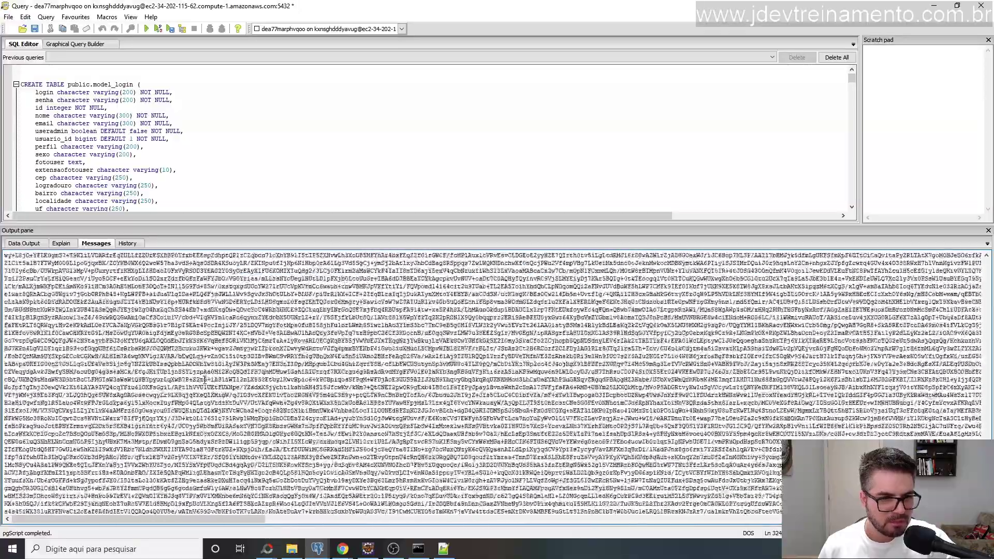
pyautogui.scroll(5, 205, 380)
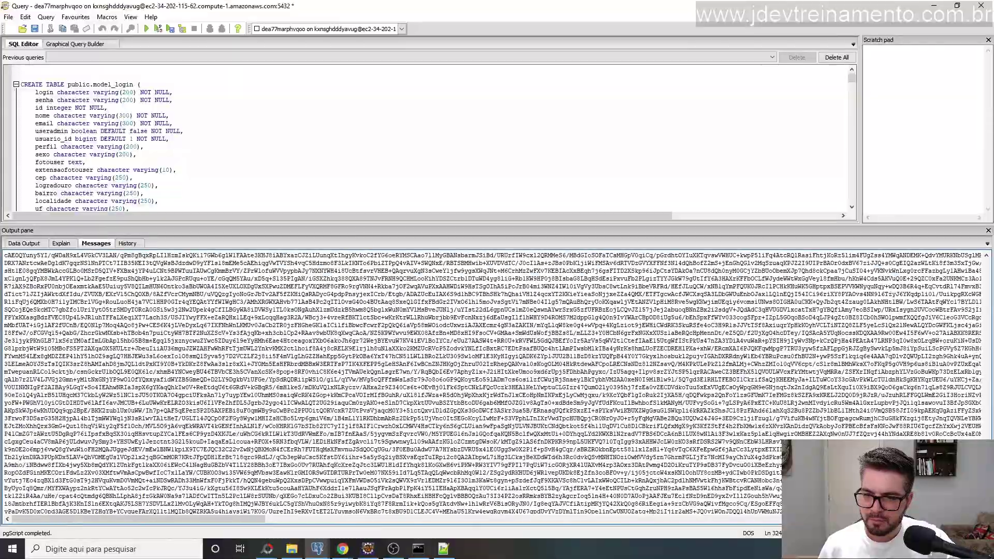
pyautogui.moveTo(987, 362); pyautogui.dragTo(969, 258)
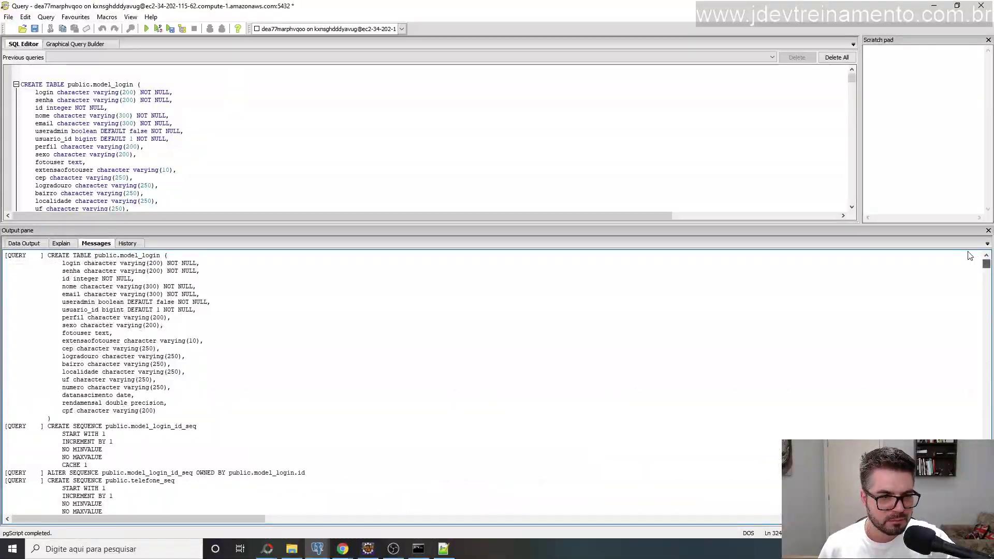
pyautogui.scroll(-5, 970, 265)
pyautogui.scroll(-15, 56, 405)
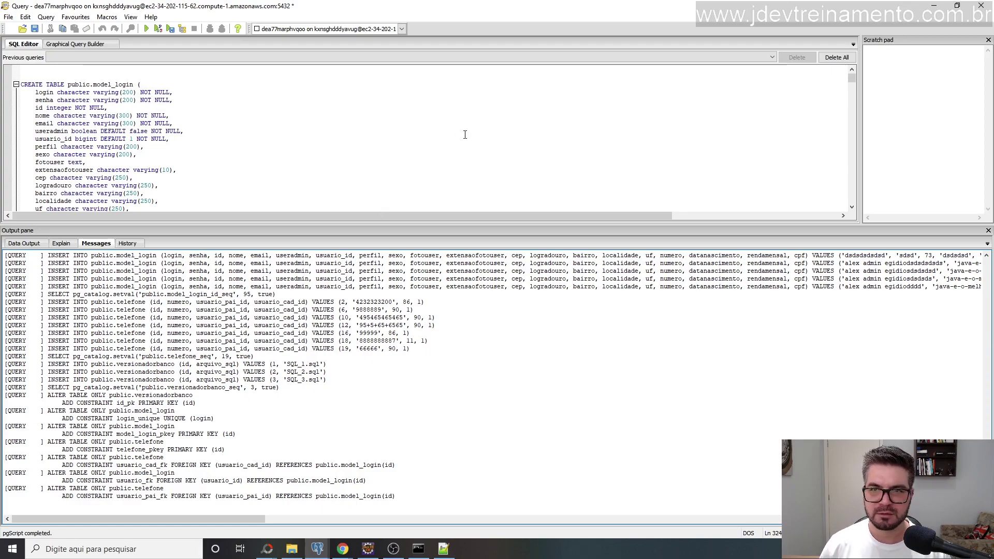
# Close the query window without saving, then expand and refresh dea77marphvqoo, dismissing the instrumentation hint.
pyautogui.click(980, 5)
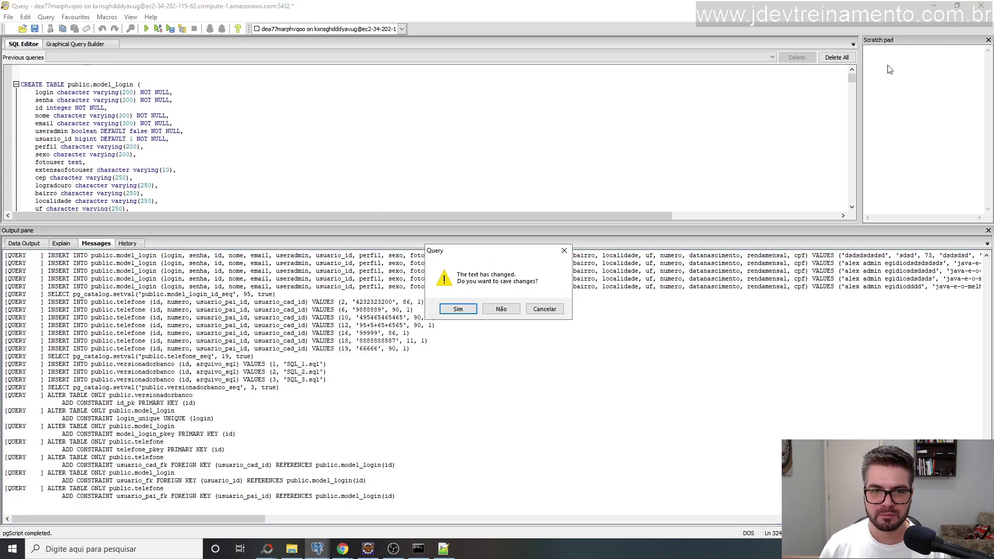
pyautogui.click(501, 309)
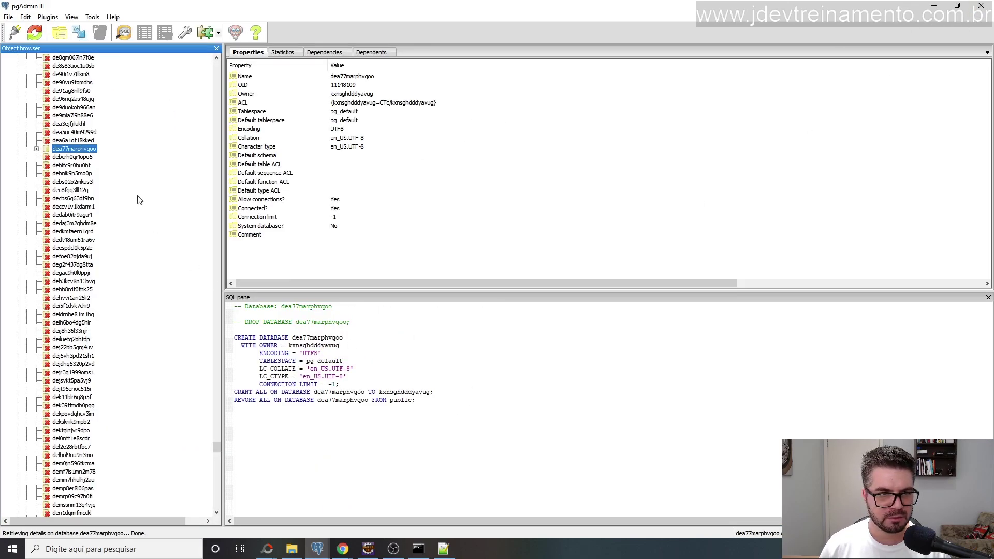
pyautogui.doubleClick(58, 150)
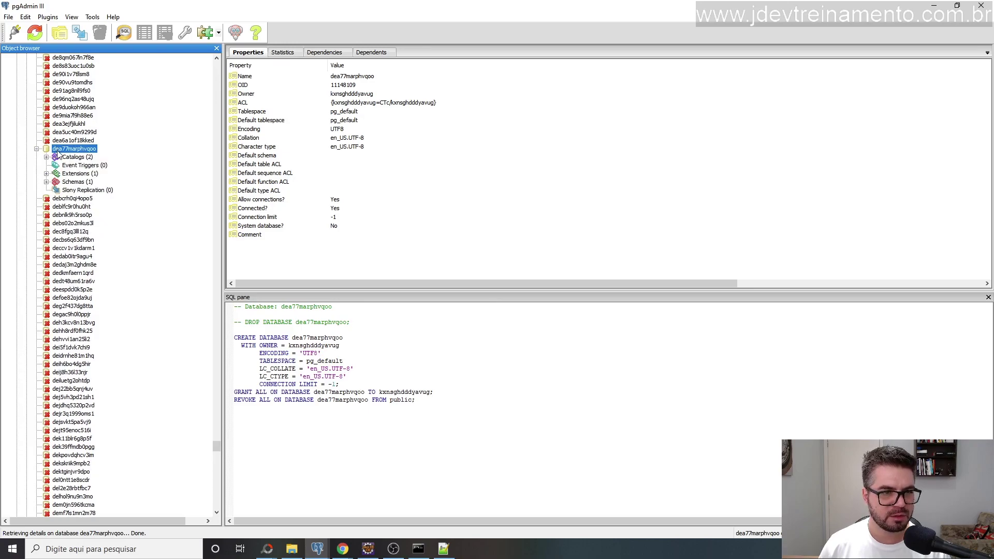
pyautogui.press('F5')
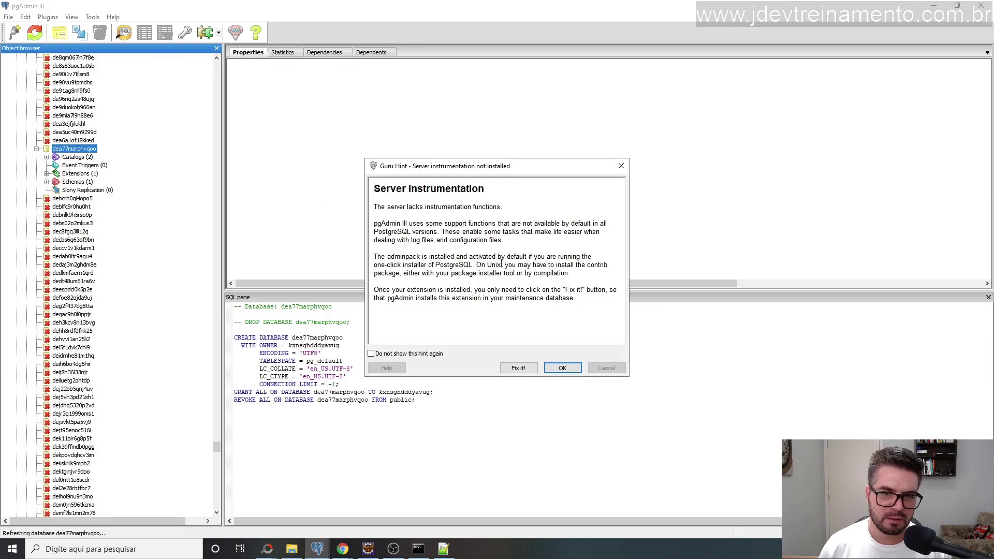
pyautogui.click(400, 354)
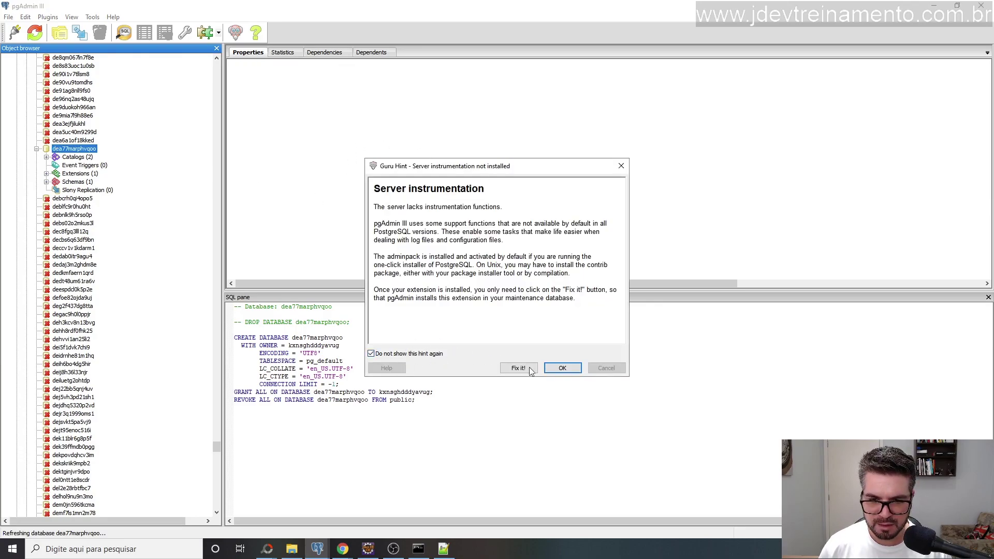
pyautogui.click(560, 368)
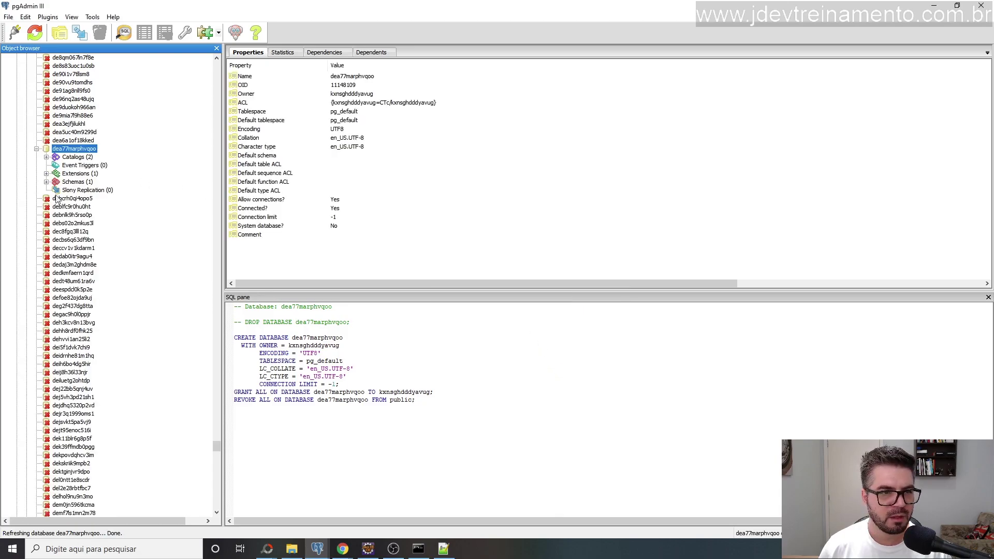
# Expand Schemas > public and dismiss the repeated 'column proisagg does not exist' errors.
pyautogui.click(46, 182)
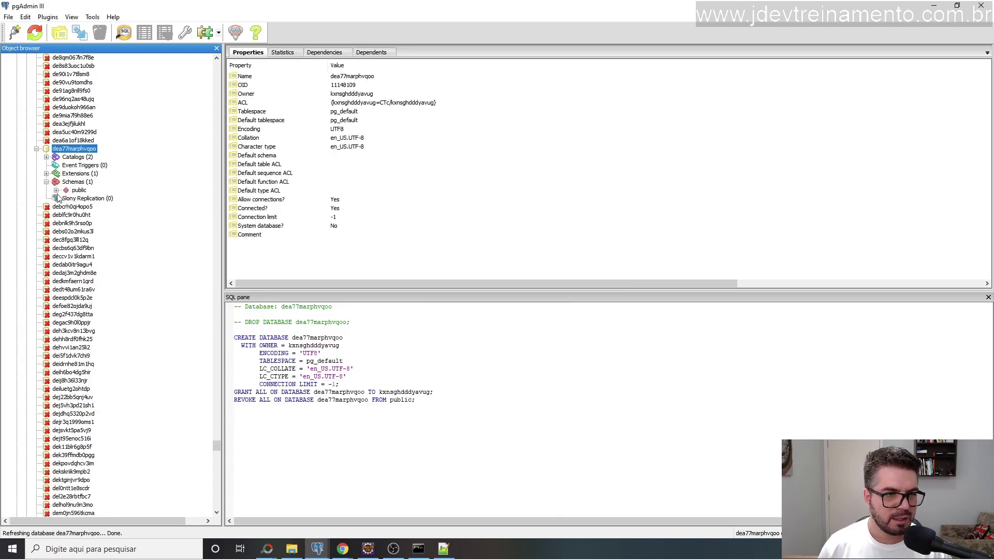
pyautogui.click(56, 190)
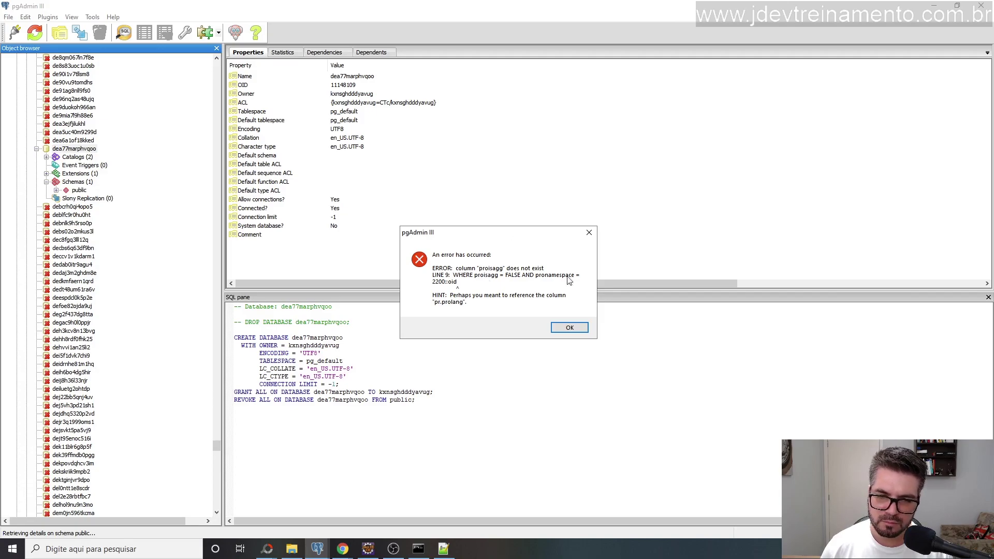
pyautogui.click(569, 327)
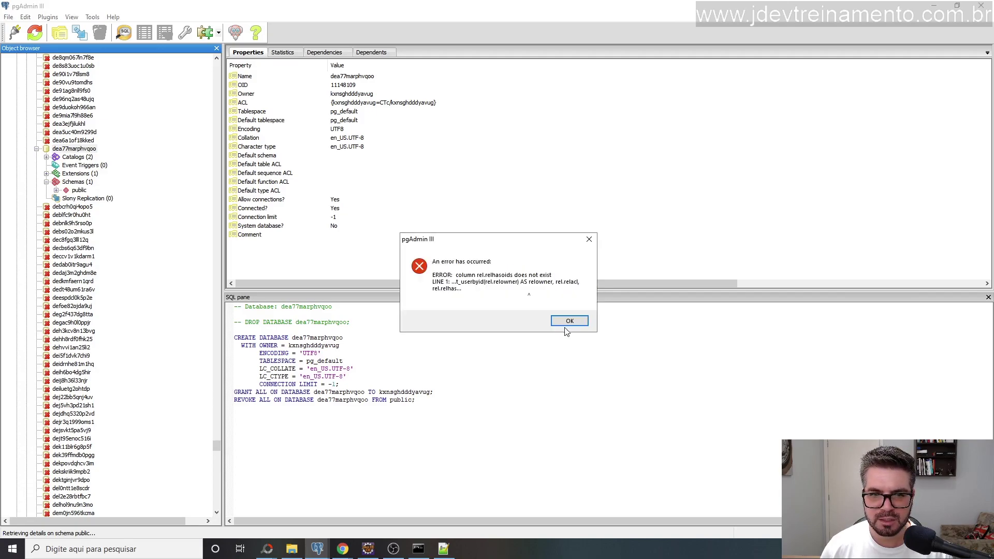
pyautogui.click(570, 327)
pyautogui.click(570, 327)
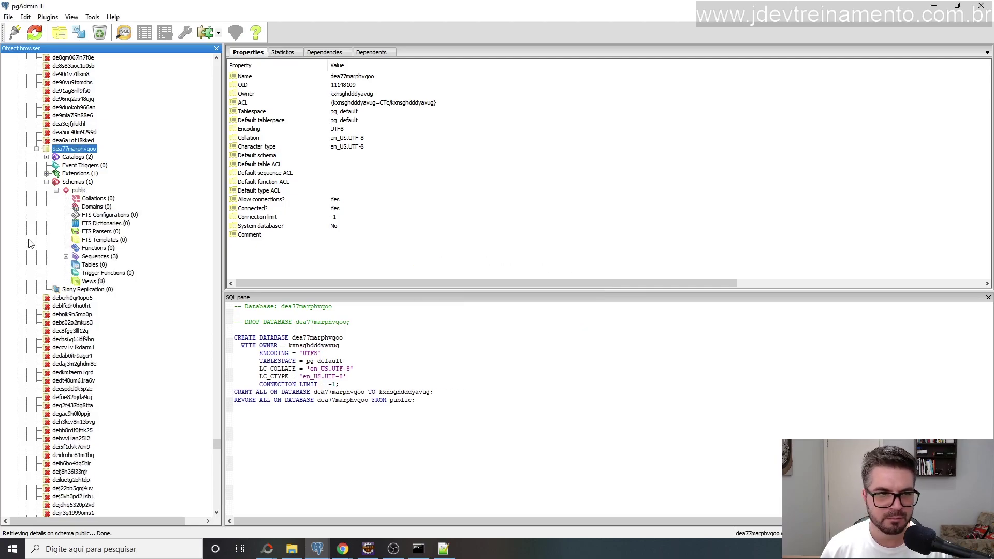
# Show the public schema's three sequences and zero tables, then refresh the dea77marphvqoo database.
pyautogui.click(66, 257)
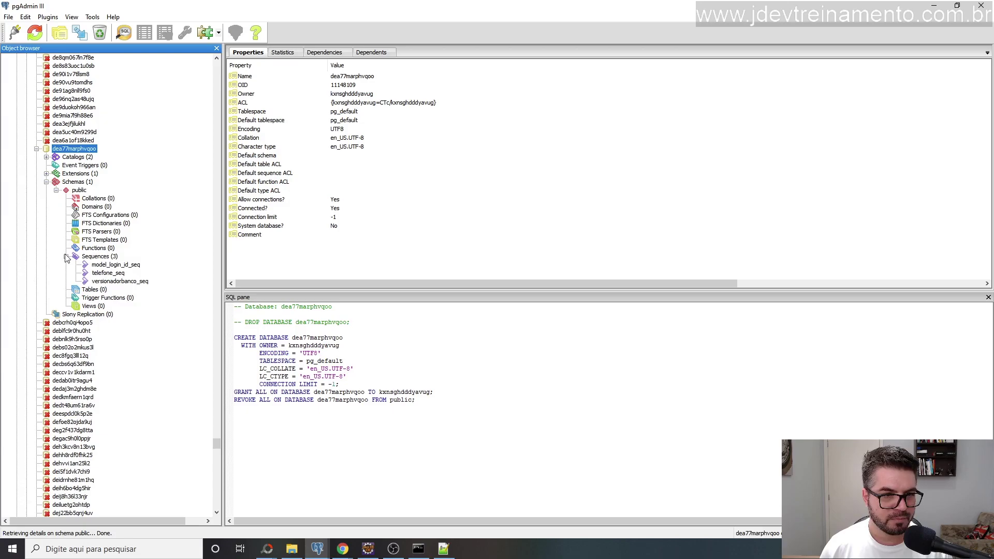
pyautogui.click(102, 257)
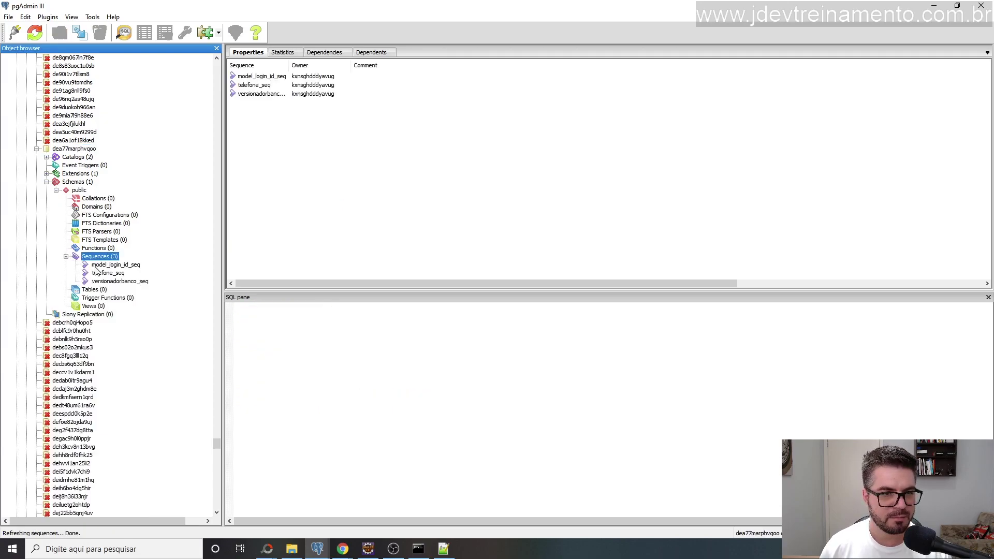
pyautogui.click(93, 291)
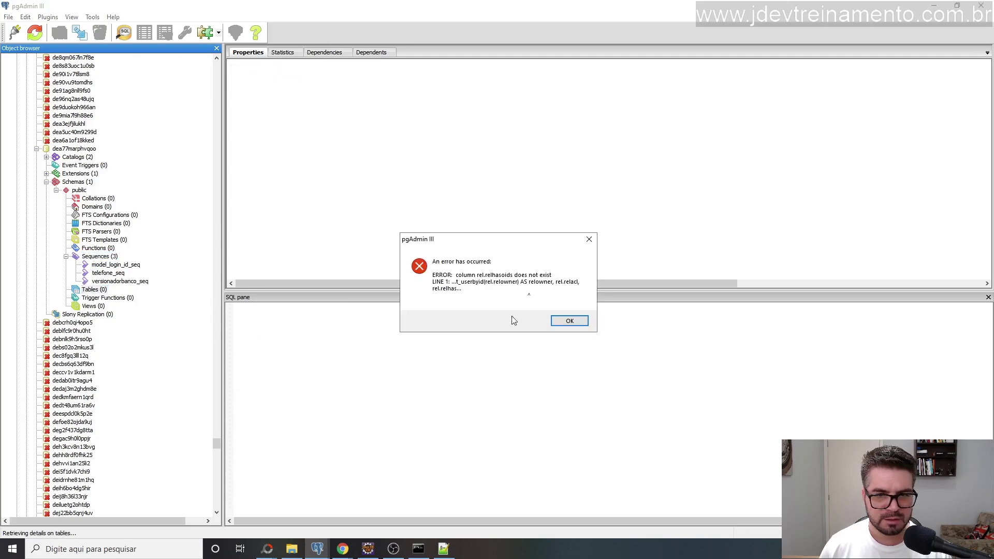
pyautogui.click(569, 320)
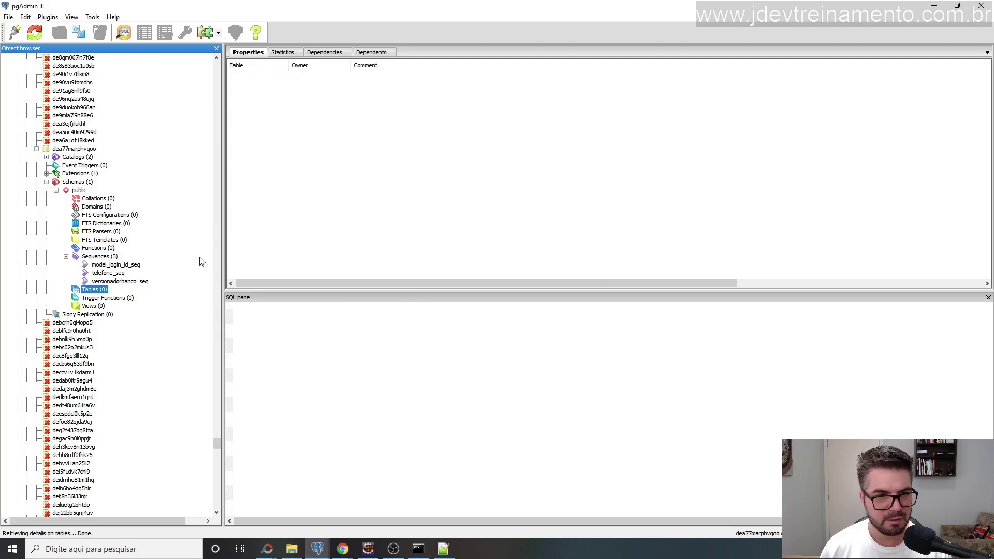
pyautogui.click(569, 319)
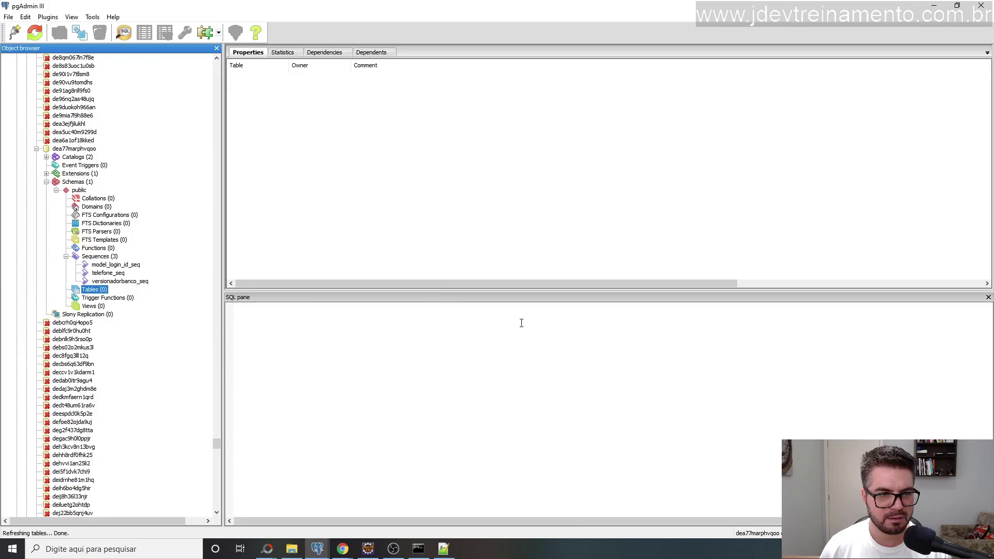
pyautogui.click(74, 149)
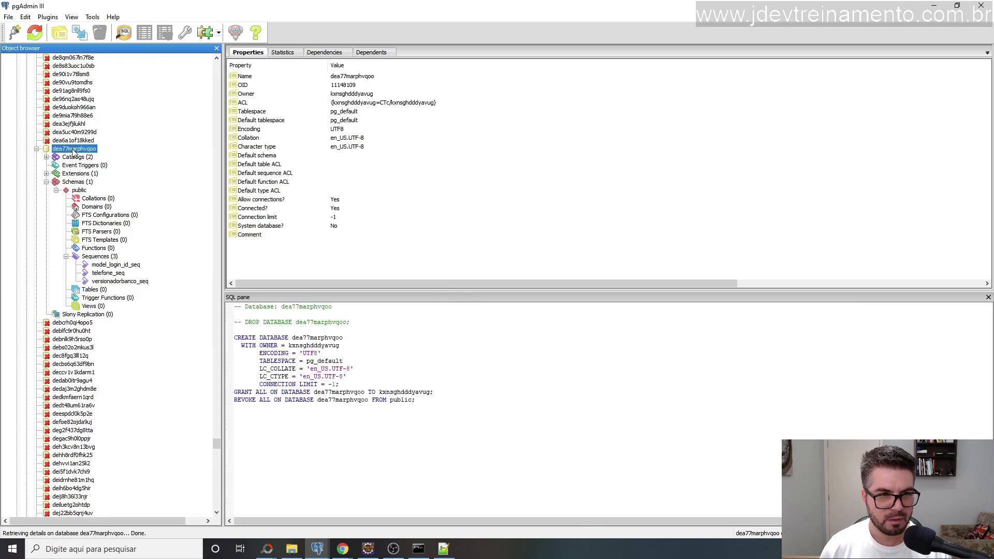
pyautogui.press('F5')
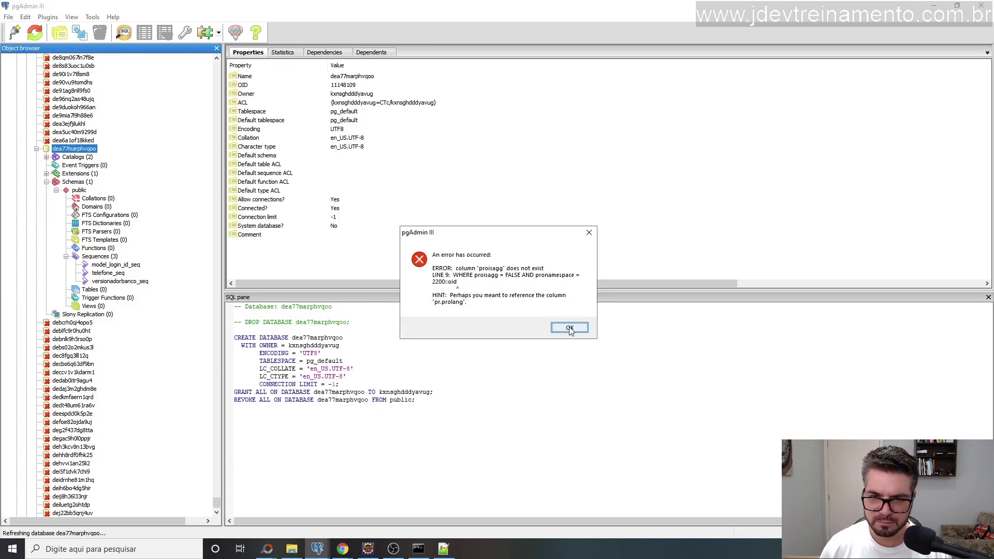
# Dismiss the four repeated 'proisagg does not exist' errors so the dea77marphvqoo refresh completes.
pyautogui.click(570, 329)
pyautogui.click(568, 326)
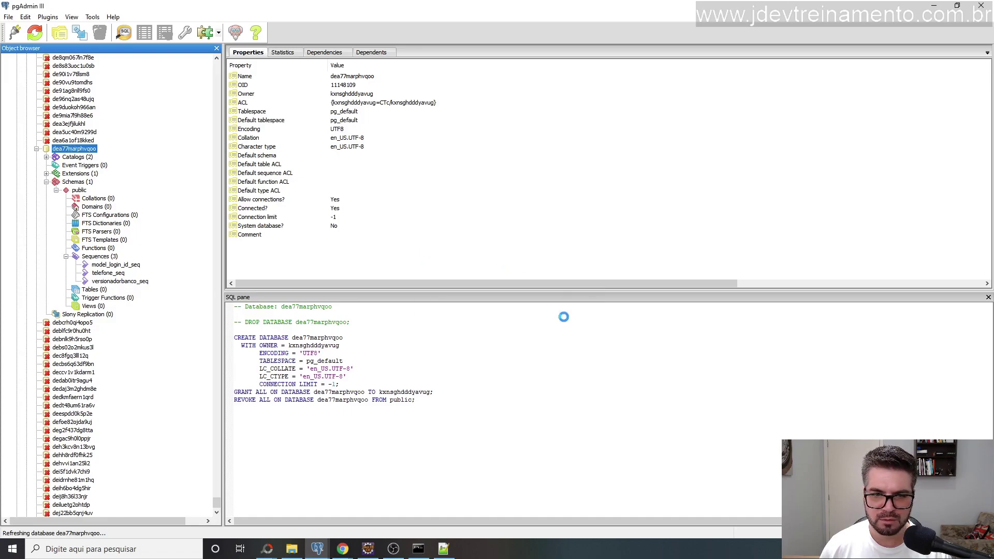
pyautogui.click(563, 326)
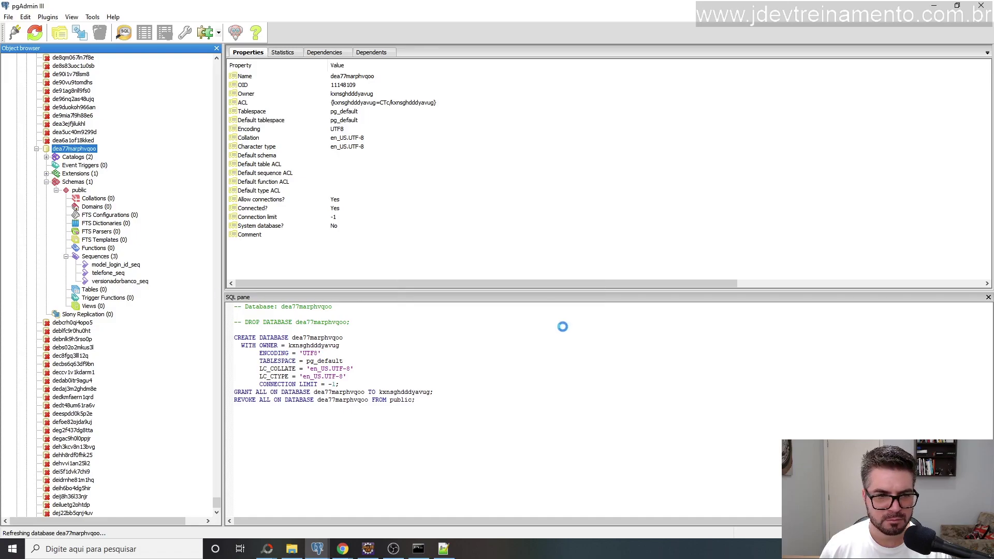
pyautogui.click(563, 327)
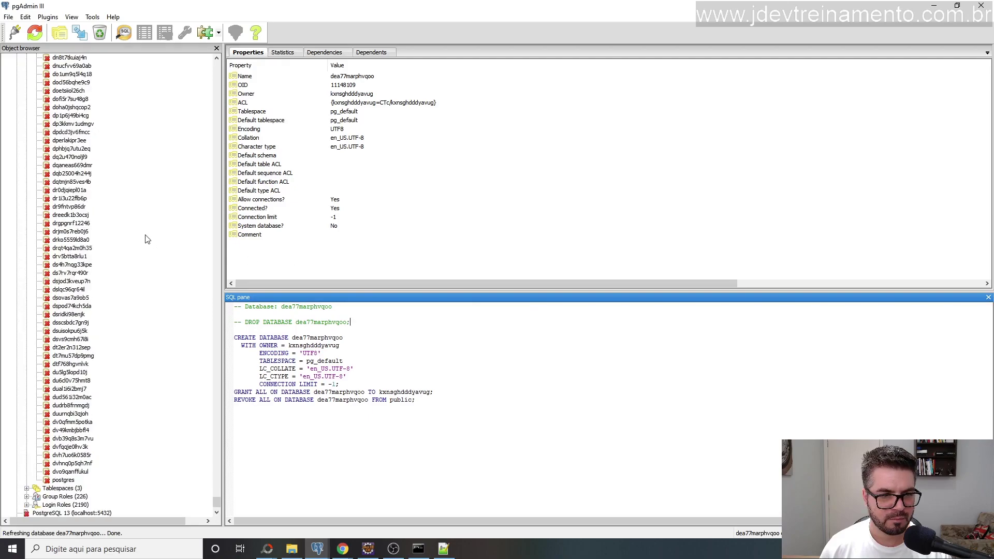
pyautogui.scroll(10, 104, 235)
pyautogui.scroll(15, 87, 236)
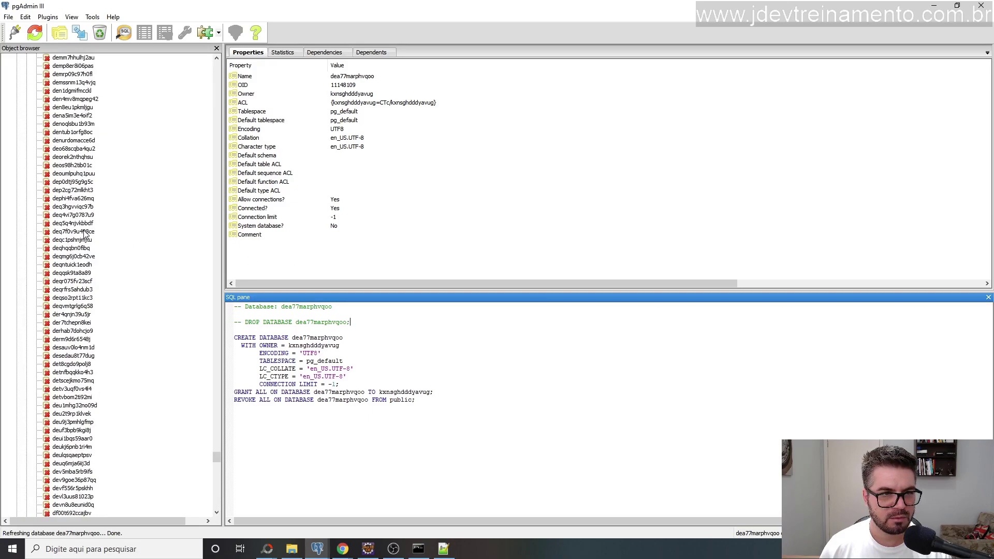
pyautogui.scroll(-20, 84, 234)
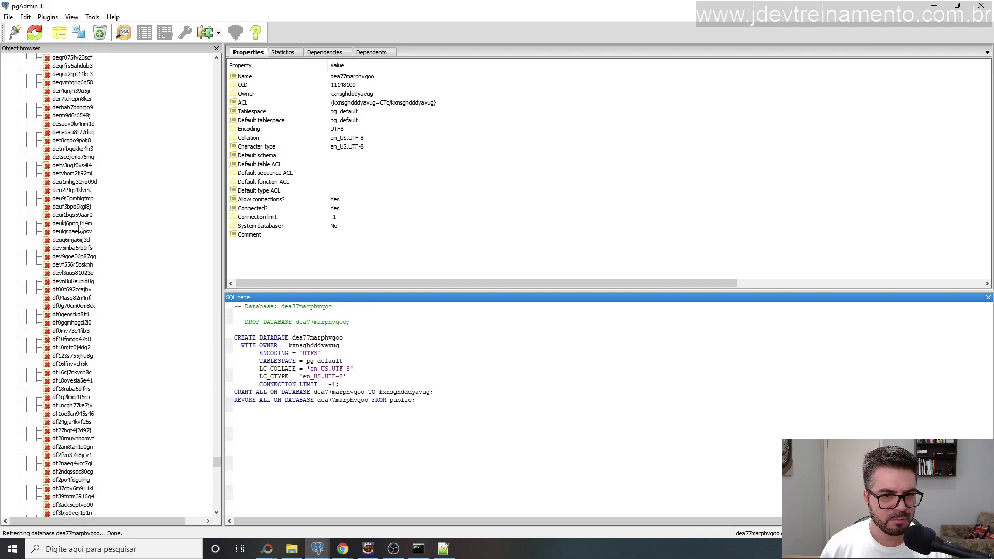
pyautogui.scroll(-6, 71, 225)
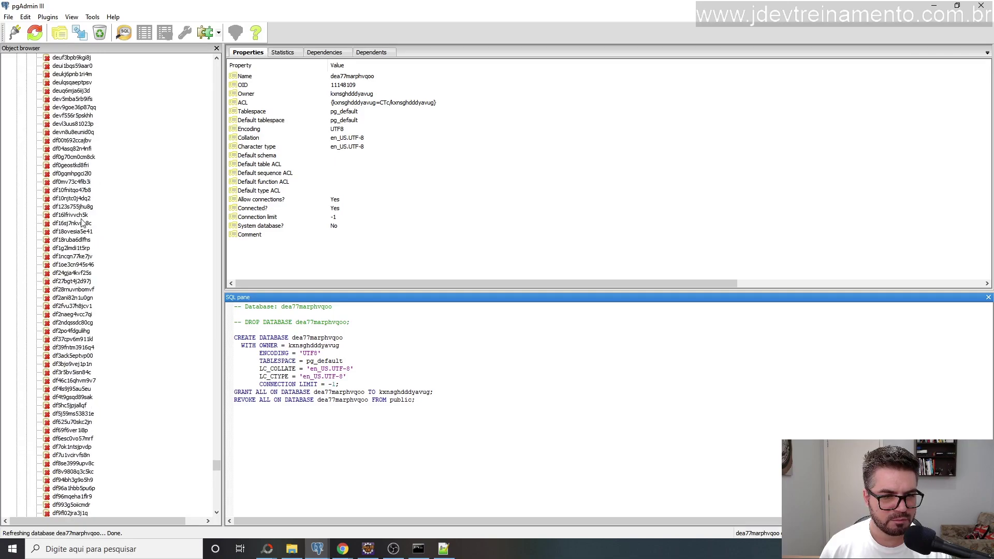
# Check the Heroku connection notes in Notepad++'s 'novo 19' tab, then select dev5mba5rb9ifs in pgAdmin.
pyautogui.click(443, 549)
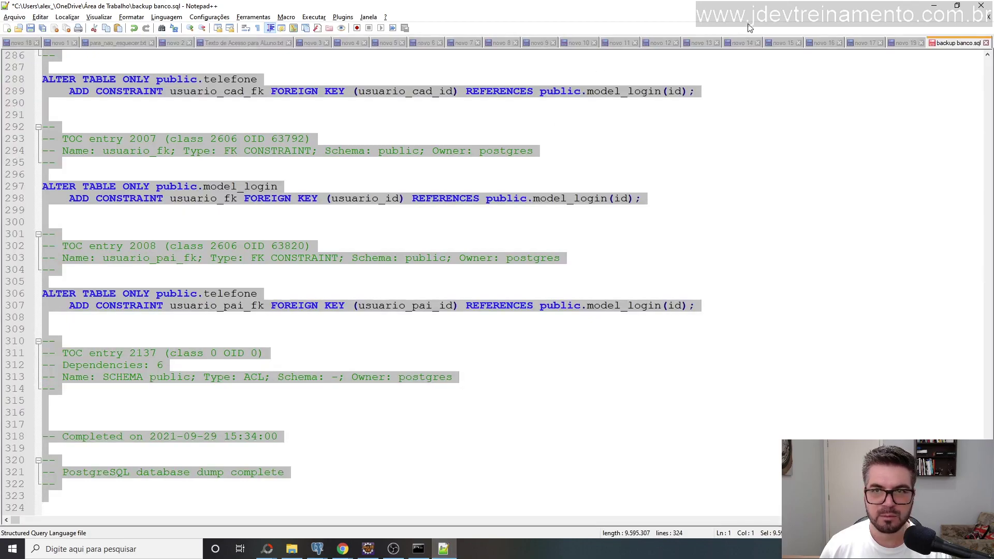
pyautogui.click(905, 43)
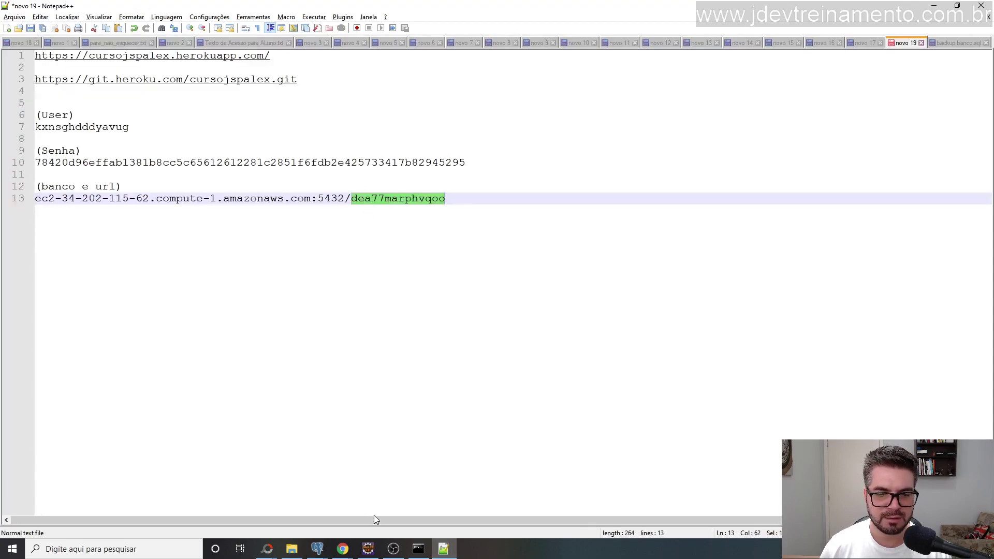
pyautogui.moveTo(320, 548)
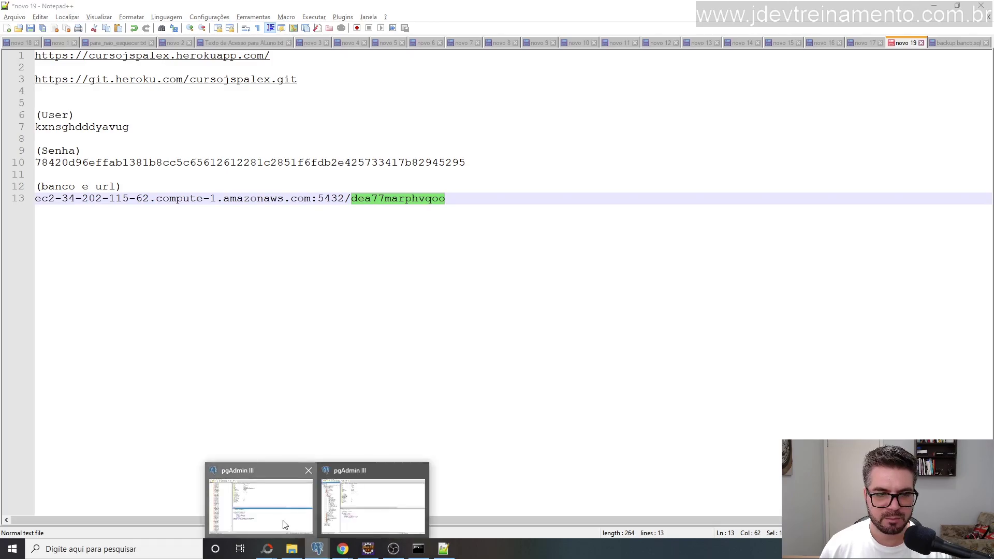
pyautogui.click(283, 524)
pyautogui.click(71, 99)
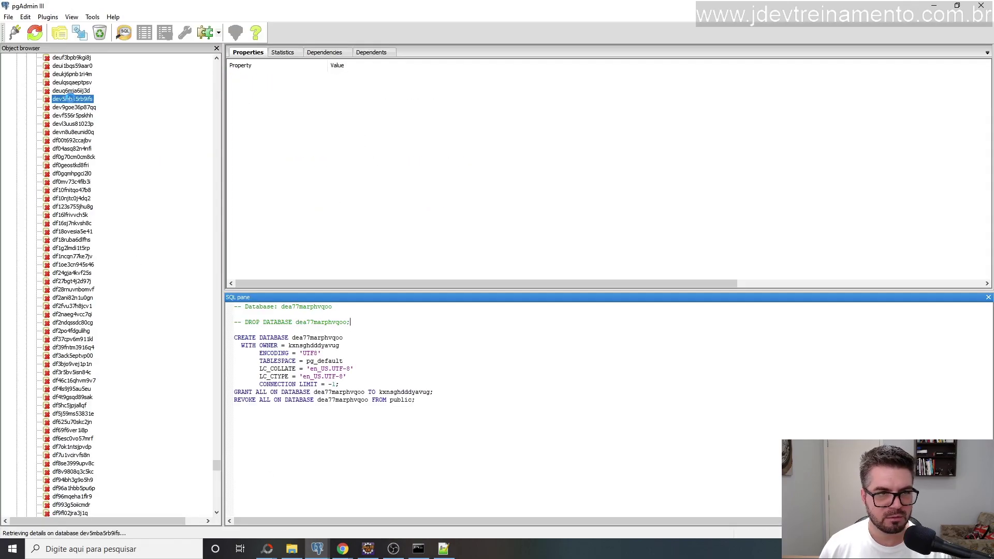
pyautogui.click(571, 316)
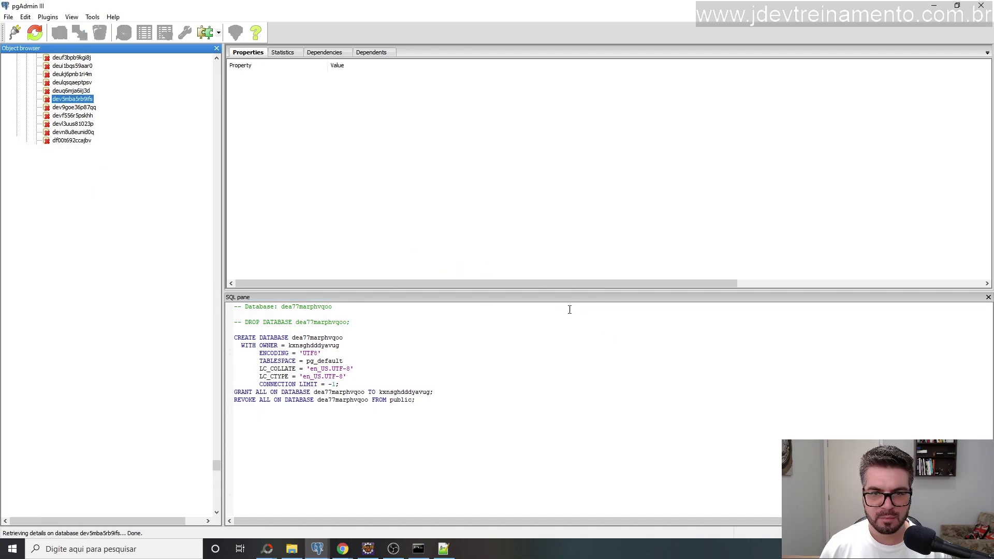
pyautogui.press('Down')
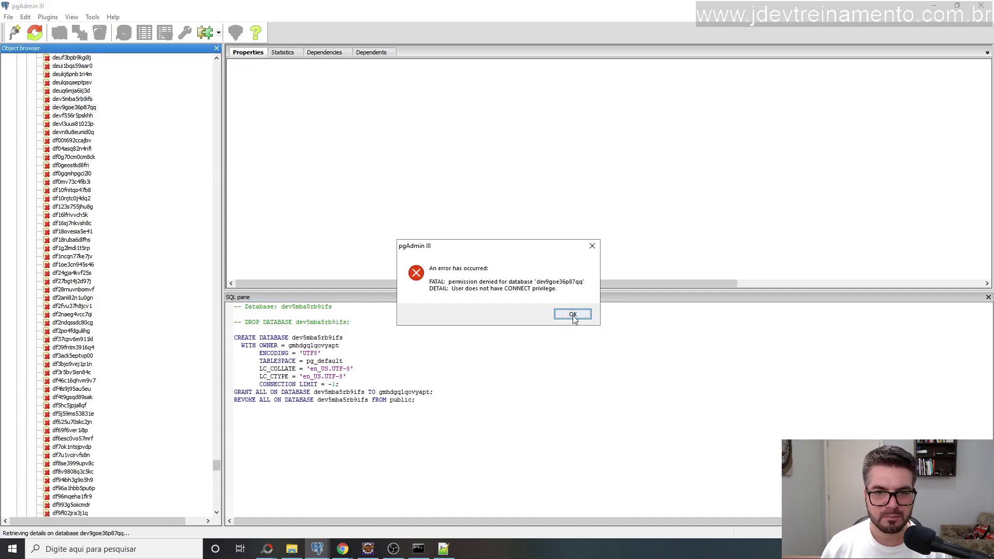
pyautogui.click(573, 314)
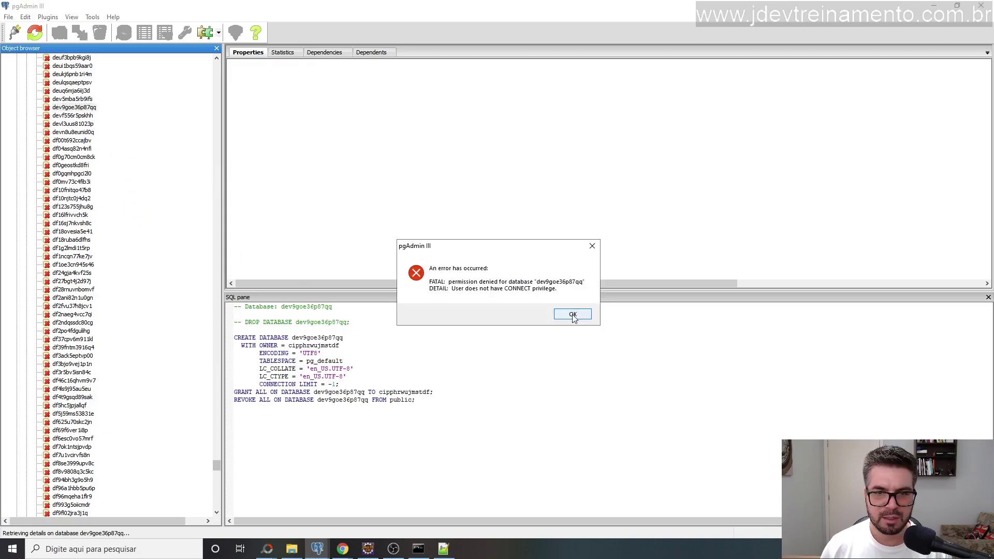
pyautogui.click(573, 315)
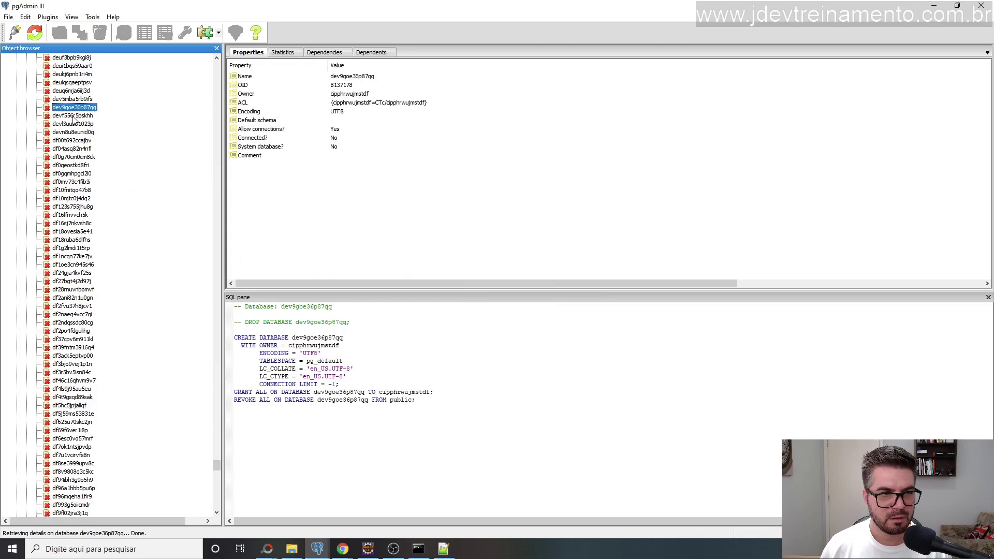
pyautogui.scroll(18, 74, 120)
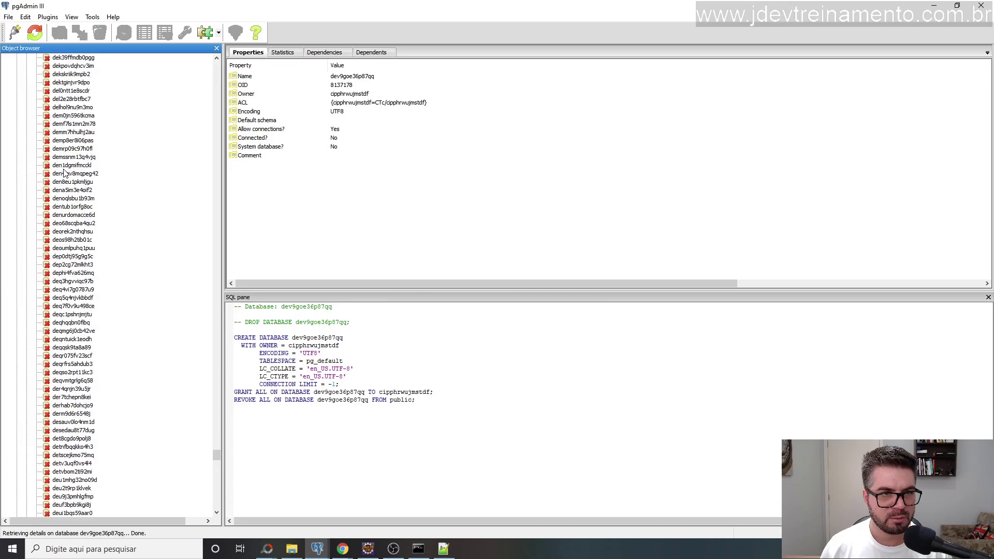
pyautogui.scroll(15, 61, 198)
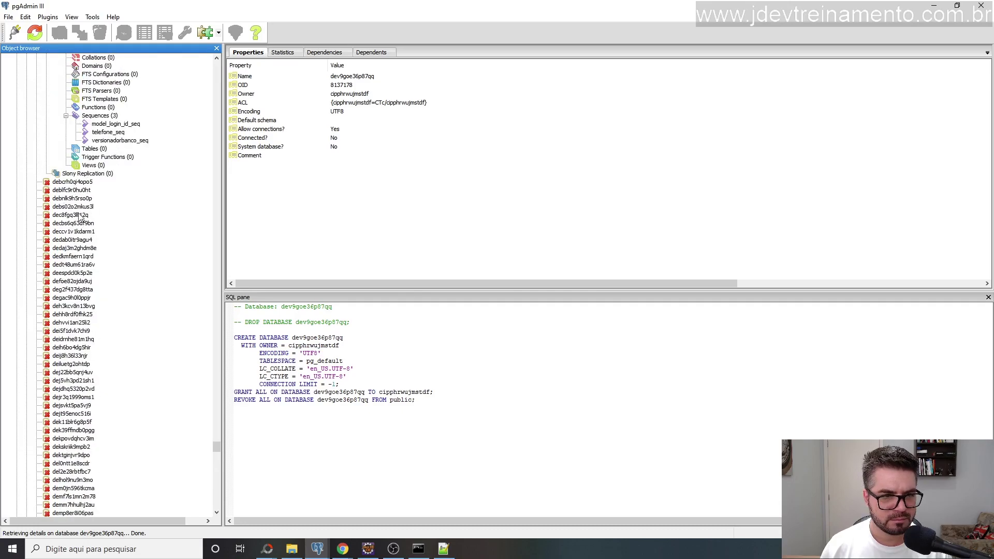
pyautogui.scroll(-20, 72, 282)
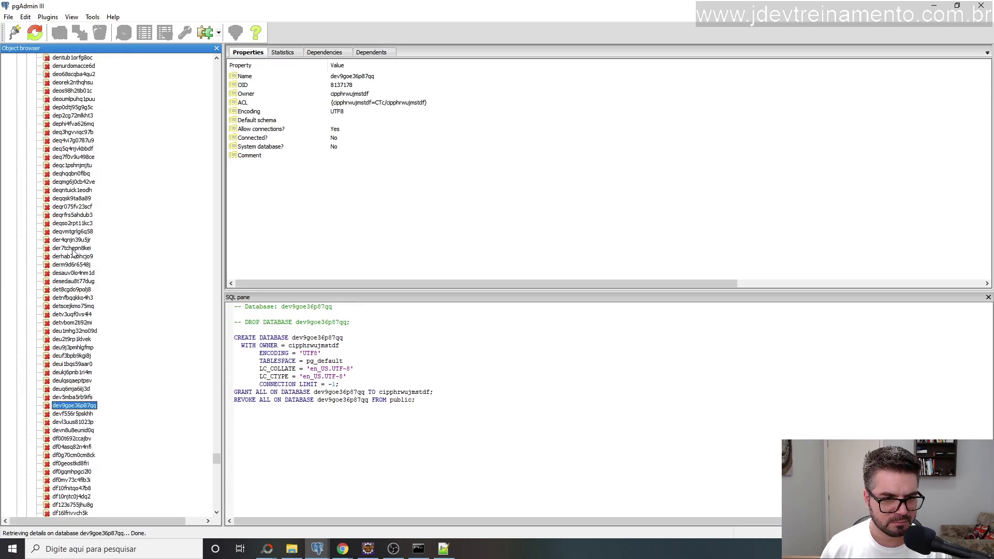
pyautogui.scroll(-20, 67, 244)
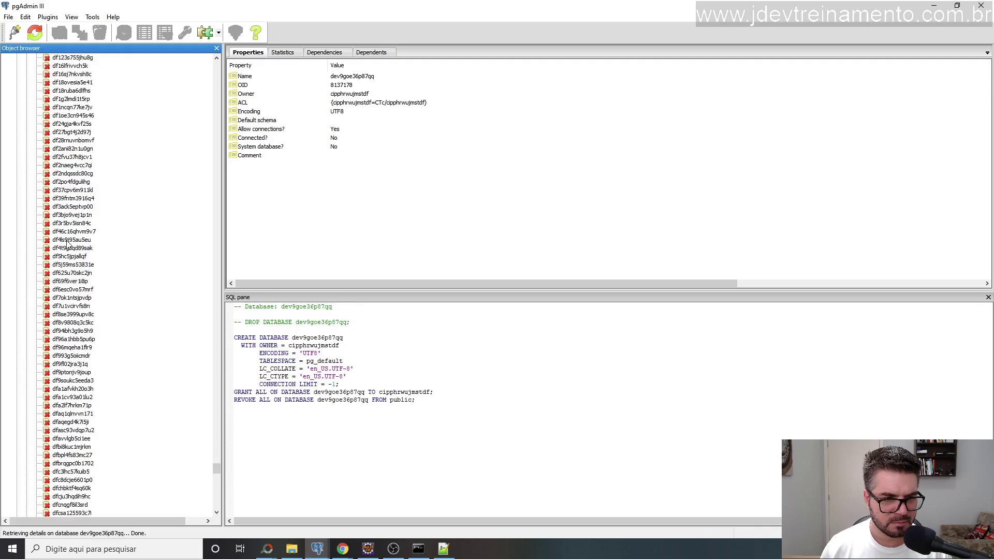
pyautogui.scroll(-15, 67, 243)
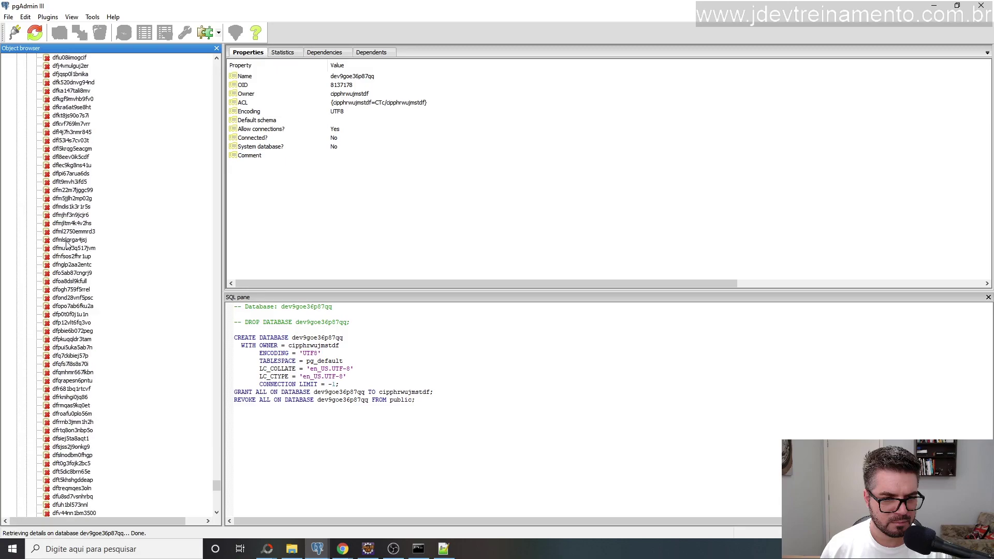
pyautogui.scroll(-20, 65, 239)
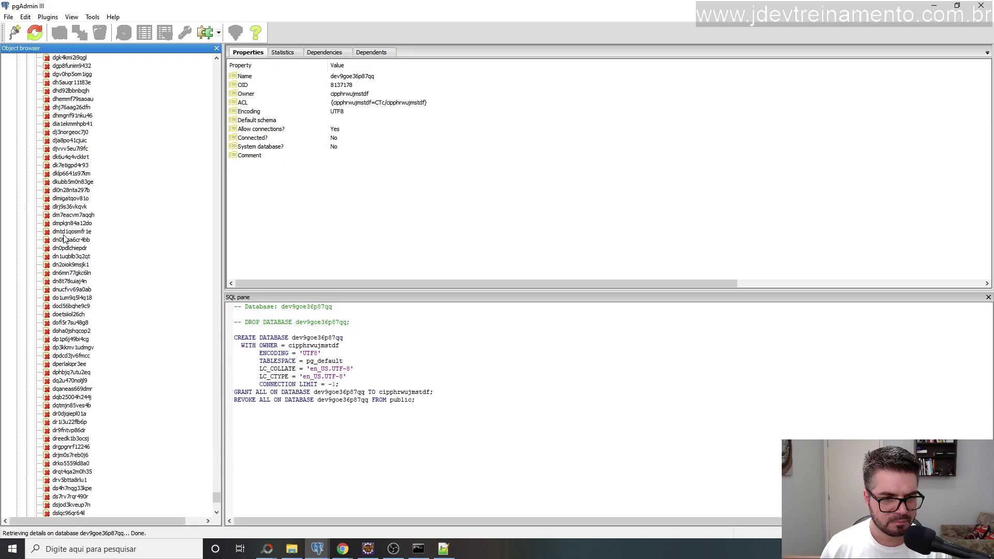
pyautogui.scroll(-3, 64, 238)
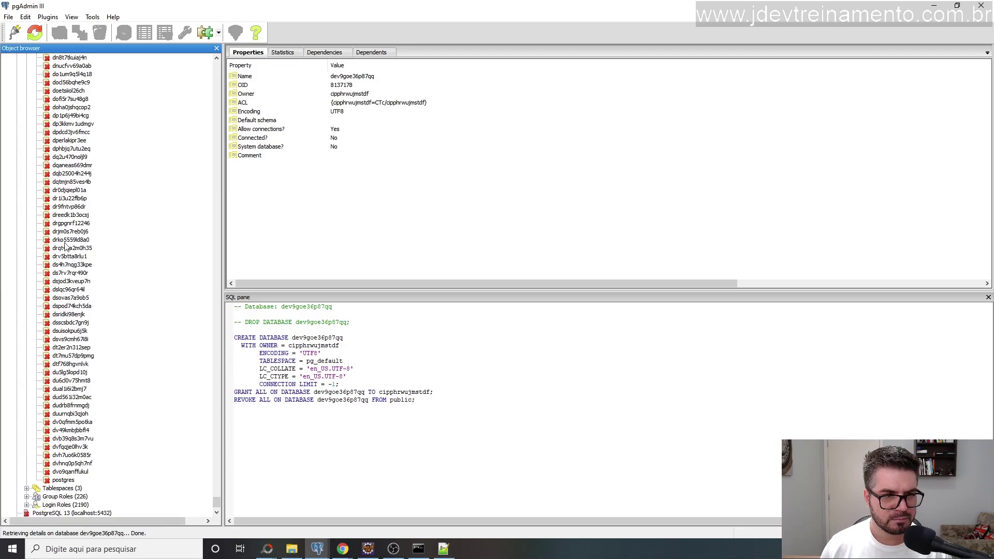
pyautogui.scroll(3, 71, 167)
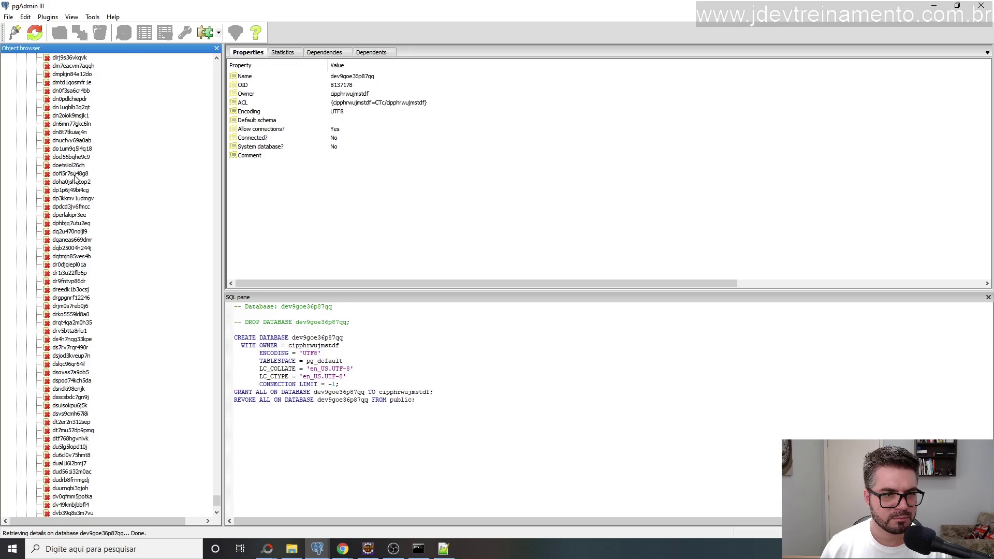
pyautogui.scroll(20, 63, 264)
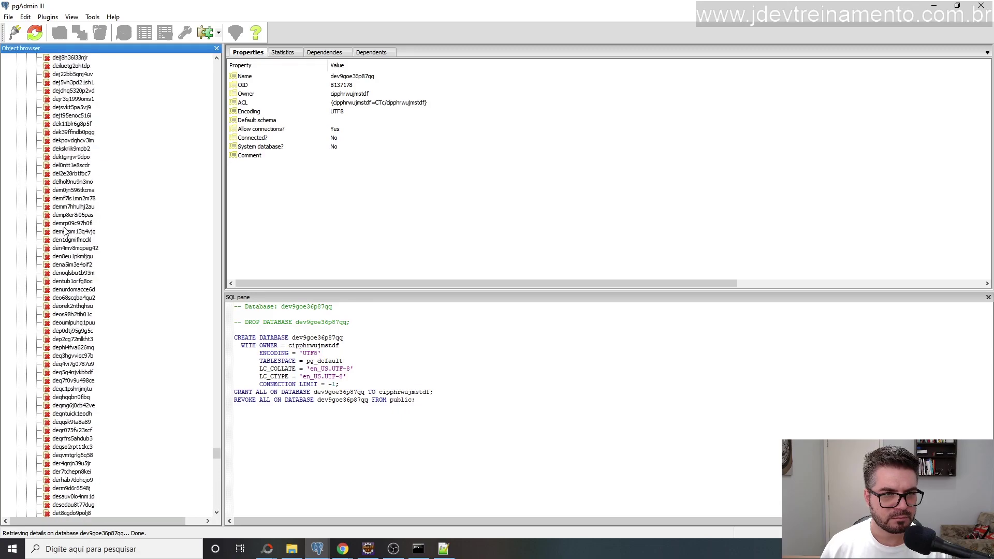
pyautogui.scroll(5, 66, 231)
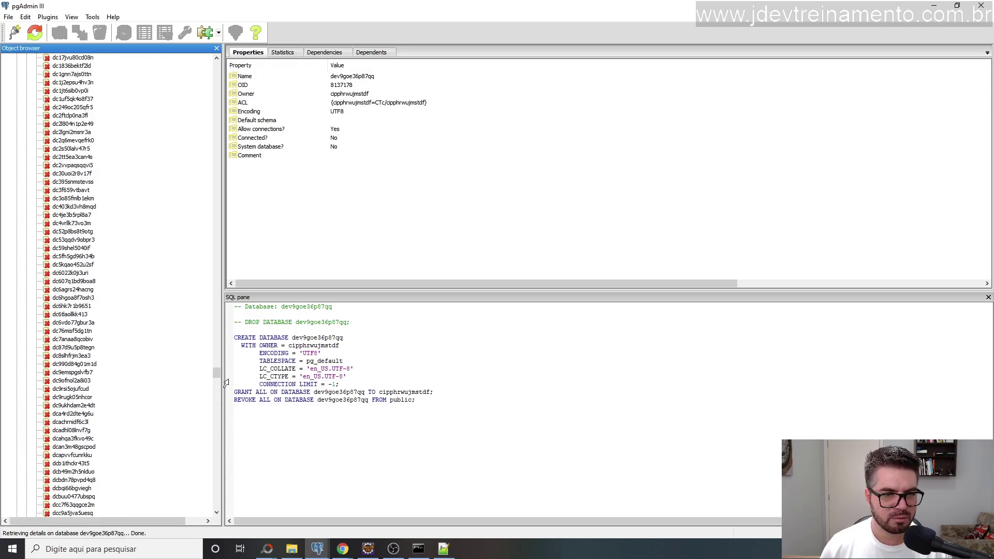
pyautogui.moveTo(217, 371); pyautogui.dragTo(219, 58)
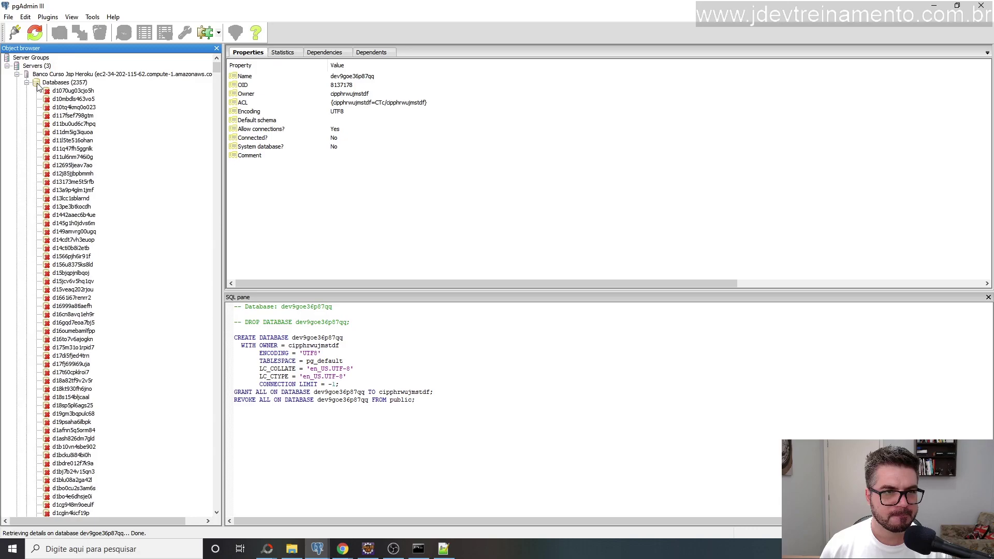
# List the 2357 Heroku databases, dismiss the permission error, and scroll through the list.
pyautogui.click(54, 83)
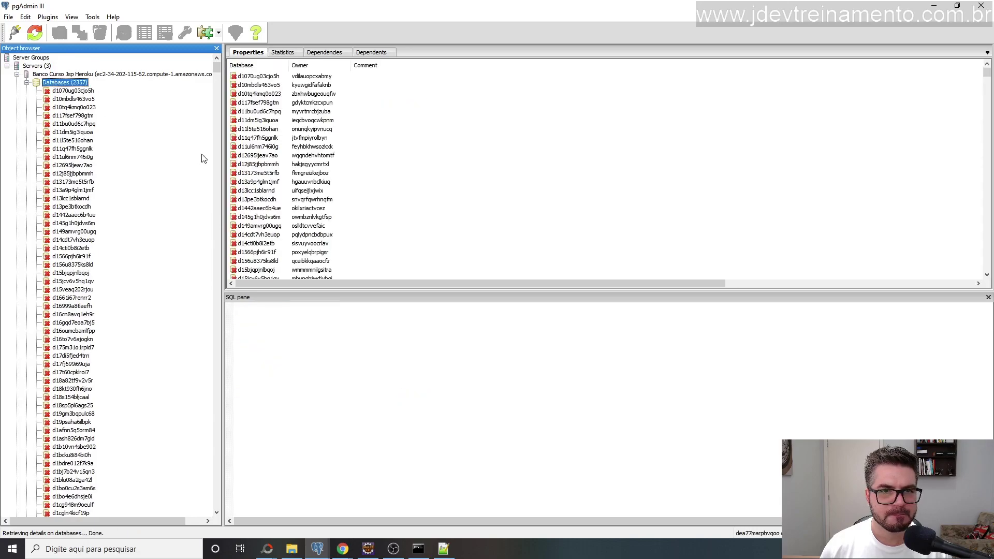
pyautogui.click(269, 128)
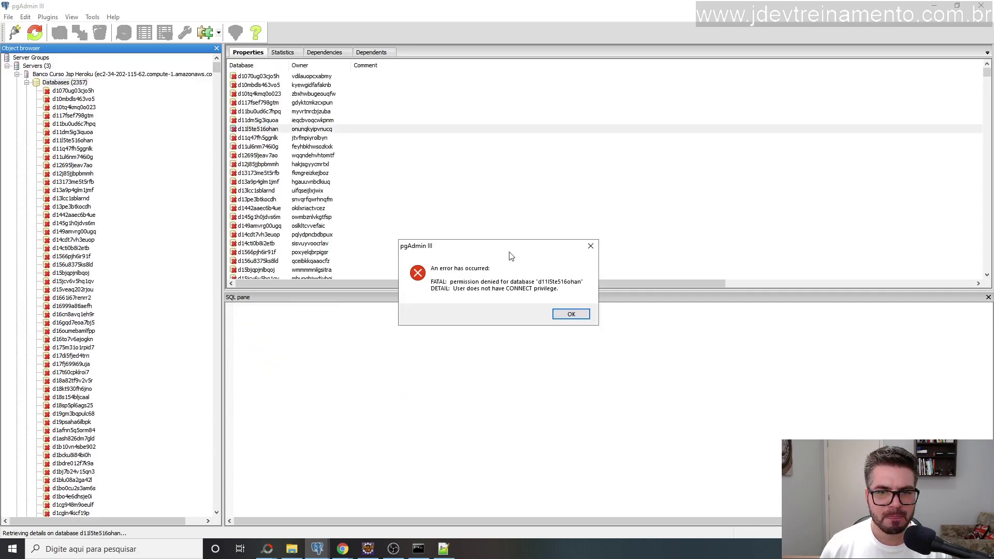
pyautogui.click(571, 314)
pyautogui.scroll(-20, 275, 242)
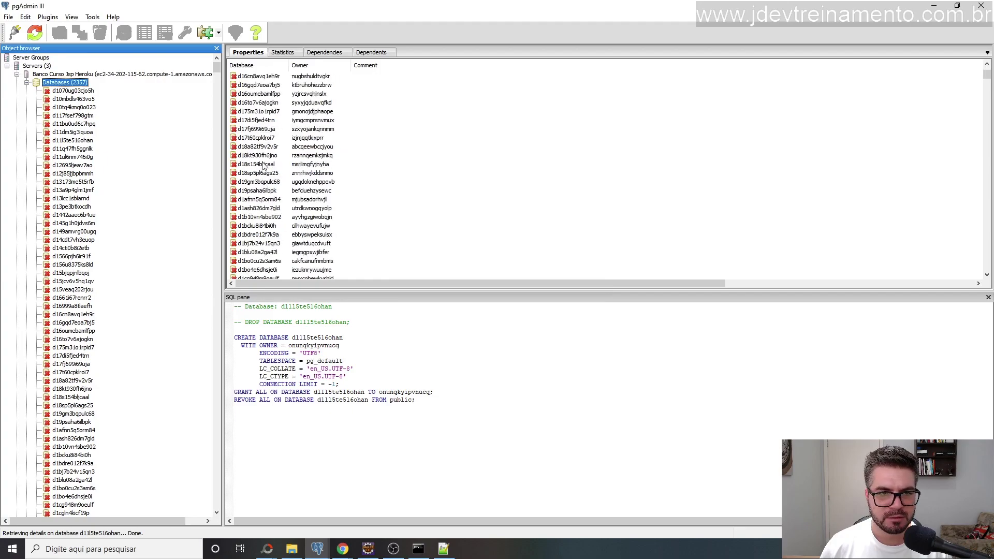
pyautogui.scroll(-20, 298, 155)
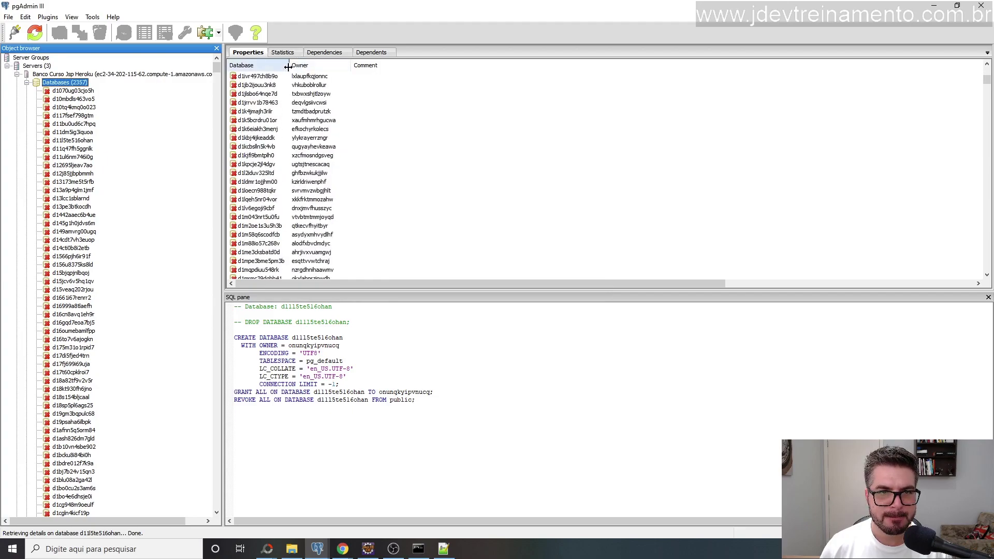
pyautogui.scroll(-20, 258, 166)
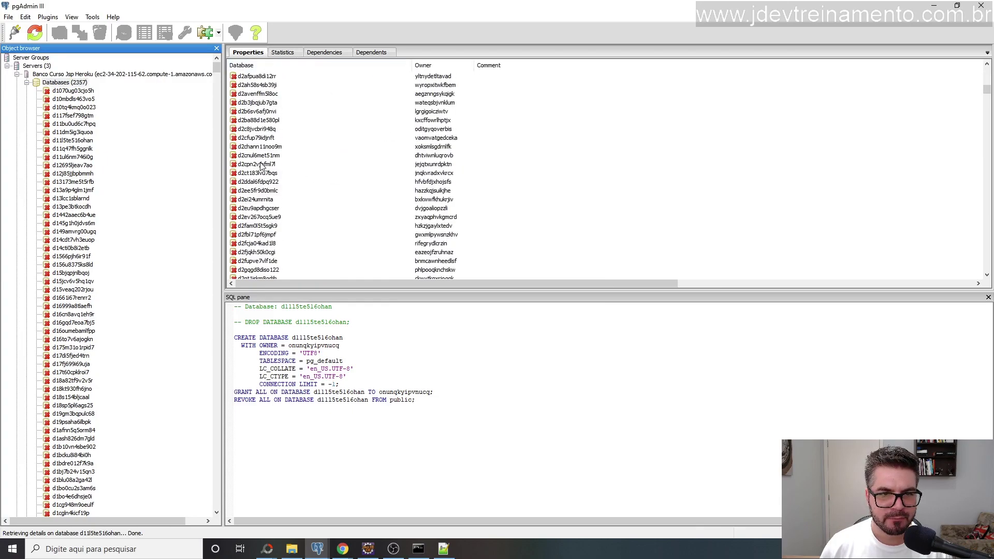
pyautogui.scroll(-15, 248, 164)
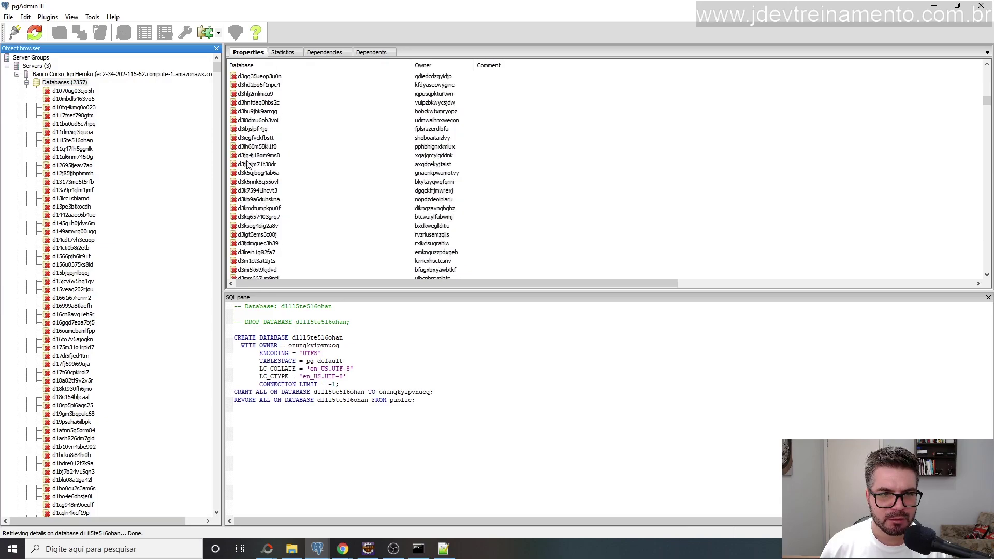
pyautogui.scroll(-20, 248, 165)
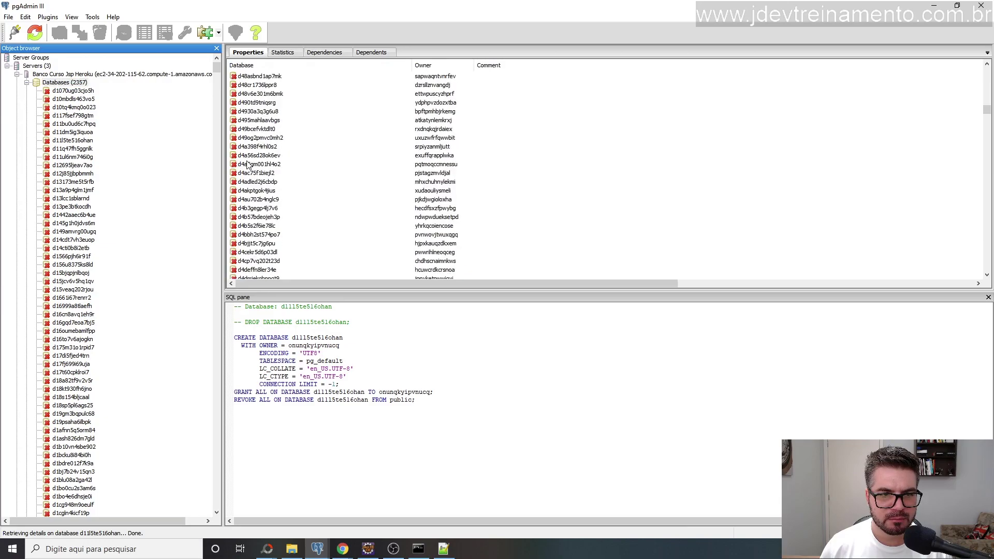
pyautogui.scroll(-10, 249, 164)
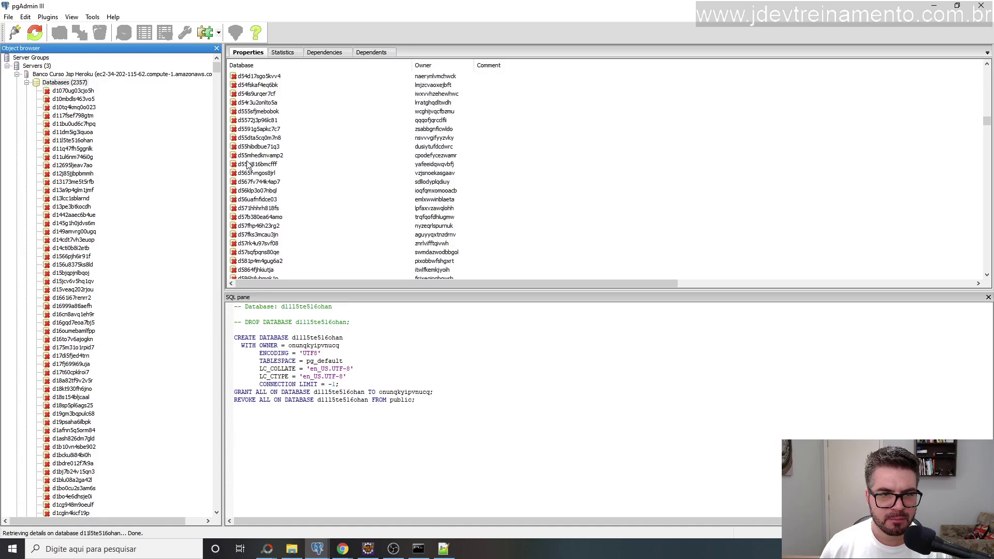
pyautogui.scroll(-20, 248, 165)
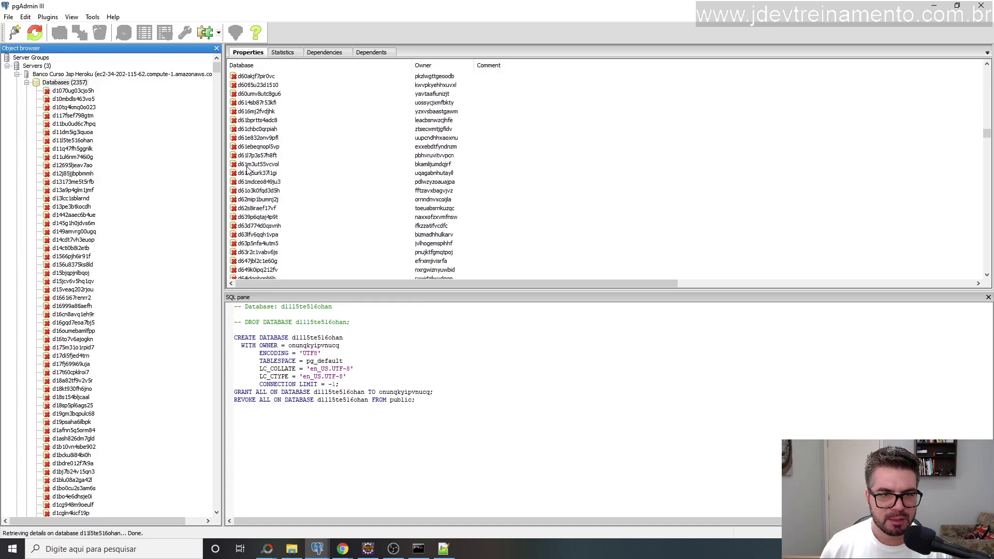
pyautogui.scroll(-20, 247, 168)
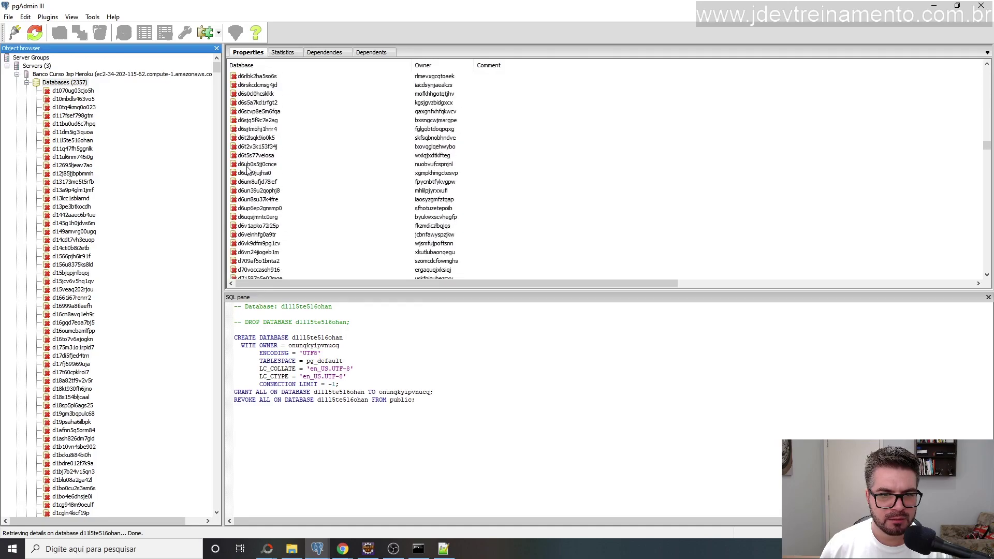
pyautogui.scroll(-15, 248, 168)
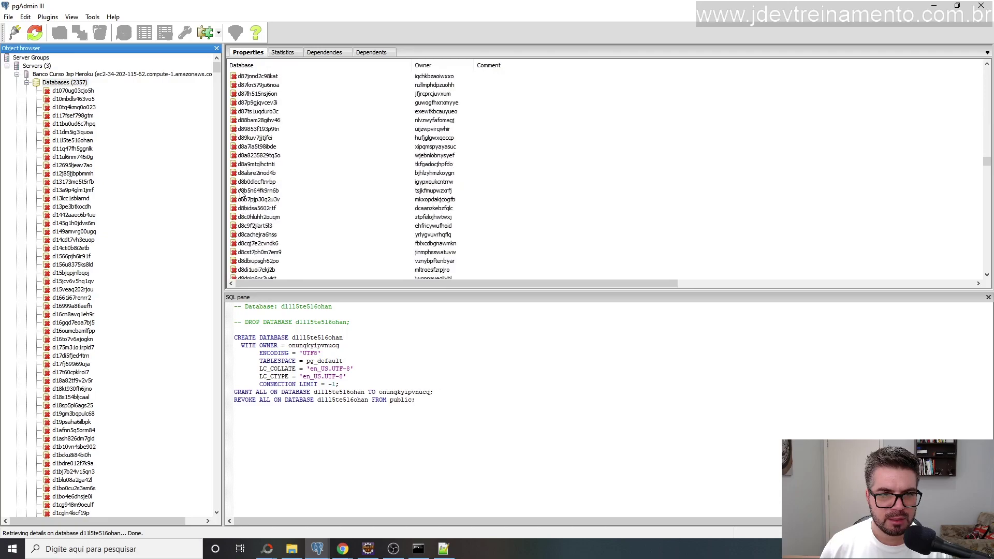
pyautogui.scroll(-20, 251, 122)
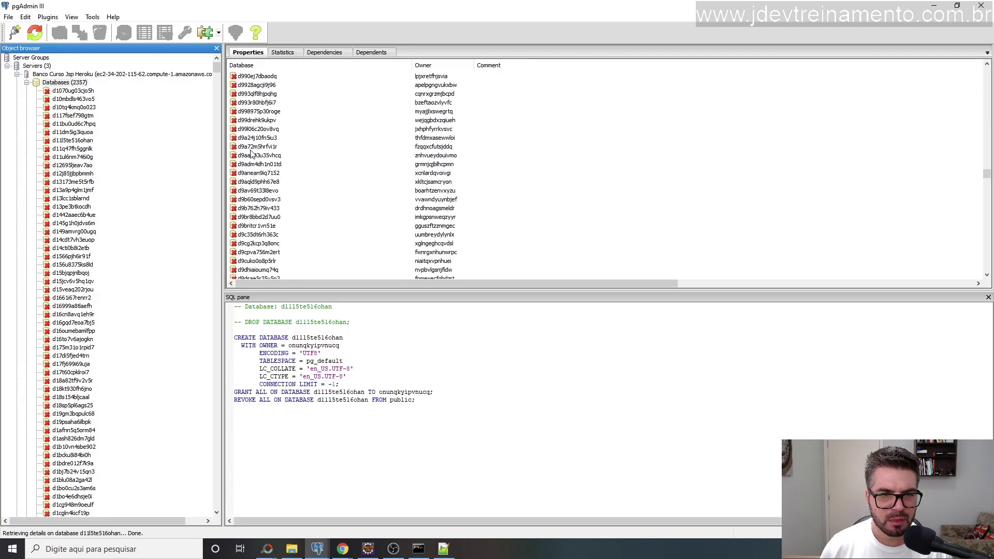
pyautogui.scroll(-5, 251, 154)
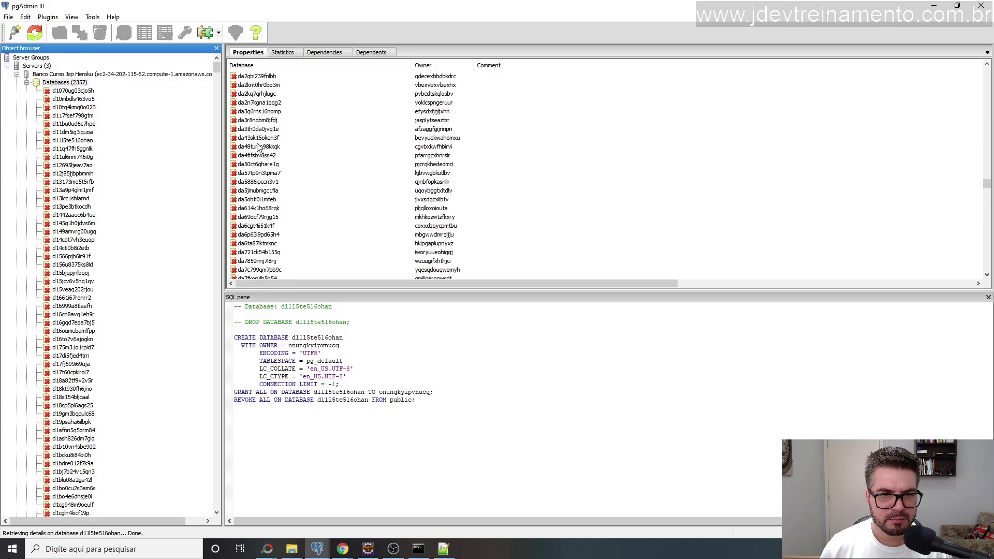
pyautogui.scroll(-3, 251, 239)
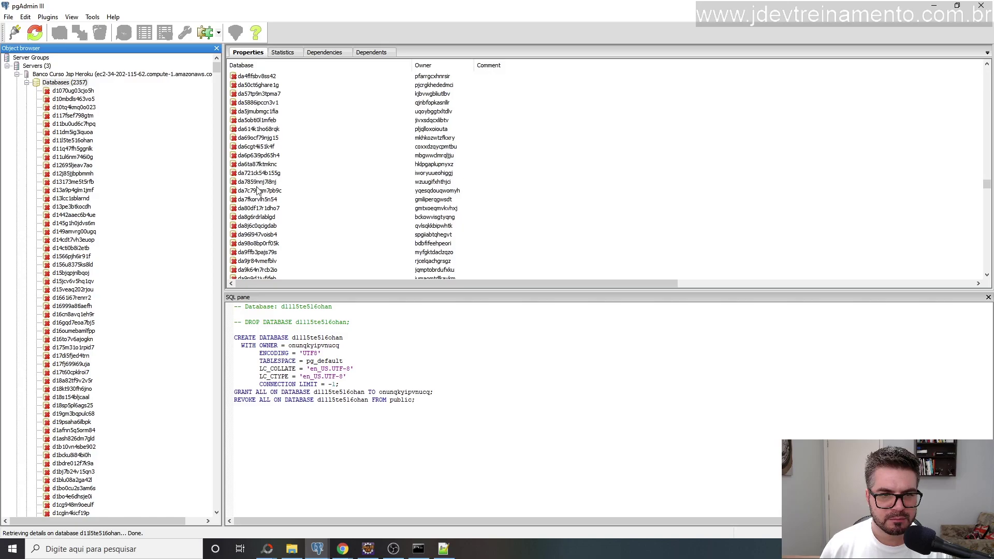
# Confirm the dea77marphvqoo name in the Notepad++ notes, then keep scanning pgAdmin's database list.
pyautogui.click(444, 548)
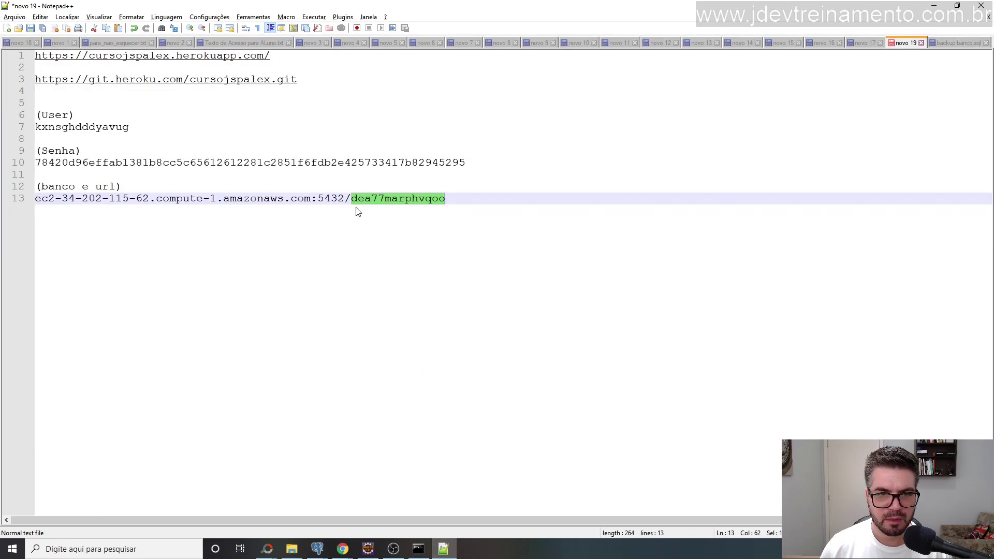
pyautogui.moveTo(318, 548)
pyautogui.click(364, 512)
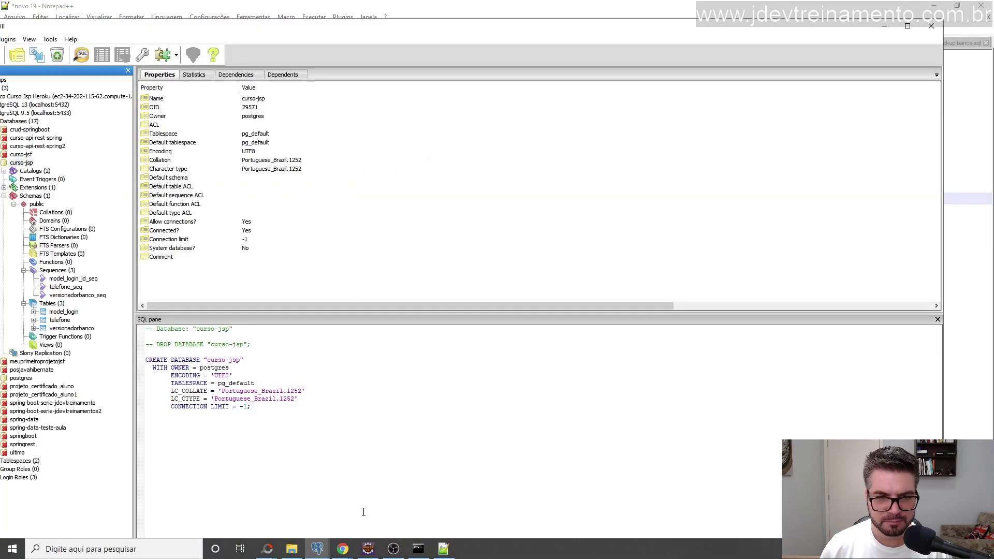
pyautogui.click(289, 506)
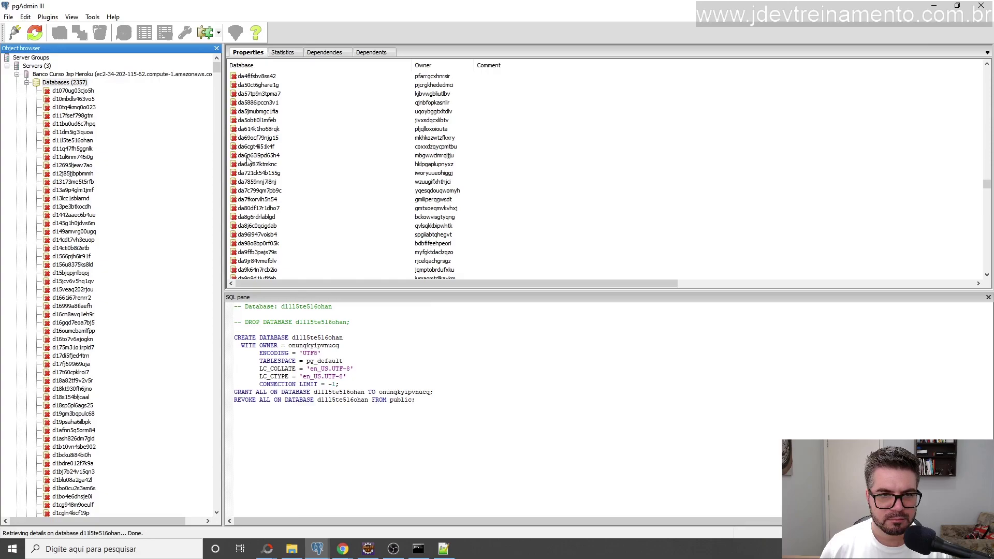
pyautogui.scroll(-8, 251, 202)
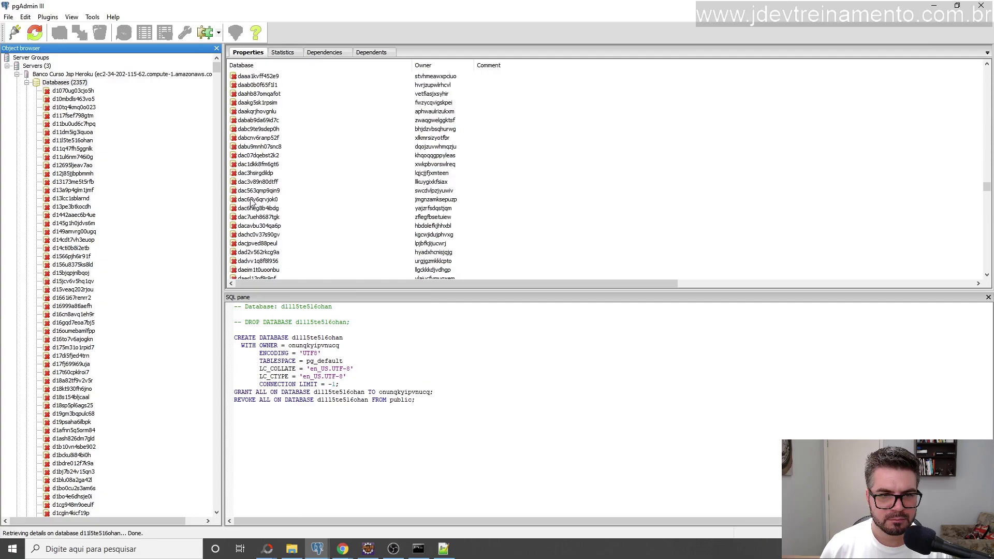
pyautogui.scroll(-15, 251, 202)
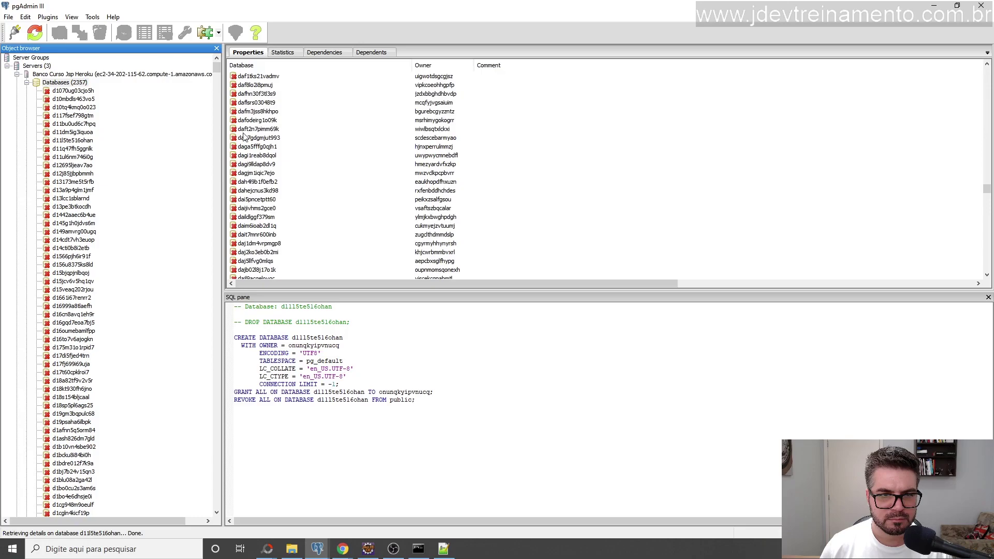
pyautogui.scroll(-3, 255, 211)
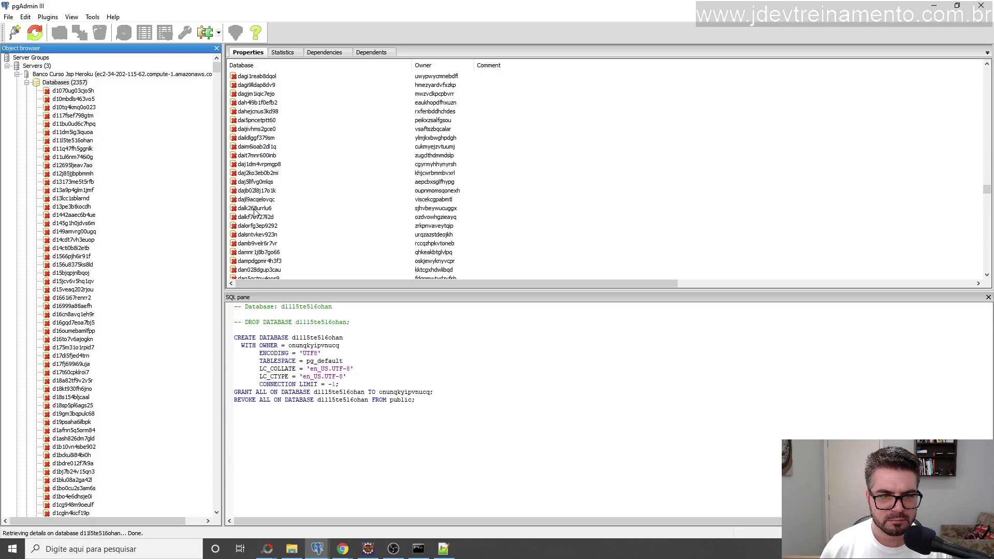
pyautogui.scroll(-15, 247, 141)
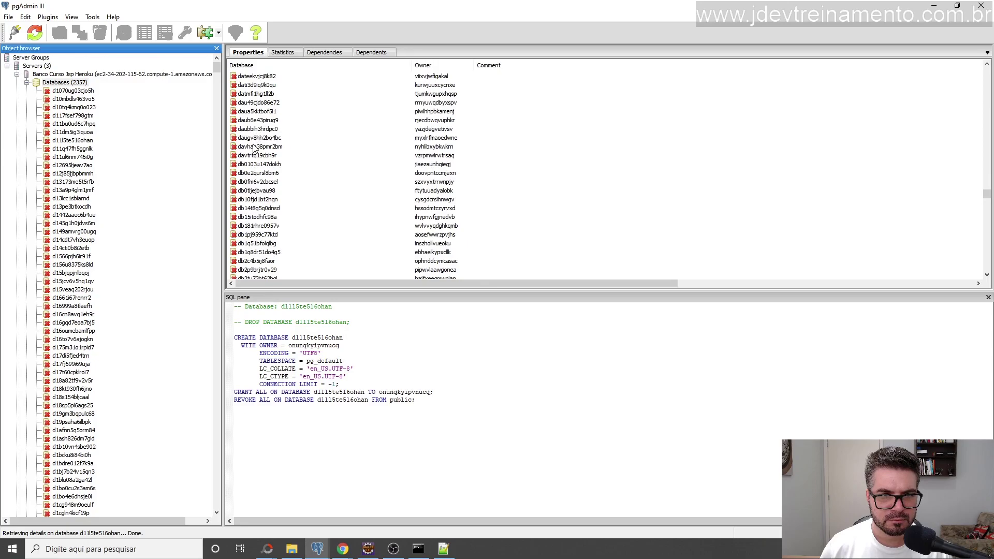
pyautogui.scroll(3, 254, 148)
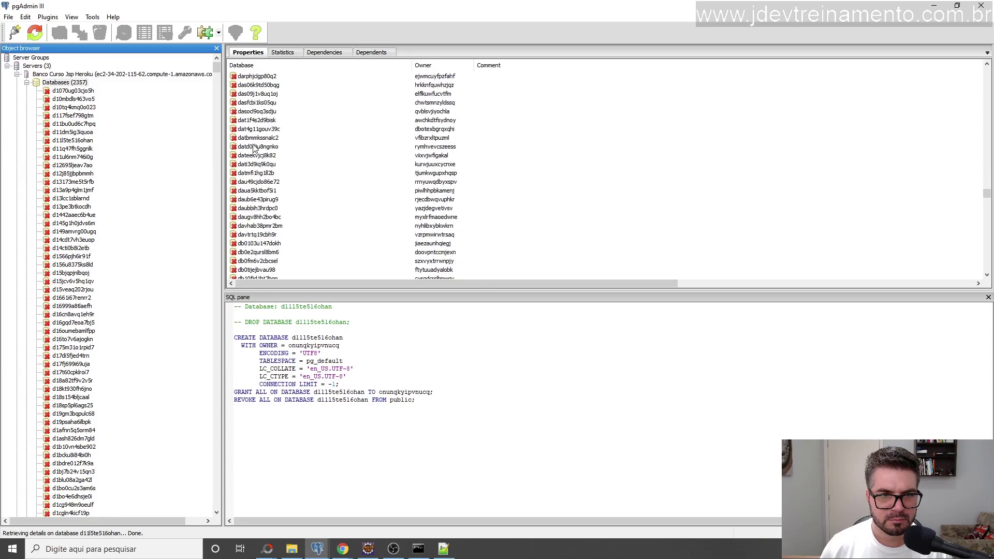
pyautogui.scroll(-15, 254, 147)
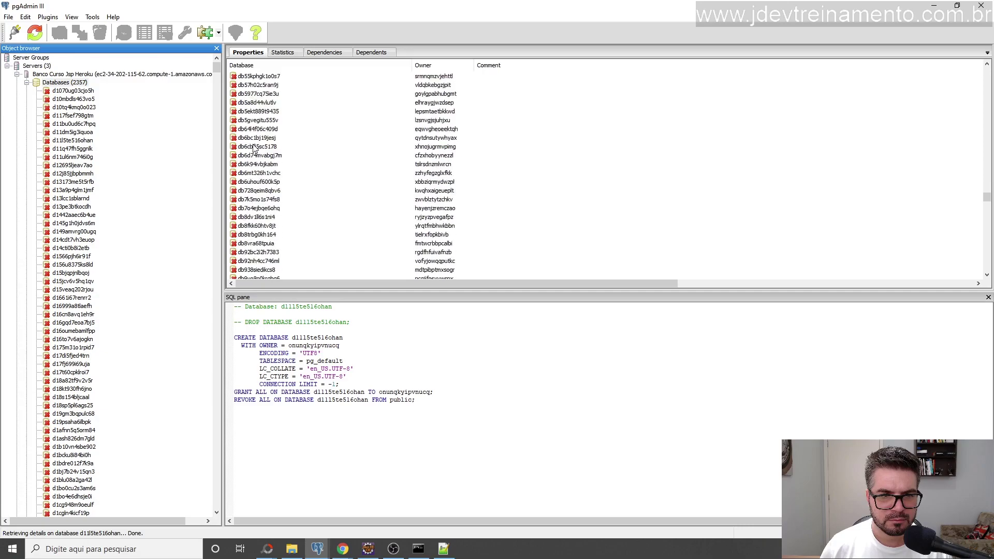
pyautogui.scroll(15, 254, 148)
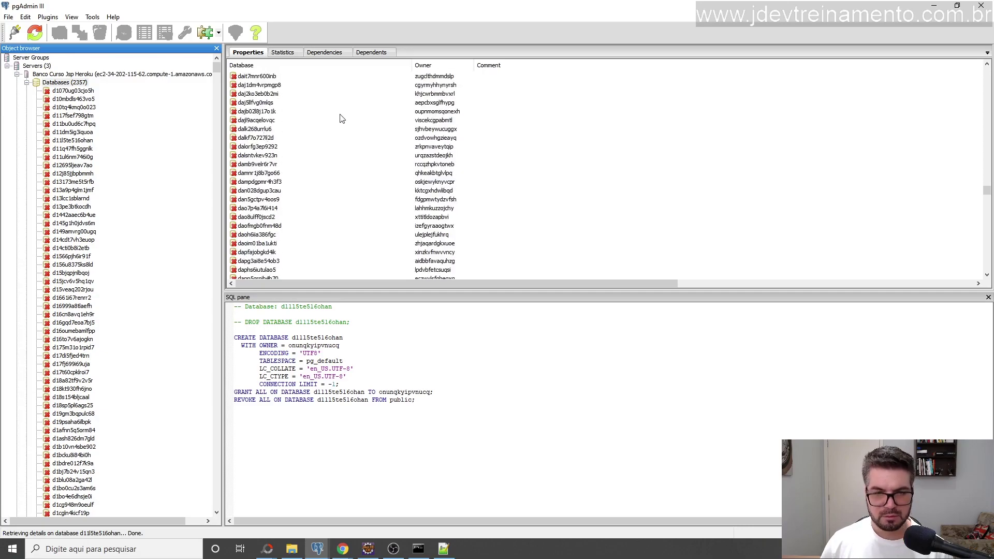
# Inspect databases dajl9acqelovqc and dalk268urrlu6, dismissing their permission-denied errors.
pyautogui.doubleClick(254, 121)
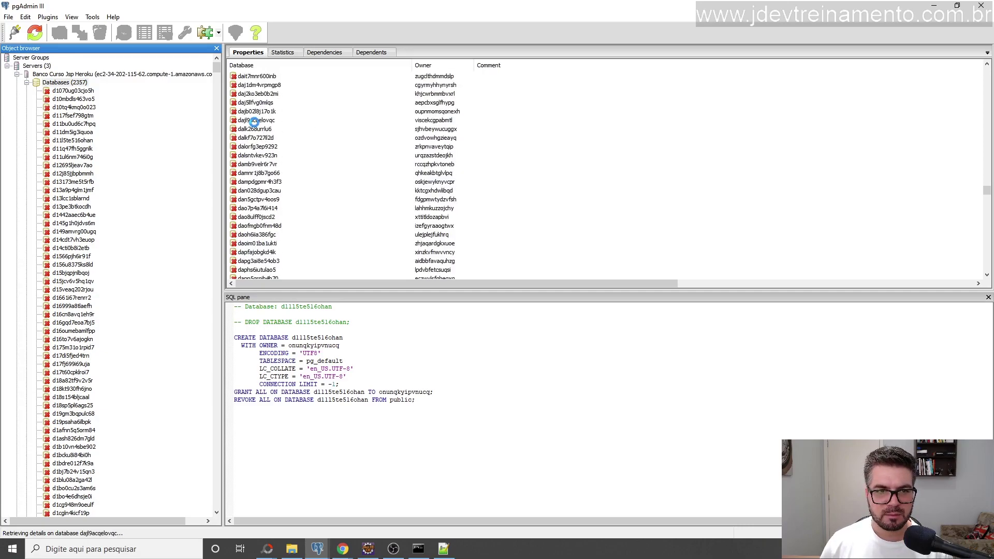
pyautogui.click(562, 312)
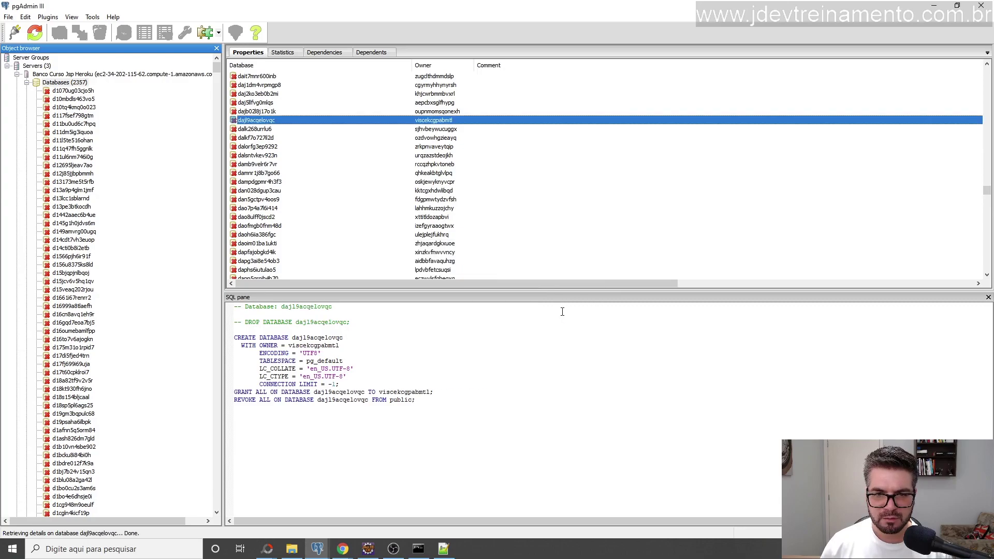
pyautogui.doubleClick(249, 129)
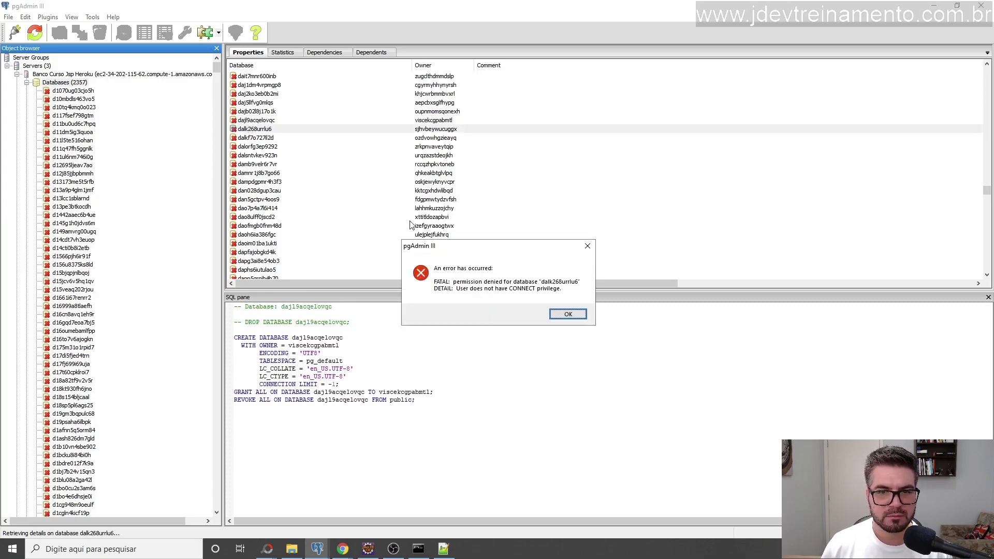
pyautogui.click(568, 313)
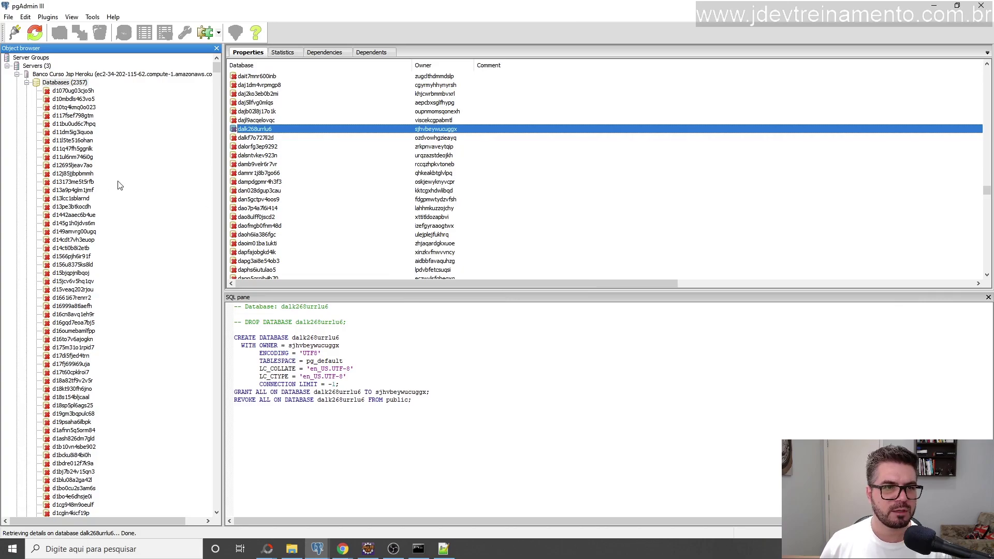
# Widen the Object browser panel and scroll down the database tree.
pyautogui.click(223, 176)
pyautogui.moveTo(223, 181)
pyautogui.mouseDown()
pyautogui.moveTo(321, 180)
pyautogui.moveTo(205, 179)
pyautogui.mouseUp()
pyautogui.scroll(-20, 133, 229)
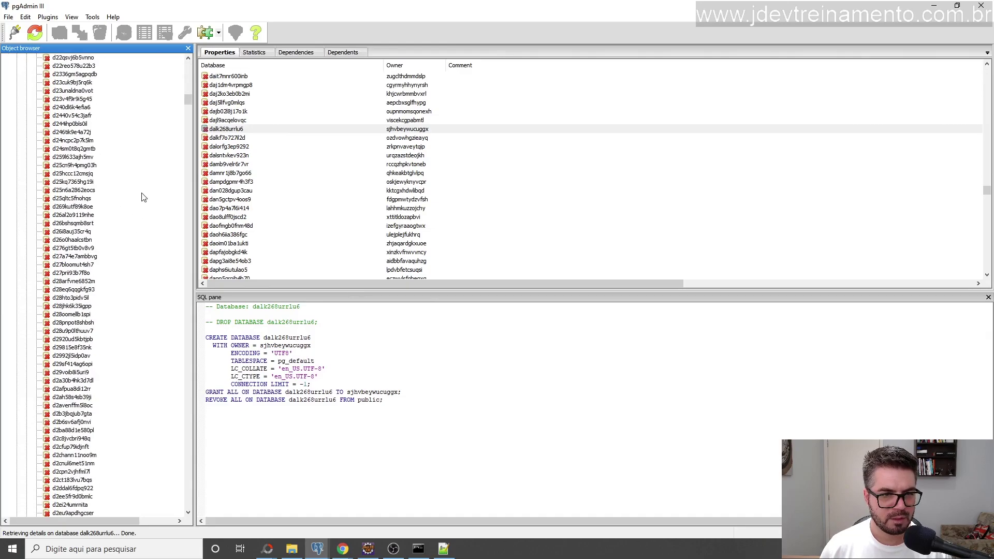
pyautogui.scroll(-20, 135, 231)
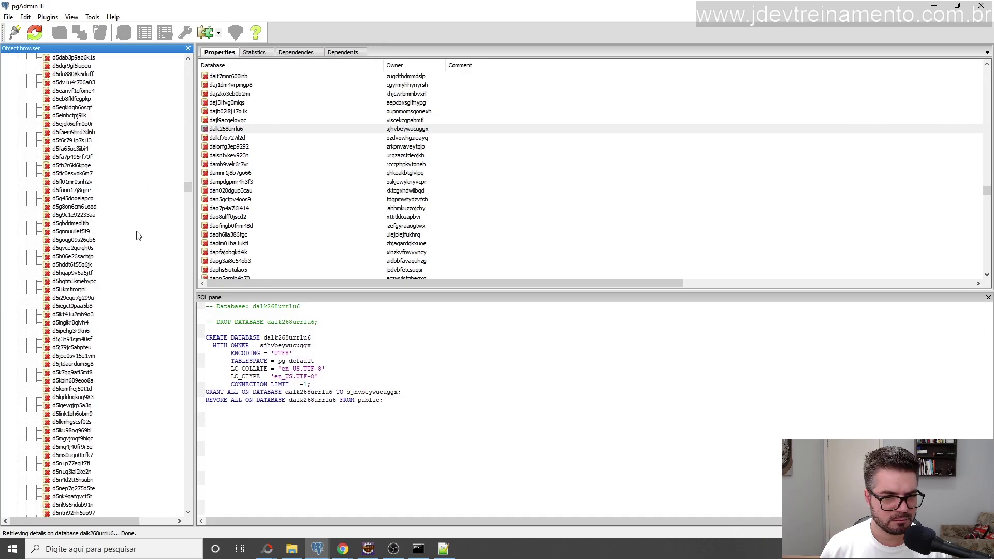
pyautogui.scroll(-3, 363, 207)
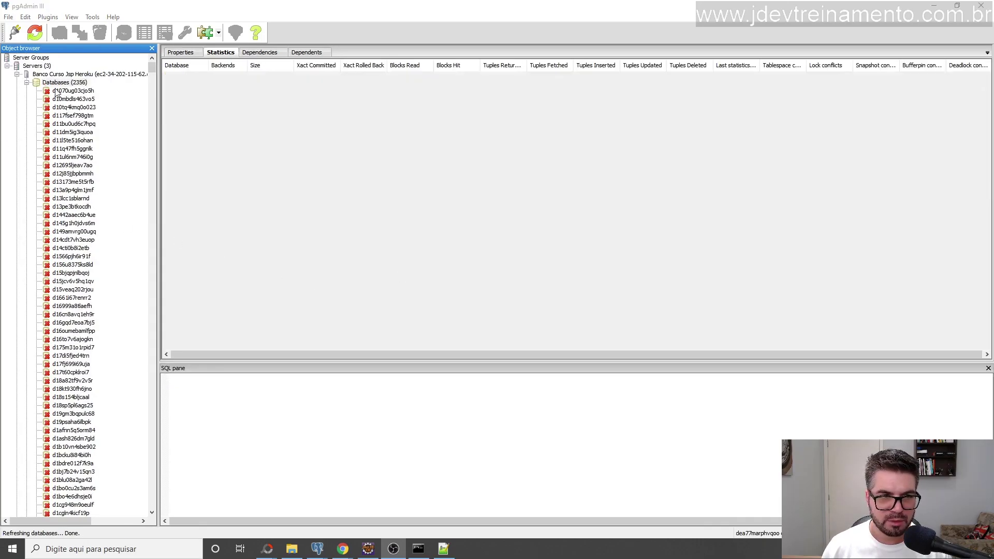
# Select the Heroku server and its Databases group, dismissing the missing-column and permission errors.
pyautogui.click(57, 75)
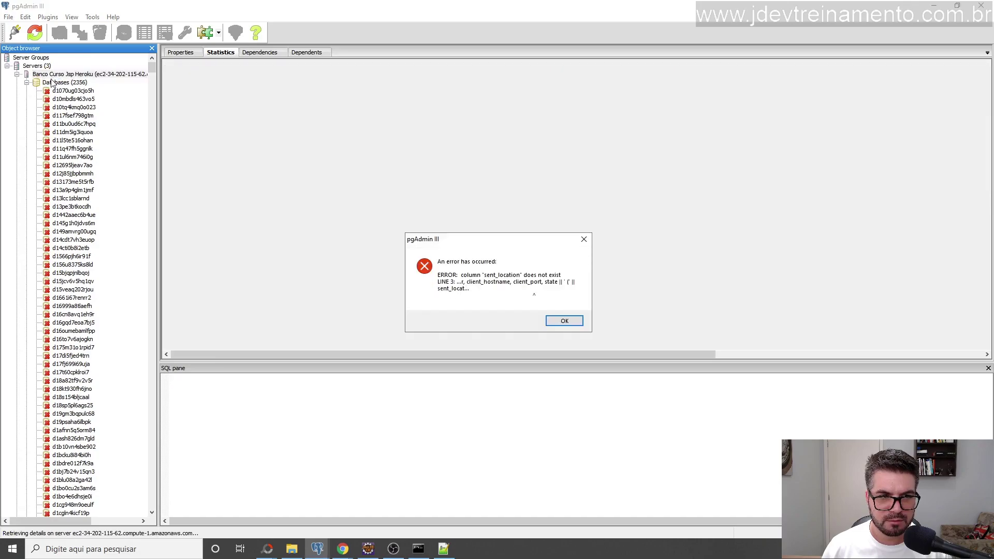
pyautogui.click(558, 321)
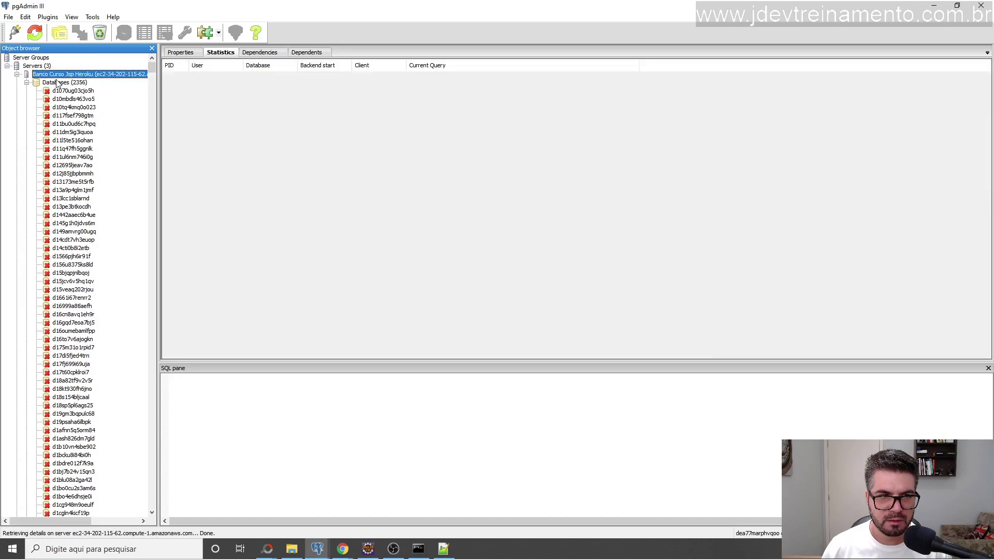
pyautogui.click(64, 82)
pyautogui.click(570, 312)
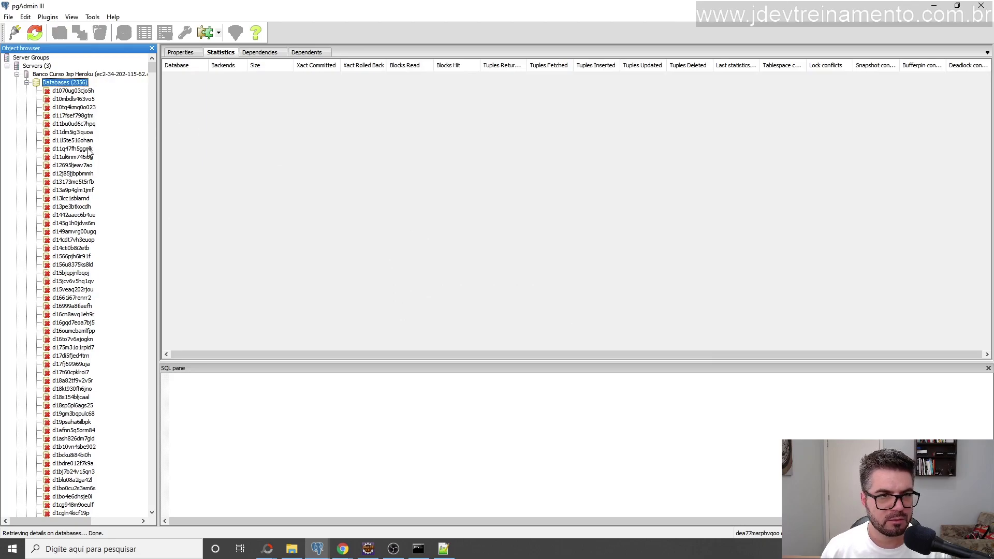
# Scroll the tree down to dea77marphvqoo and select it, showing 5094 inserted tuples and 18 MB size.
pyautogui.scroll(-20, 89, 150)
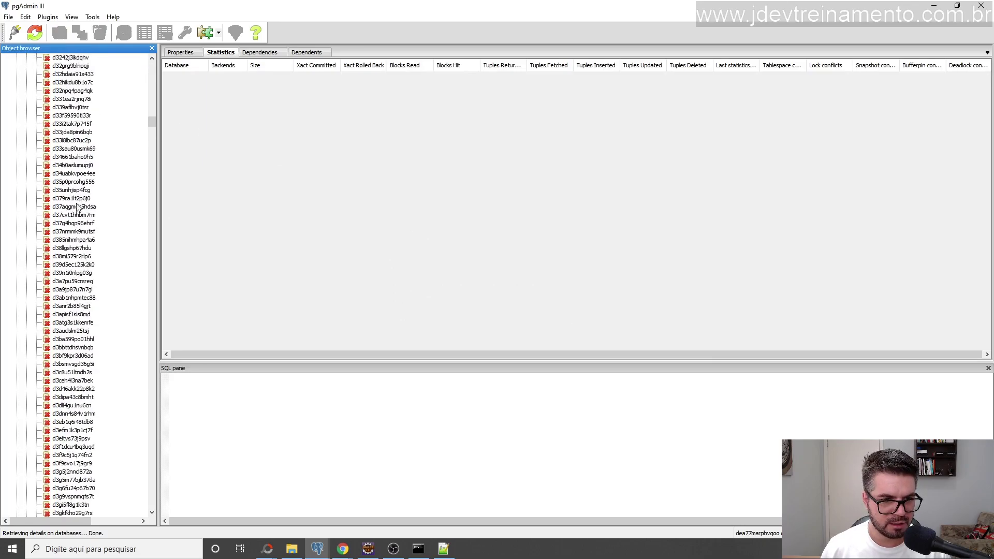
pyautogui.scroll(-20, 77, 207)
pyautogui.moveTo(150, 149); pyautogui.dragTo(164, 447)
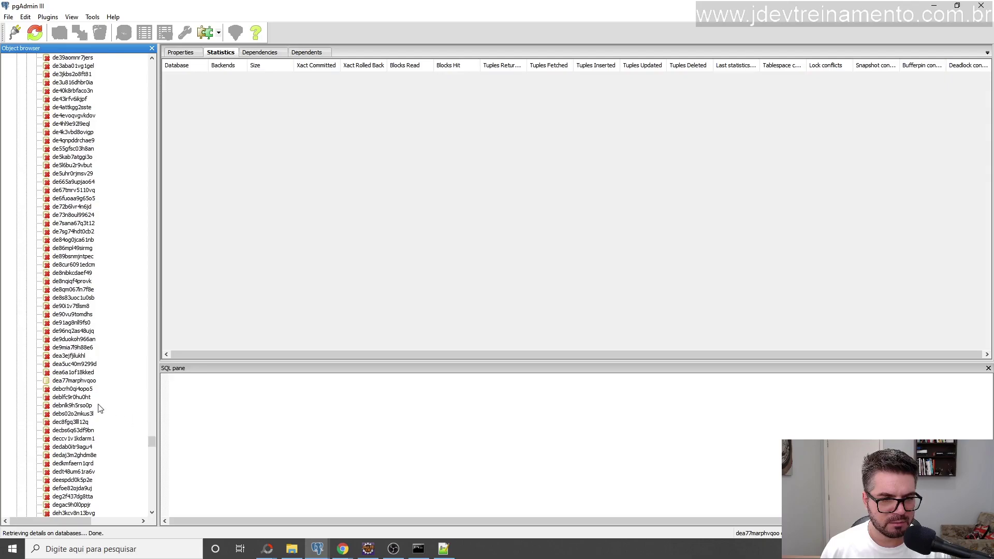
pyautogui.click(60, 381)
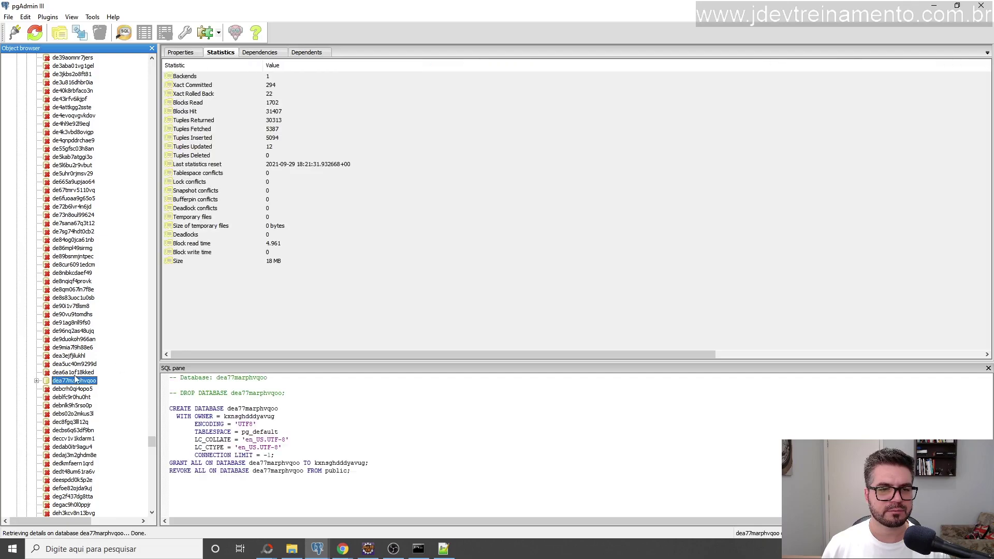
# Open a query window for dea77marphvqoo and select the whole backup banco.sql dump in Notepad++.
pyautogui.click(123, 35)
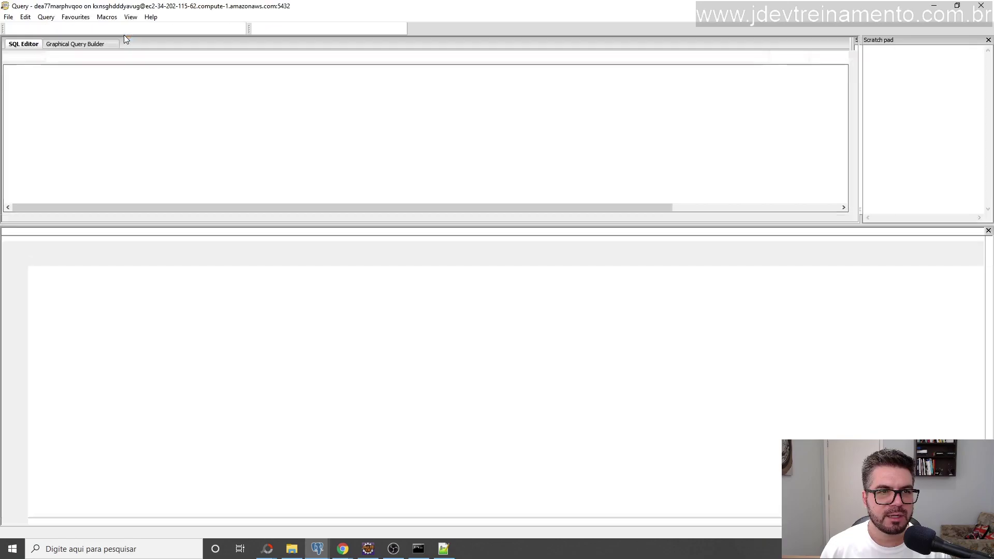
pyautogui.click(445, 550)
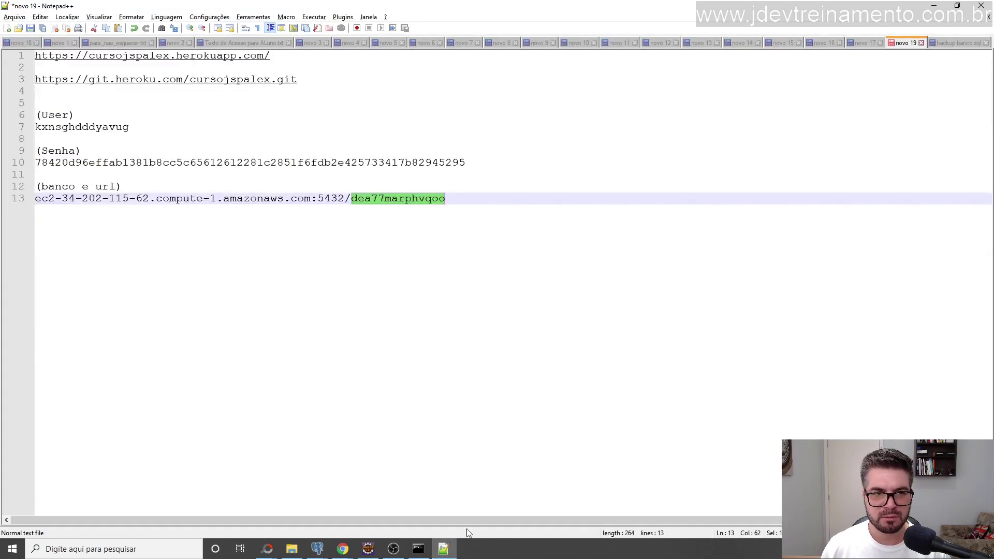
pyautogui.click(955, 43)
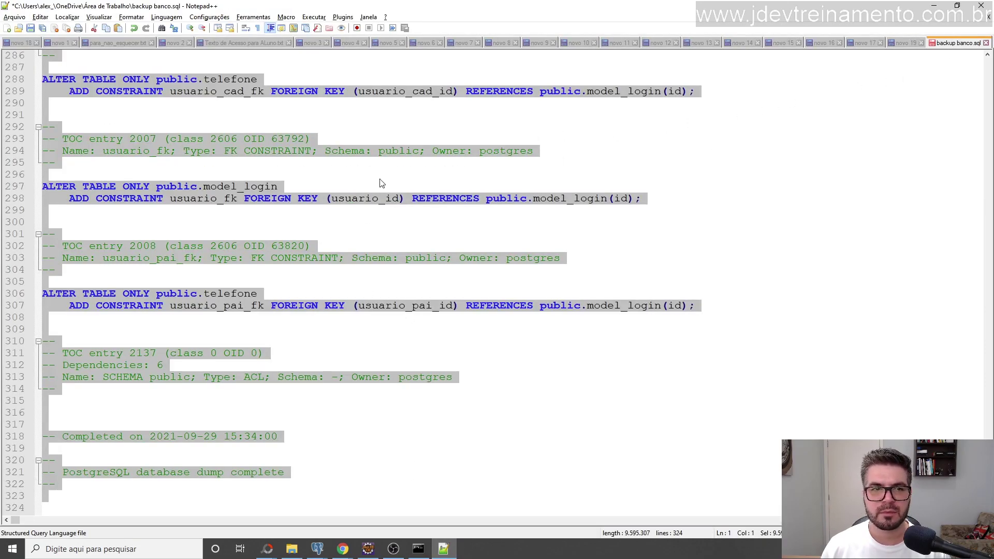
pyautogui.scroll(20, 342, 176)
pyautogui.scroll(12, 343, 176)
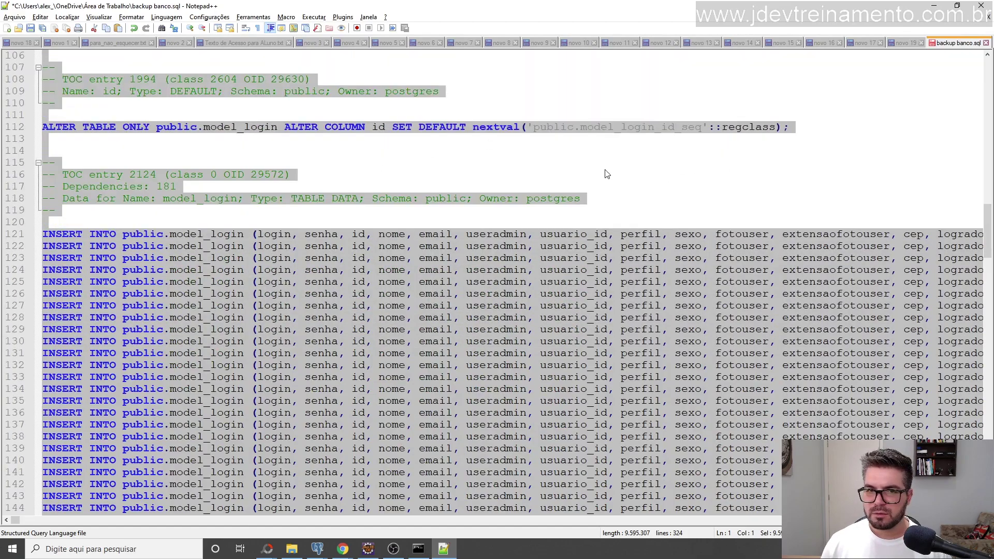
pyautogui.scroll(9, 603, 171)
pyautogui.click(535, 151)
pyautogui.hotkey('ctrl', 'a')
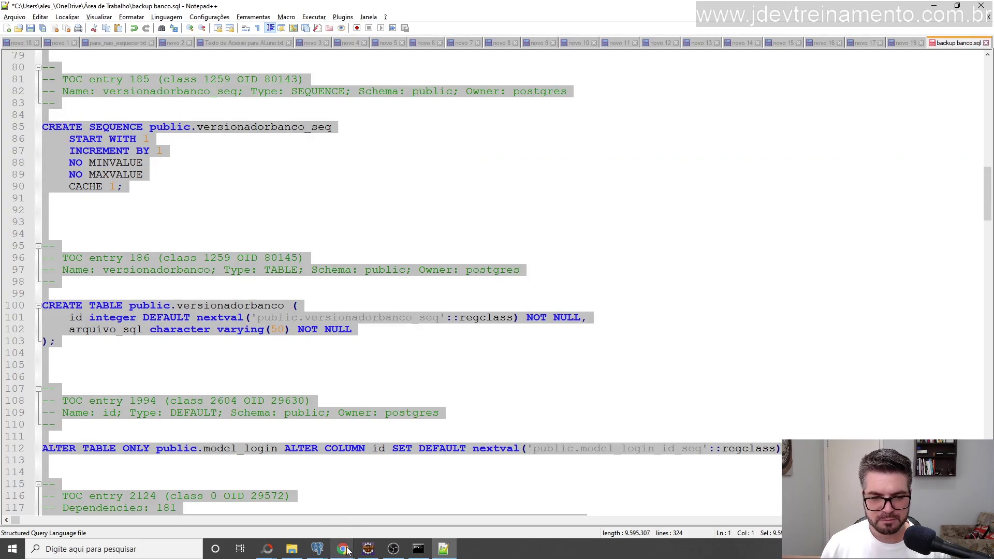
# Bring a pgAdmin III window back to the front.
pyautogui.click(318, 549)
pyautogui.click(240, 519)
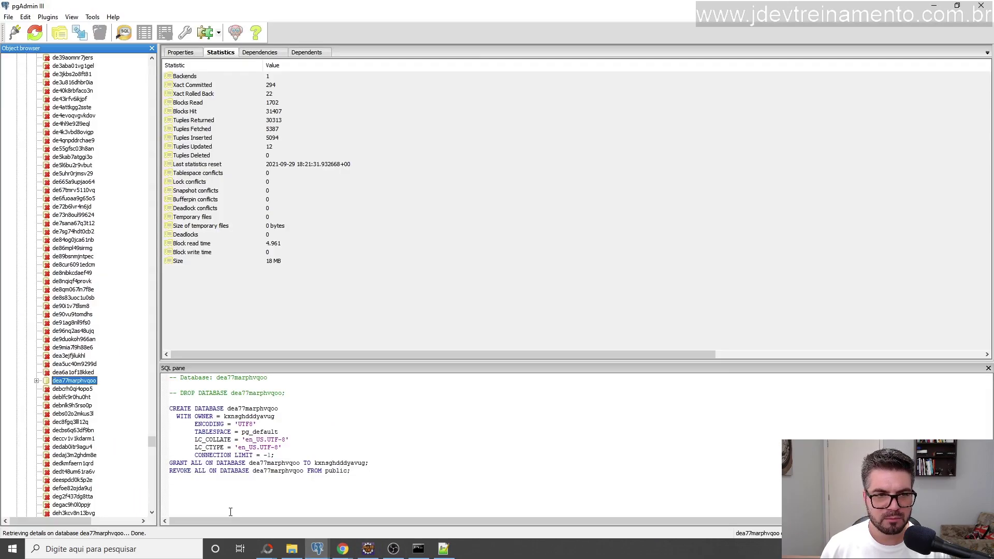
pyautogui.click(317, 549)
pyautogui.click(346, 517)
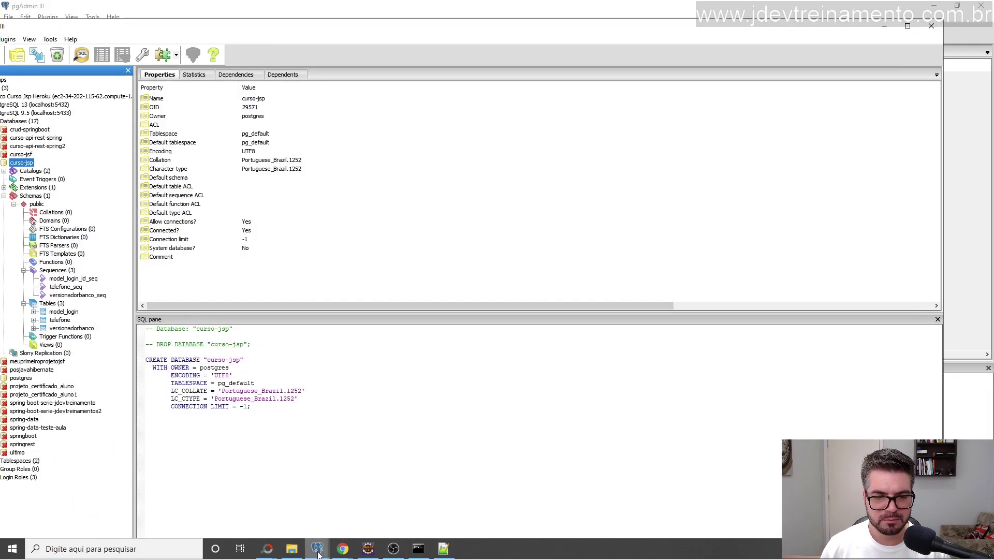
# Paste the backup banco.sql dump into the dea77marphvqoo SQL Editor and execute it.
pyautogui.click(325, 548)
pyautogui.click(414, 510)
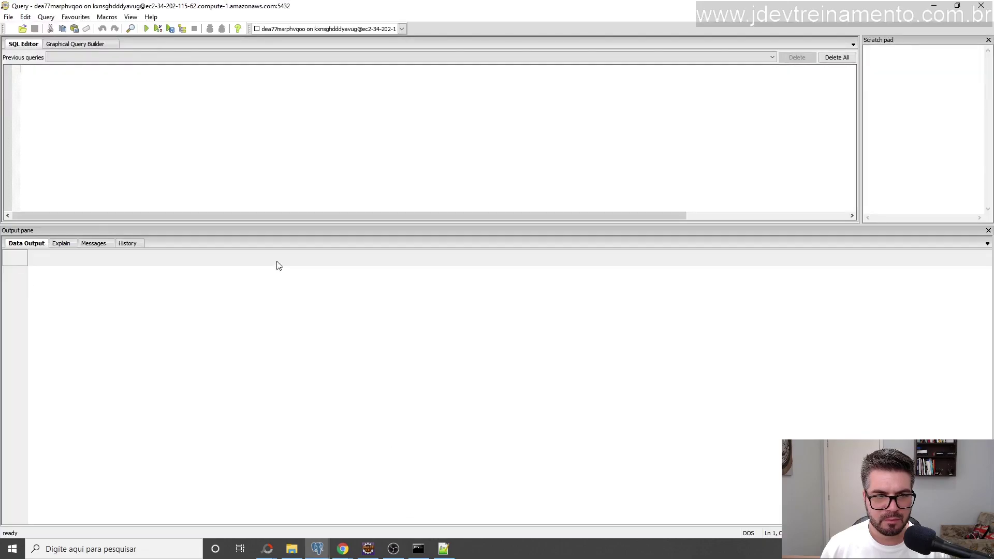
pyautogui.hotkey('ctrl', 'v')
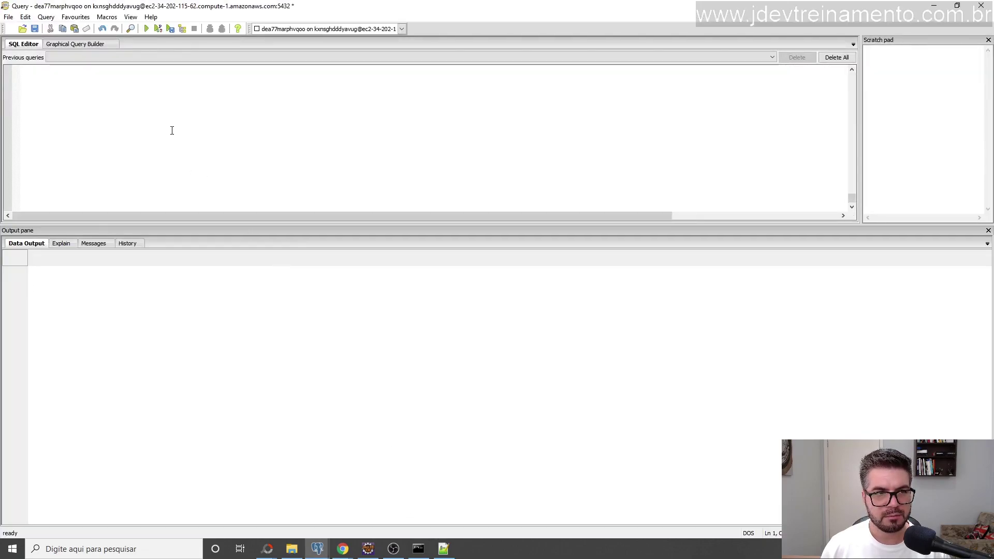
pyautogui.click(147, 30)
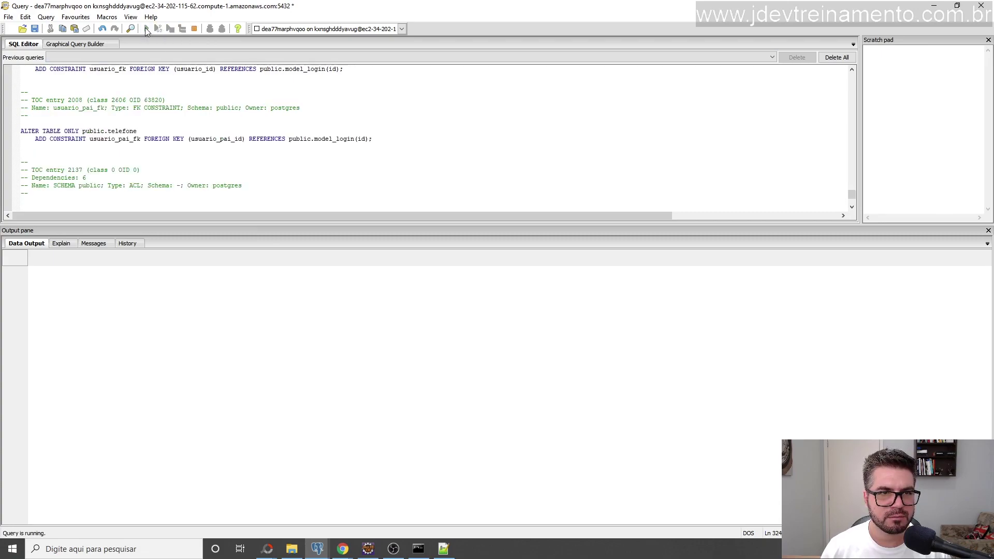
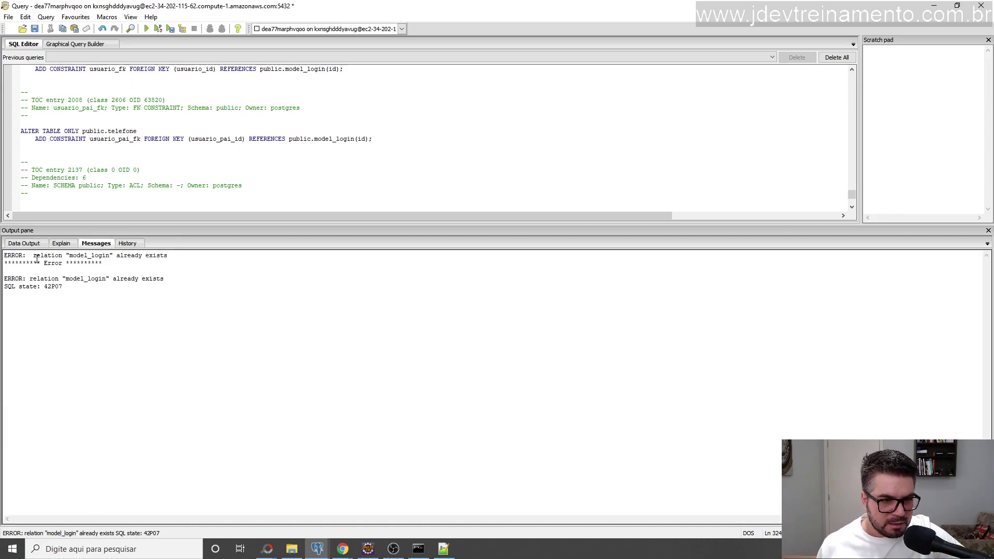
# Run the CREATE TABLE model_login block and confirm the table already exists.
pyautogui.moveTo(34, 257); pyautogui.dragTo(103, 264)
pyautogui.moveTo(213, 227); pyautogui.dragTo(257, 337)
pyautogui.scroll(10, 772, 202)
pyautogui.moveTo(852, 254); pyautogui.dragTo(853, 83)
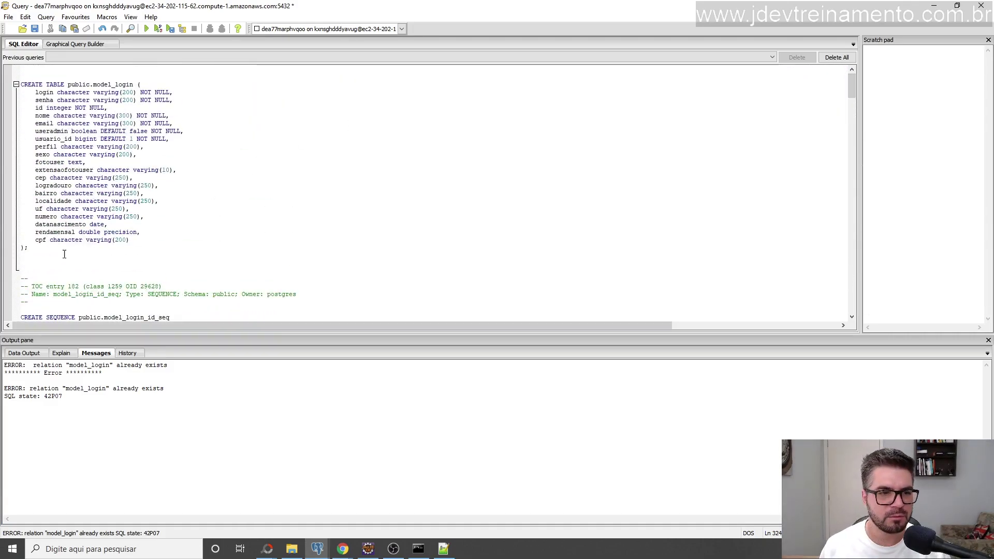
pyautogui.moveTo(29, 248); pyautogui.dragTo(1, 86)
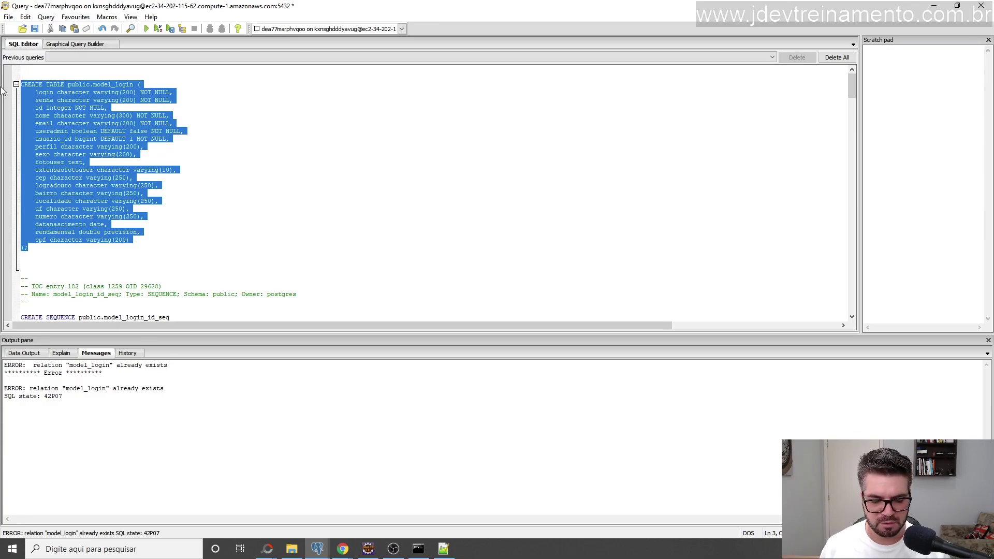
pyautogui.press('F5')
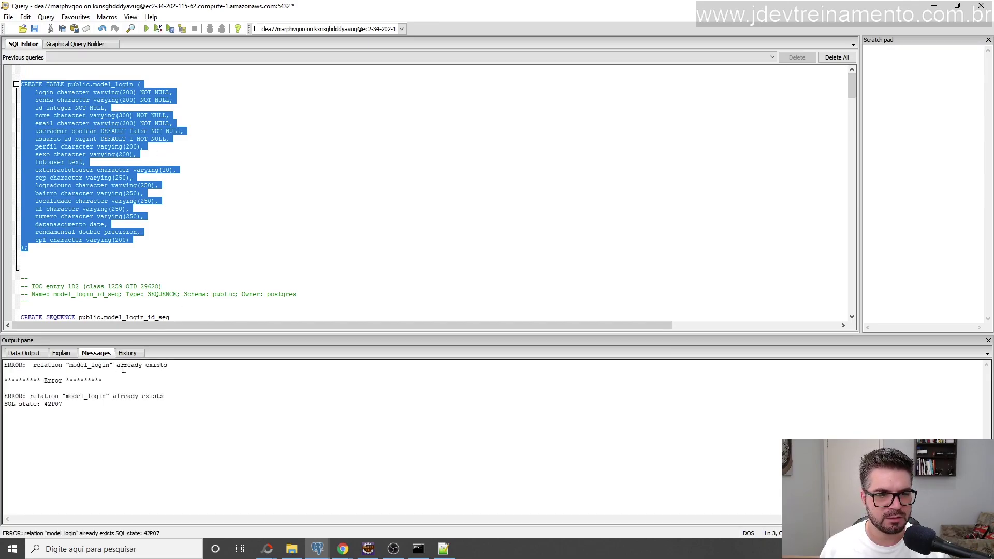
pyautogui.moveTo(115, 366); pyautogui.dragTo(167, 366)
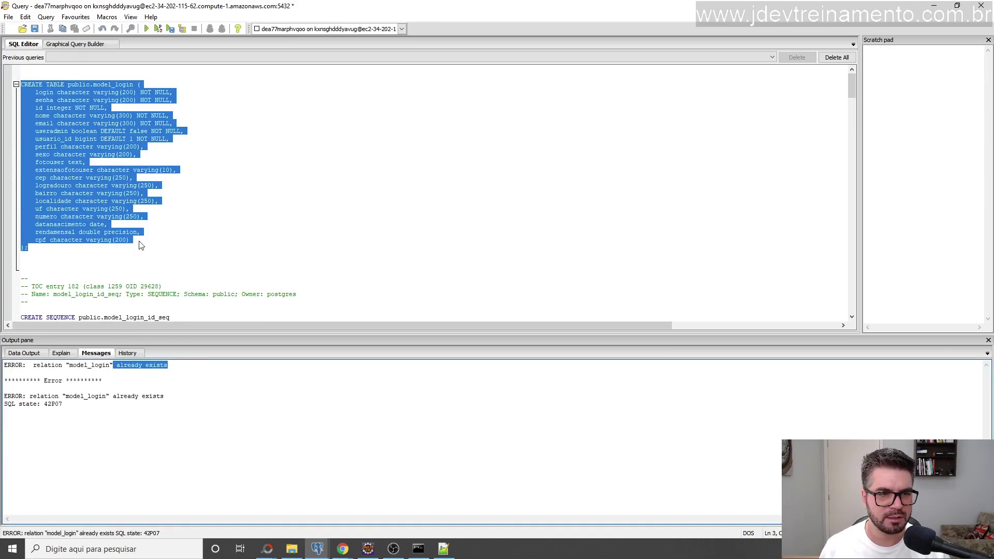
# Delete the CREATE TABLE model_login block from the restore script.
pyautogui.click(50, 250)
pyautogui.moveTo(50, 250); pyautogui.dragTo(21, 83)
pyautogui.press('Delete')
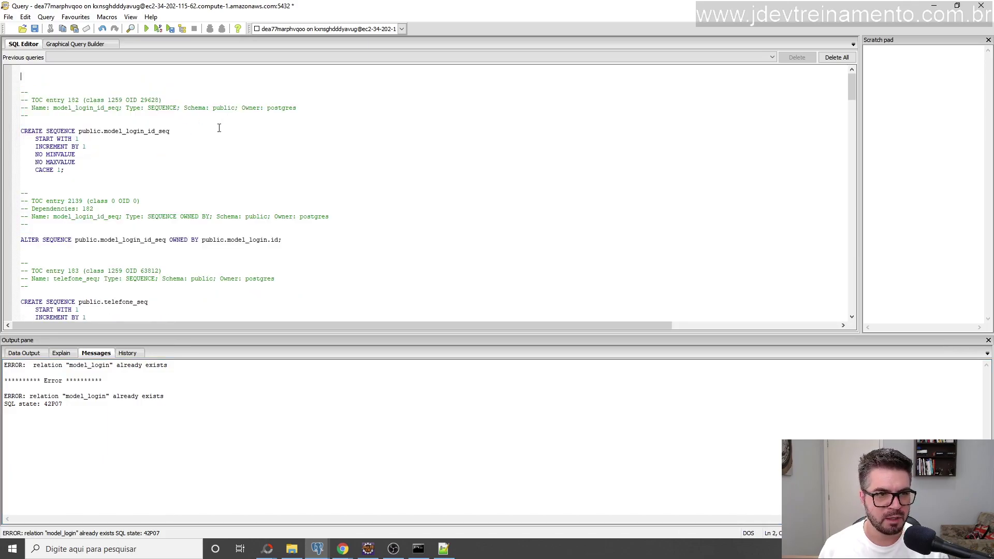
# Run the CREATE SEQUENCE model_login_id_seq block to check whether the sequence already exists.
pyautogui.moveTo(102, 176); pyautogui.dragTo(2, 130)
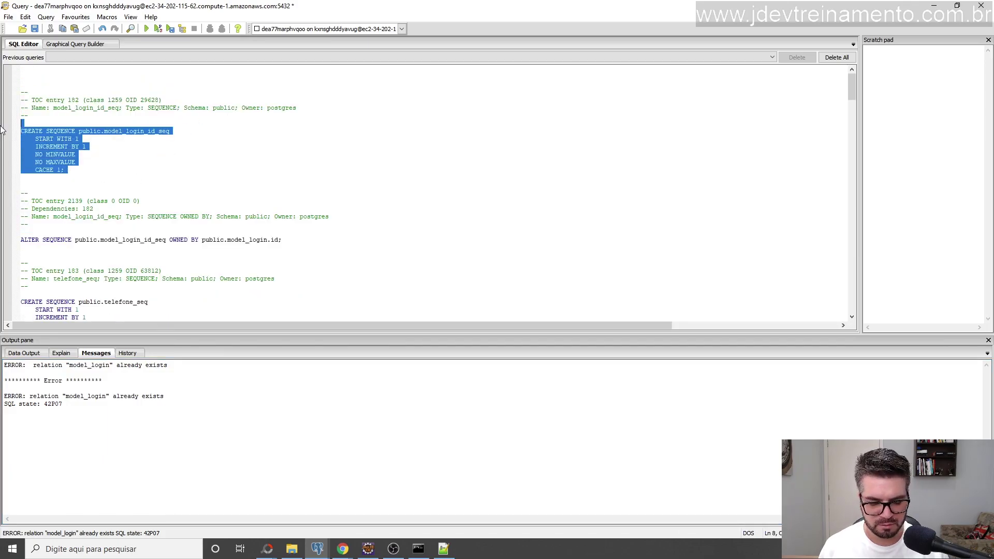
pyautogui.press('F5')
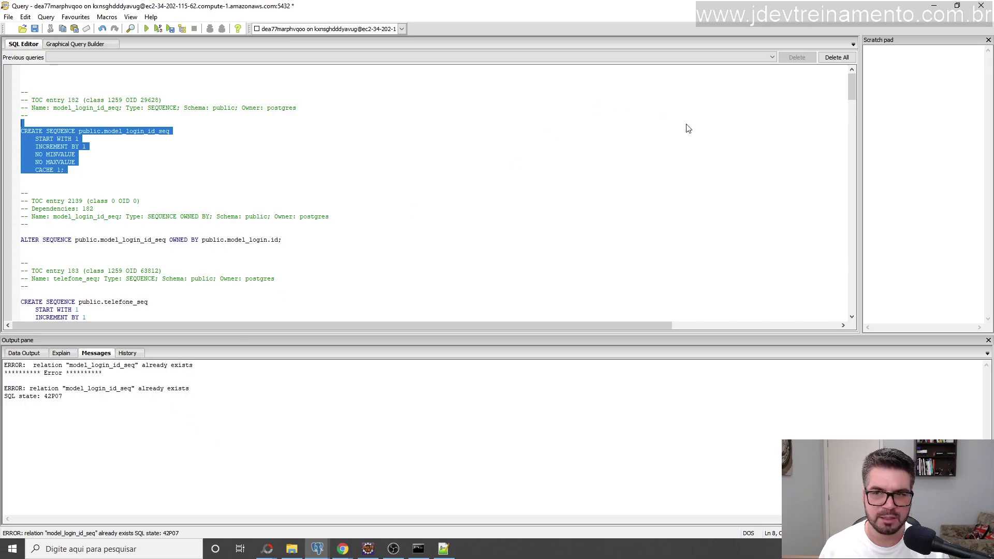
pyautogui.moveTo(852, 85); pyautogui.dragTo(850, 285)
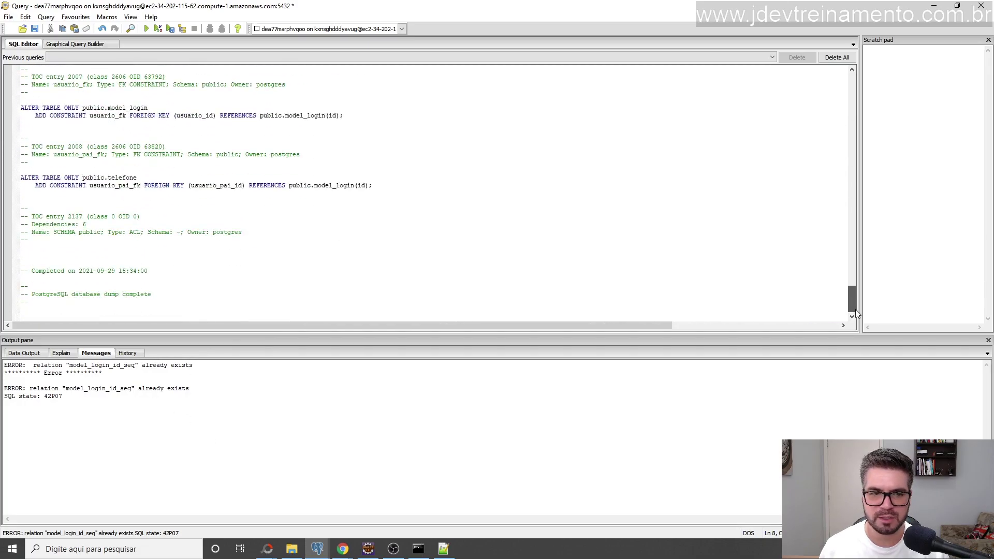
pyautogui.scroll(10, 270, 207)
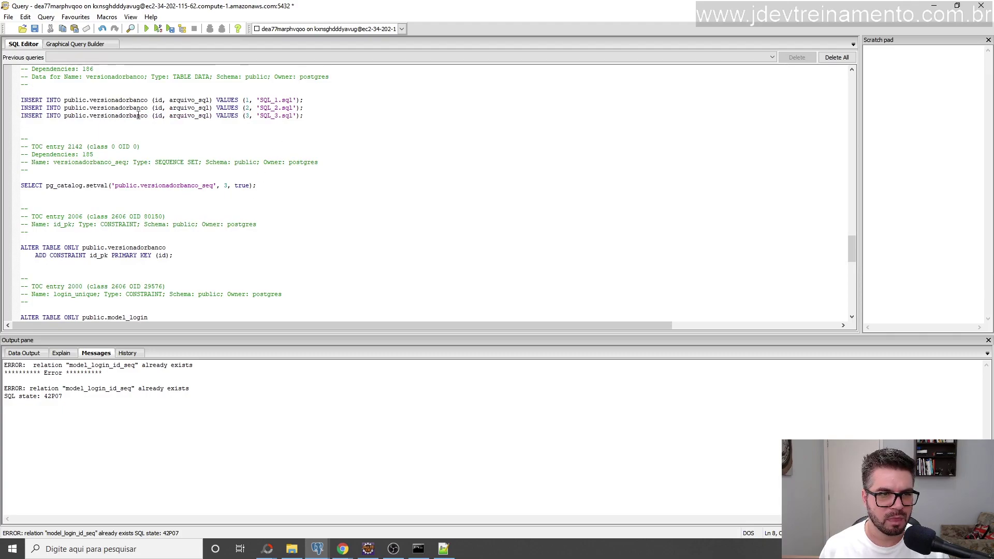
# Run the third versionadorbanco INSERT, read its duplicate key error, and close the query window.
pyautogui.click(14, 118)
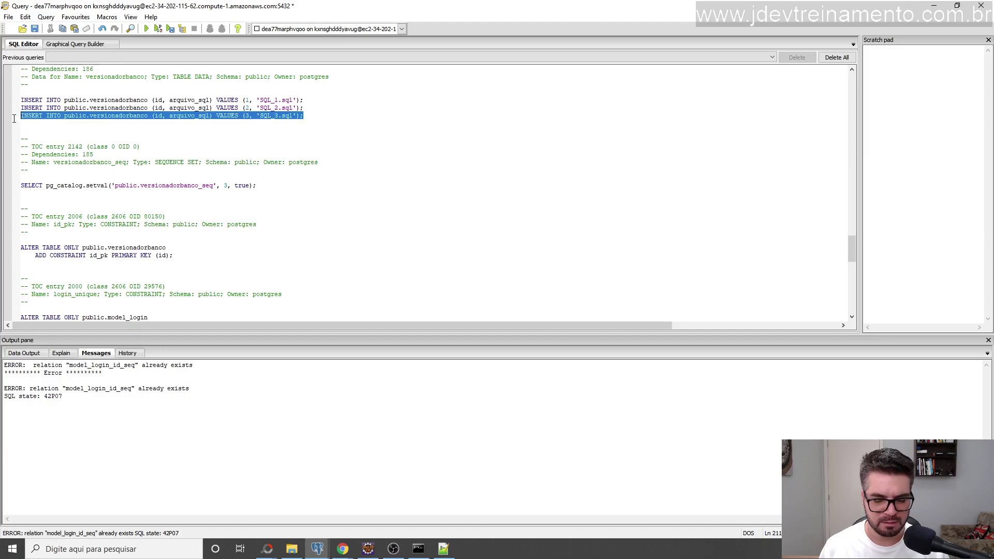
pyautogui.click(14, 120)
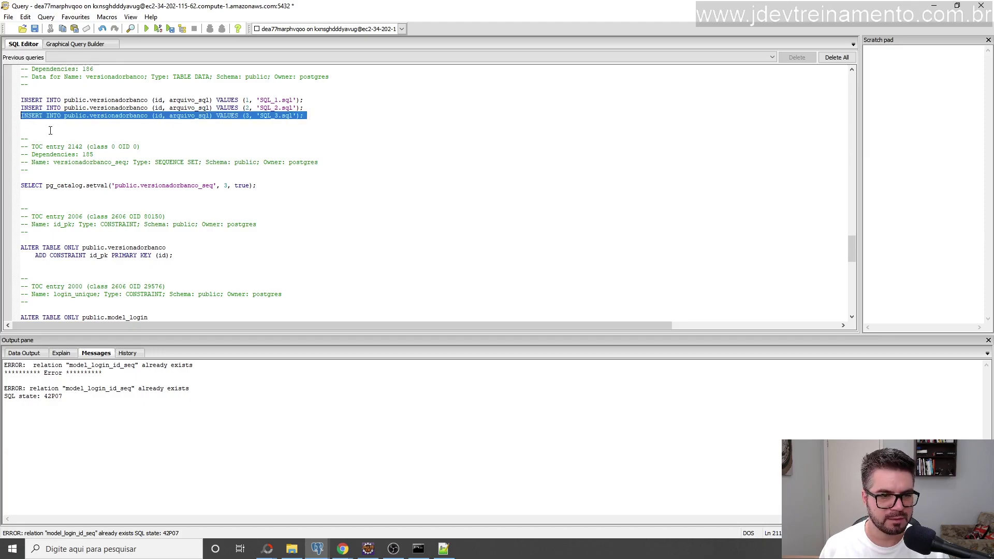
pyautogui.press('F5')
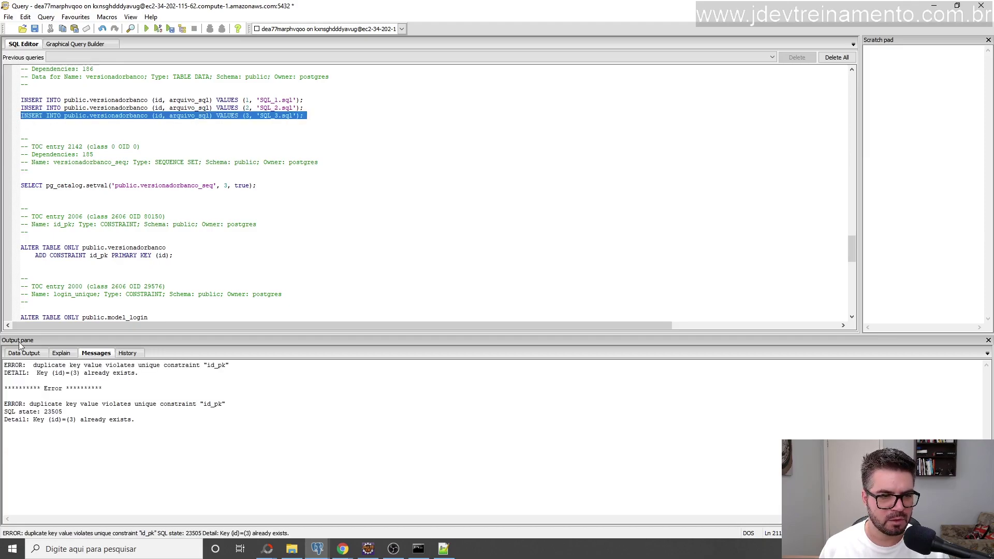
pyautogui.click(42, 365)
pyautogui.moveTo(78, 367); pyautogui.dragTo(157, 366)
pyautogui.click(77, 367)
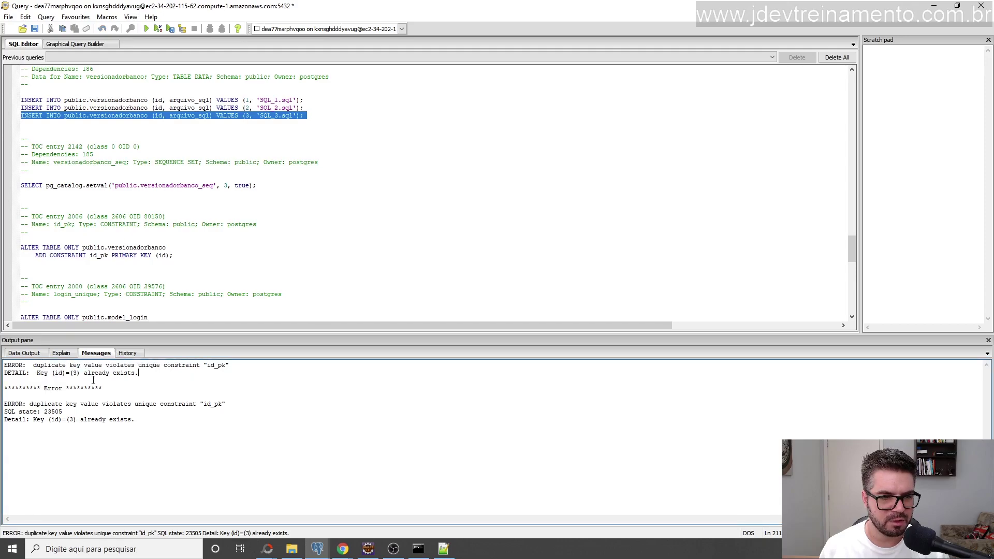
pyautogui.click(245, 117)
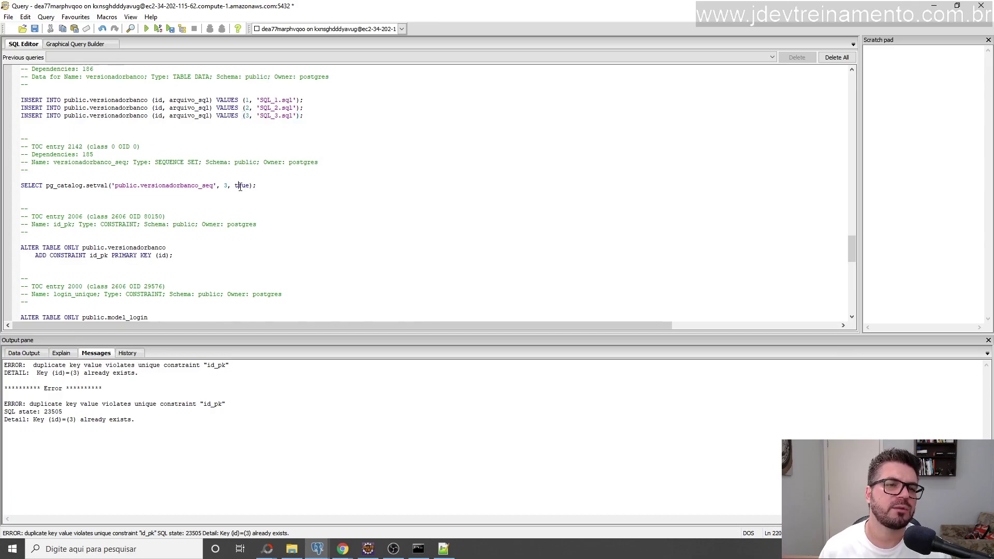
pyautogui.scroll(15, 244, 170)
pyautogui.scroll(-6, 245, 165)
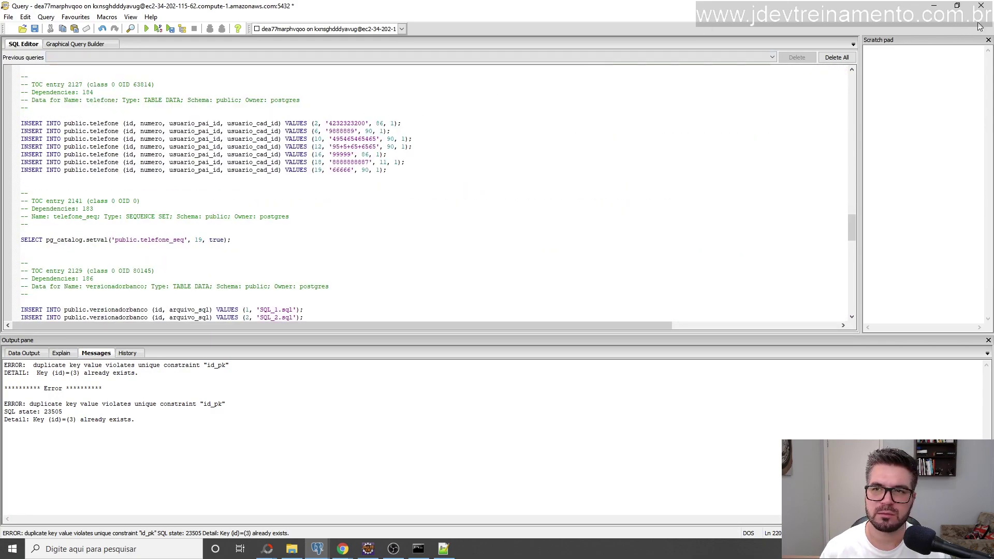
pyautogui.click(981, 5)
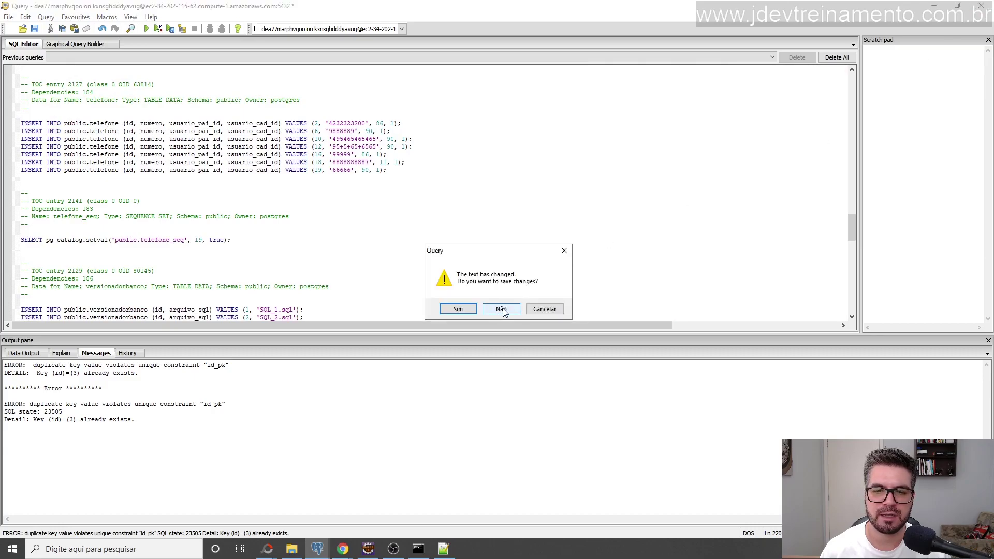
# Discard the script and expand the Heroku database down to its public schema.
pyautogui.click(501, 309)
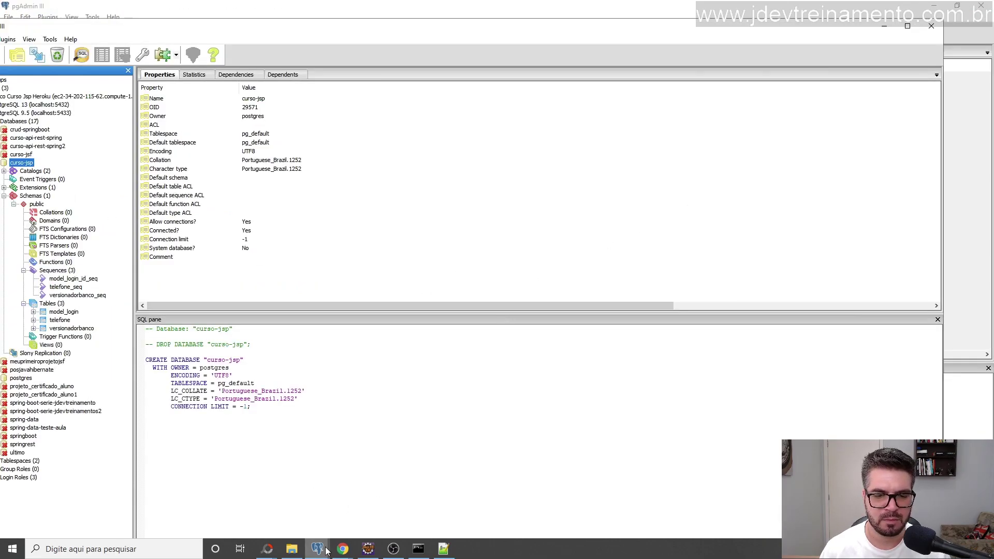
pyautogui.moveTo(318, 549)
pyautogui.click(297, 530)
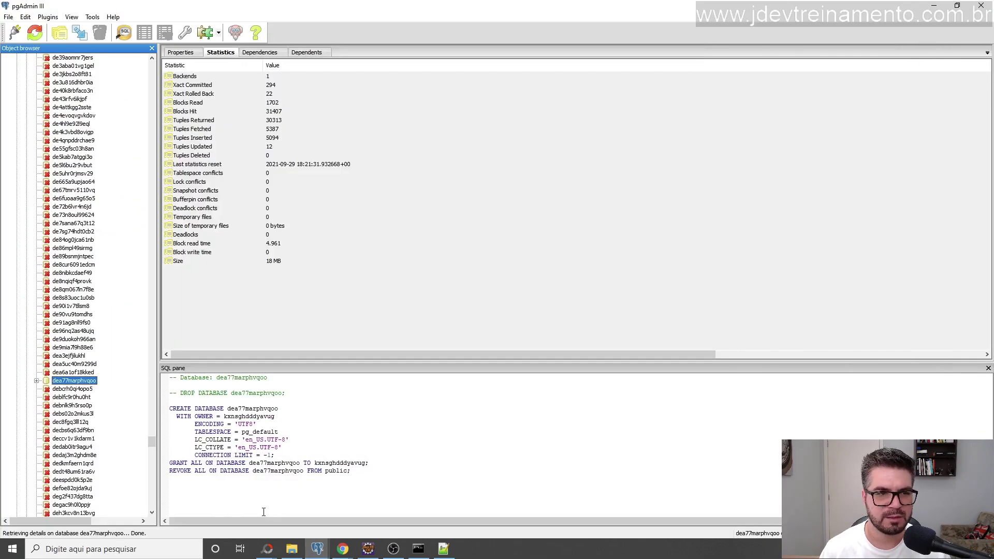
pyautogui.click(36, 382)
pyautogui.click(46, 413)
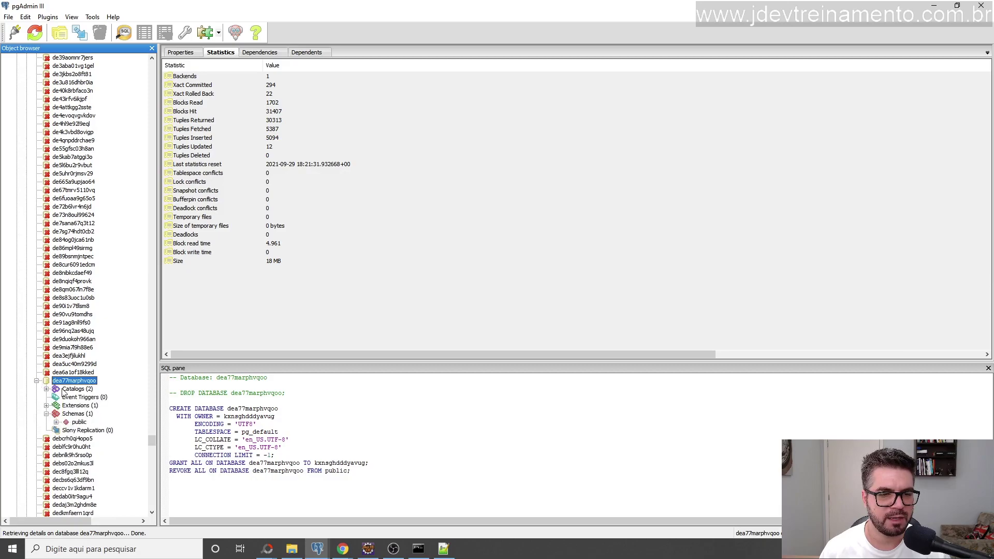
pyautogui.scroll(-3, 64, 393)
pyautogui.click(56, 347)
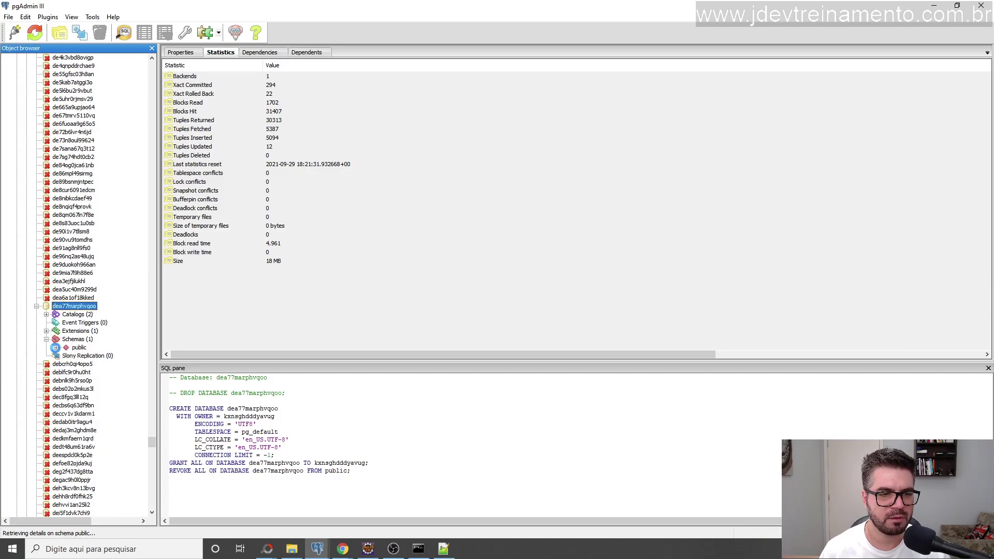
# Dismiss the error dialogs, check table statistics (model_login 71, telefone 7), and open a new query window.
pyautogui.click(580, 326)
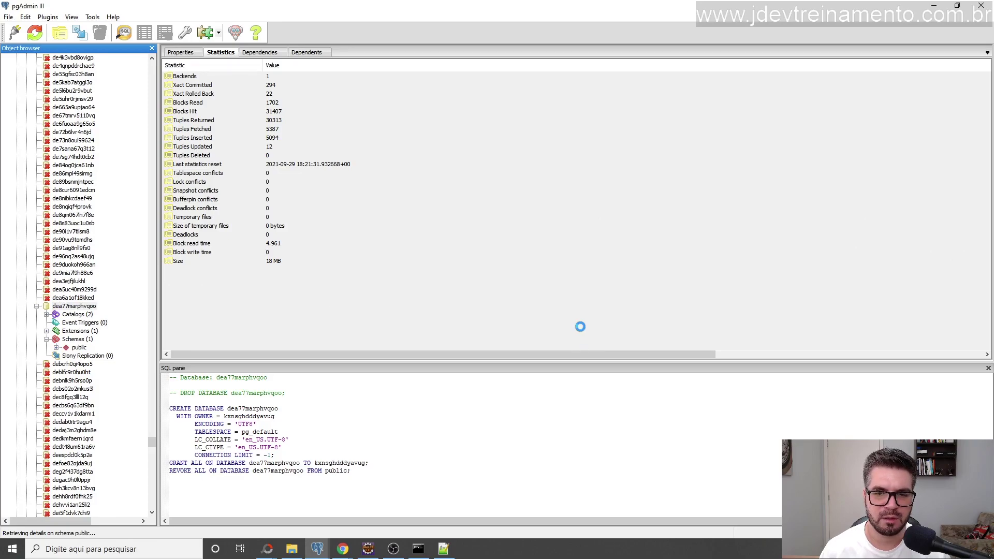
pyautogui.click(572, 323)
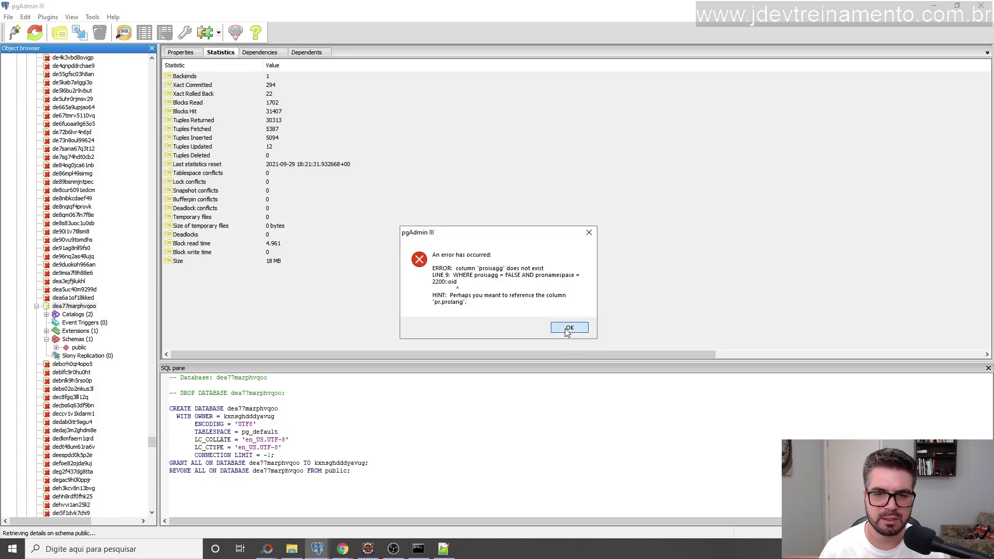
pyautogui.click(568, 330)
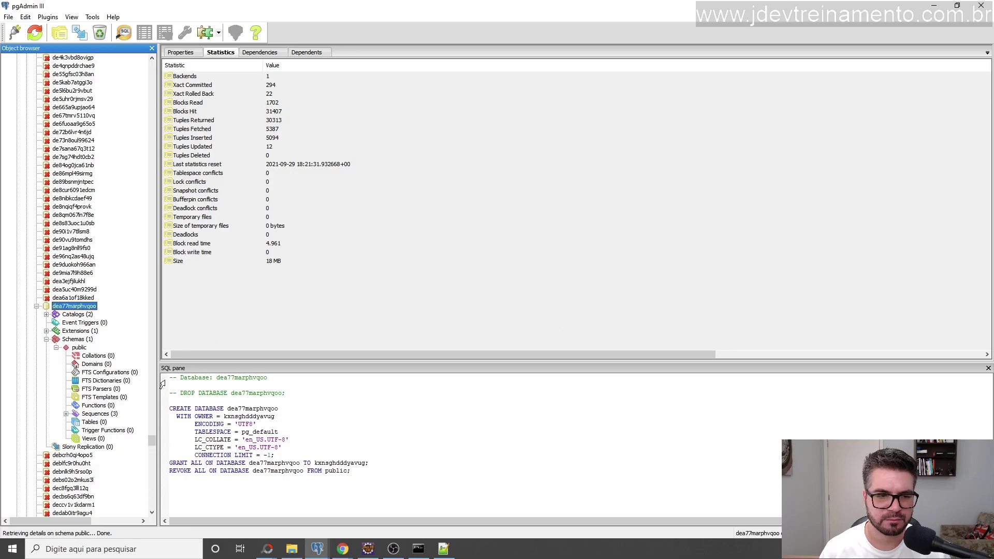
pyautogui.scroll(-3, 102, 414)
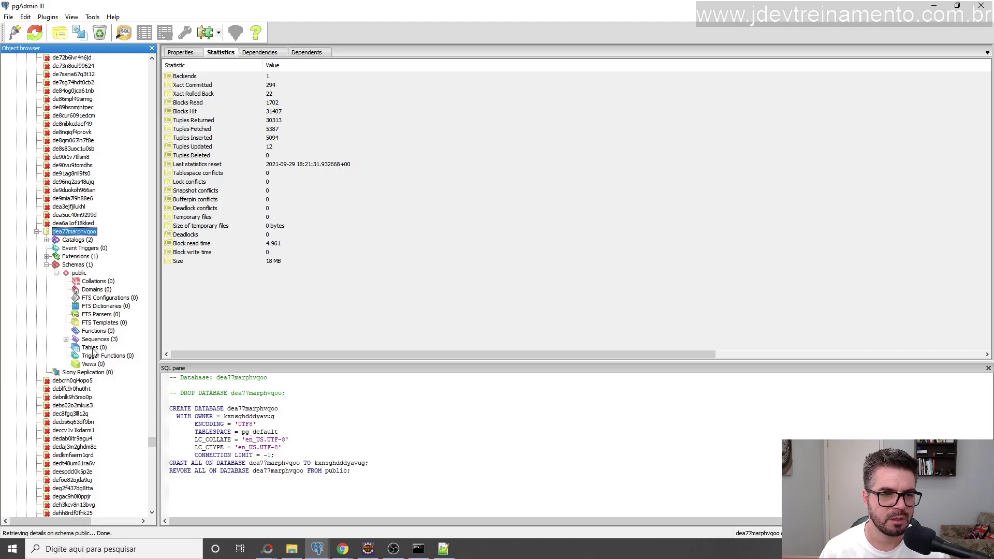
pyautogui.click(91, 348)
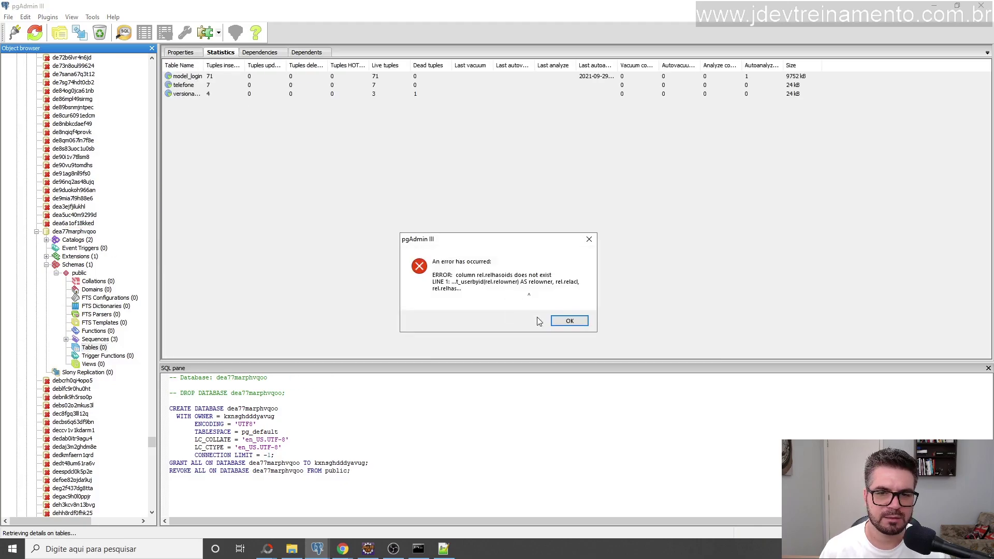
pyautogui.click(570, 320)
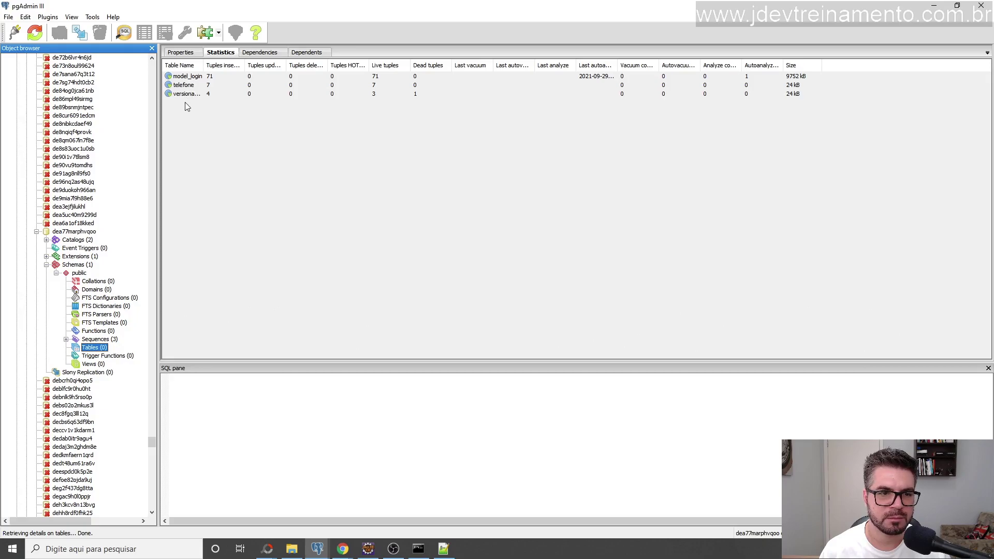
pyautogui.click(67, 231)
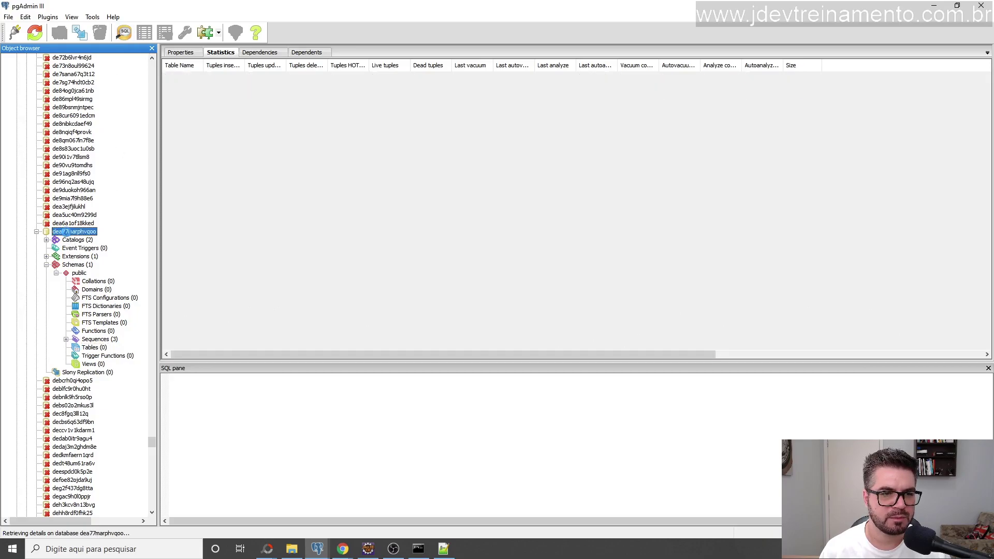
pyautogui.click(124, 33)
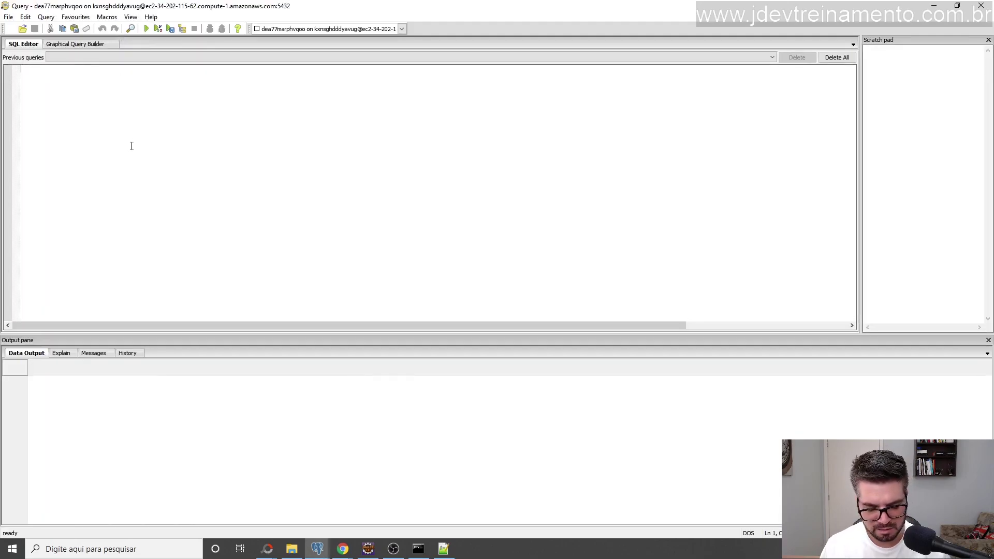
# Run 'select count(1) from model_login;' (returns 71), then close the window without saving.
pyautogui.write('sele')
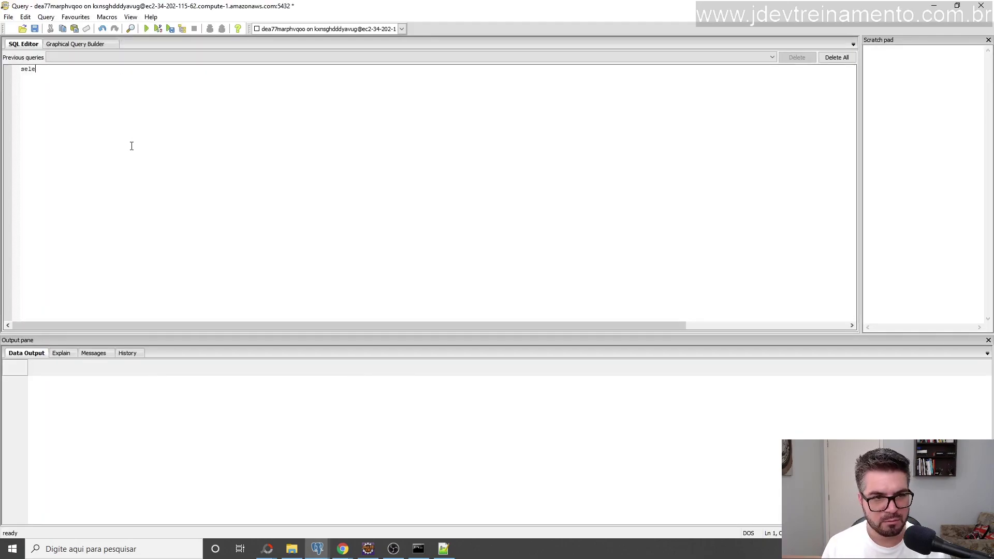
pyautogui.write('ct ')
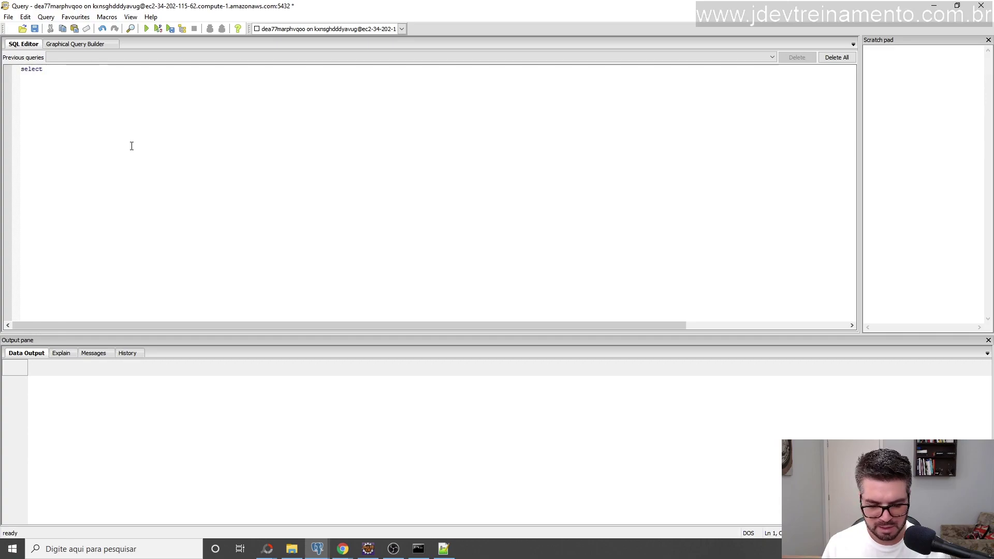
pyautogui.write('count(')
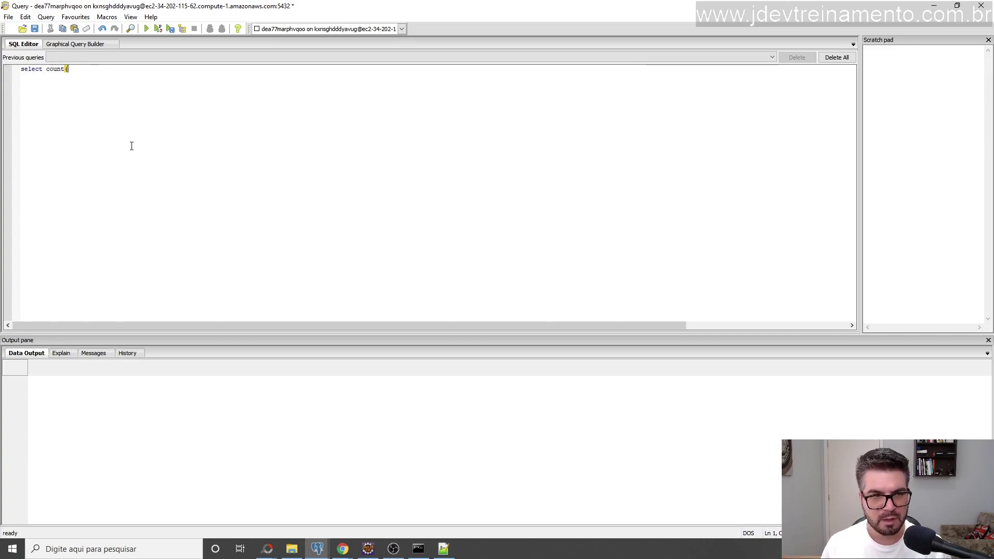
pyautogui.write('1)')
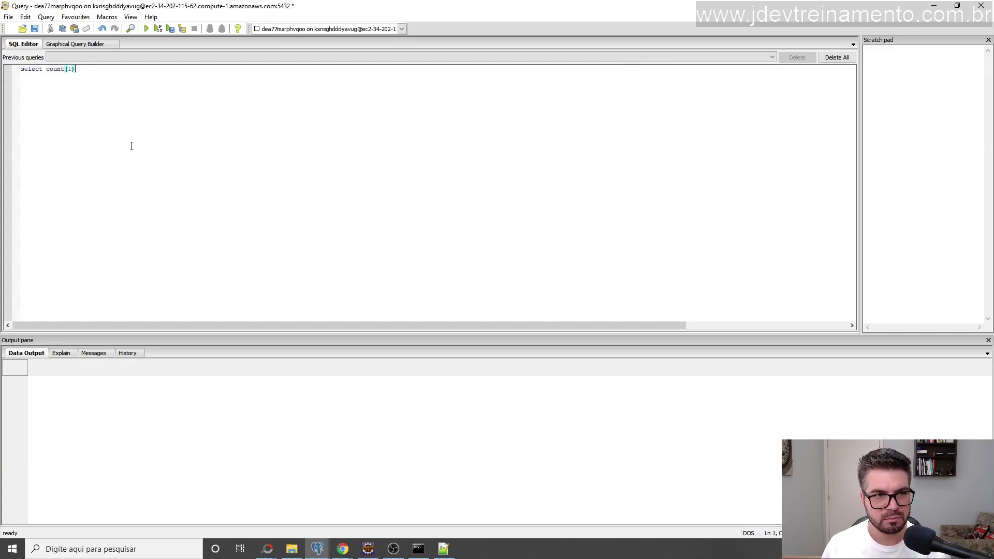
pyautogui.write(' from model')
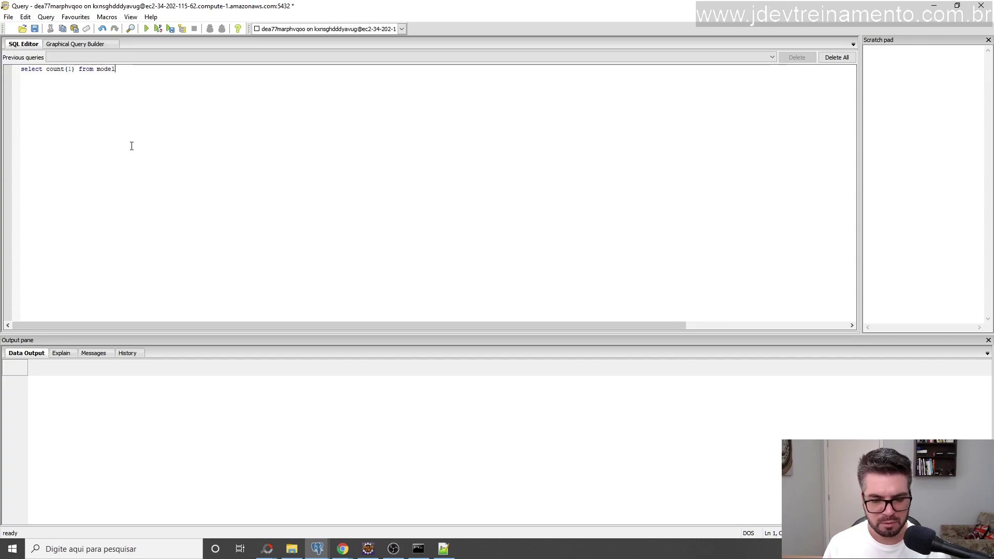
pyautogui.write('_login')
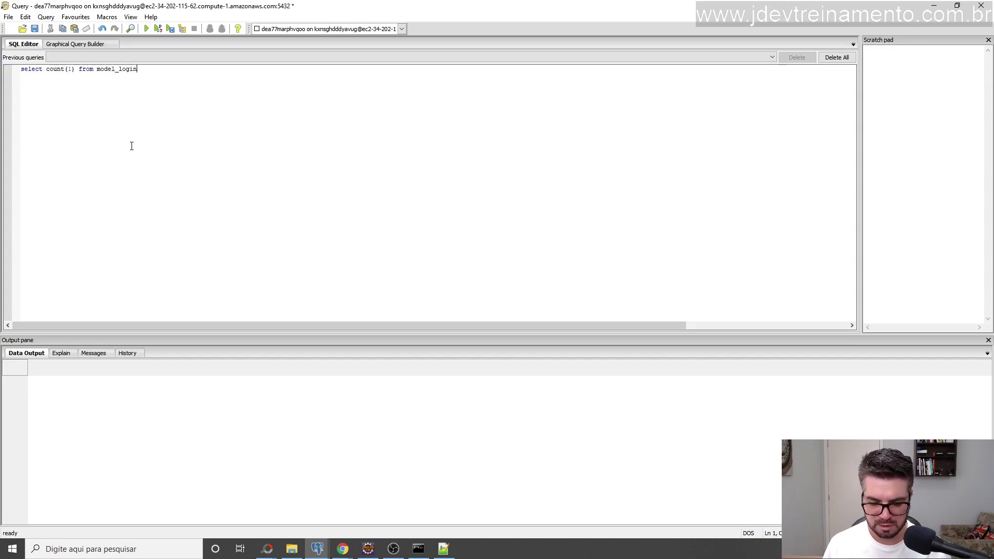
pyautogui.write(';')
pyautogui.press('F5')
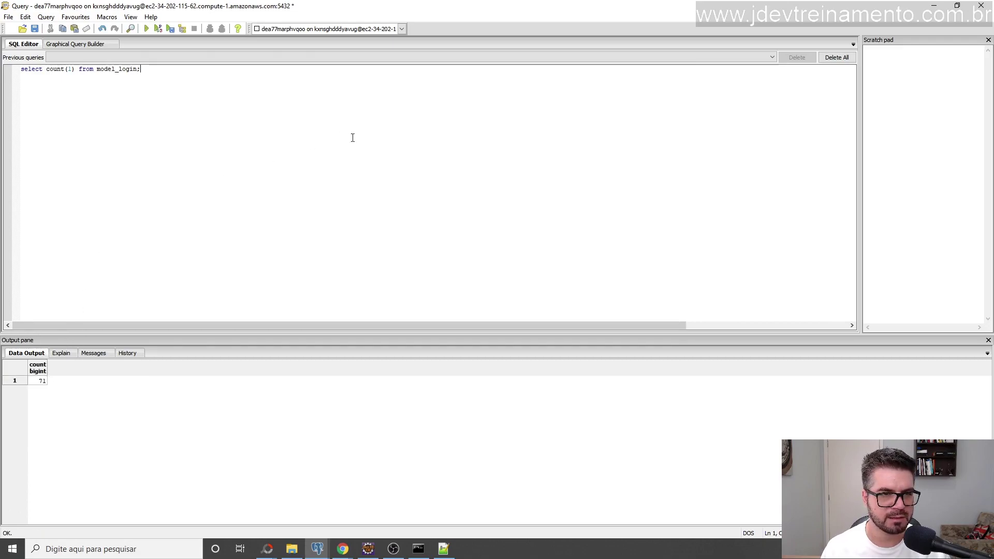
pyautogui.click(982, 14)
pyautogui.click(501, 309)
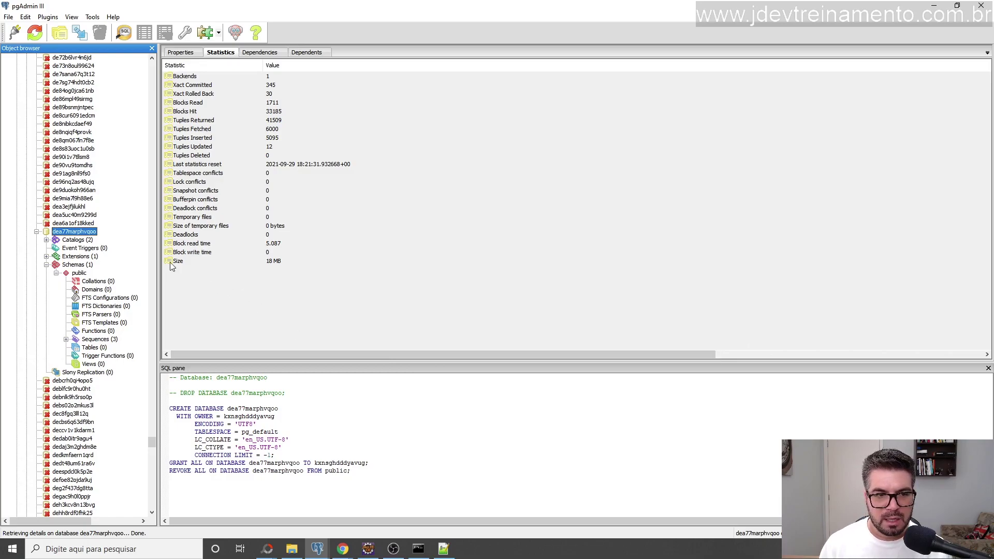
pyautogui.moveTo(159, 256); pyautogui.dragTo(146, 257)
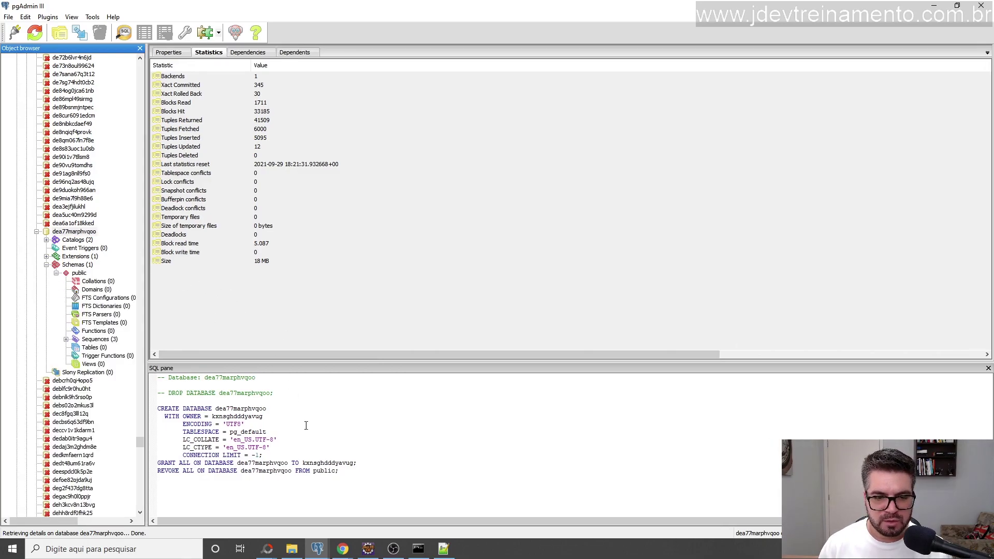
pyautogui.moveTo(318, 550)
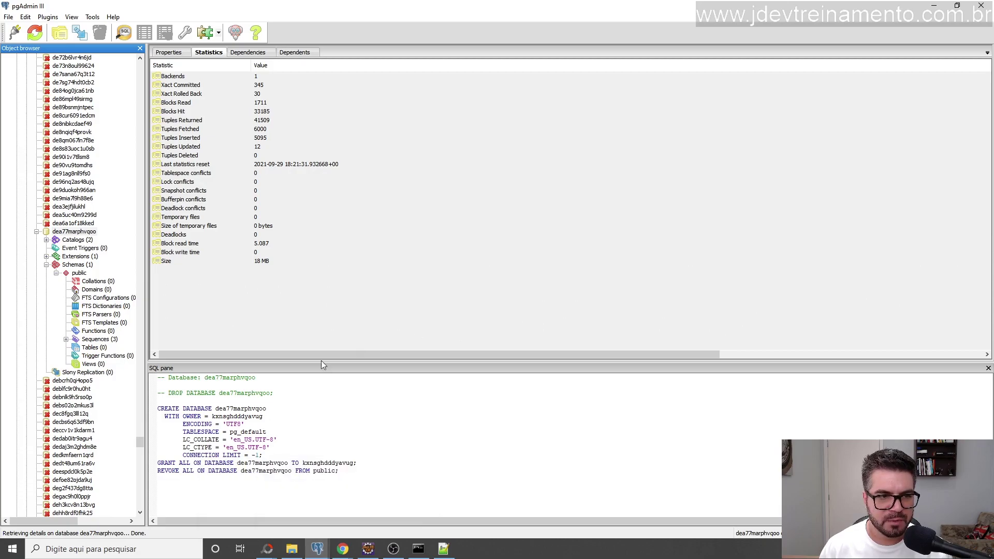
# Replace the user value 'postgres' with the Heroku database user name from the notes.
pyautogui.click(368, 550)
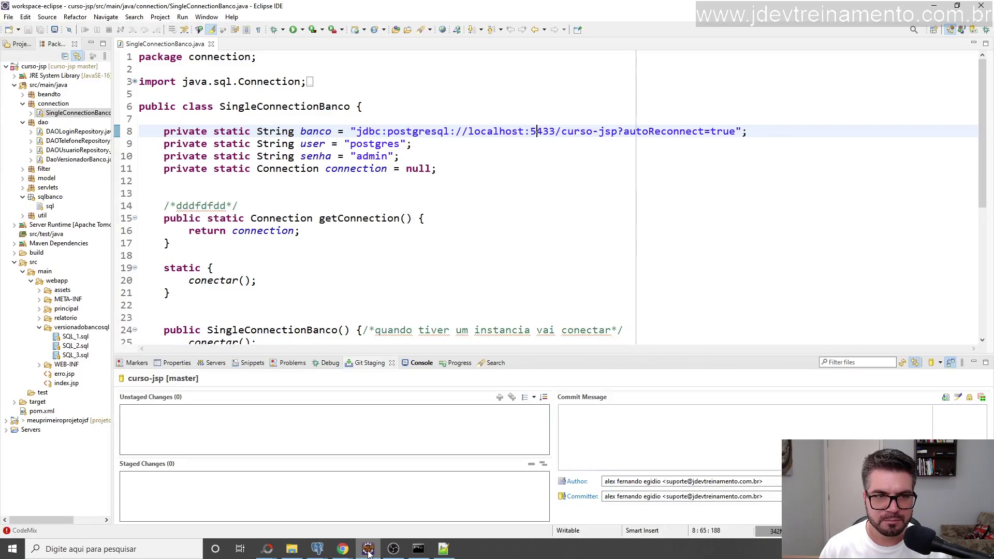
pyautogui.click(443, 550)
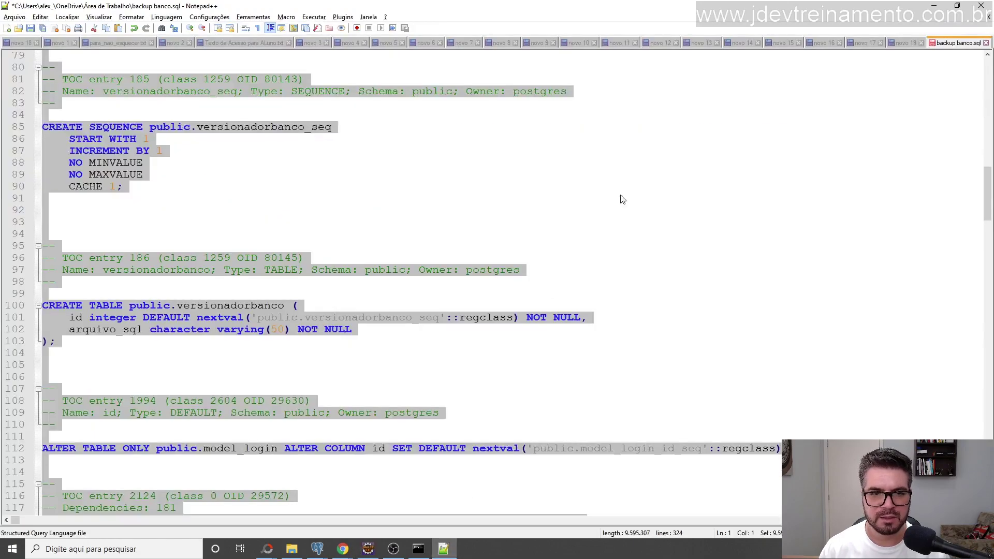
pyautogui.click(906, 43)
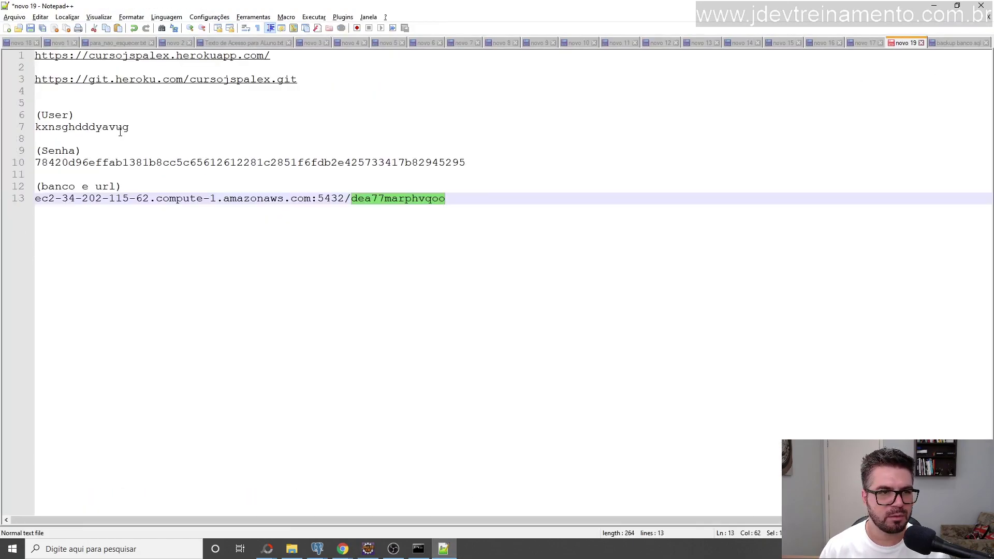
pyautogui.doubleClick(81, 127)
pyautogui.hotkey('ctrl', 'c')
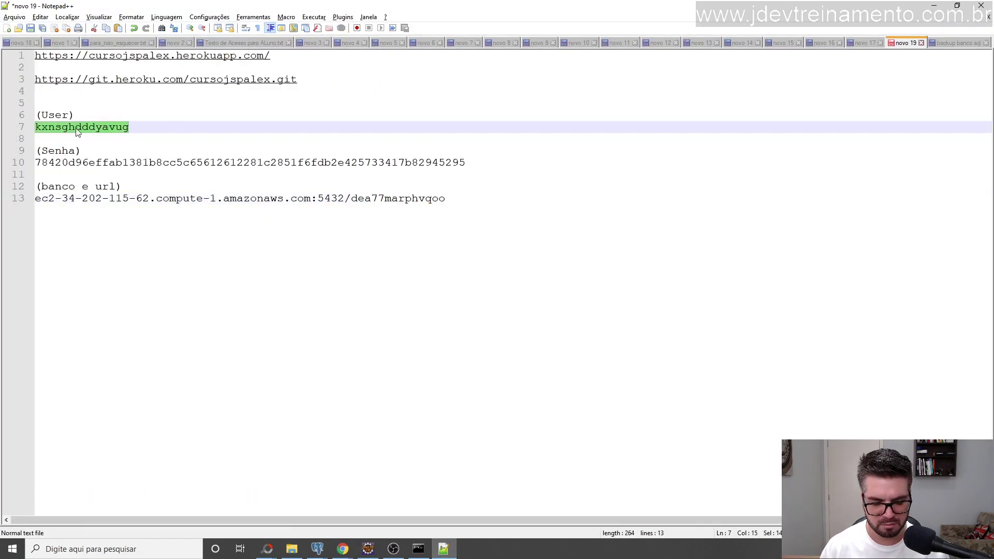
pyautogui.click(368, 549)
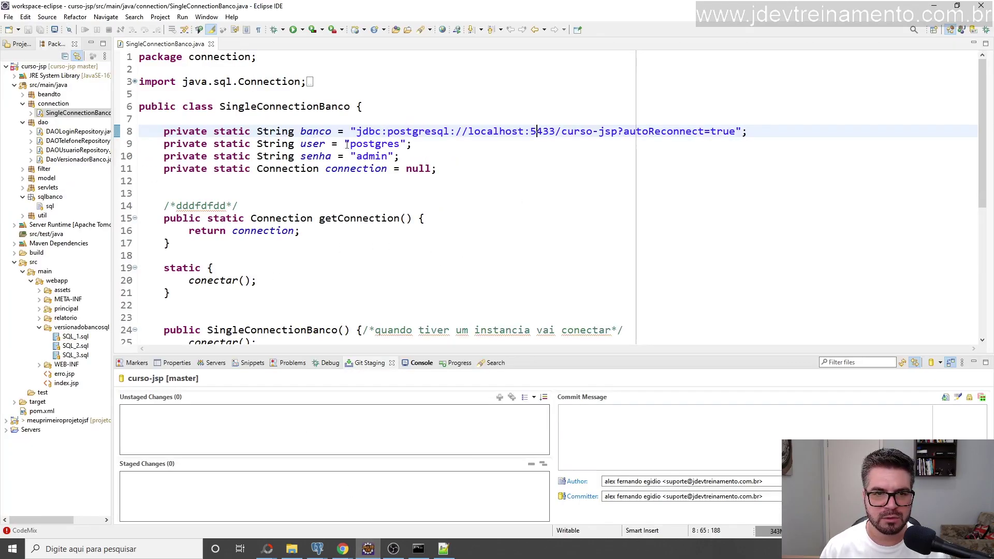
pyautogui.doubleClick(370, 145)
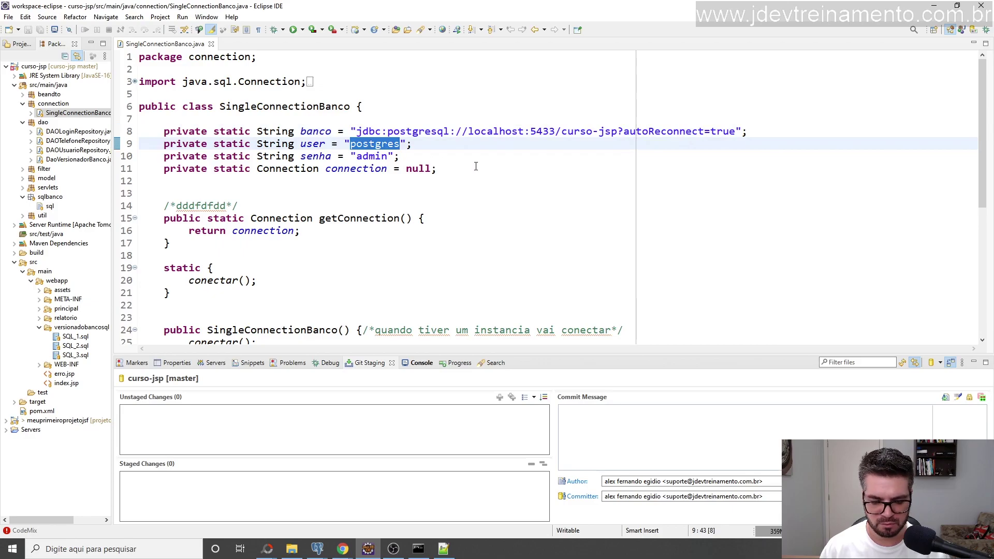
pyautogui.hotkey('ctrl', 'v')
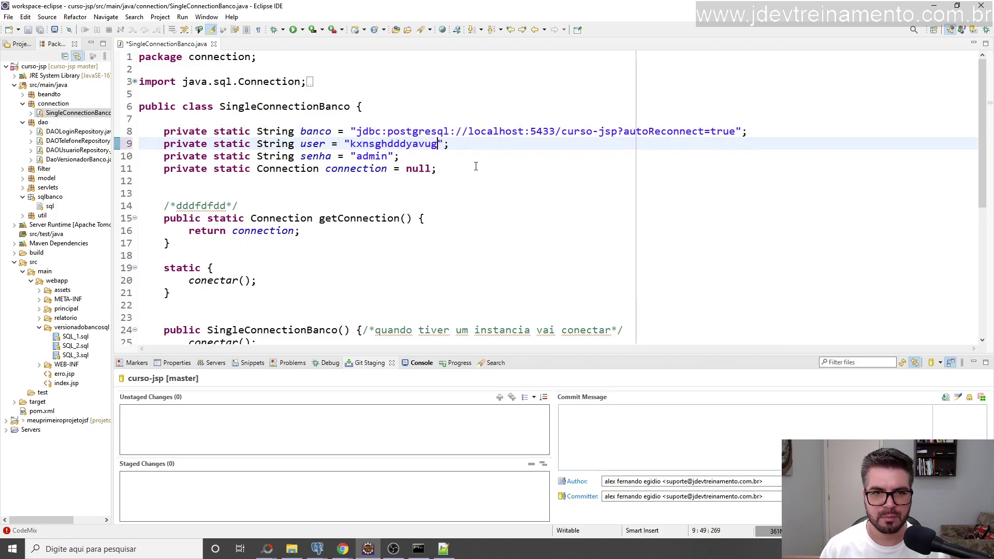
# Replace the old senha value with the Heroku database password.
pyautogui.click(443, 549)
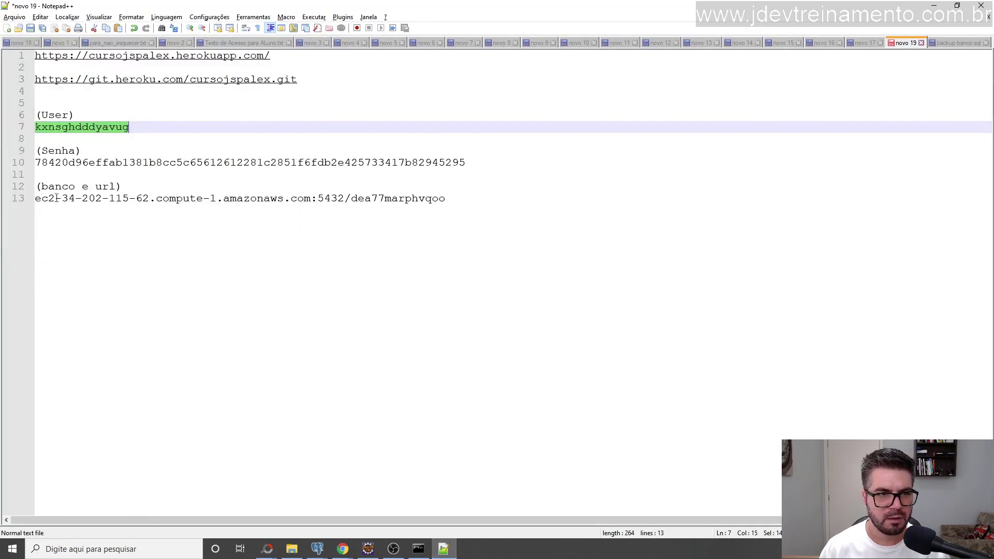
pyautogui.doubleClick(84, 163)
pyautogui.hotkey('ctrl', 'c')
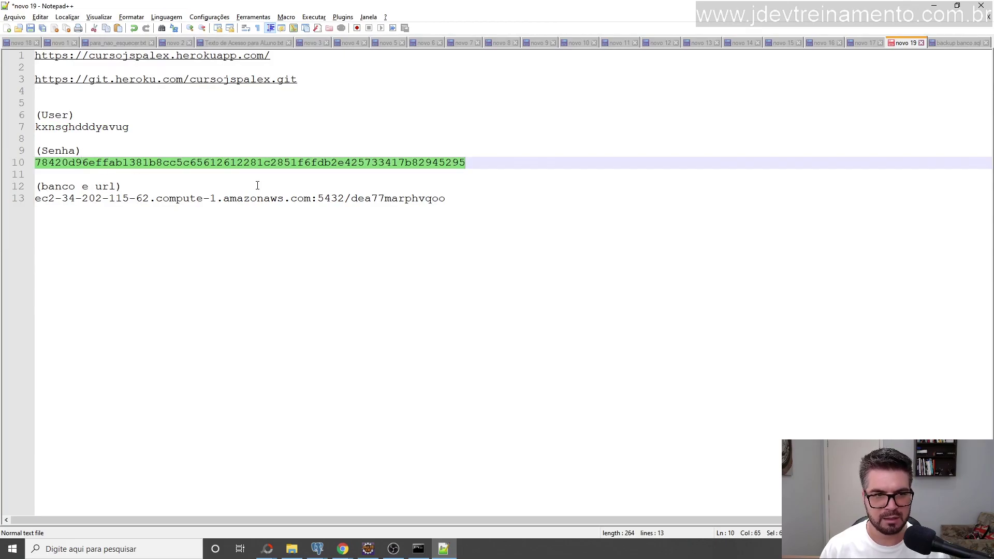
pyautogui.hotkey('alt', 'Tab')
pyautogui.doubleClick(380, 156)
pyautogui.hotkey('ctrl', 'v')
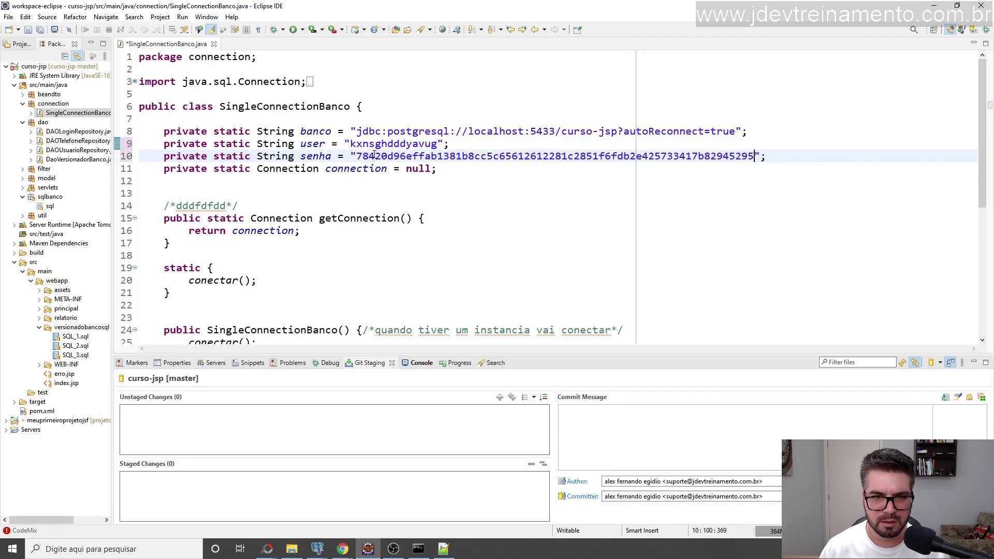
# Point the banco URL at the Heroku host, port 5432, database dea77marphvqoo, and save.
pyautogui.hotkey('alt', 'Tab')
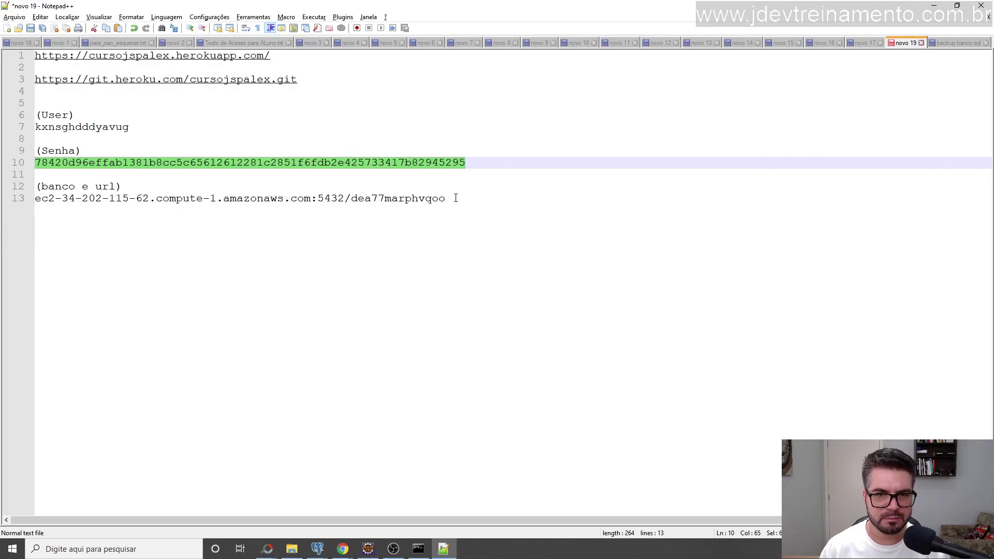
pyautogui.moveTo(455, 199); pyautogui.dragTo(33, 198)
pyautogui.hotkey('ctrl', 'c')
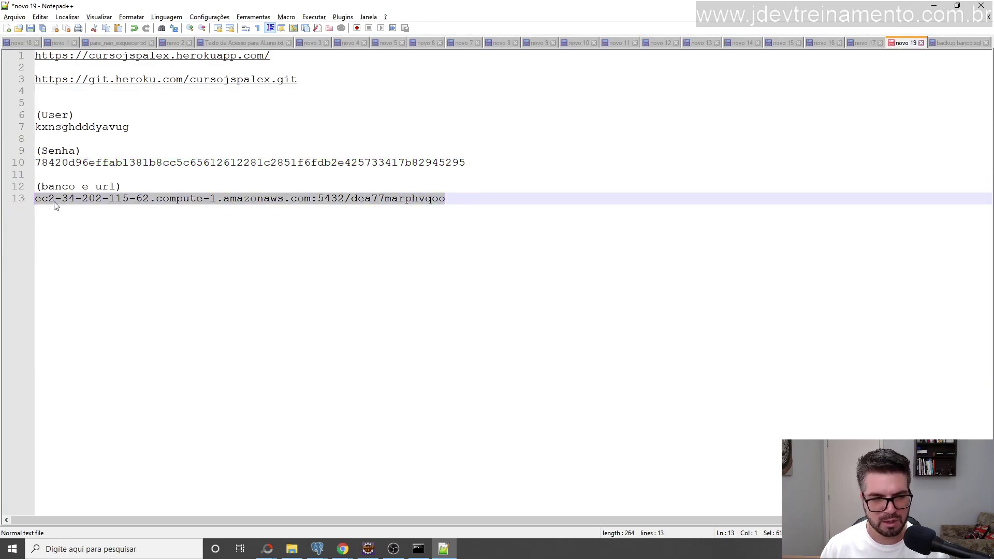
pyautogui.hotkey('alt', 'Tab')
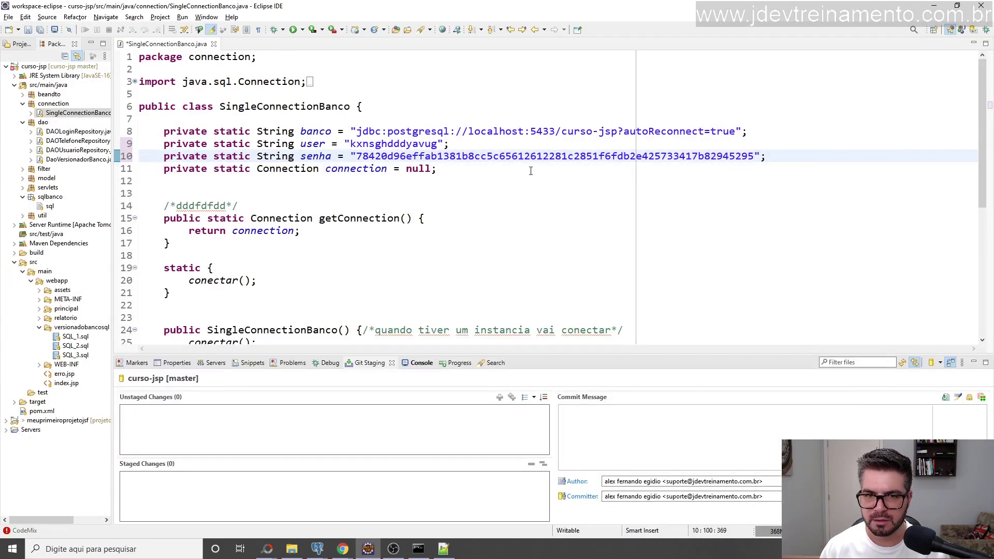
pyautogui.moveTo(469, 131); pyautogui.dragTo(617, 134)
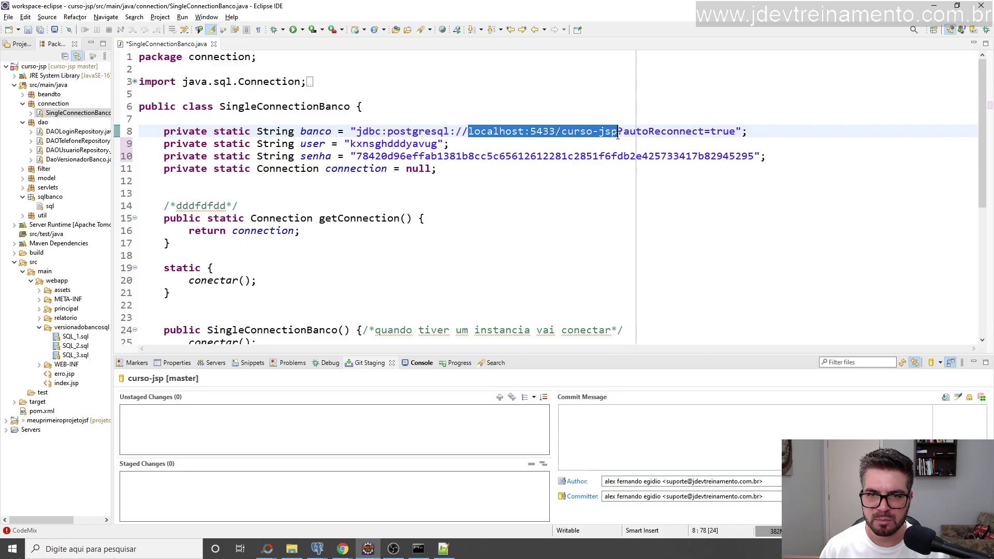
pyautogui.hotkey('ctrl', 'v')
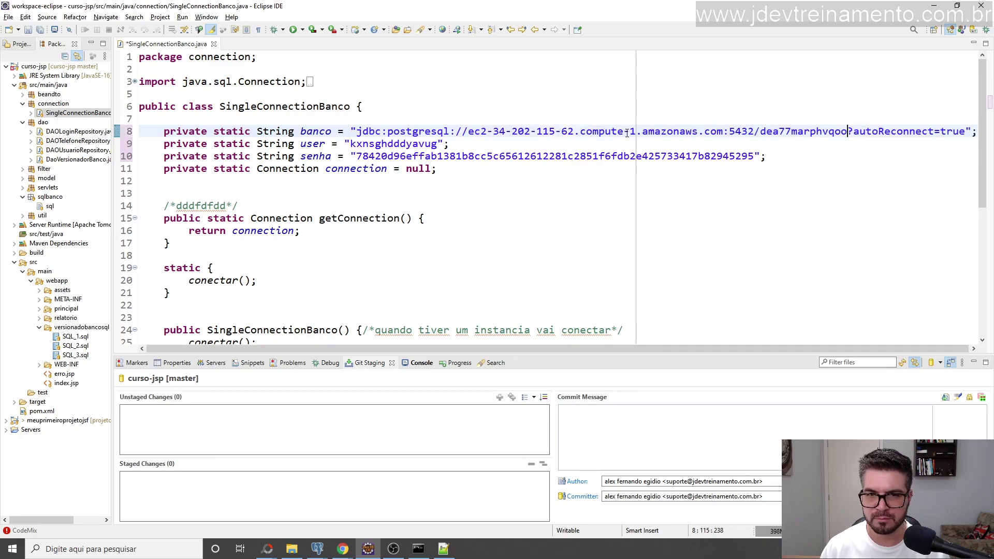
pyautogui.hotkey('ctrl', 's')
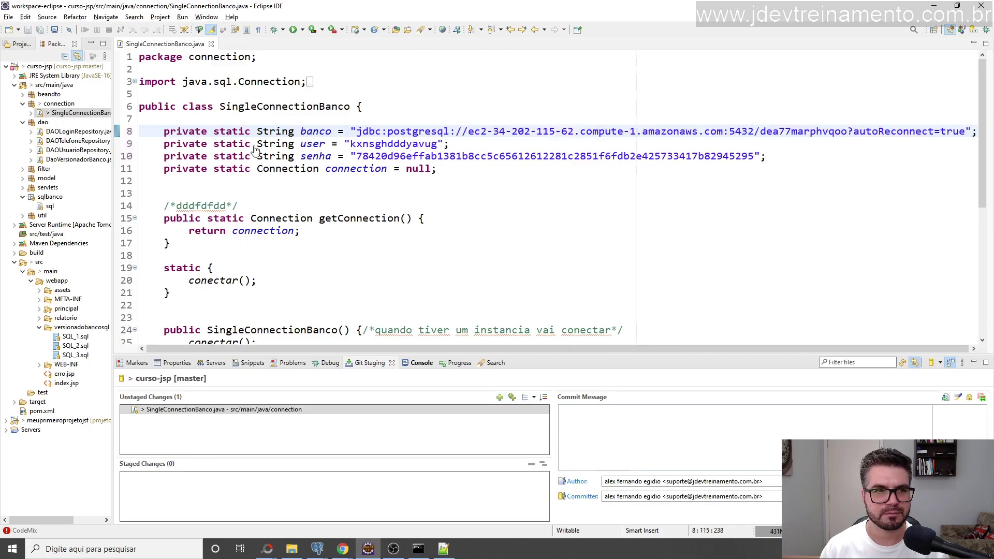
# Enlarge the Servers and Console area and narrow the project tree.
pyautogui.click(213, 363)
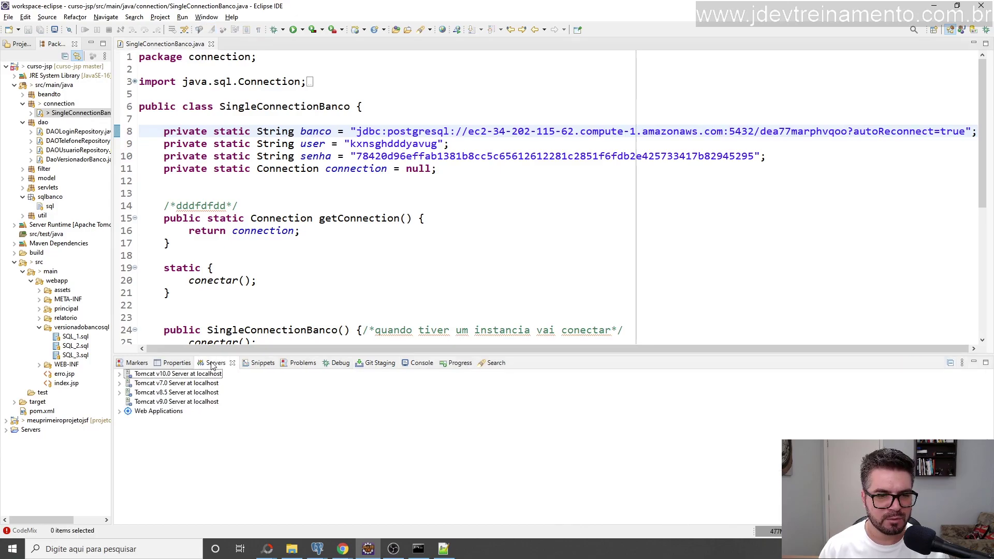
pyautogui.moveTo(213, 355); pyautogui.dragTo(252, 289)
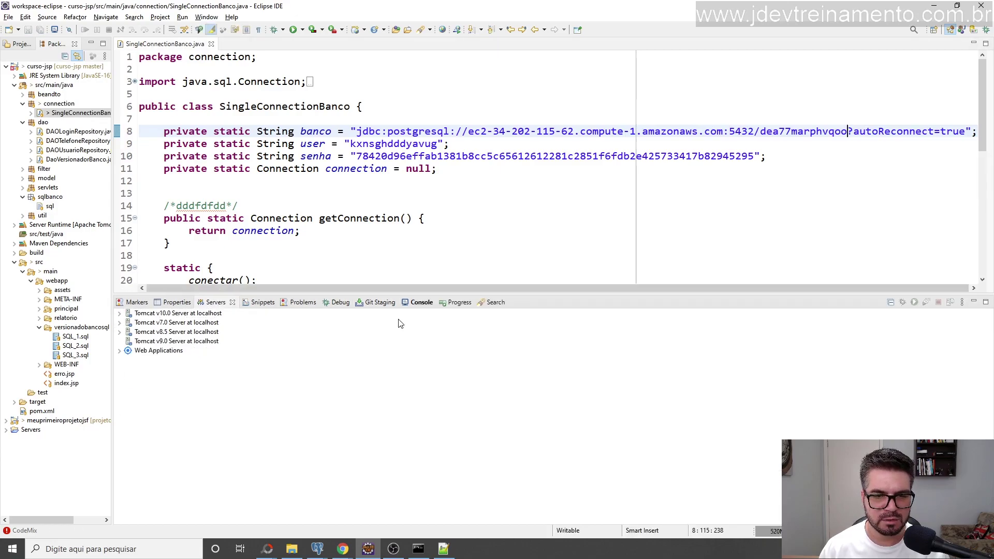
pyautogui.click(419, 303)
pyautogui.moveTo(419, 294); pyautogui.dragTo(420, 259)
pyautogui.moveTo(116, 220); pyautogui.dragTo(107, 220)
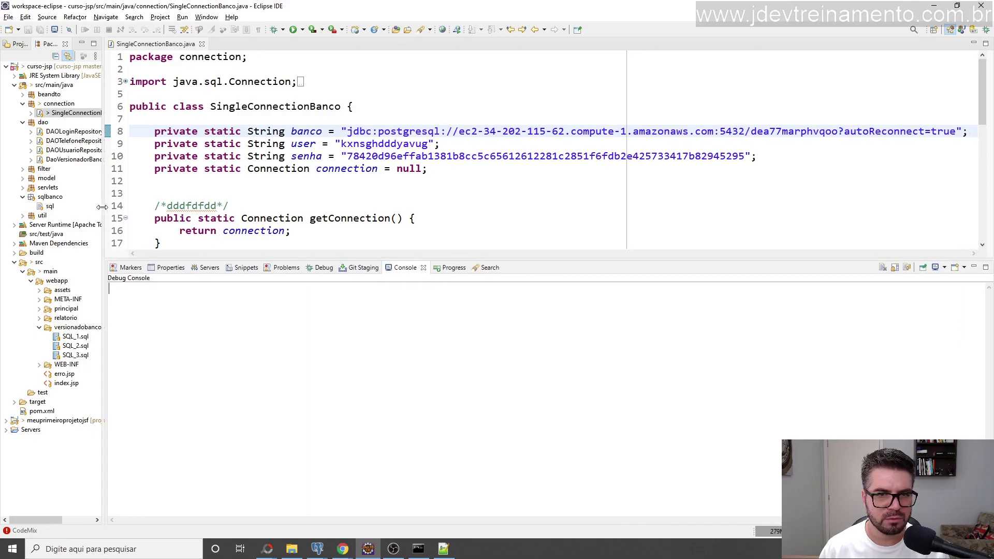
# Start the Tomcat v10.0 server running curso-jsp and enlarge its startup log.
pyautogui.click(205, 268)
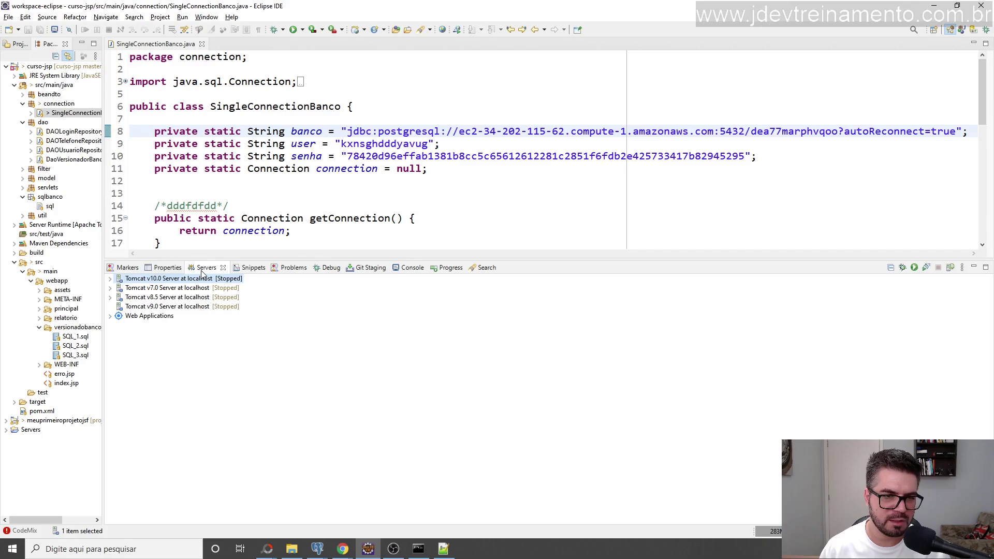
pyautogui.click(109, 279)
pyautogui.rightClick(165, 281)
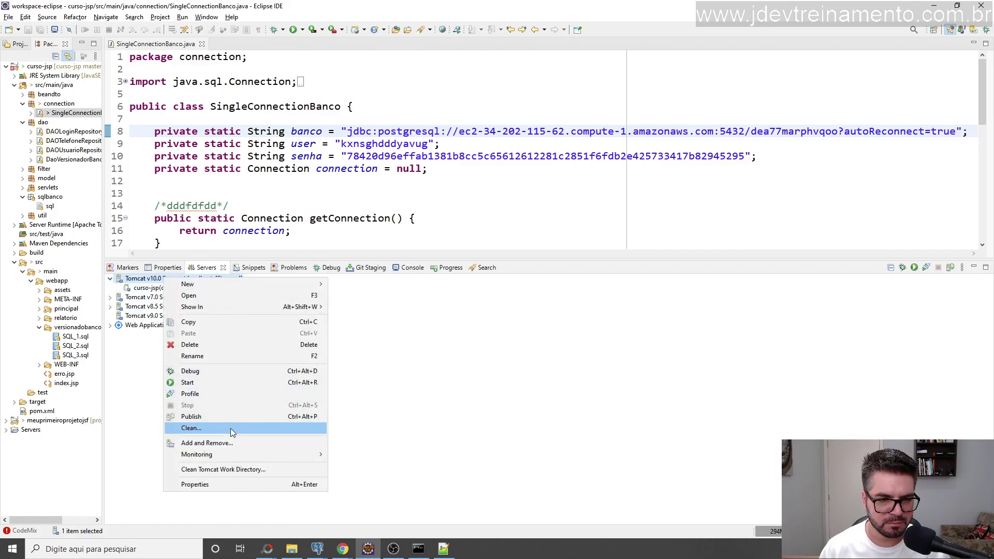
pyautogui.click(207, 383)
pyautogui.moveTo(204, 259); pyautogui.dragTo(215, 222)
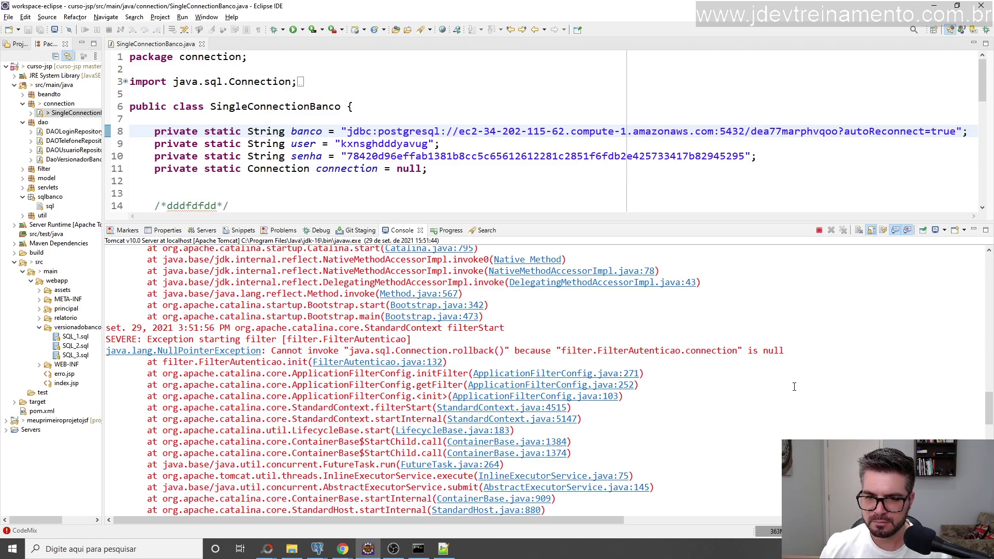
# Find and highlight the console's 'FATAL: no pg_hba.conf entry for host … SSL off' error.
pyautogui.scroll(10, 317, 396)
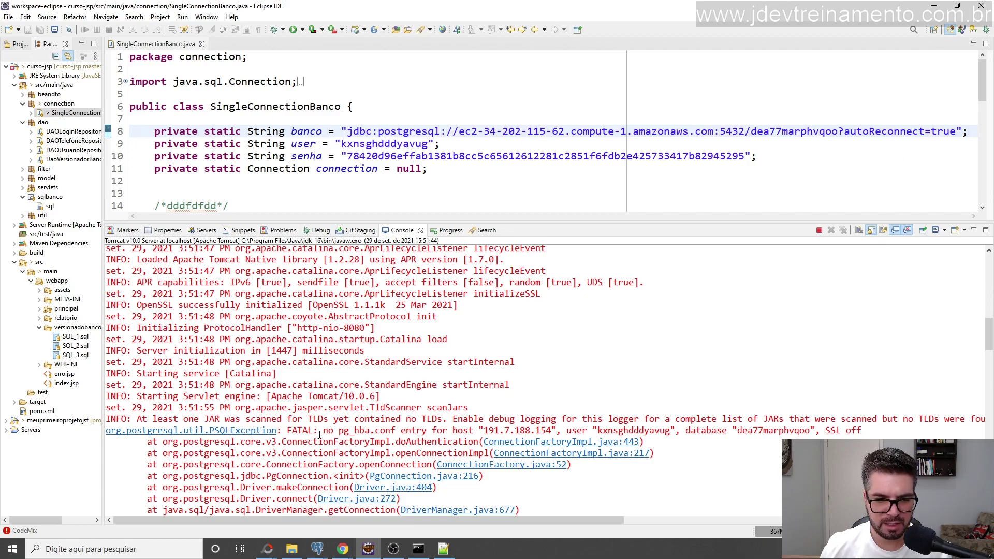
pyautogui.moveTo(321, 431); pyautogui.dragTo(474, 431)
pyautogui.click(361, 430)
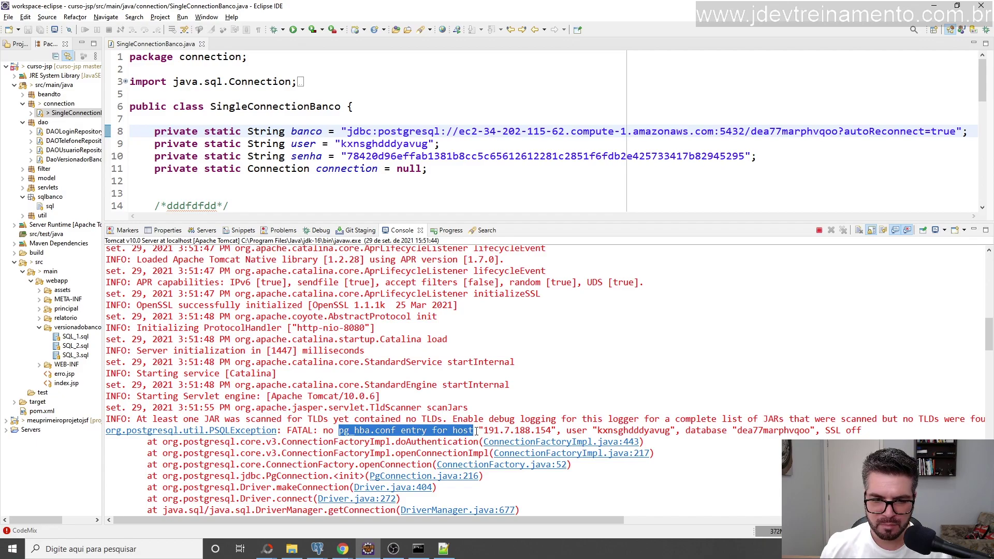
pyautogui.click(419, 423)
pyautogui.moveTo(289, 430); pyautogui.dragTo(442, 431)
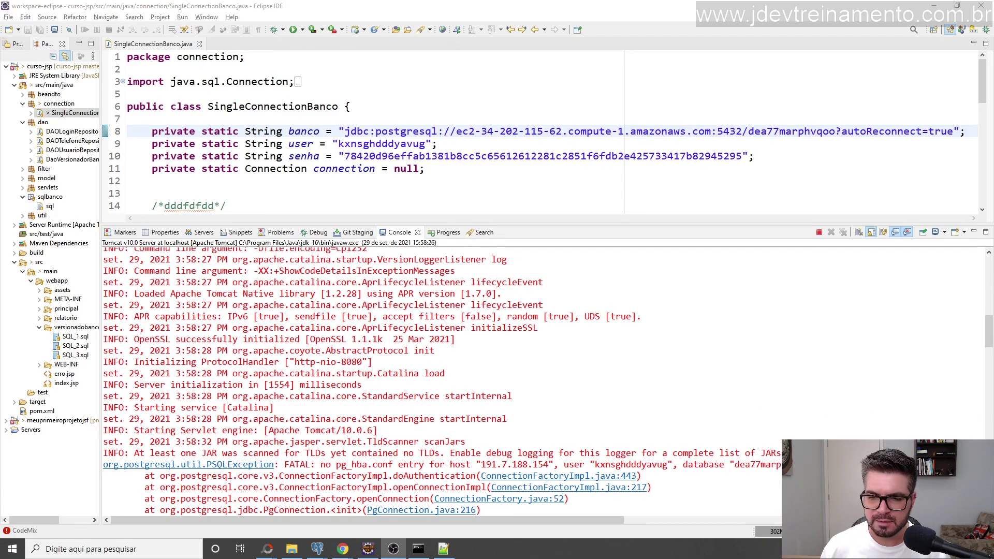
pyautogui.moveTo(274, 519); pyautogui.dragTo(386, 530)
pyautogui.moveTo(674, 466); pyautogui.dragTo(638, 465)
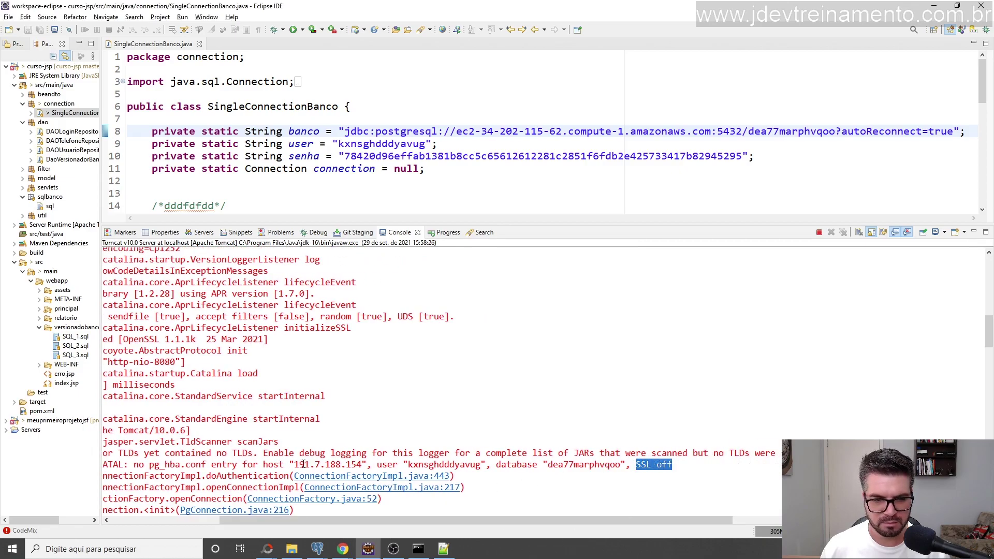
pyautogui.moveTo(304, 465); pyautogui.dragTo(378, 461)
pyautogui.click(552, 474)
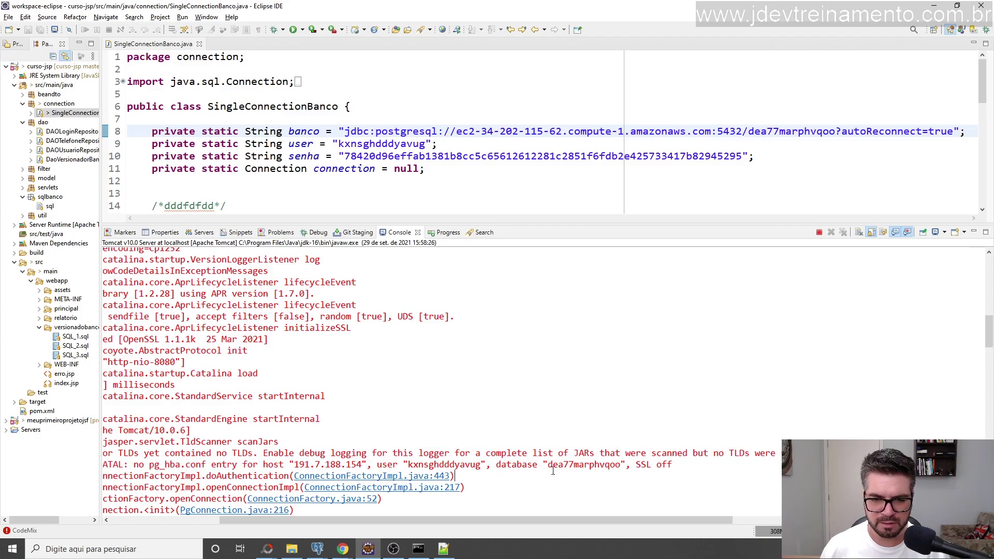
pyautogui.moveTo(209, 469); pyautogui.dragTo(334, 457)
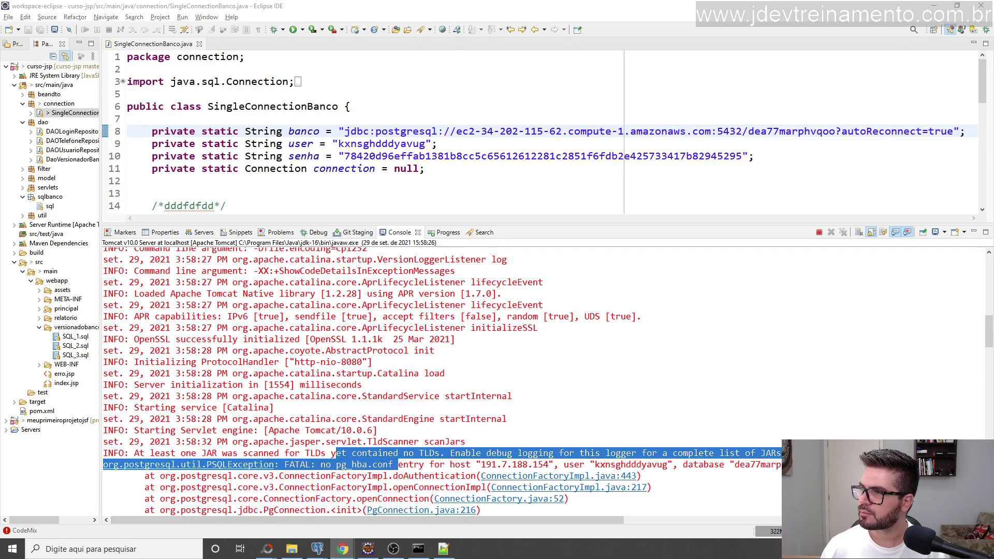
pyautogui.click(343, 549)
# Search Google for 'SSL off heroku' and open Heroku's pg_hba.conf help article.
pyautogui.click(422, 8)
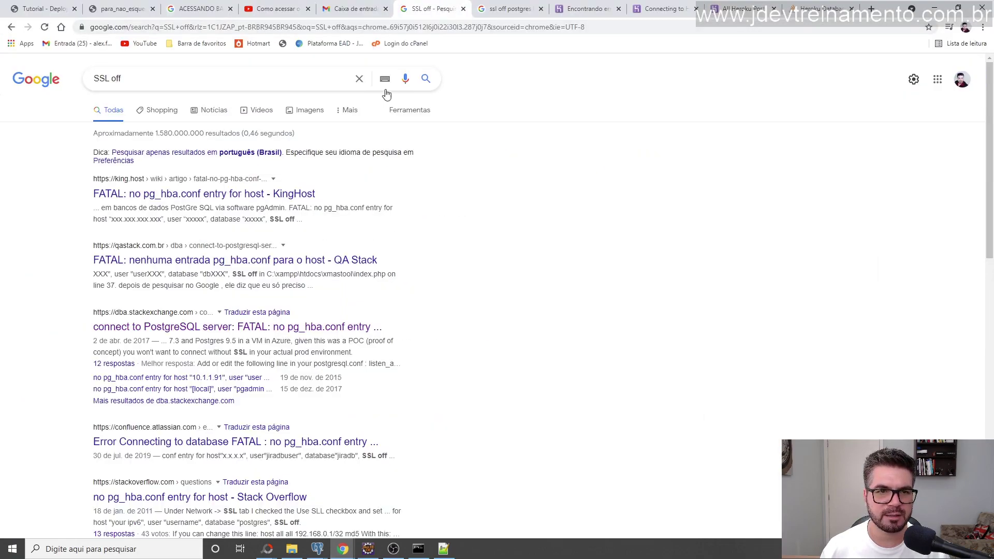
pyautogui.tripleClick(133, 79)
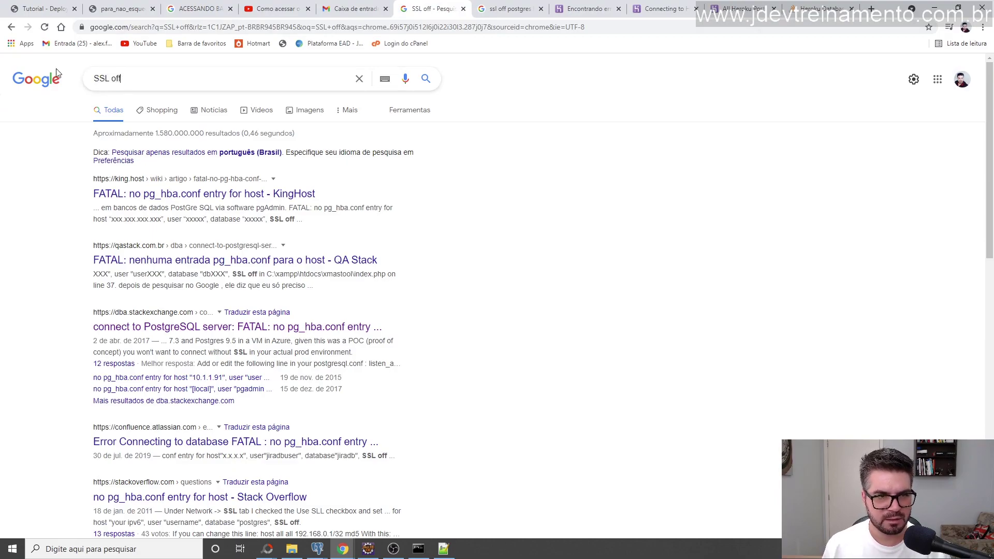
pyautogui.write('heroku')
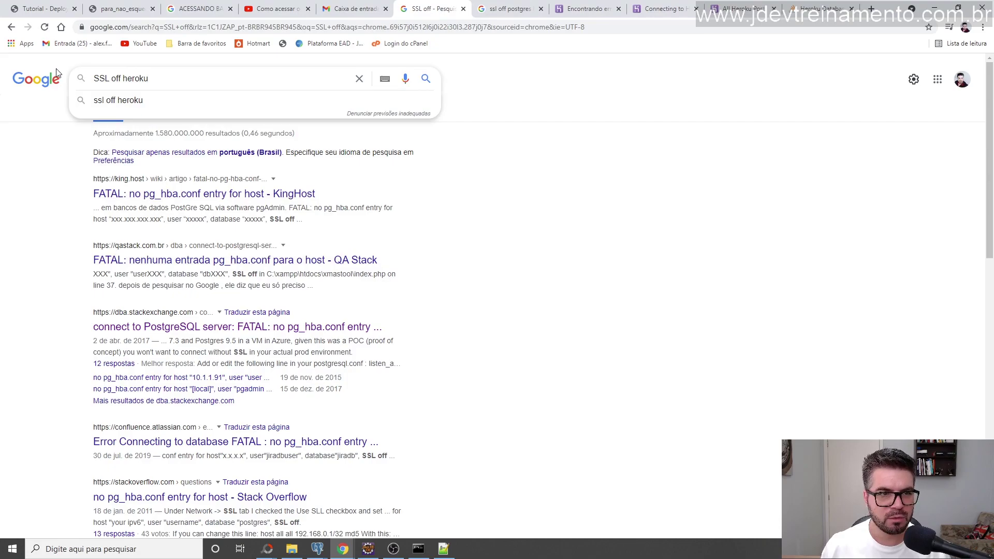
pyautogui.press('Return')
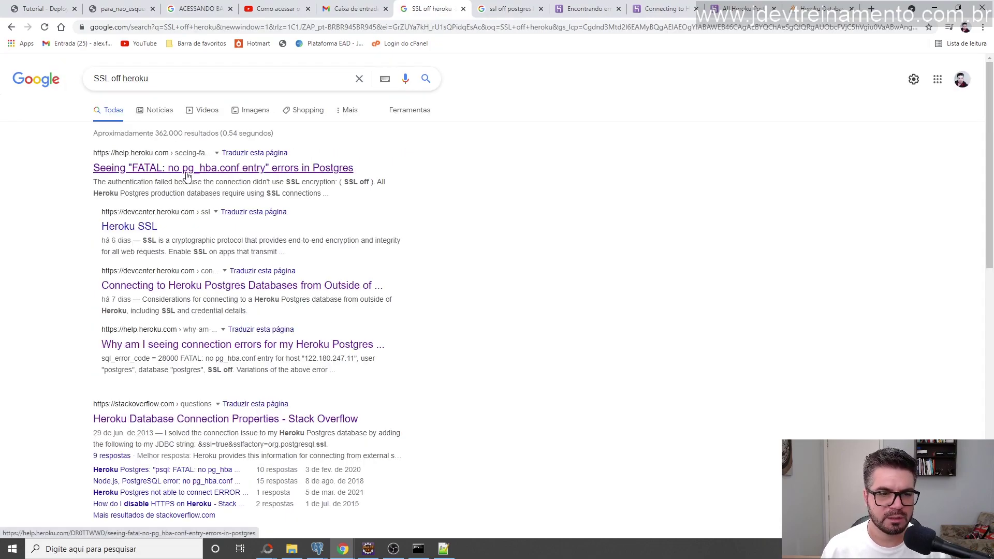
pyautogui.scroll(-3, 255, 413)
pyautogui.scroll(3, 285, 202)
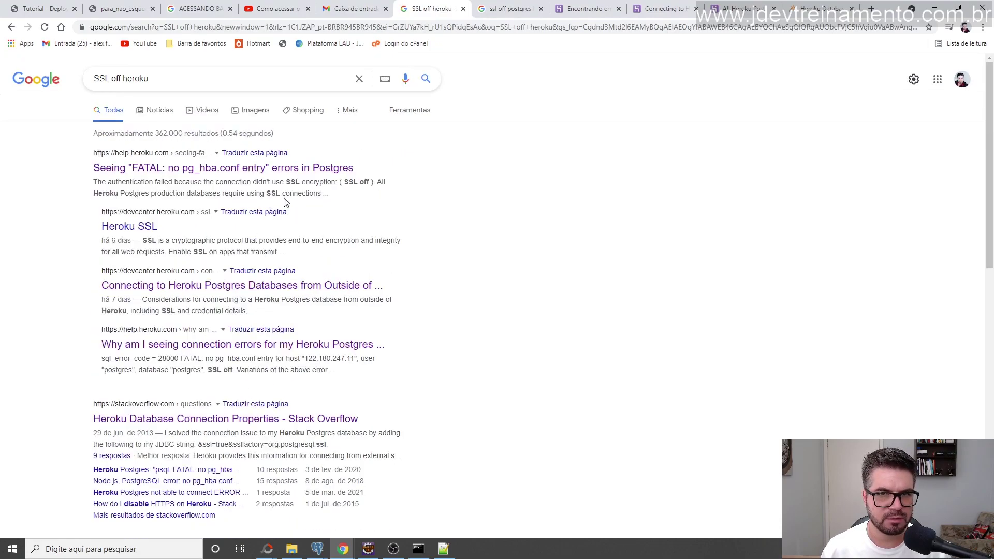
pyautogui.click(576, 7)
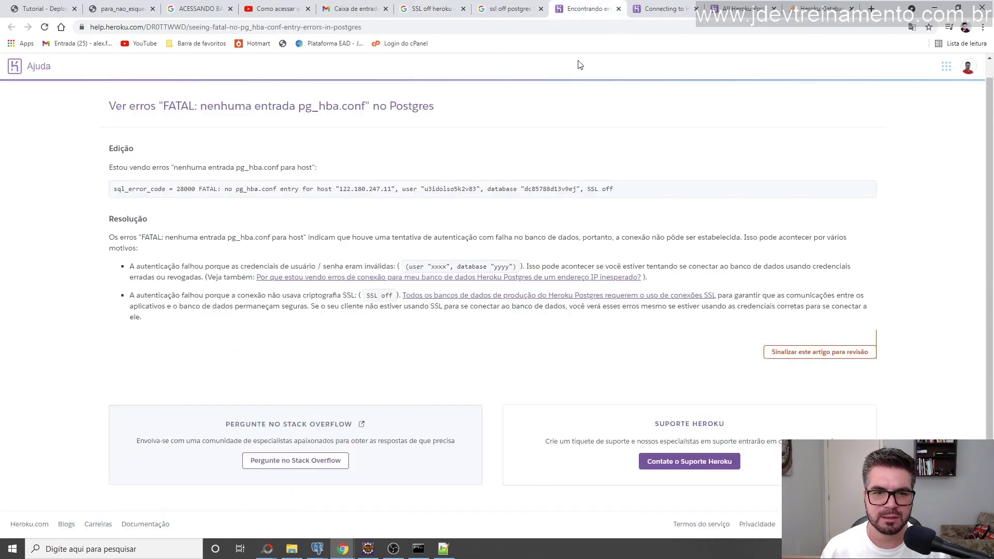
# Find and select the sslmode=require parameter in Heroku's Postgres connection and changelog pages.
pyautogui.click(669, 6)
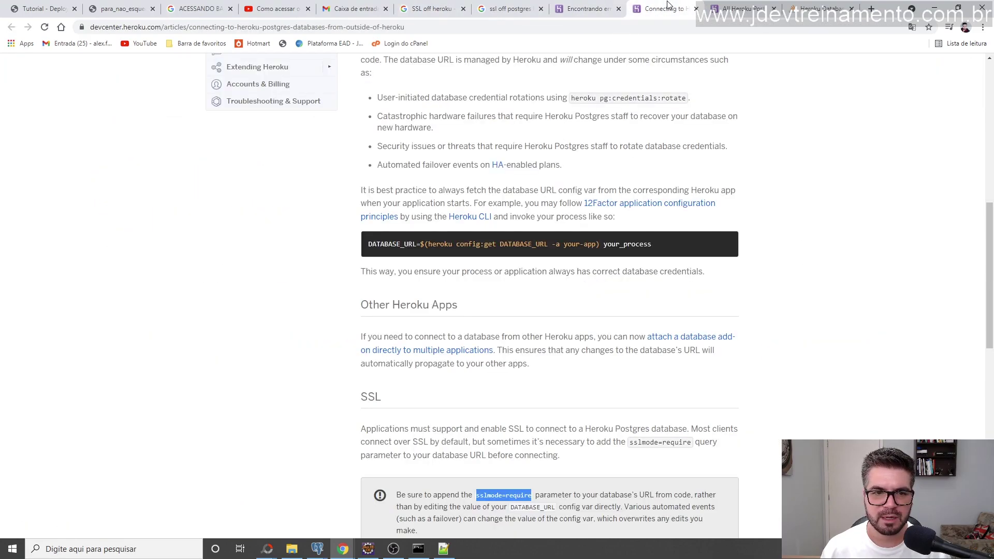
pyautogui.scroll(-3, 560, 264)
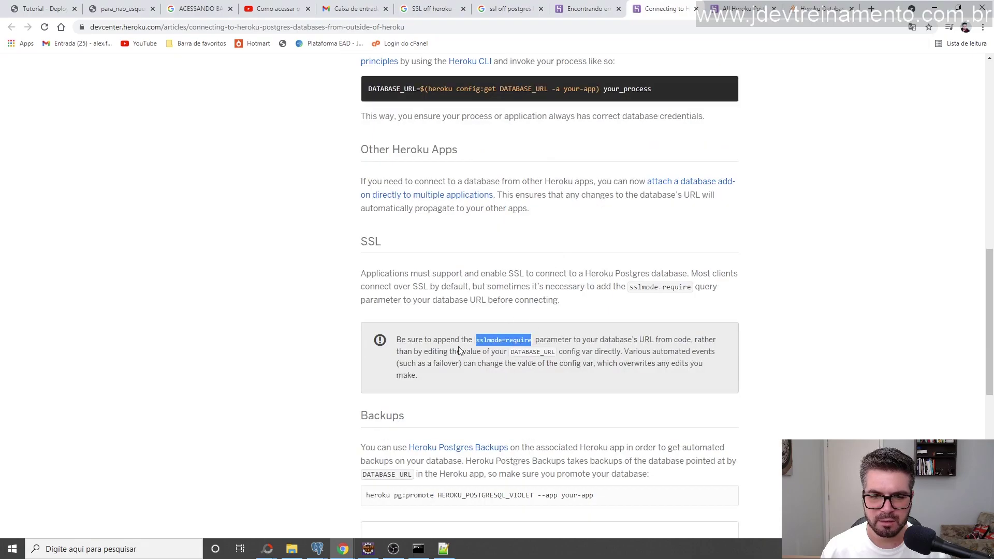
pyautogui.scroll(-3, 480, 303)
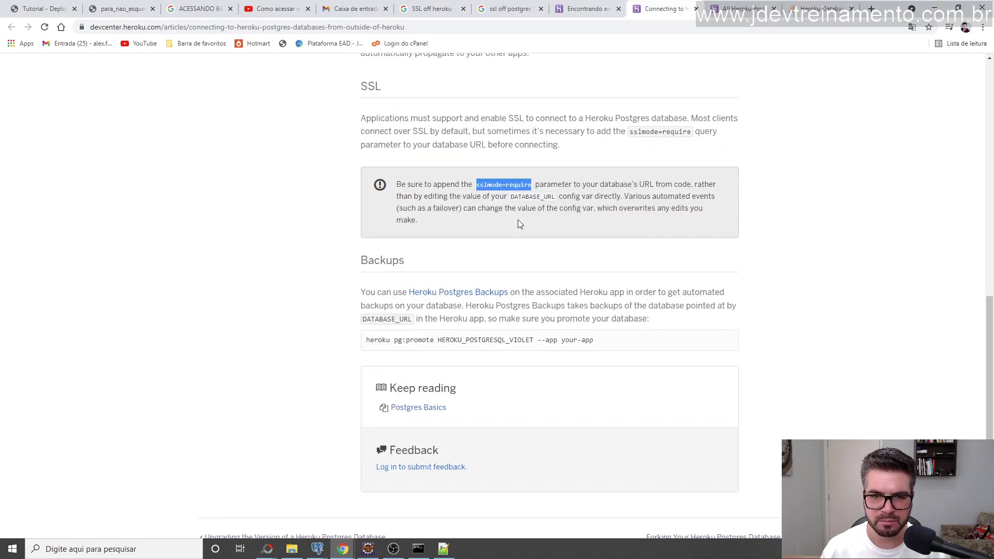
pyautogui.click(504, 182)
pyautogui.moveTo(482, 185); pyautogui.dragTo(528, 182)
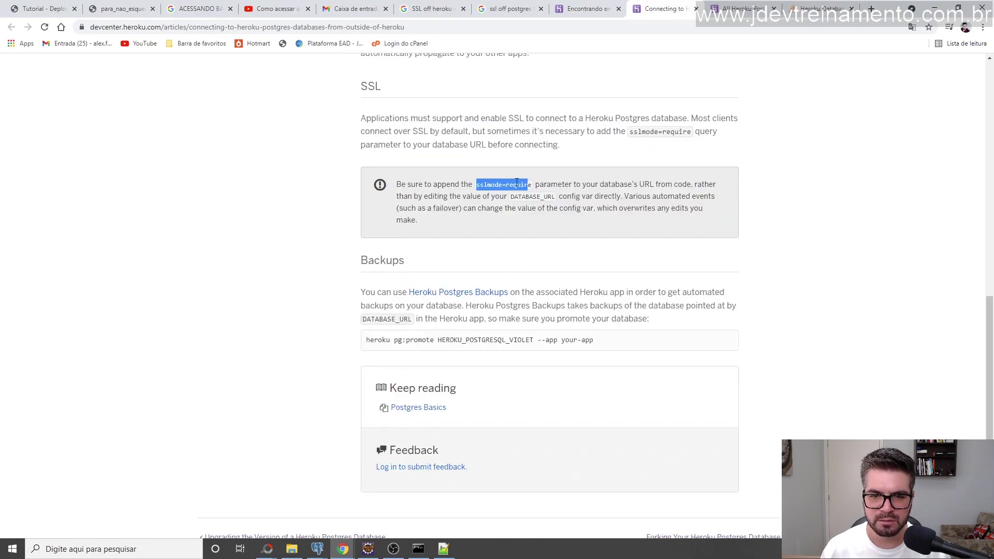
pyautogui.click(738, 8)
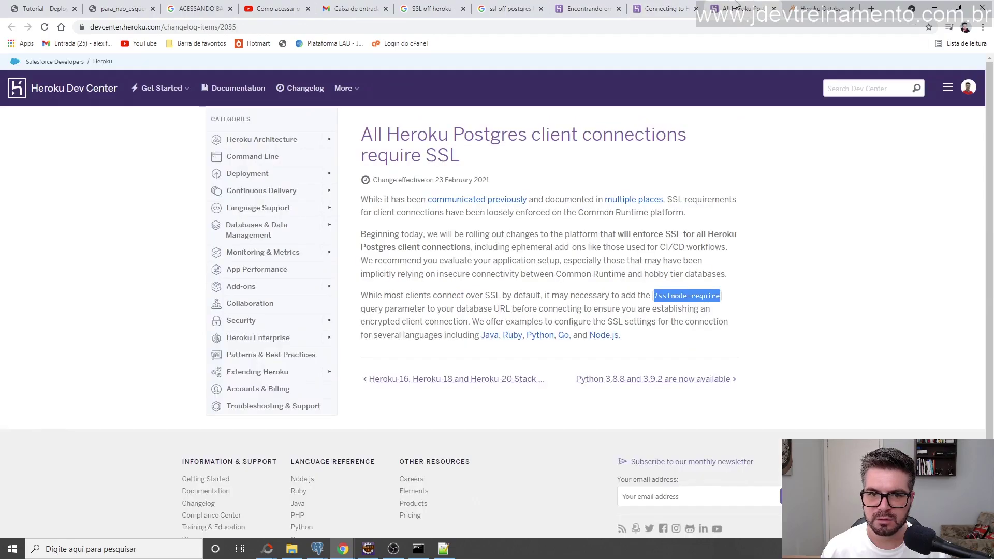
pyautogui.click(758, 294)
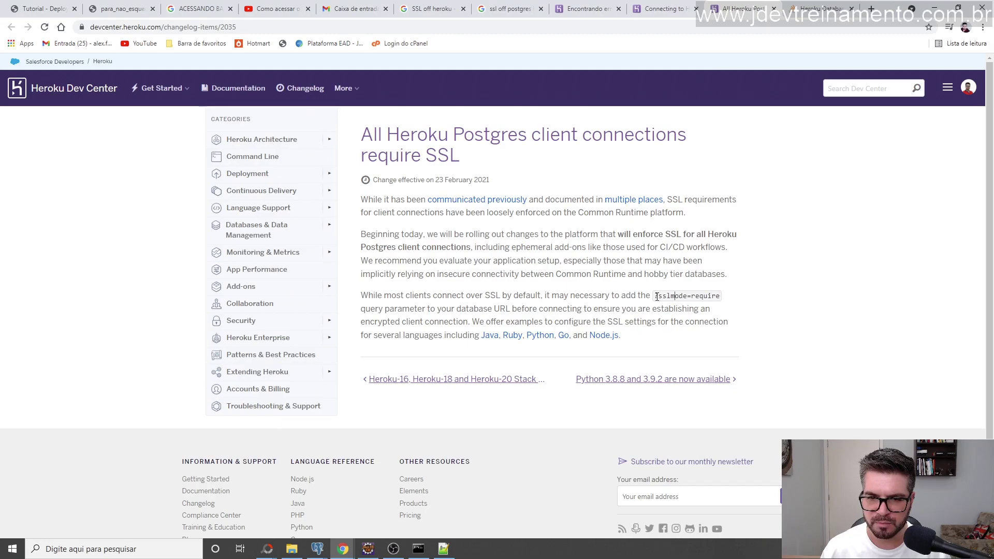
pyautogui.moveTo(659, 296); pyautogui.dragTo(723, 299)
pyautogui.hotkey('ctrl', 'c')
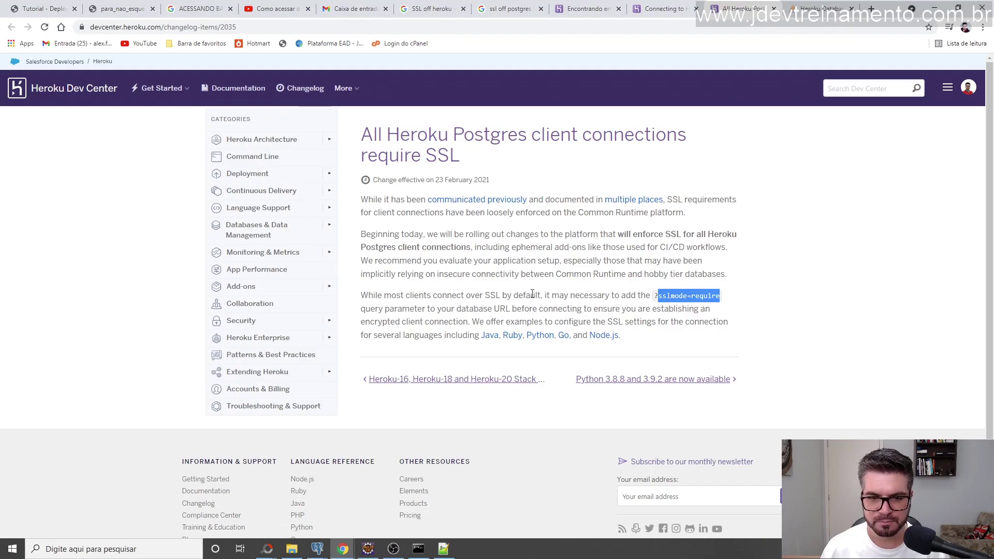
pyautogui.click(372, 553)
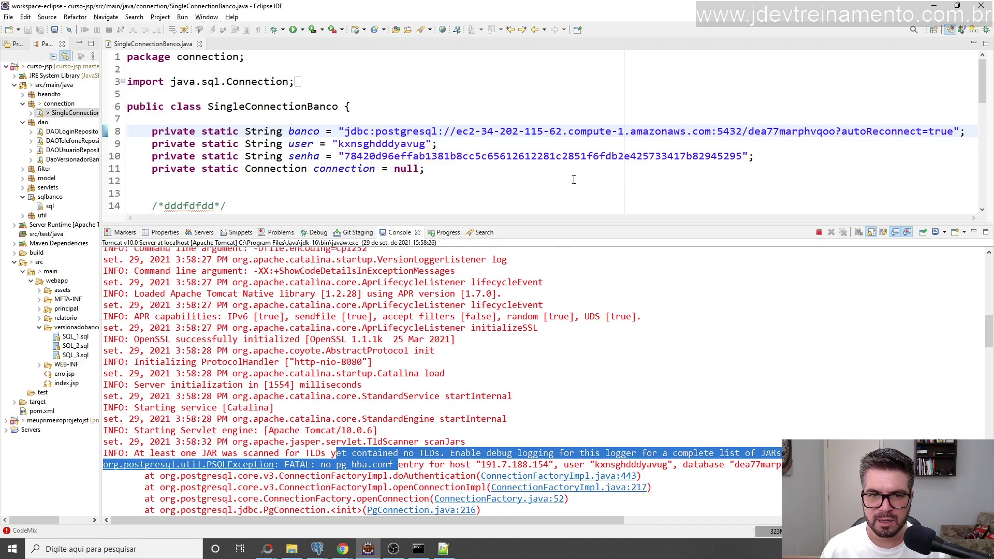
# Make the URL end with ?sslmode=require&autoReconnect=true and terminate the running Tomcat server.
pyautogui.click(842, 131)
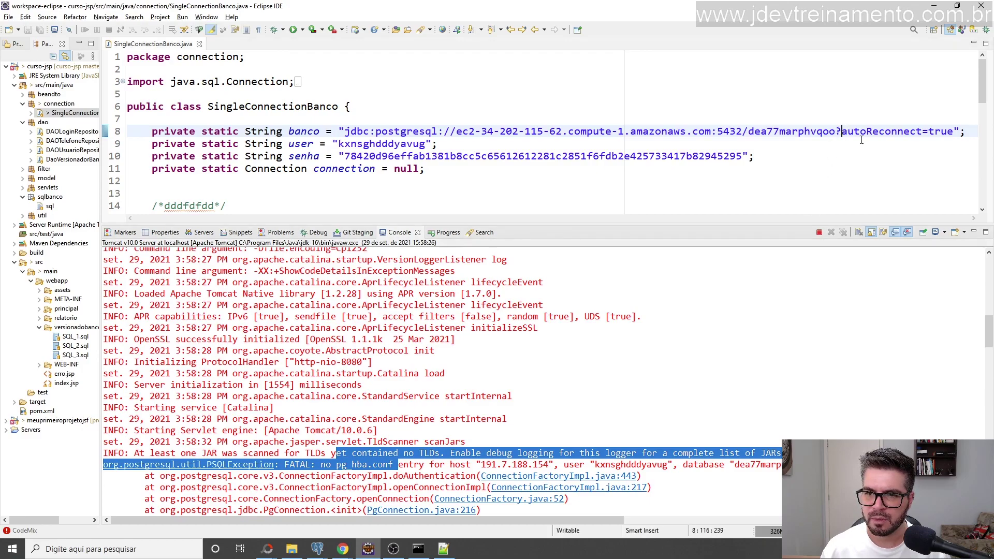
pyautogui.hotkey('ctrl', 'v')
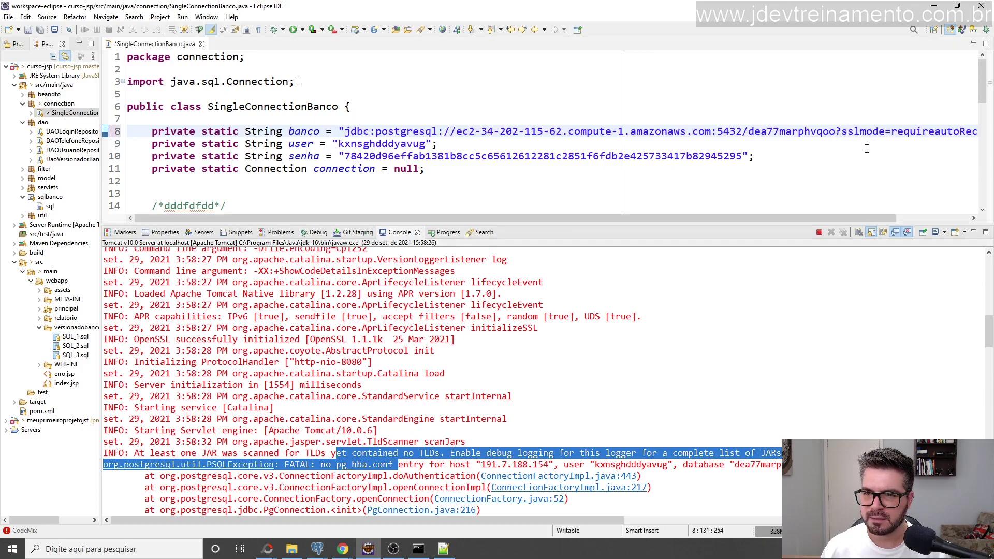
pyautogui.moveTo(853, 214); pyautogui.dragTo(912, 211)
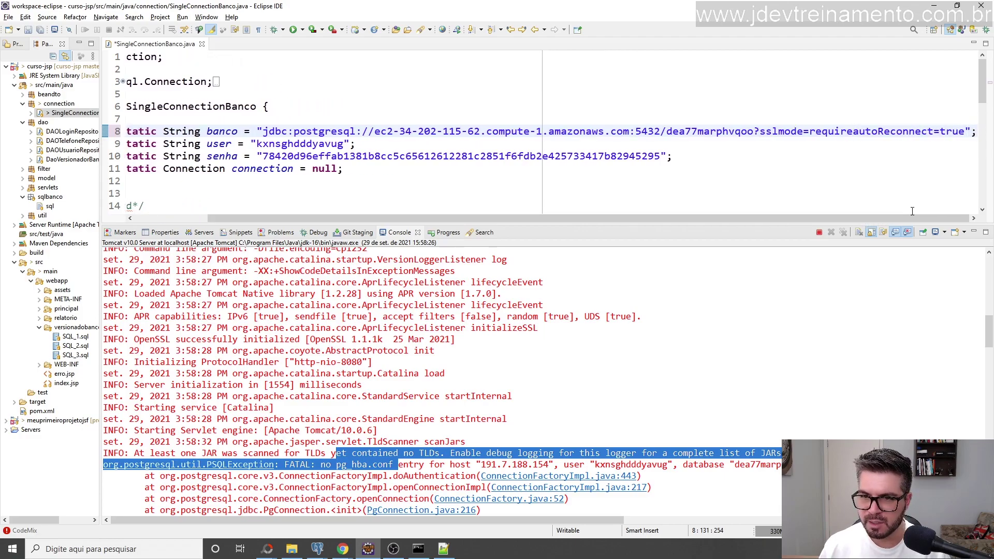
pyautogui.write('&')
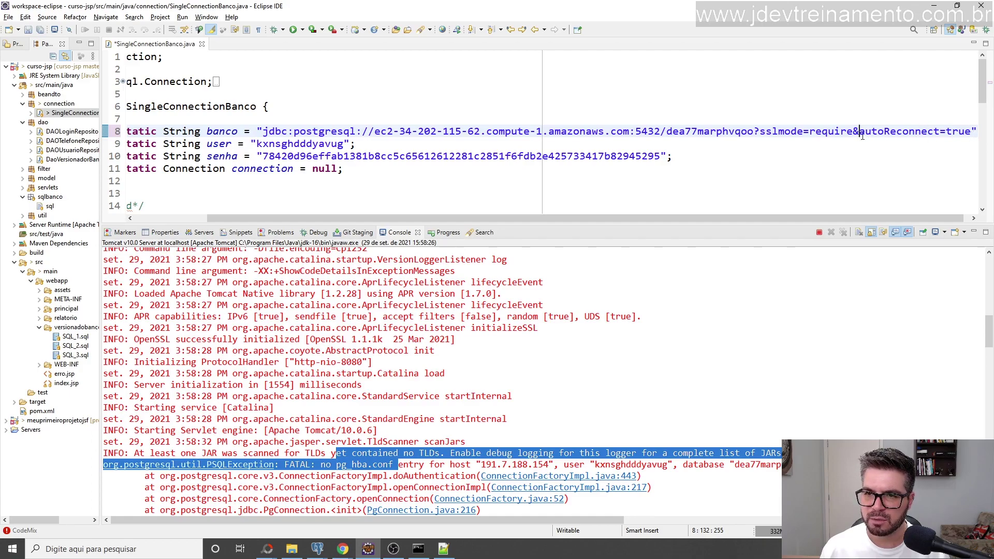
pyautogui.moveTo(862, 133); pyautogui.dragTo(855, 132)
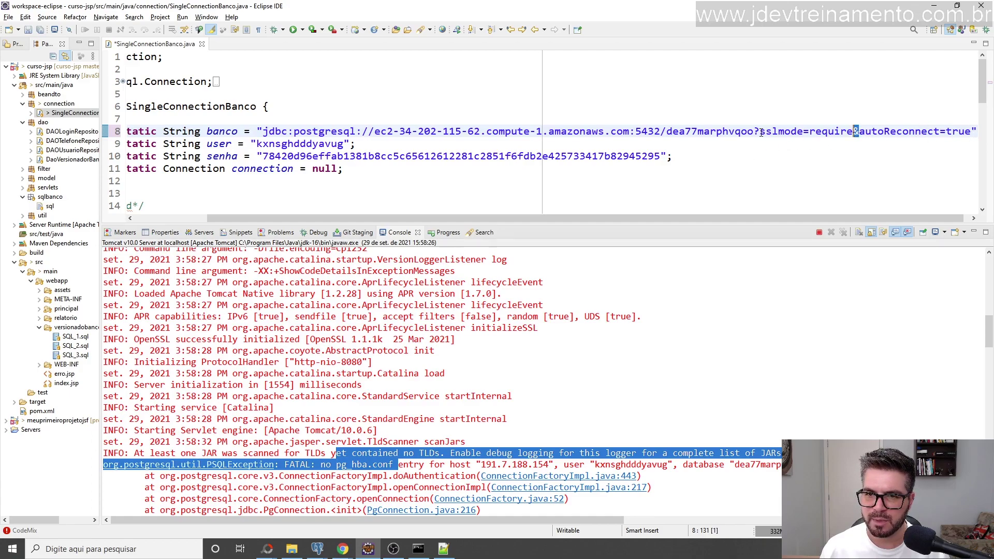
pyautogui.moveTo(760, 133); pyautogui.dragTo(855, 131)
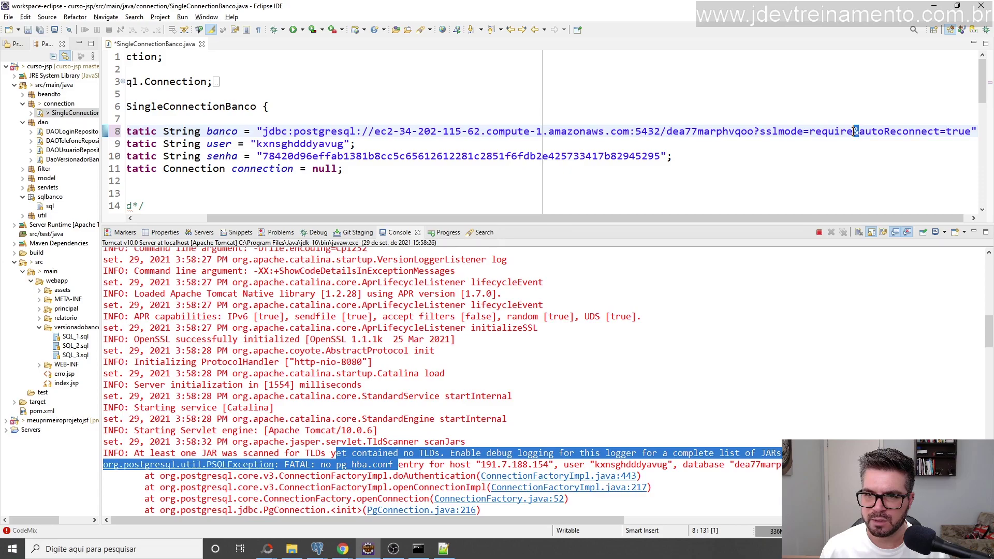
pyautogui.click(819, 232)
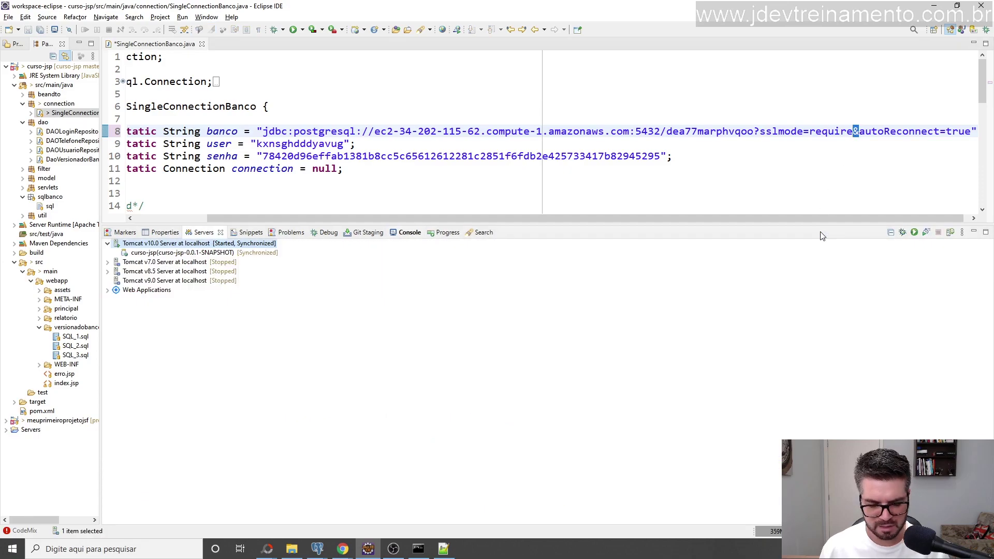
# Save SingleConnectionBanco and start the Tomcat v10.0 server again.
pyautogui.hotkey('ctrl', 's')
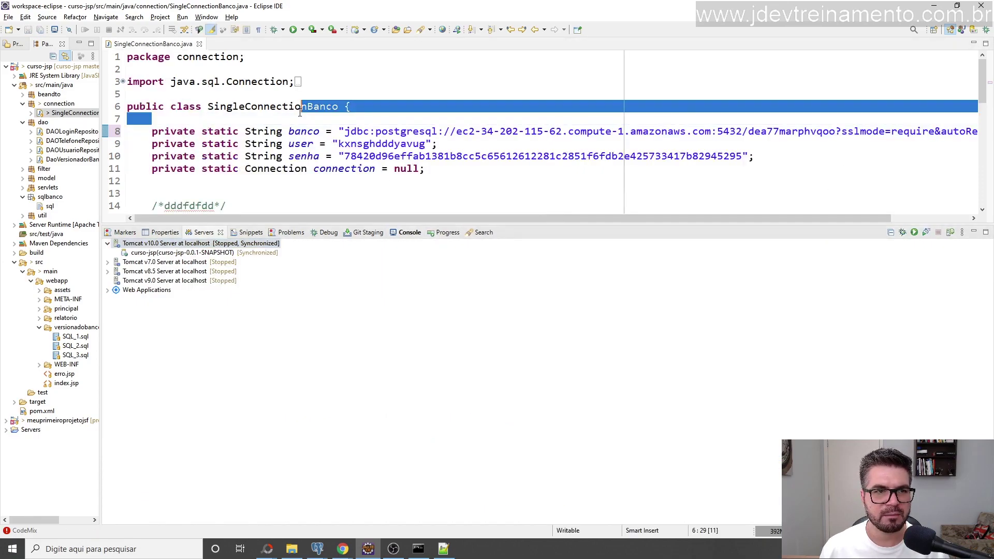
pyautogui.click(295, 59)
pyautogui.click(302, 29)
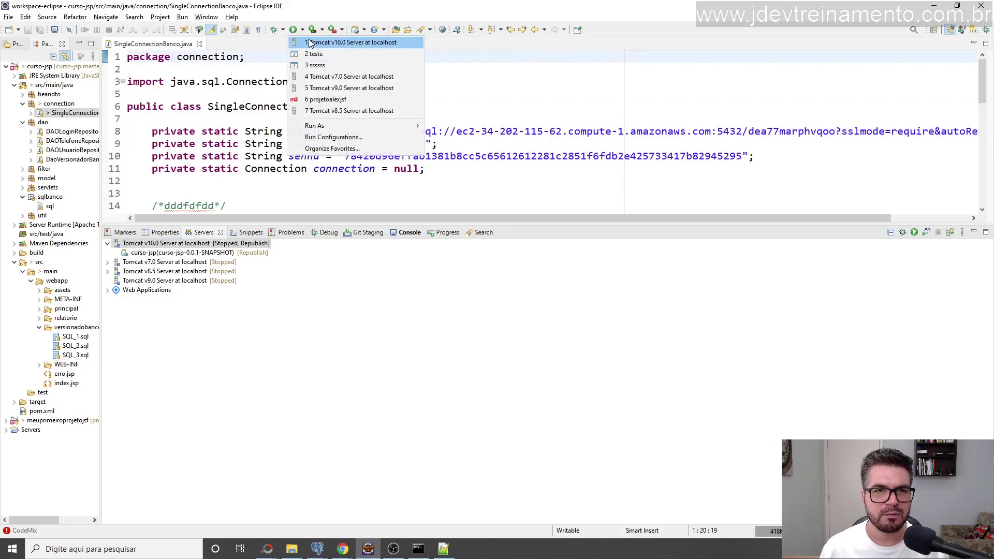
pyautogui.click(309, 42)
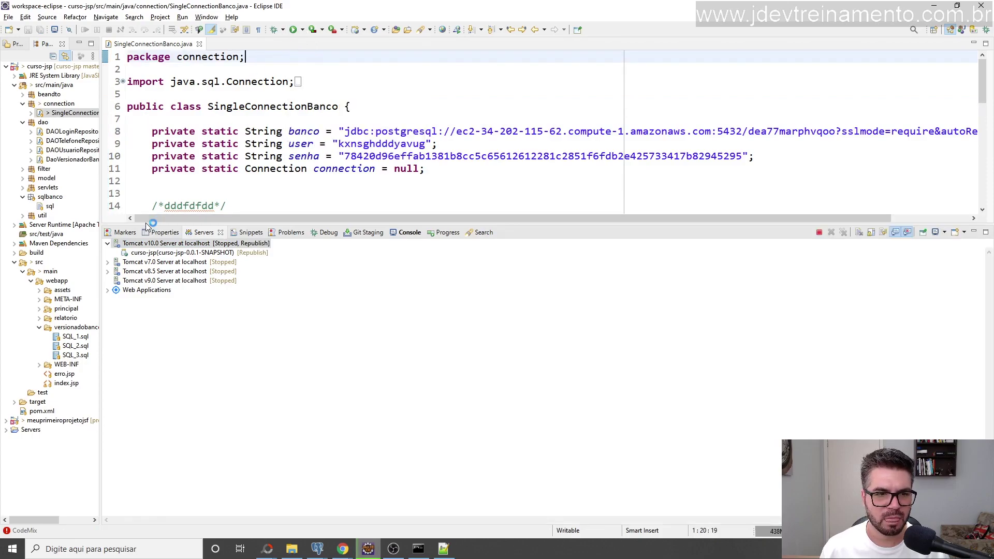
pyautogui.moveTo(142, 223)
pyautogui.mouseDown()
pyautogui.moveTo(137, 270)
pyautogui.moveTo(132, 226)
pyautogui.mouseUp()
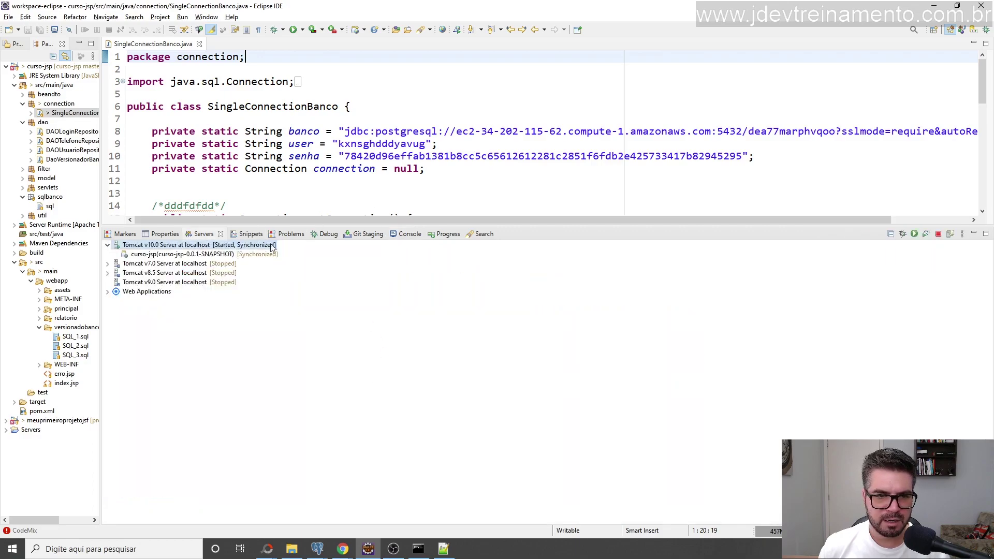
# Review the Tomcat console log through to 'Server startup in 9984 milliseconds'.
pyautogui.click(407, 234)
pyautogui.scroll(20, 369, 389)
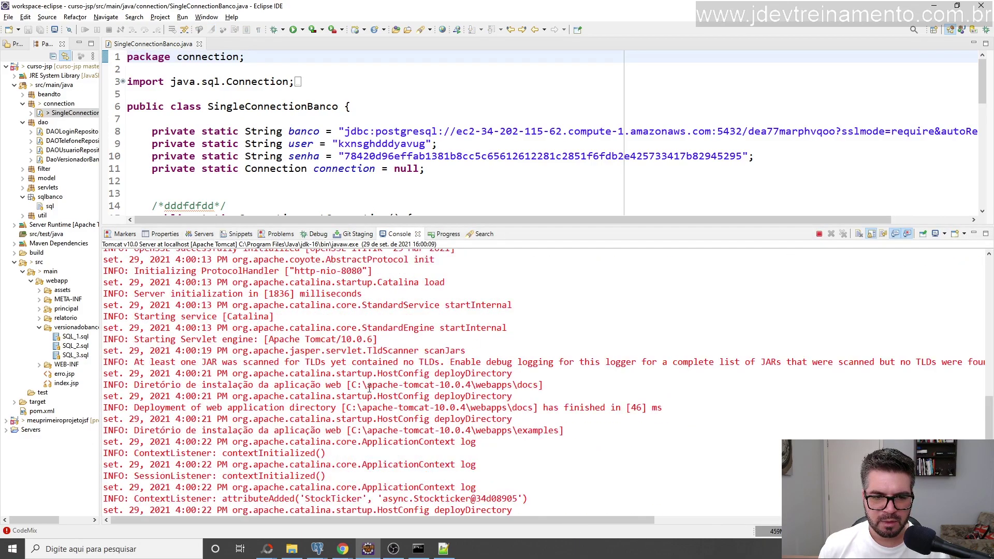
pyautogui.scroll(-20, 369, 388)
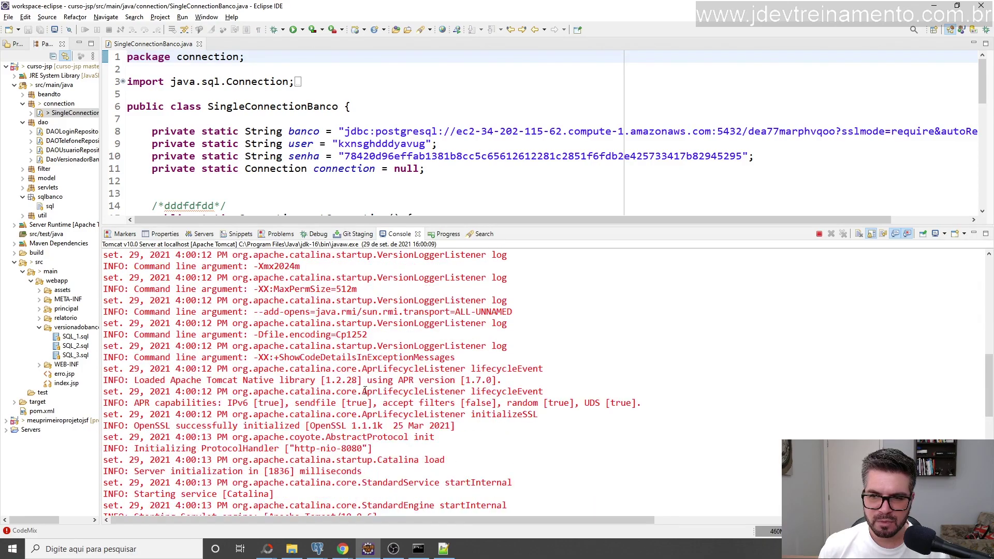
pyautogui.scroll(20, 365, 391)
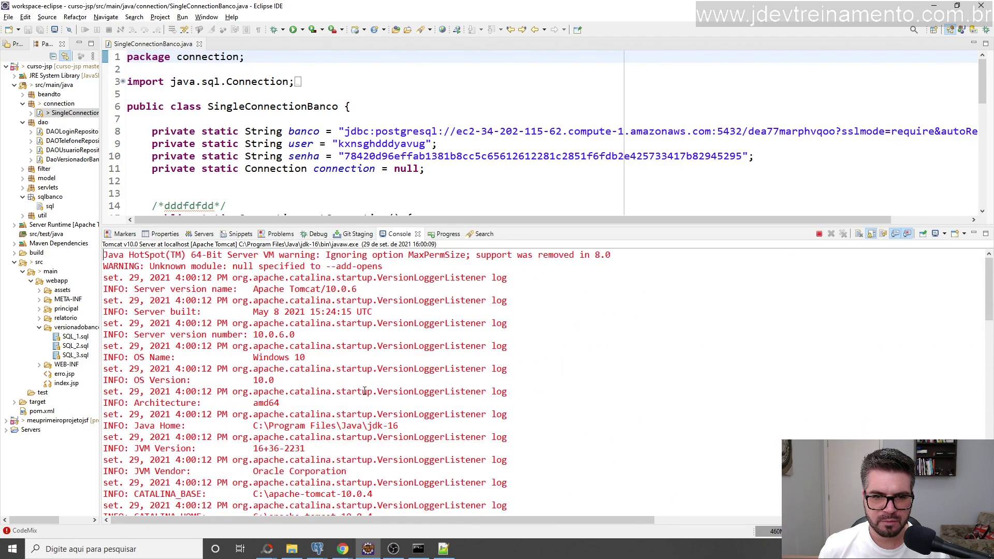
pyautogui.scroll(-20, 365, 391)
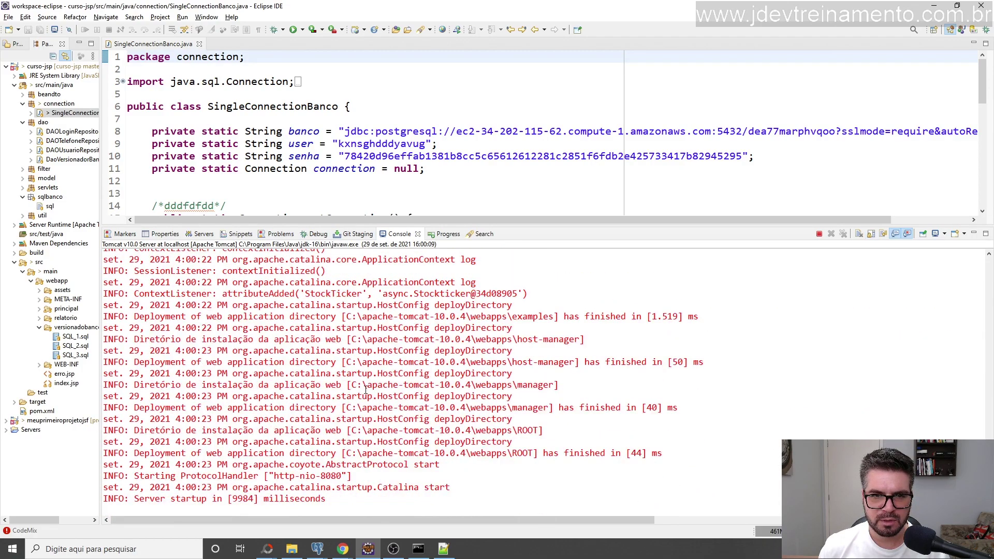
pyautogui.scroll(3, 366, 389)
pyautogui.moveTo(343, 549)
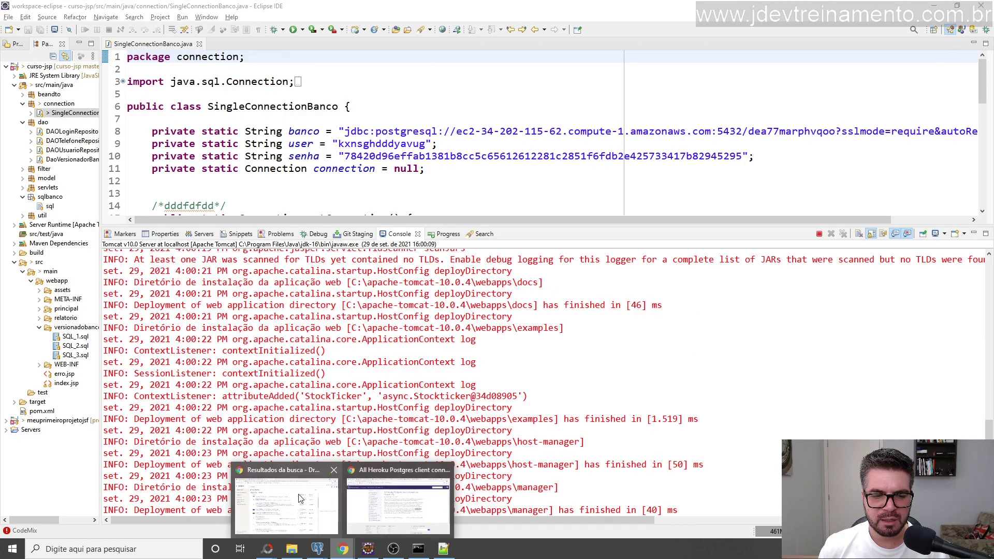
pyautogui.click(300, 498)
# Load localhost:8080/curso-jsp/ in a new Chrome tab.
pyautogui.click(387, 10)
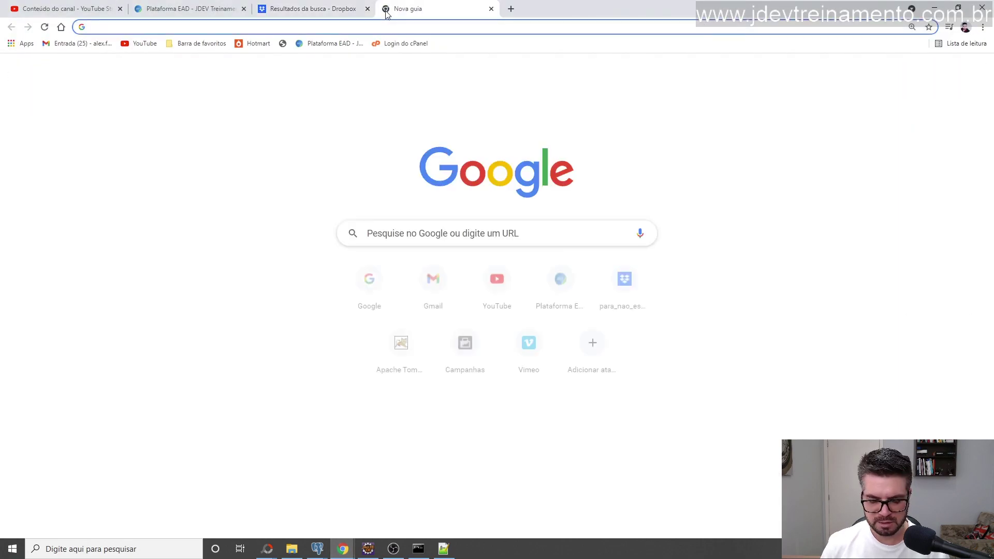
pyautogui.write('lo')
pyautogui.press('Return')
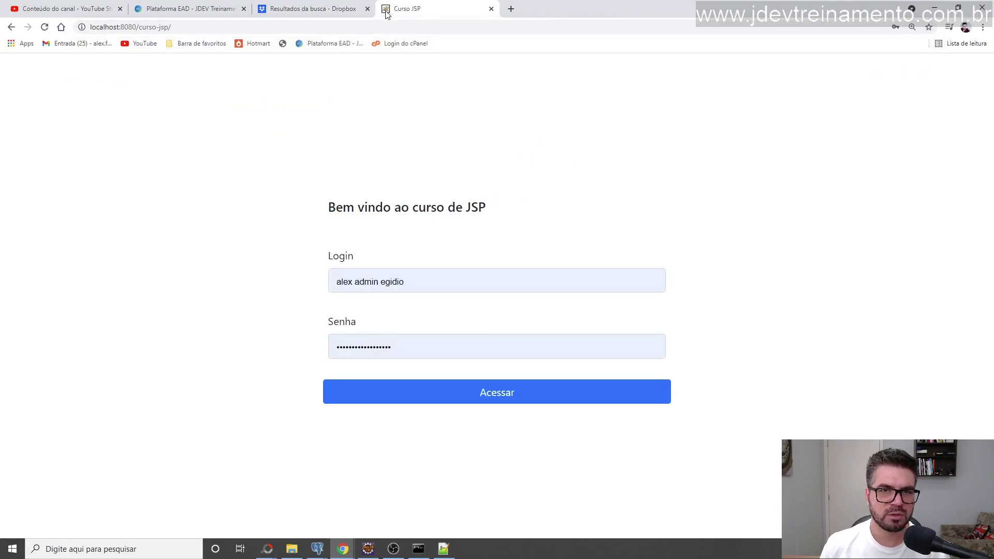
# Log in to Curso JSP with the administrator username and password.
pyautogui.tripleClick(435, 284)
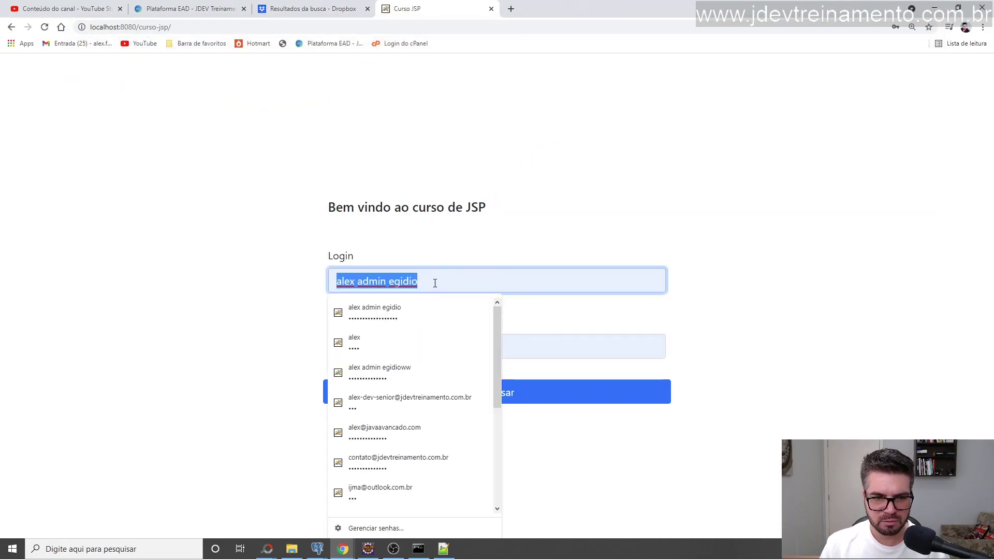
pyautogui.write('admin')
pyautogui.press('Tab')
pyautogui.write('admin')
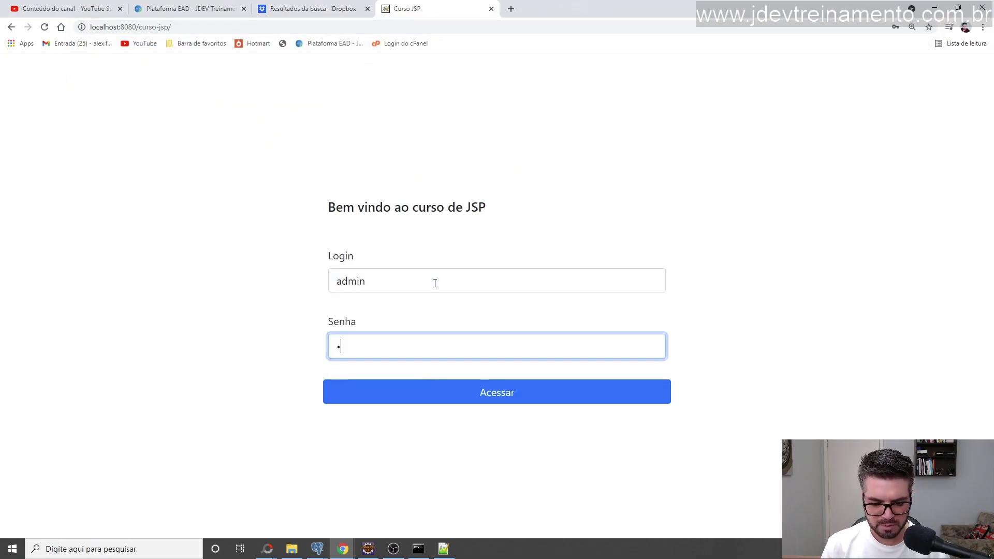
pyautogui.hotkey('ctrl', 'a')
pyautogui.write('admin')
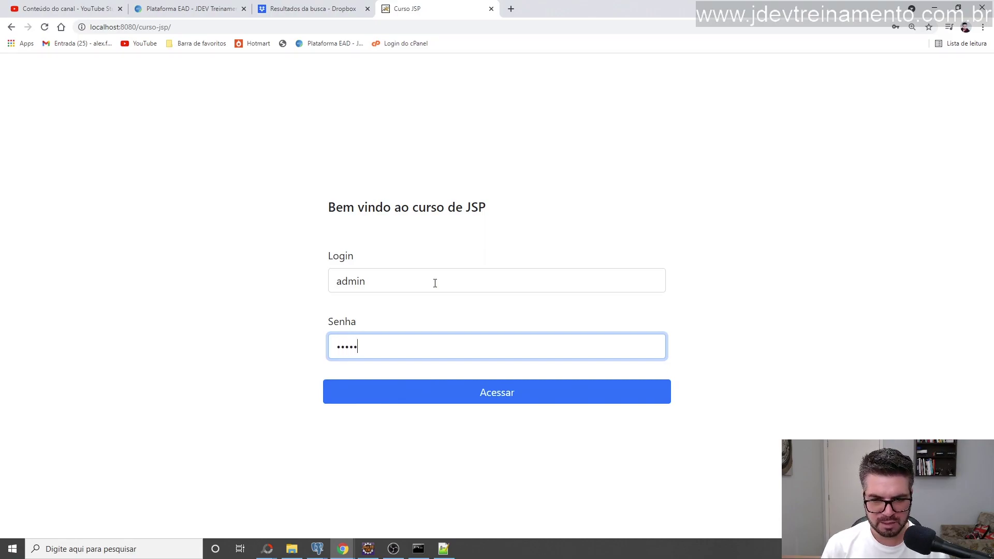
pyautogui.press('Return')
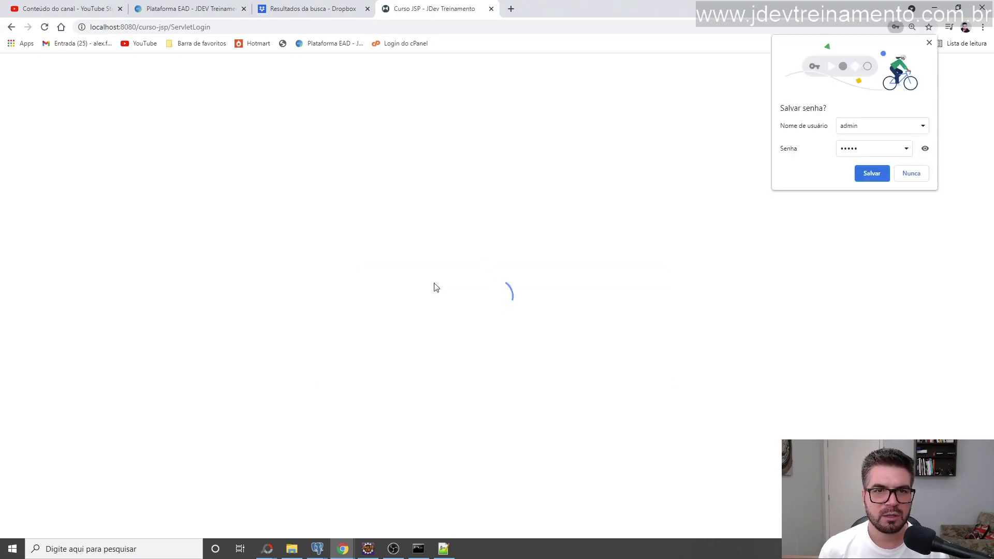
# Dismiss Chrome's password popups and open the Rel. Usuário report page.
pyautogui.click(588, 176)
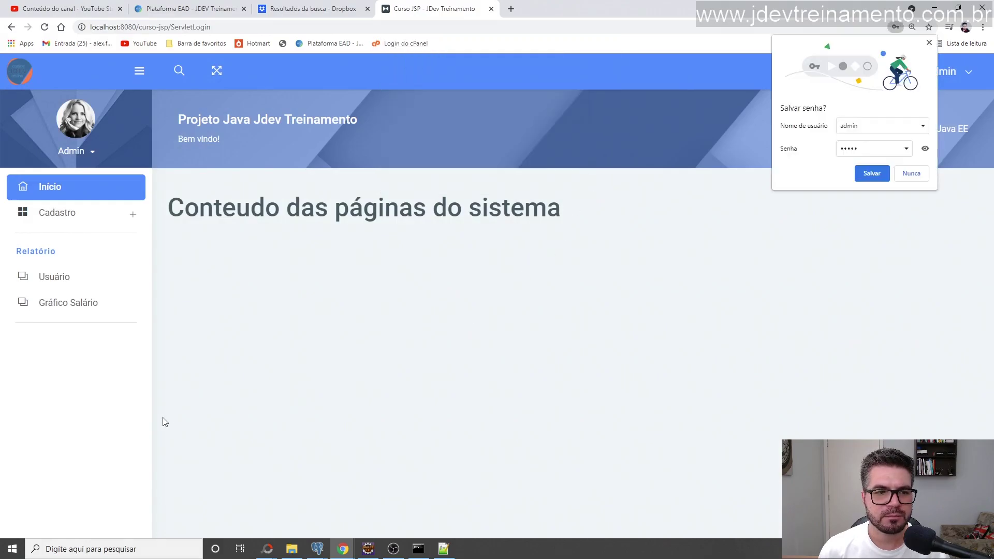
pyautogui.click(916, 179)
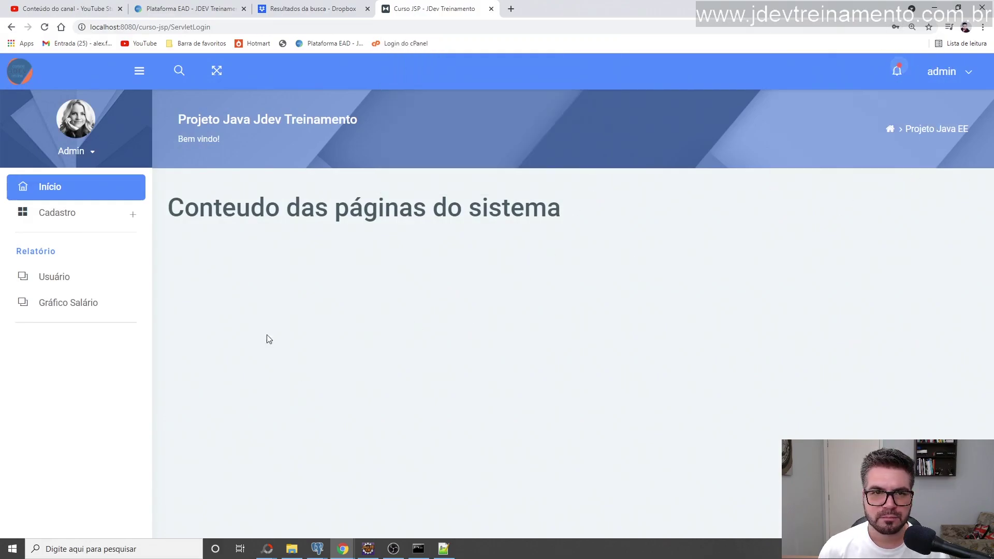
pyautogui.click(77, 288)
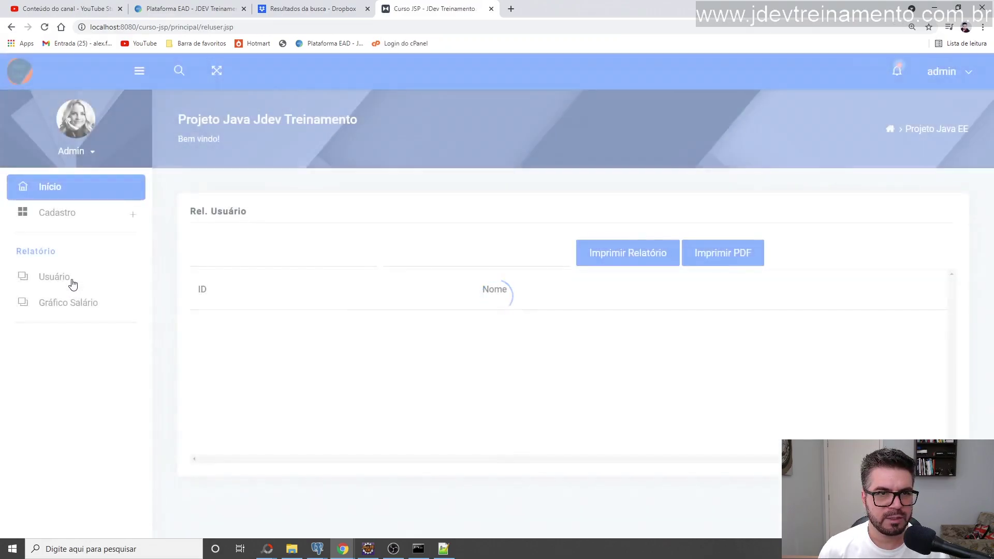
# Generate the Relatório de Usuário PDF with Imprimir PDF, view it, then close it.
pyautogui.click(725, 261)
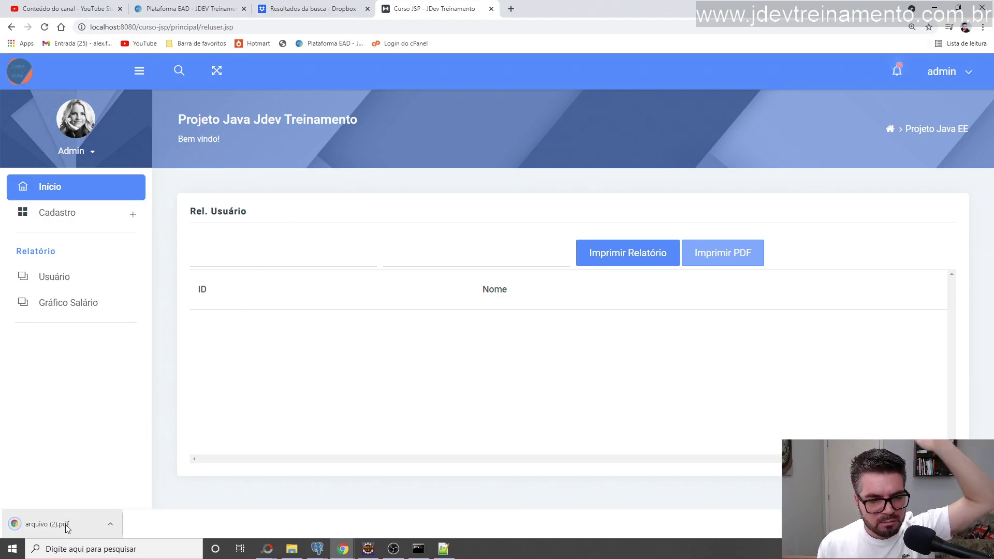
pyautogui.click(62, 525)
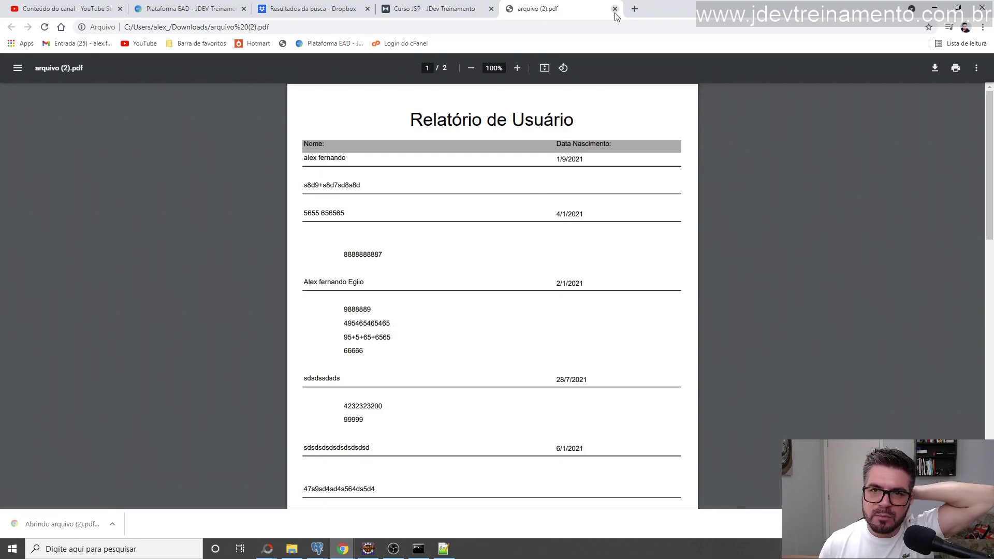
pyautogui.click(615, 9)
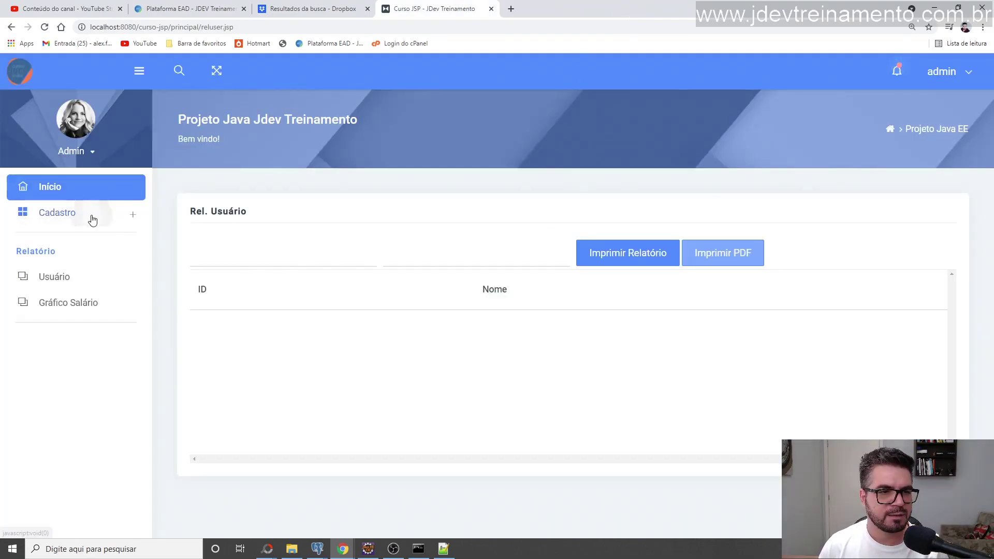
# Open Cadastro > Usuário and show page 2 of the loaded users.
pyautogui.click(89, 216)
pyautogui.click(63, 254)
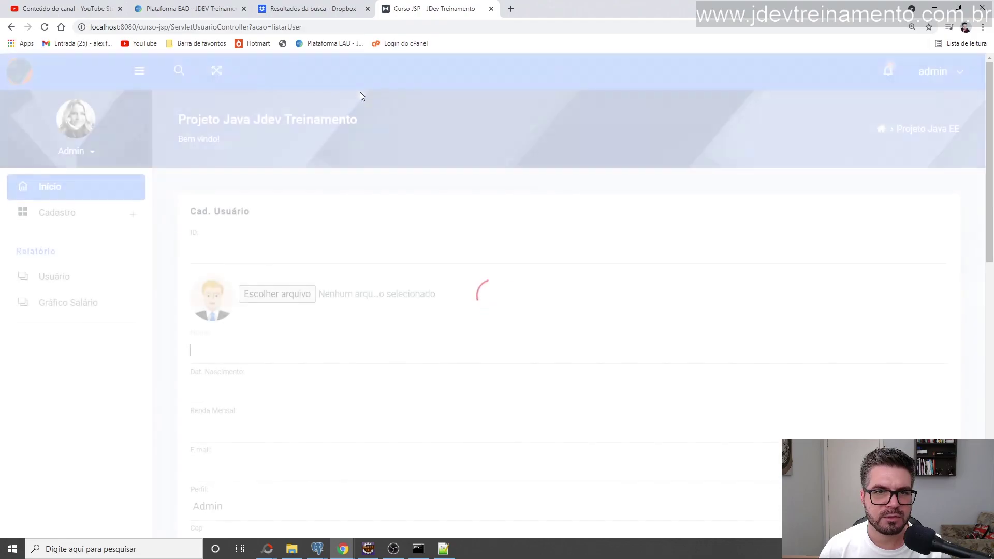
pyautogui.scroll(-10, 494, 250)
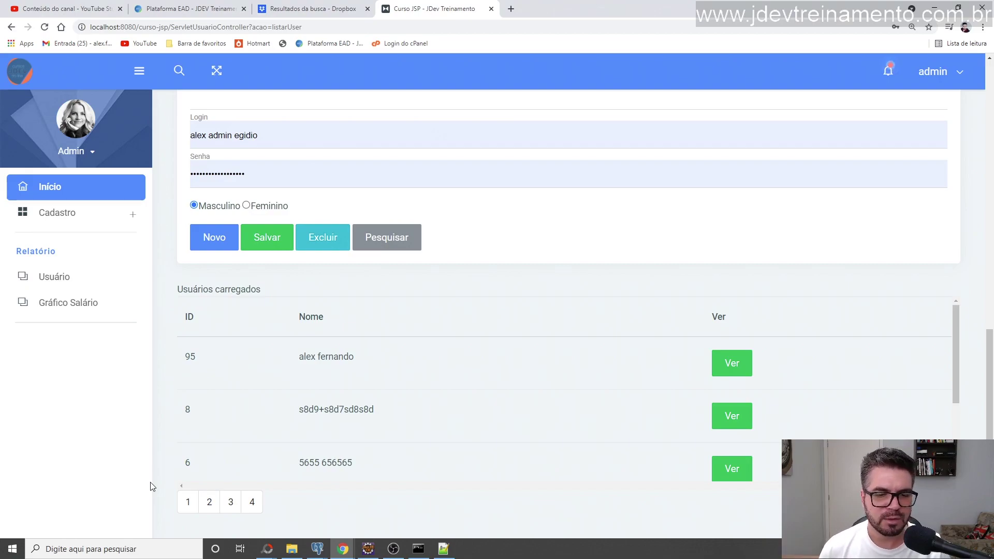
pyautogui.click(211, 504)
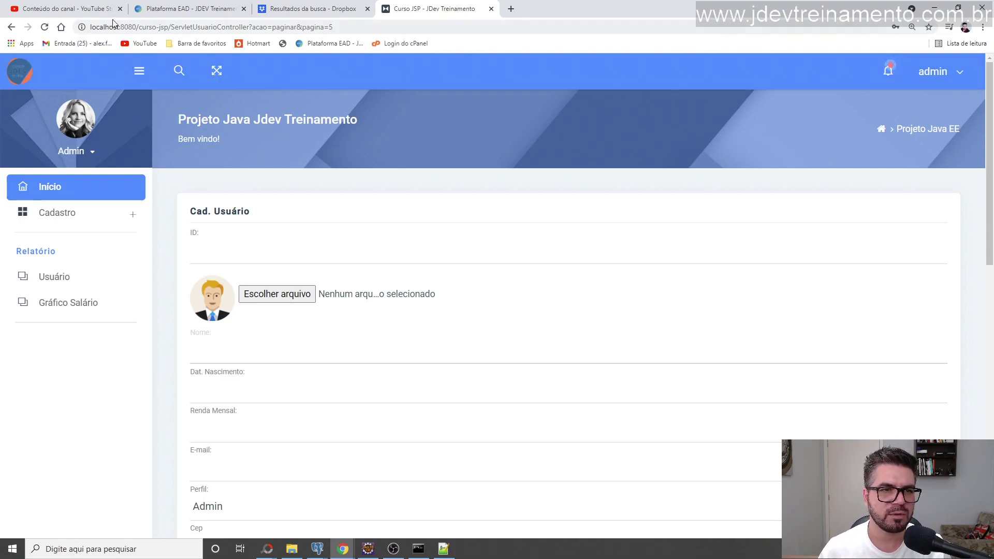
pyautogui.click(377, 552)
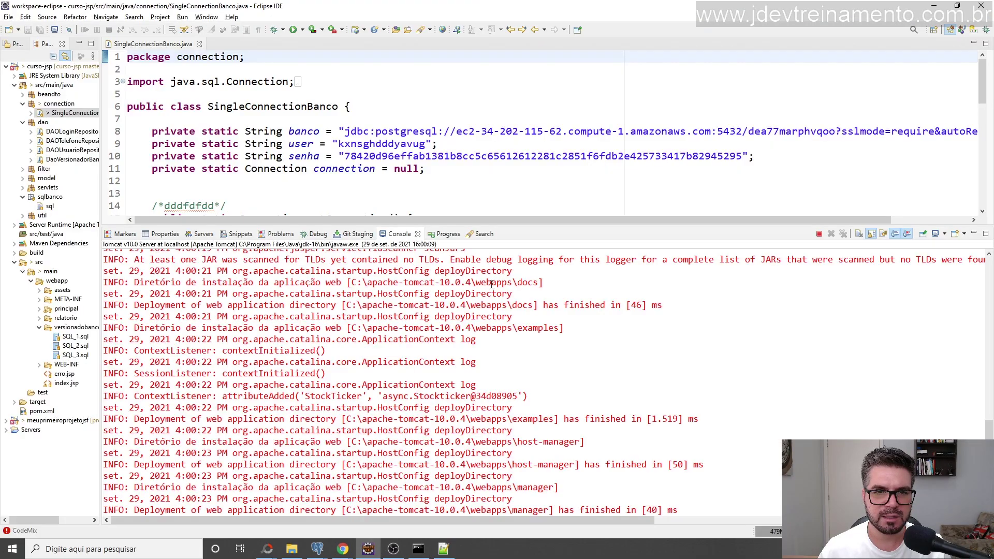
# Enlarge the SingleConnectionBanco editor and scroll right to the URL's sslmode=require&autoReconnect=true.
pyautogui.moveTo(479, 219); pyautogui.dragTo(530, 312)
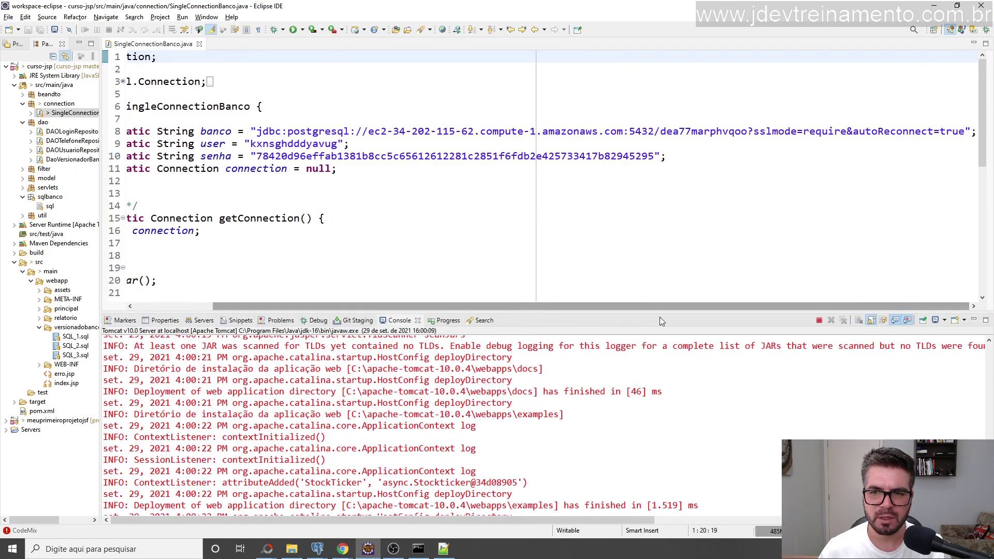
pyautogui.moveTo(614, 306); pyautogui.dragTo(374, 297)
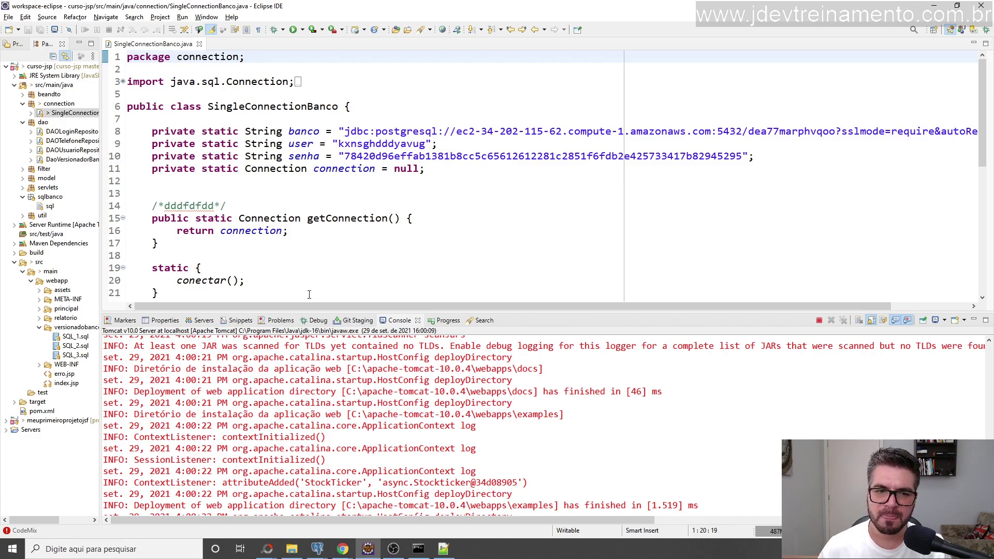
pyautogui.moveTo(334, 305); pyautogui.dragTo(457, 314)
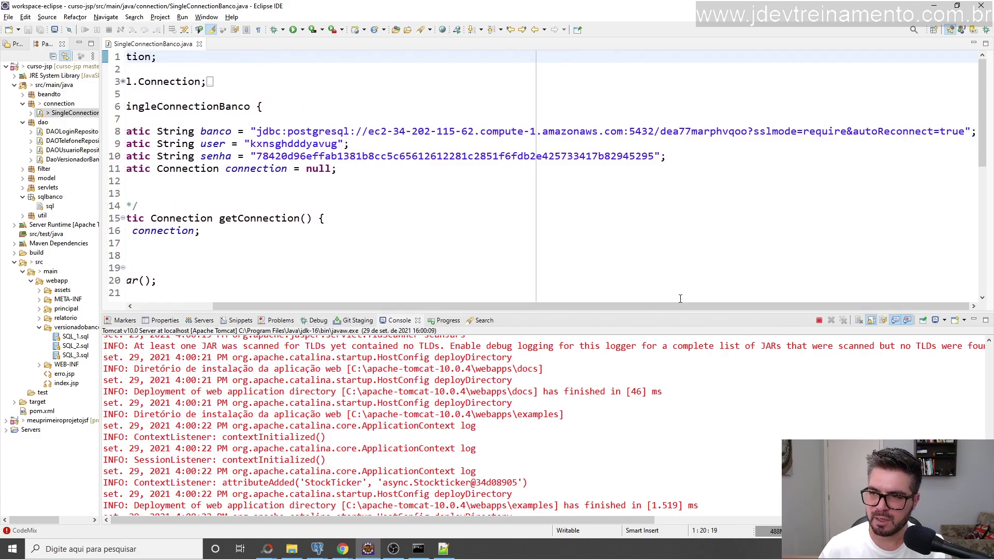
pyautogui.hotkey('alt', 'Tab')
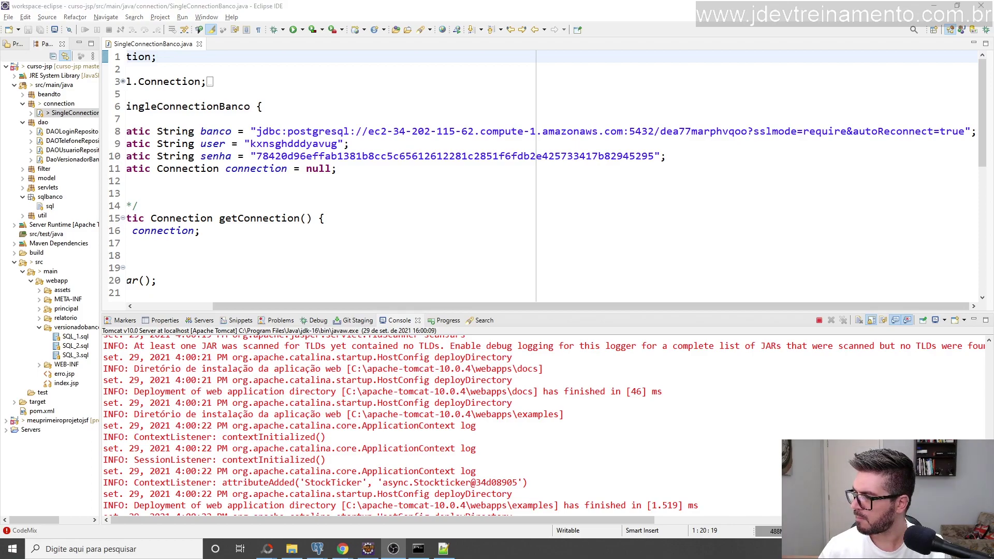